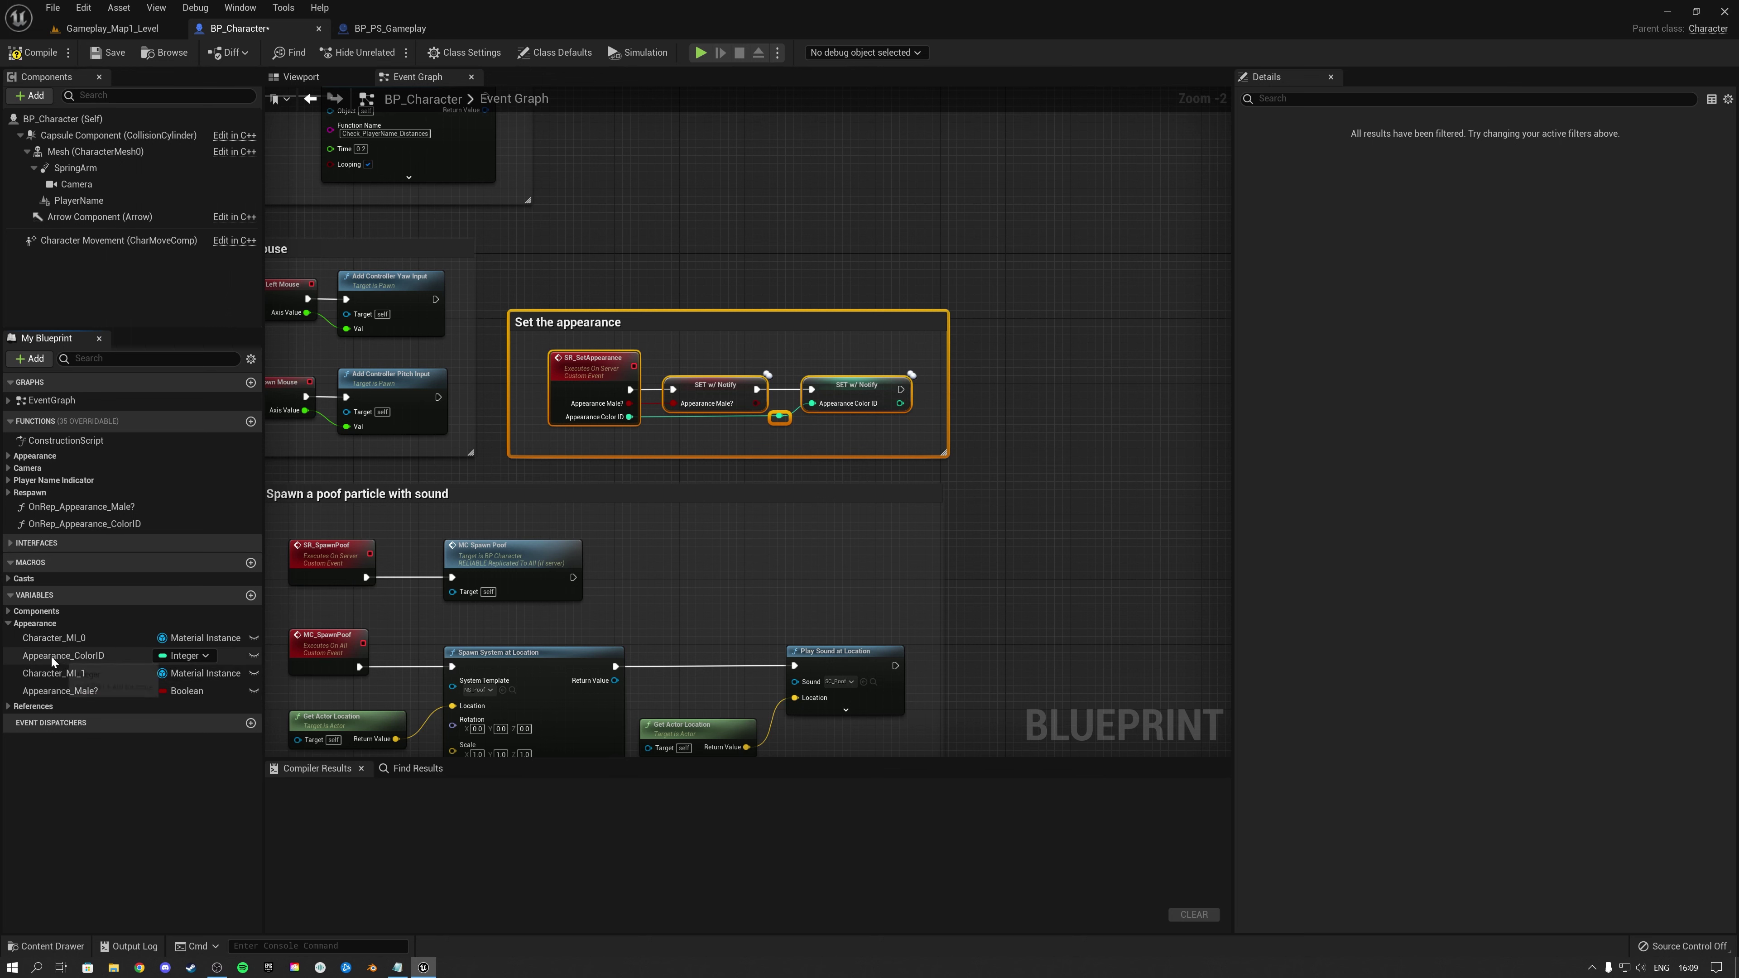
left_click(76, 528)
right_click_drag(756, 297, 847, 321)
right_click_drag(654, 248, 793, 302)
scroll(822, 317, "down", 3)
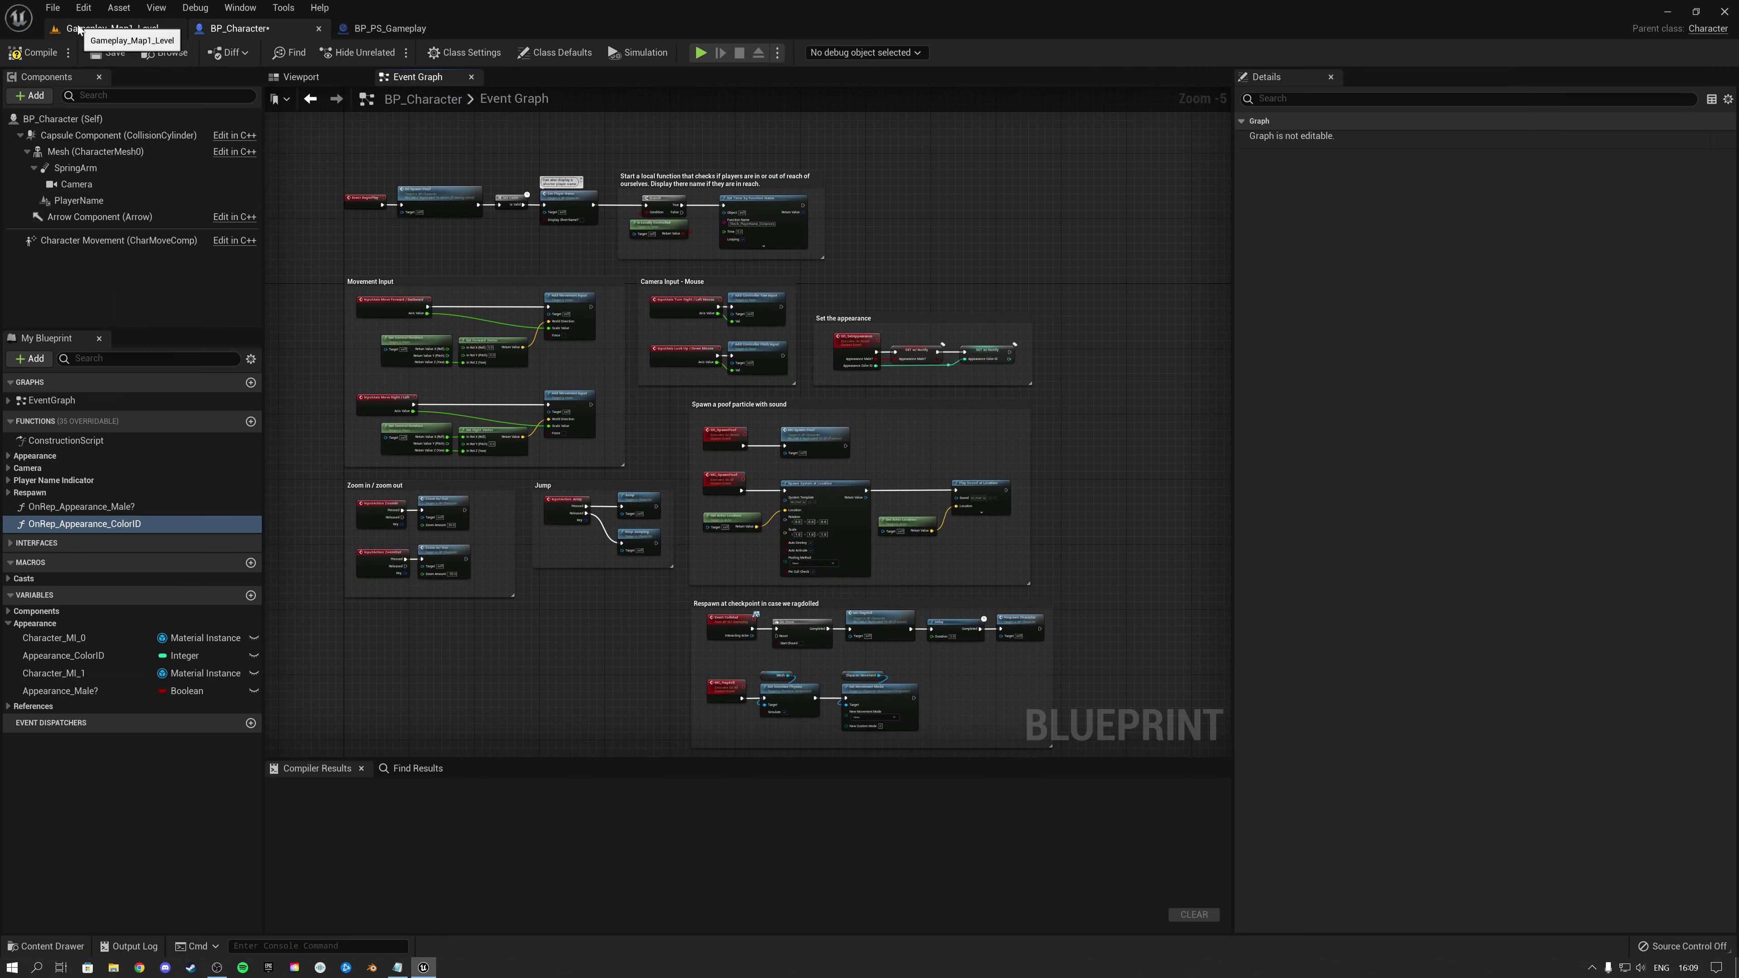
Switch to the Gameplay_Map1_Level editor and open the ParkourRace Maps folder
left_click(112, 28)
left_click(938, 645)
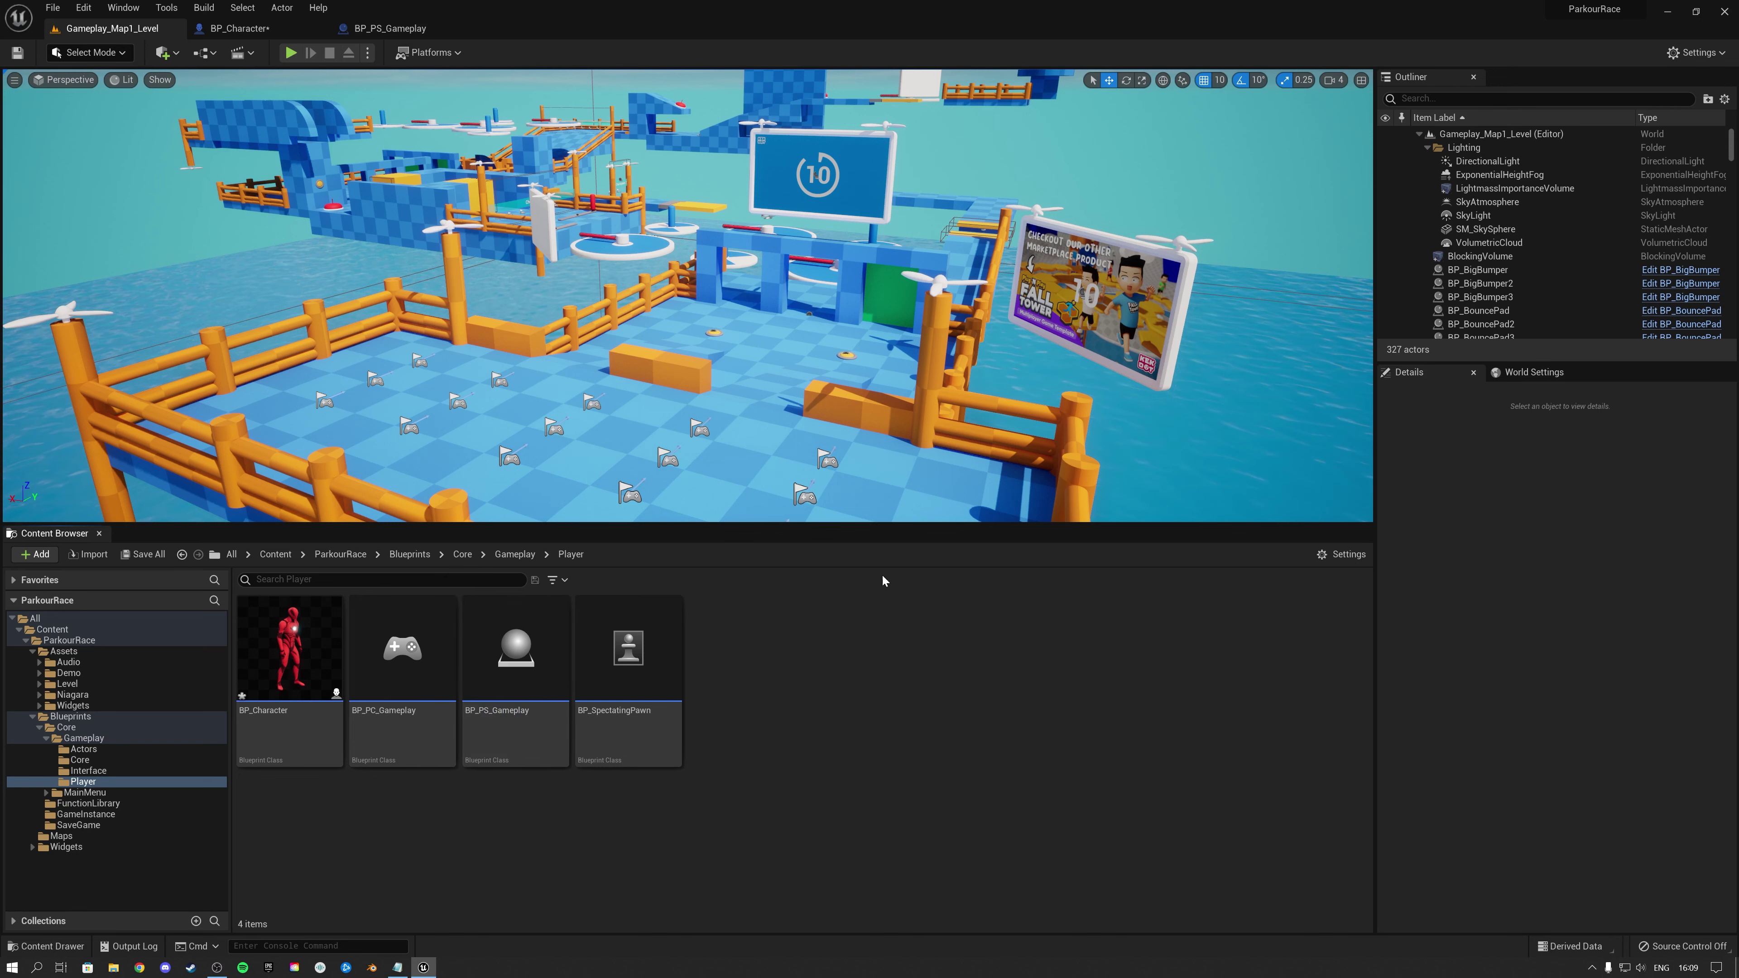
mouse_move(842, 409)
right_mouse_down()
mouse_move(851, 383)
mouse_move(844, 410)
right_mouse_up()
key("s")
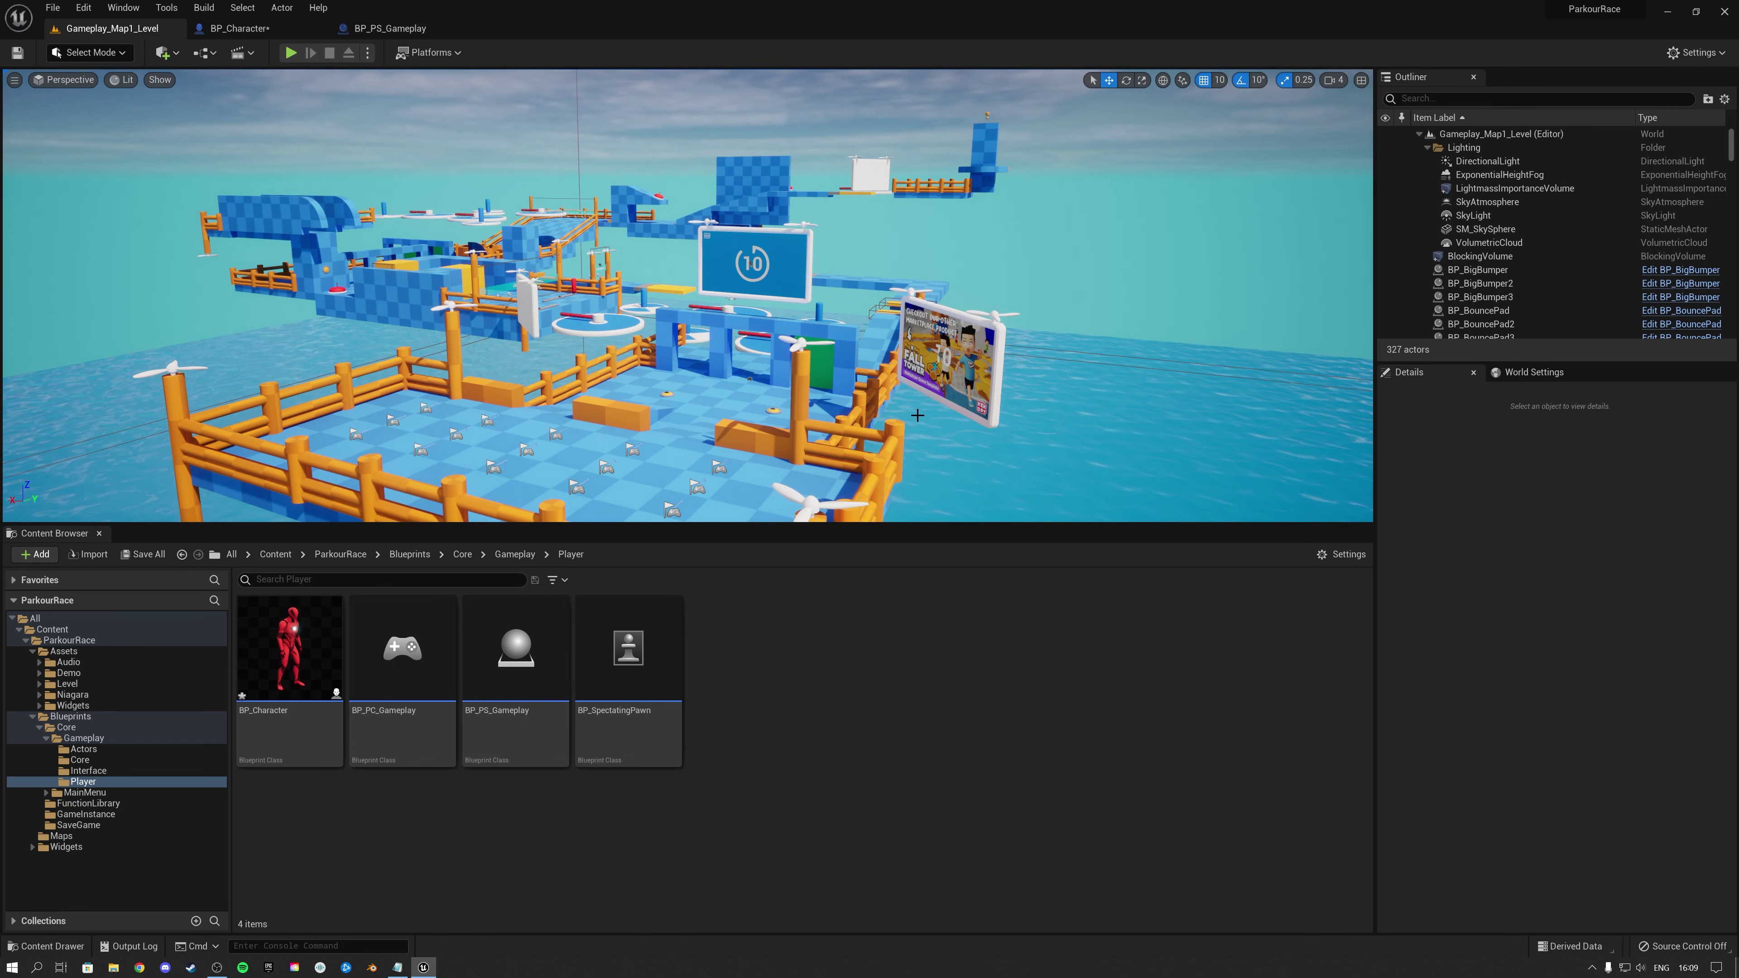
left_click(32, 716)
left_click(32, 651)
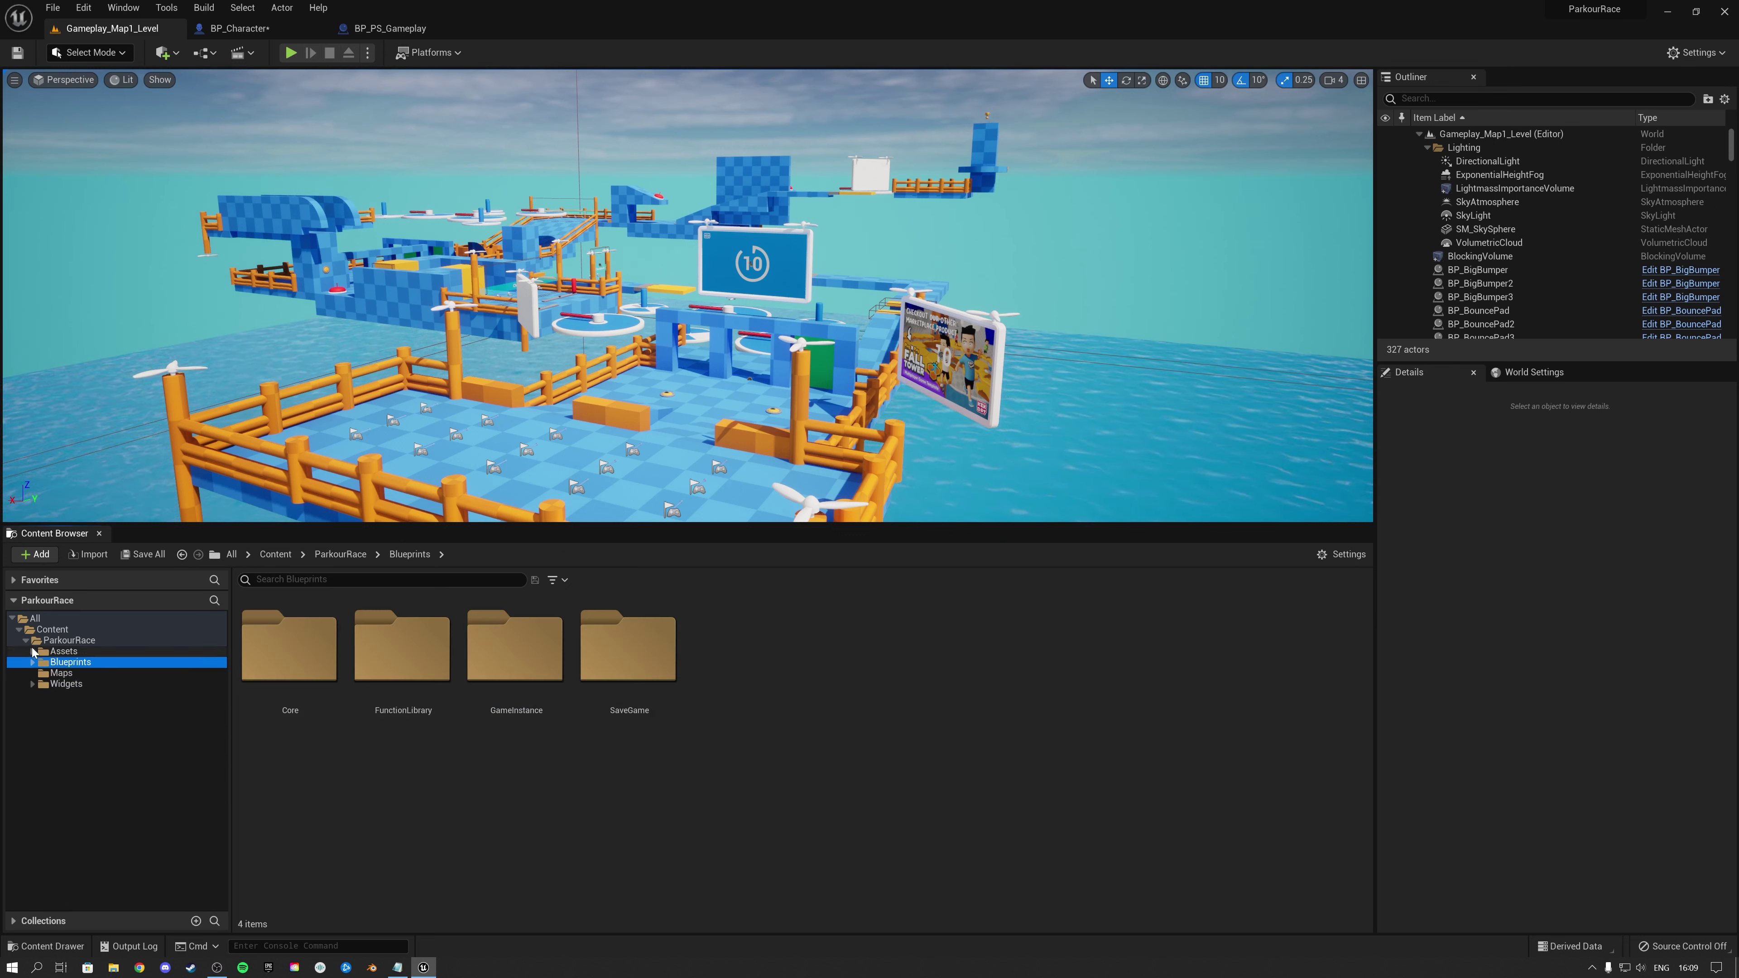
left_click(68, 640)
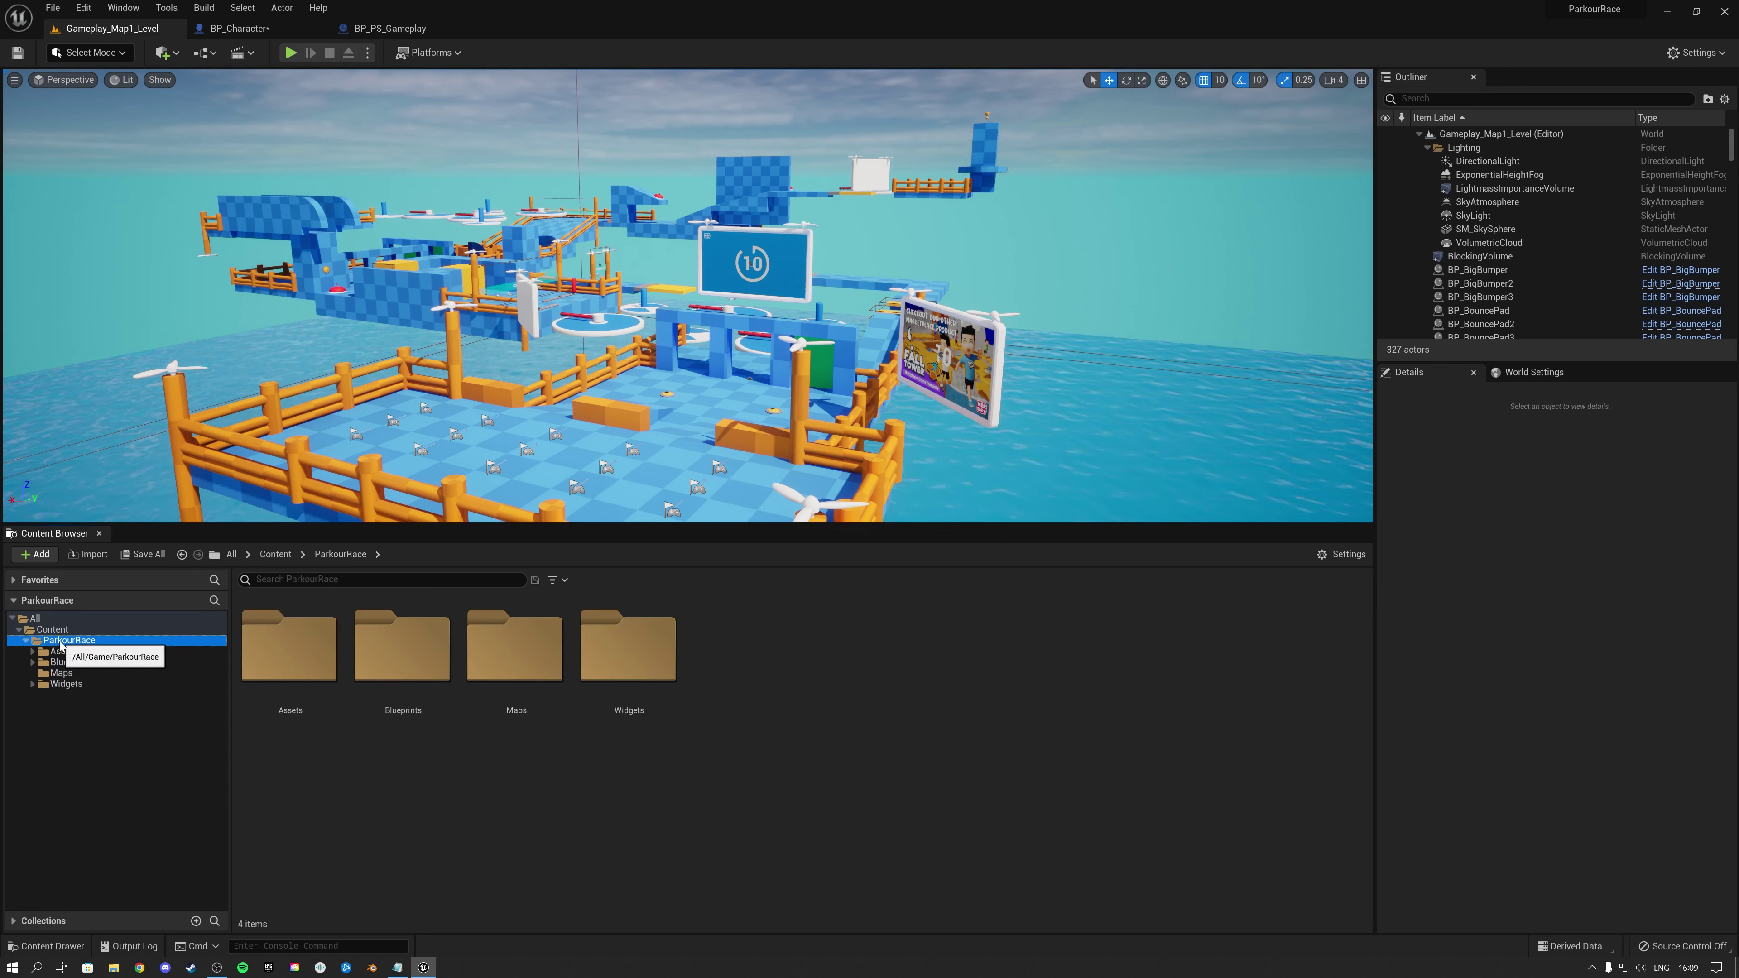
left_click(61, 673)
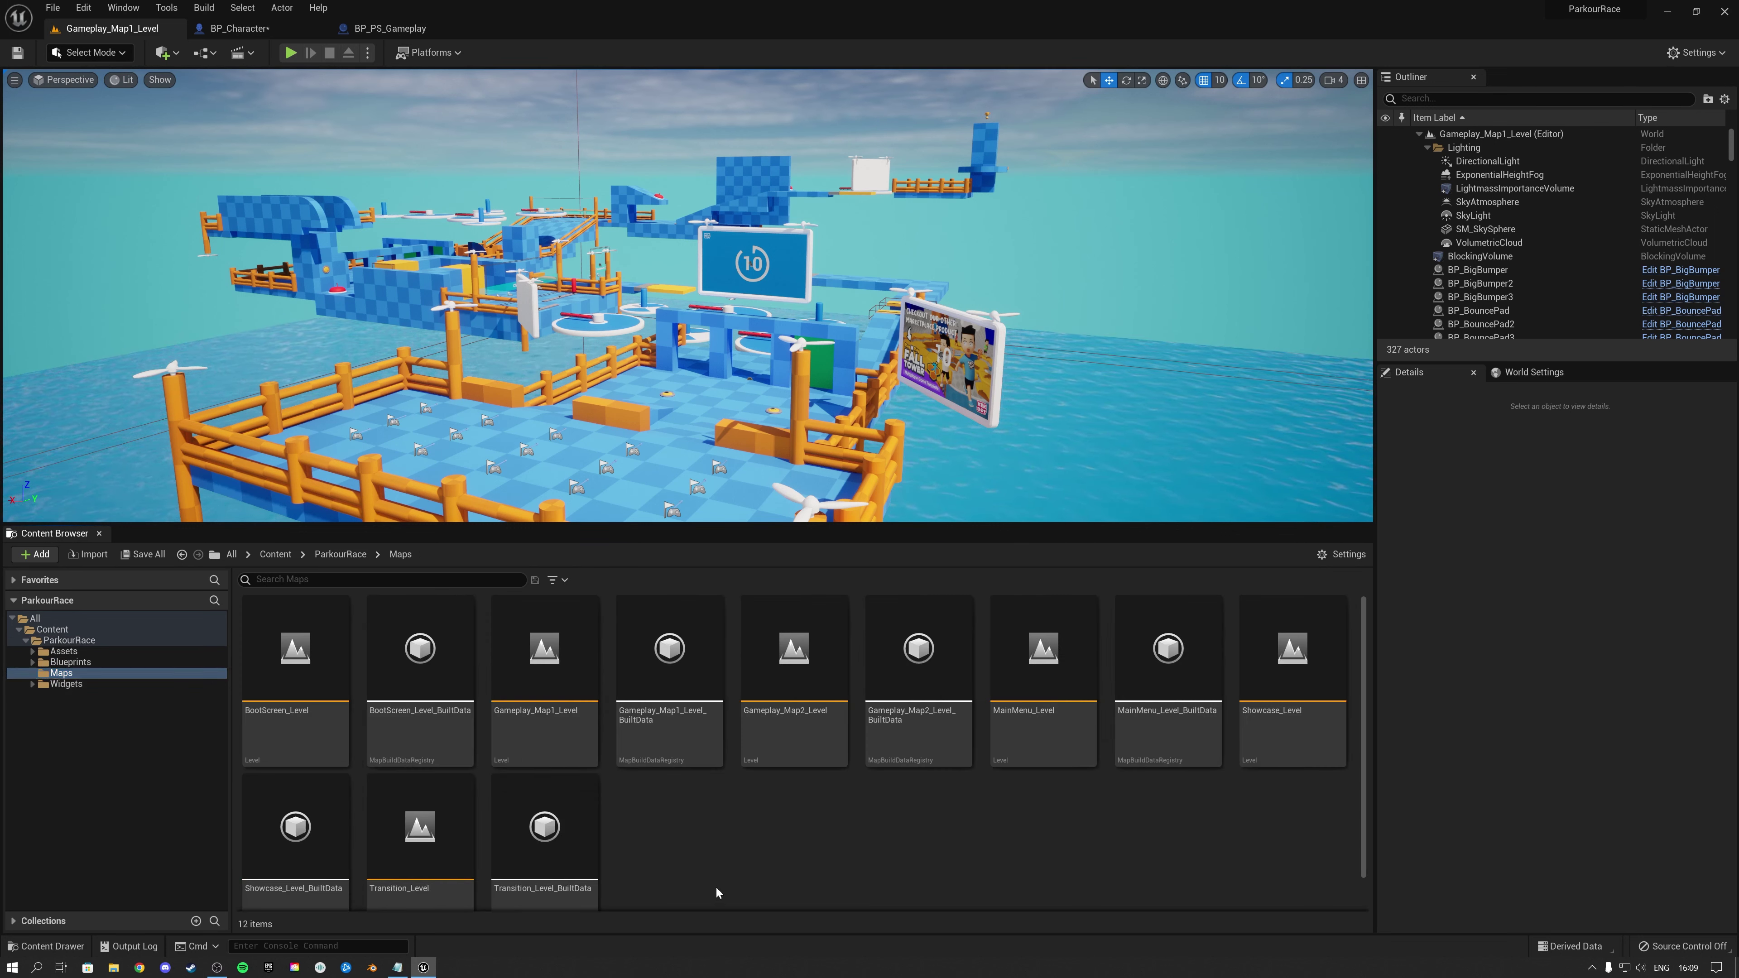
left_click(541, 712)
left_click(788, 719)
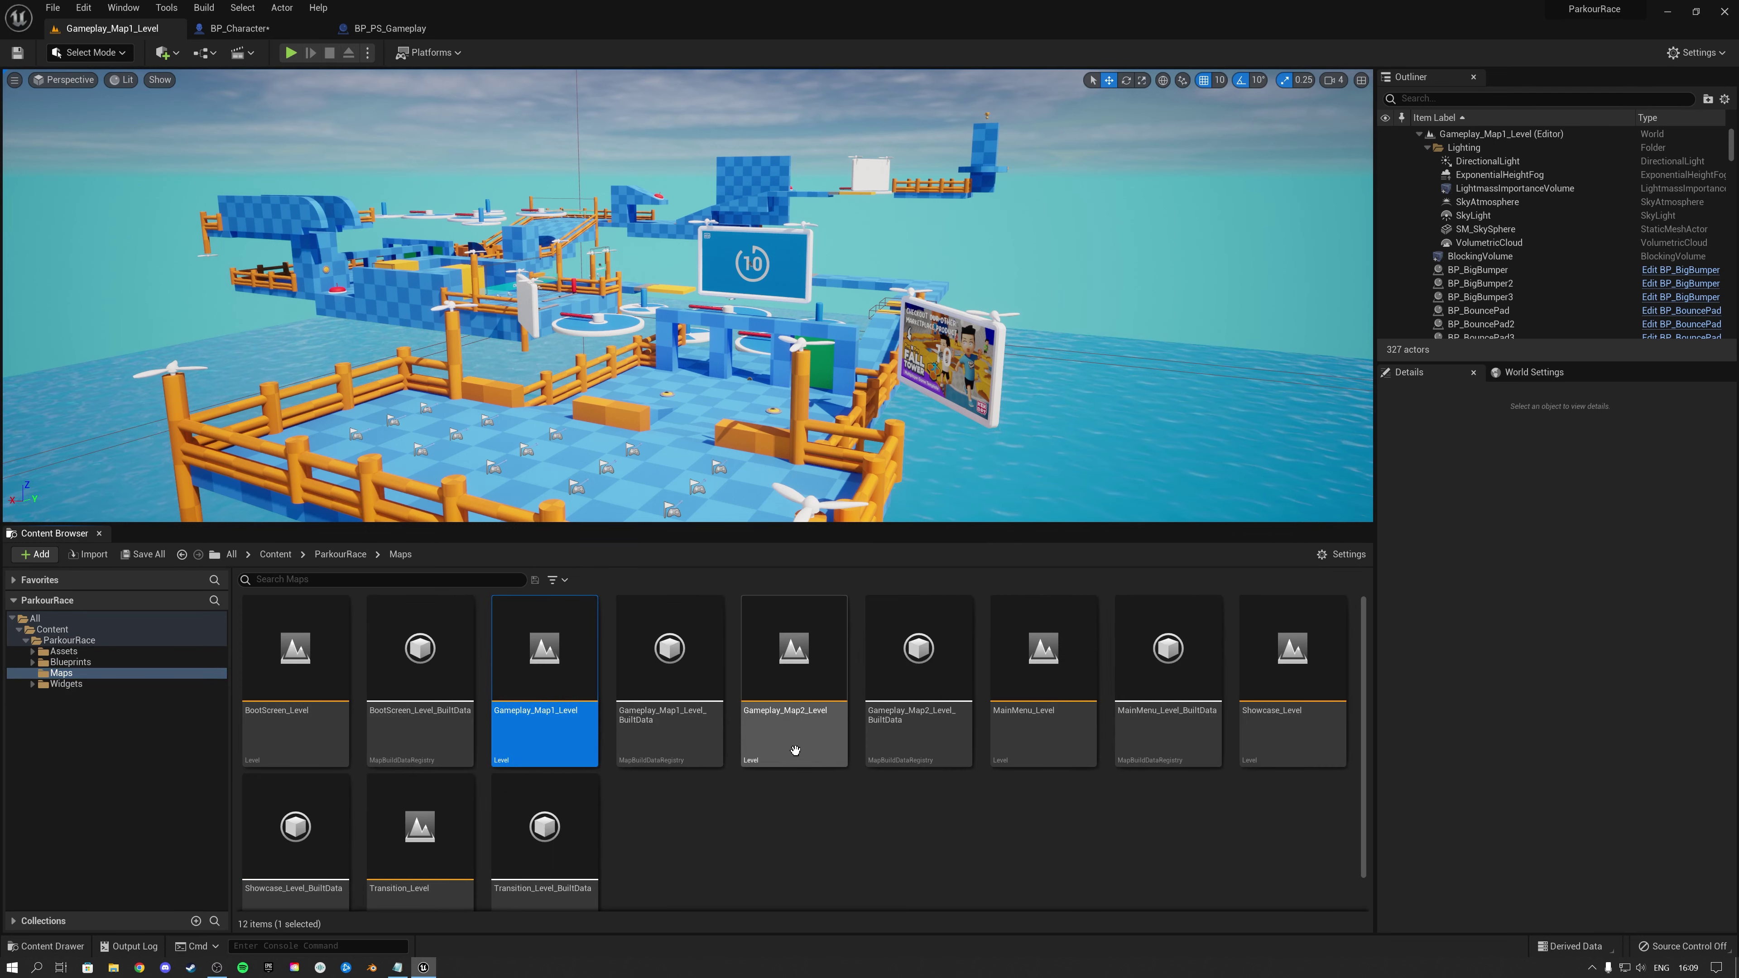
left_click(527, 719)
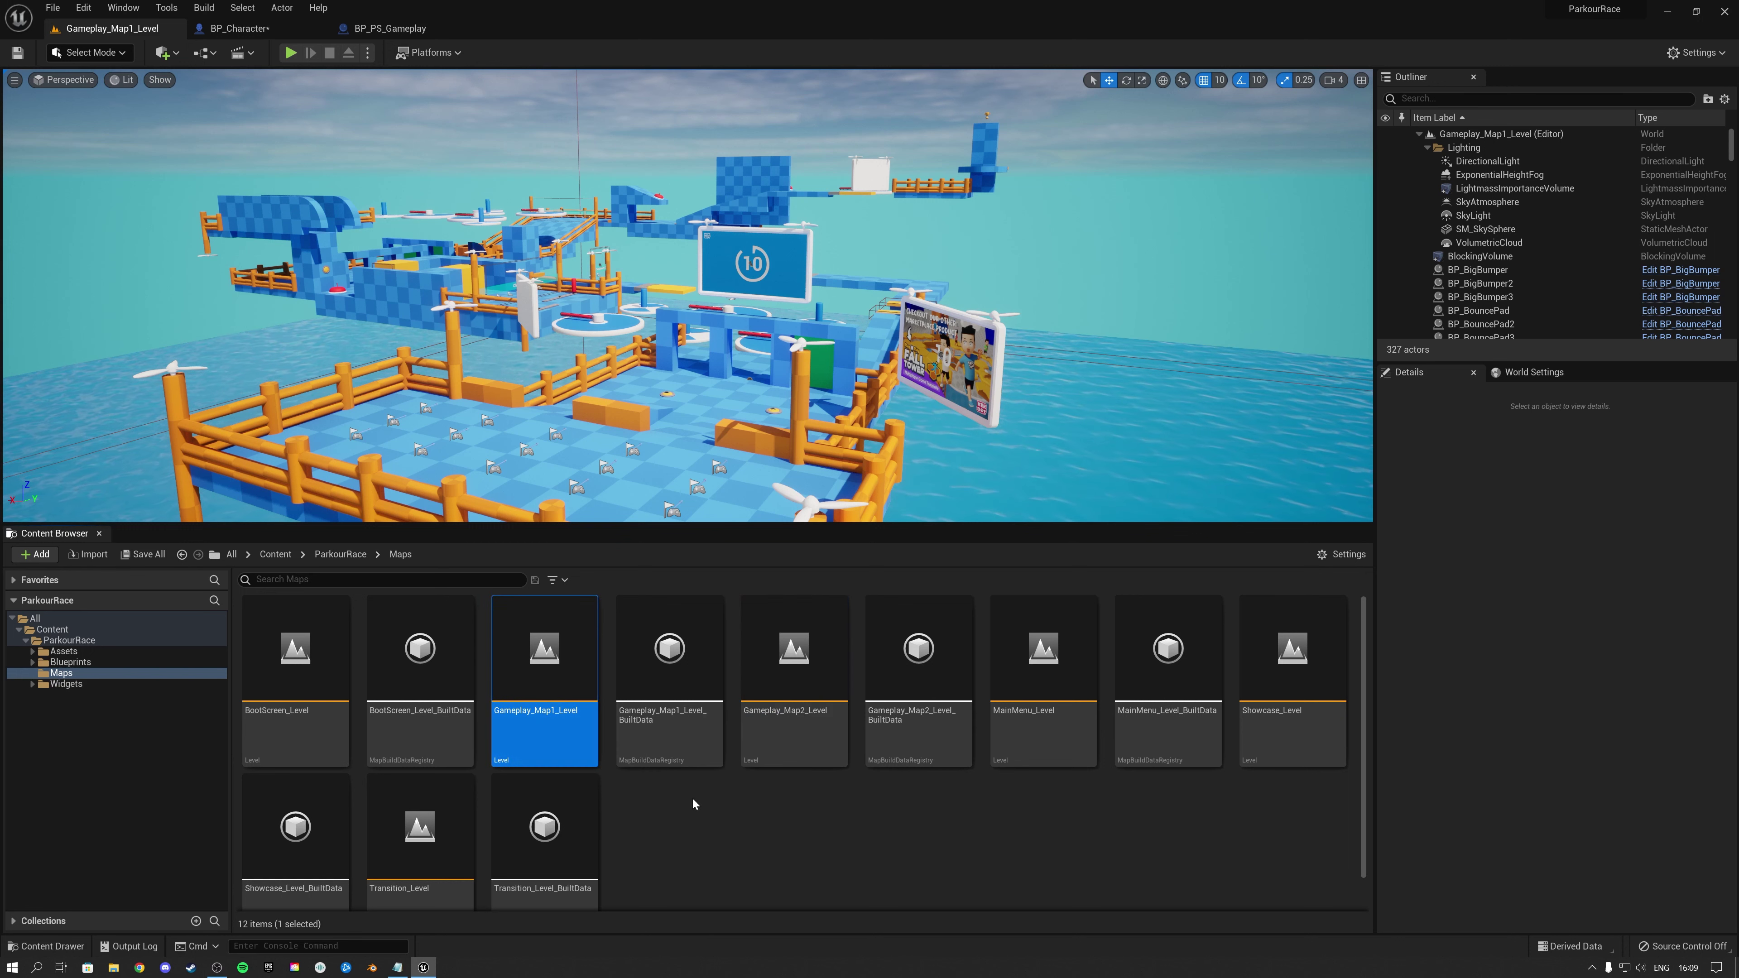
left_click(801, 742)
left_click(804, 781)
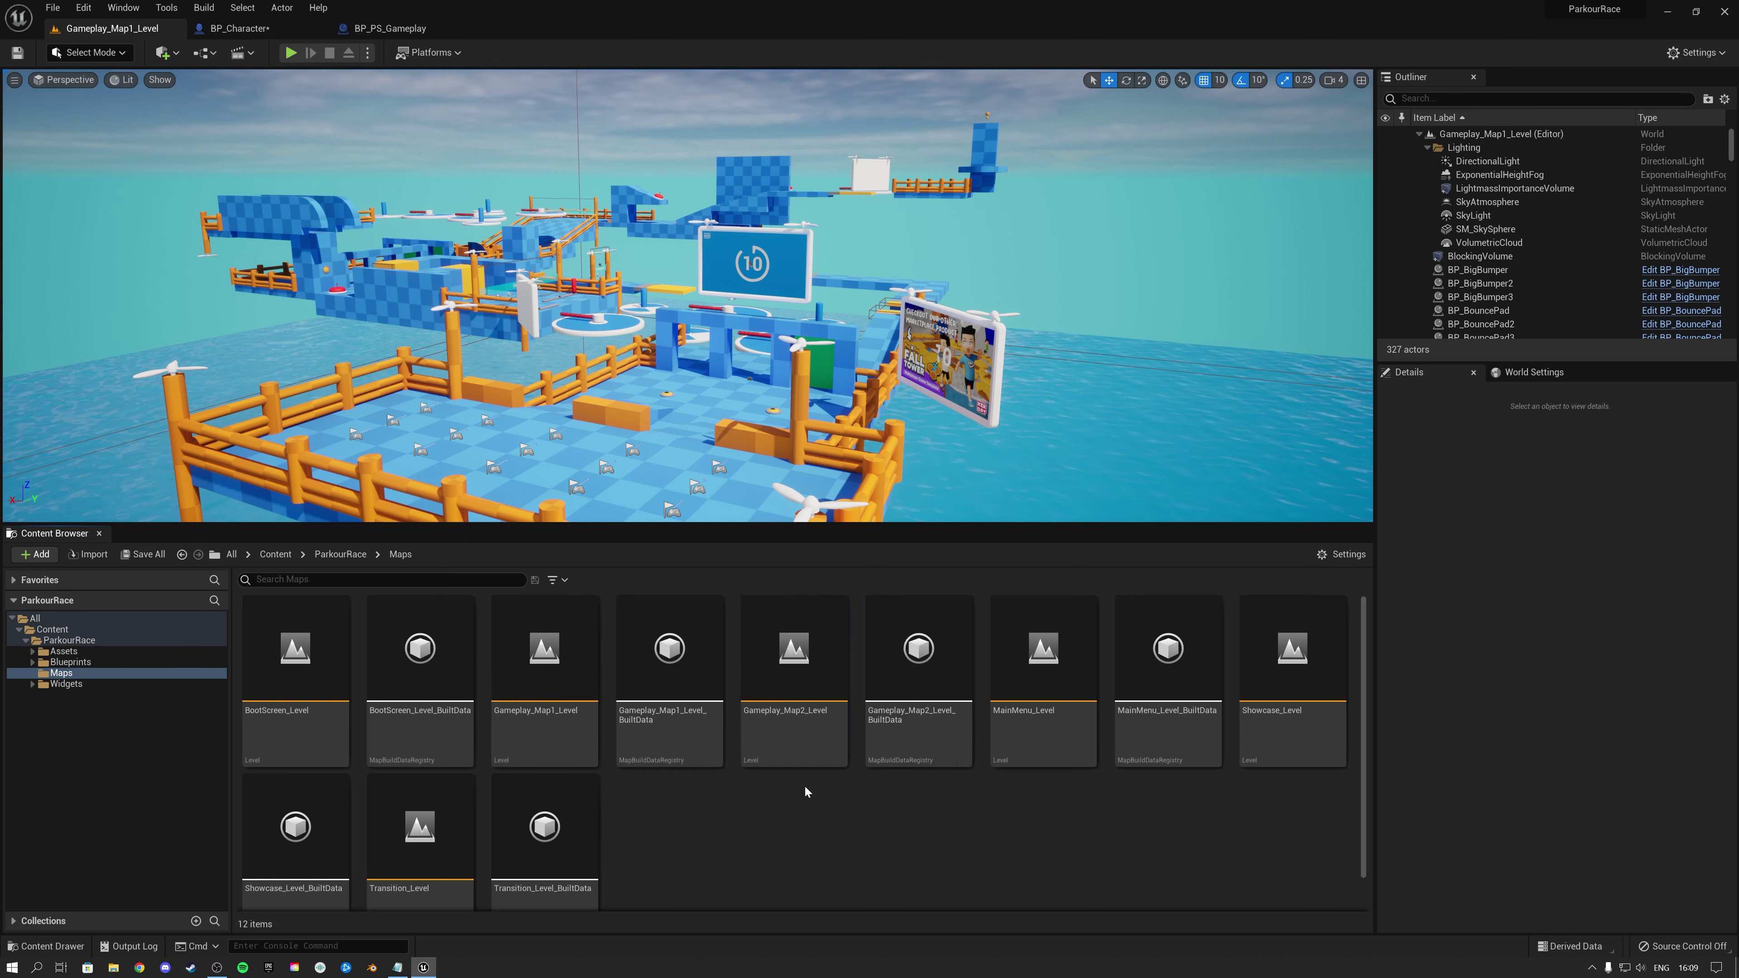
Create a new level from the Basic template
left_click(54, 8)
left_click(94, 44)
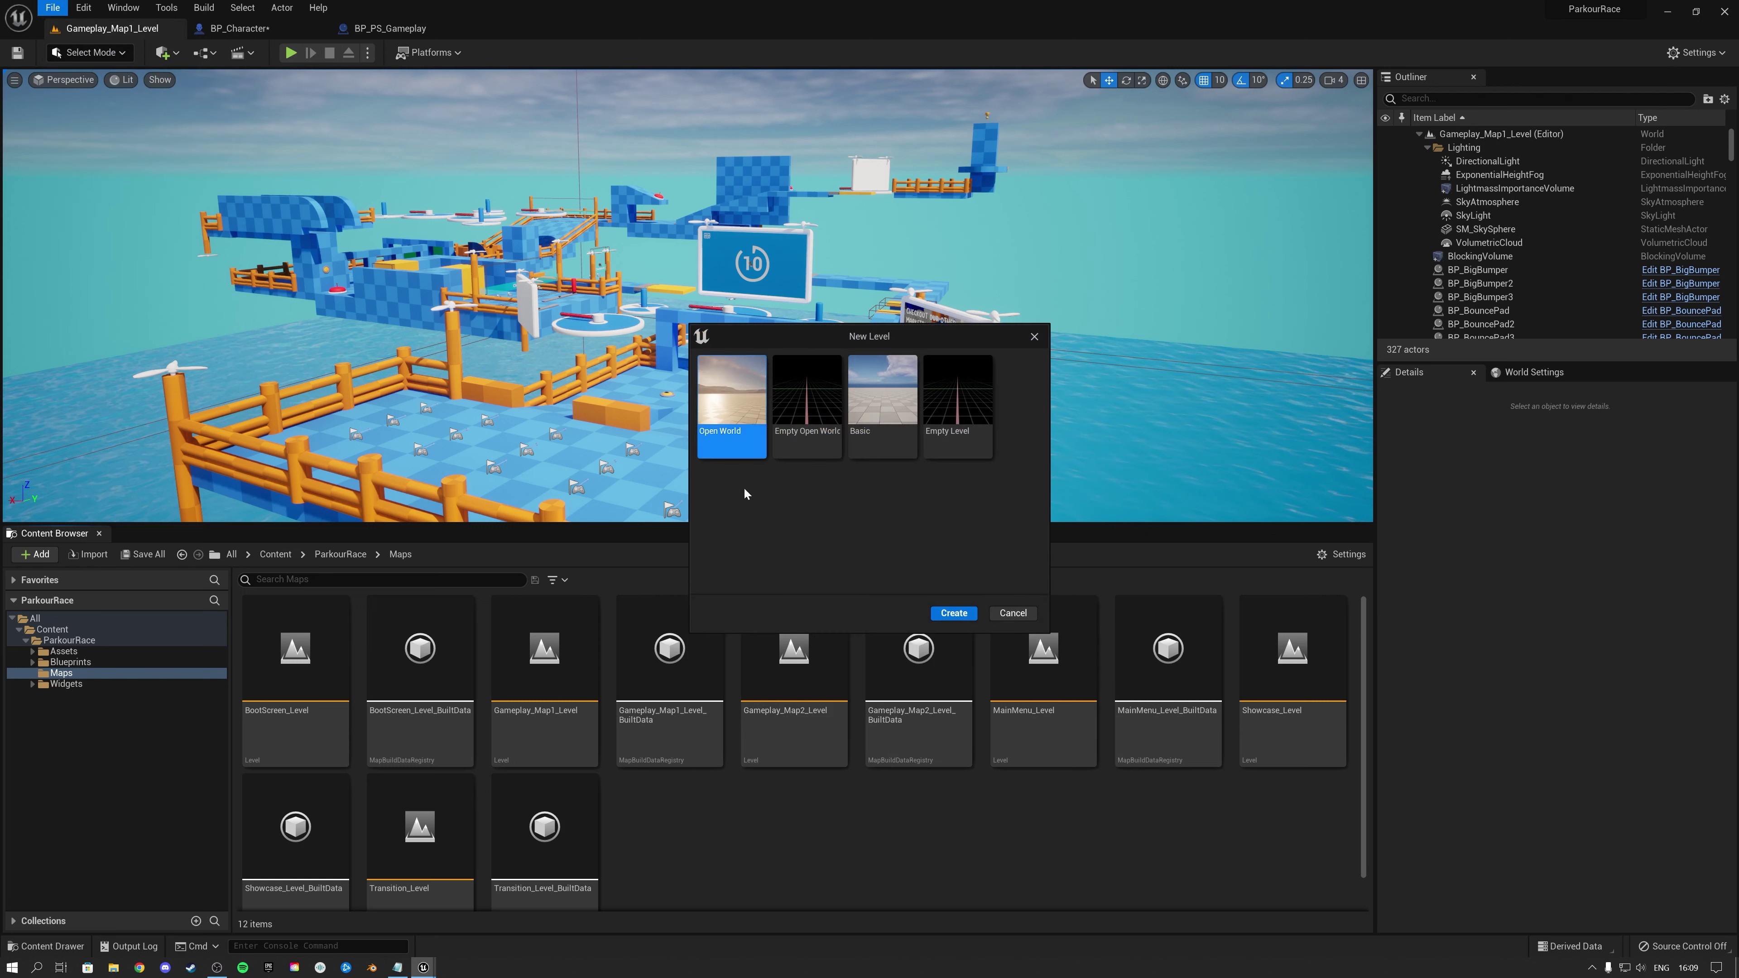
left_click(884, 411)
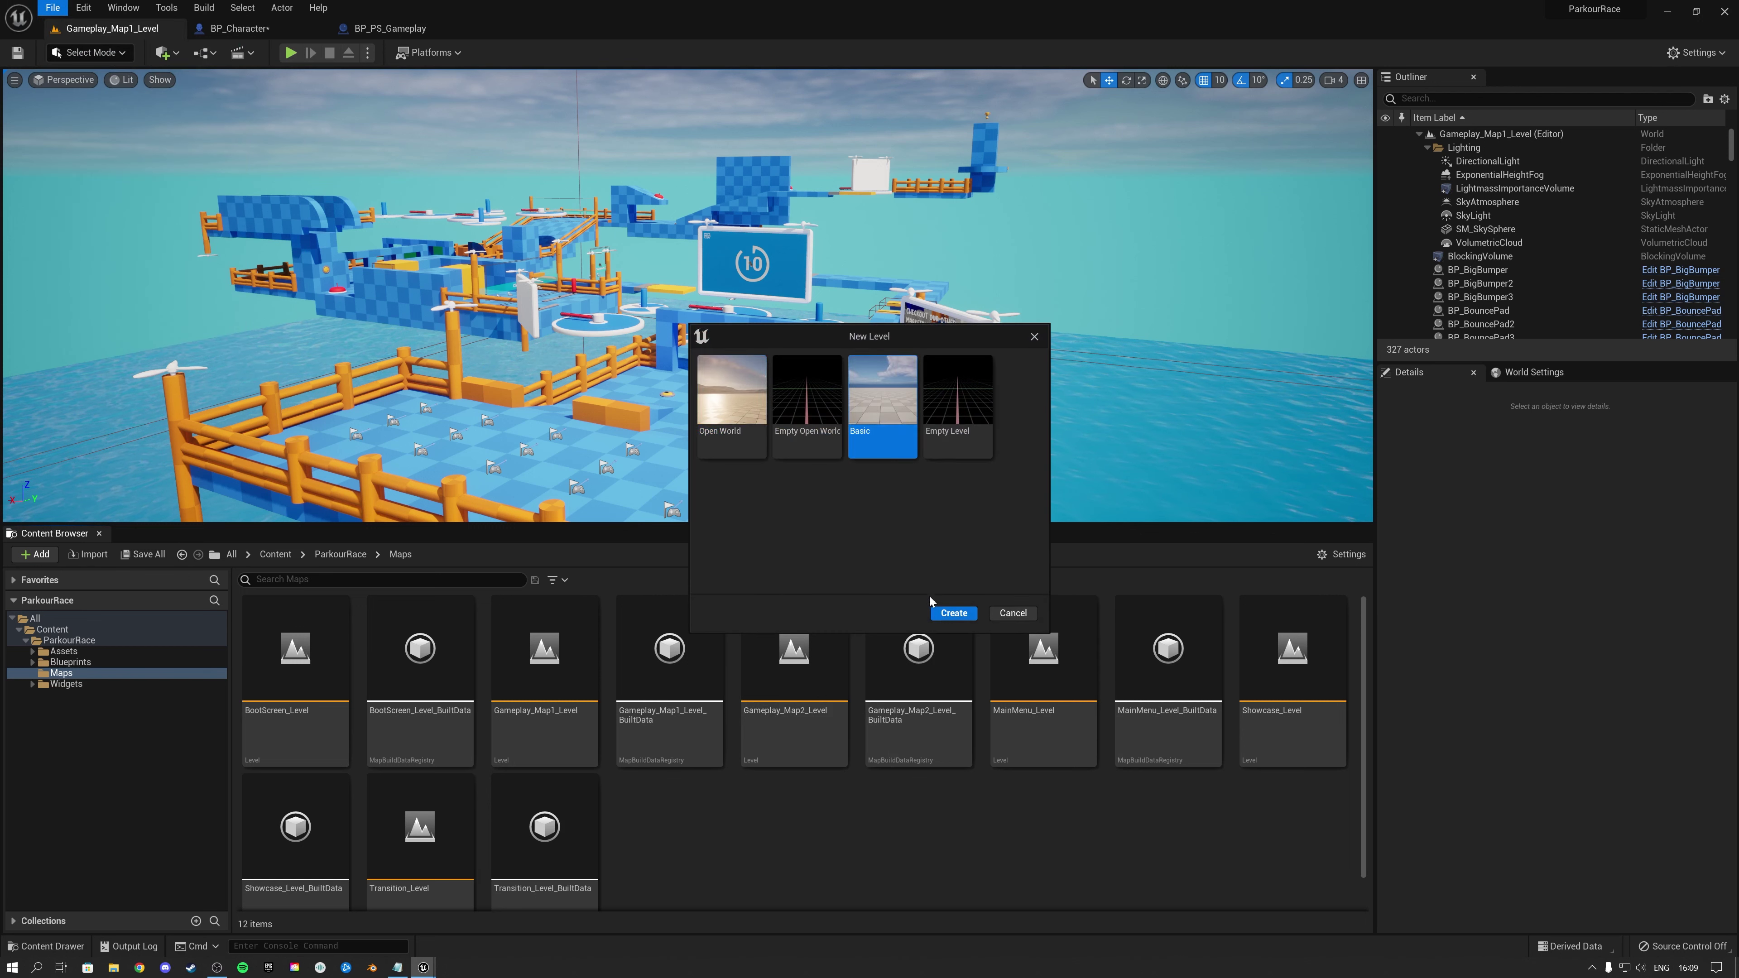
left_click(952, 612)
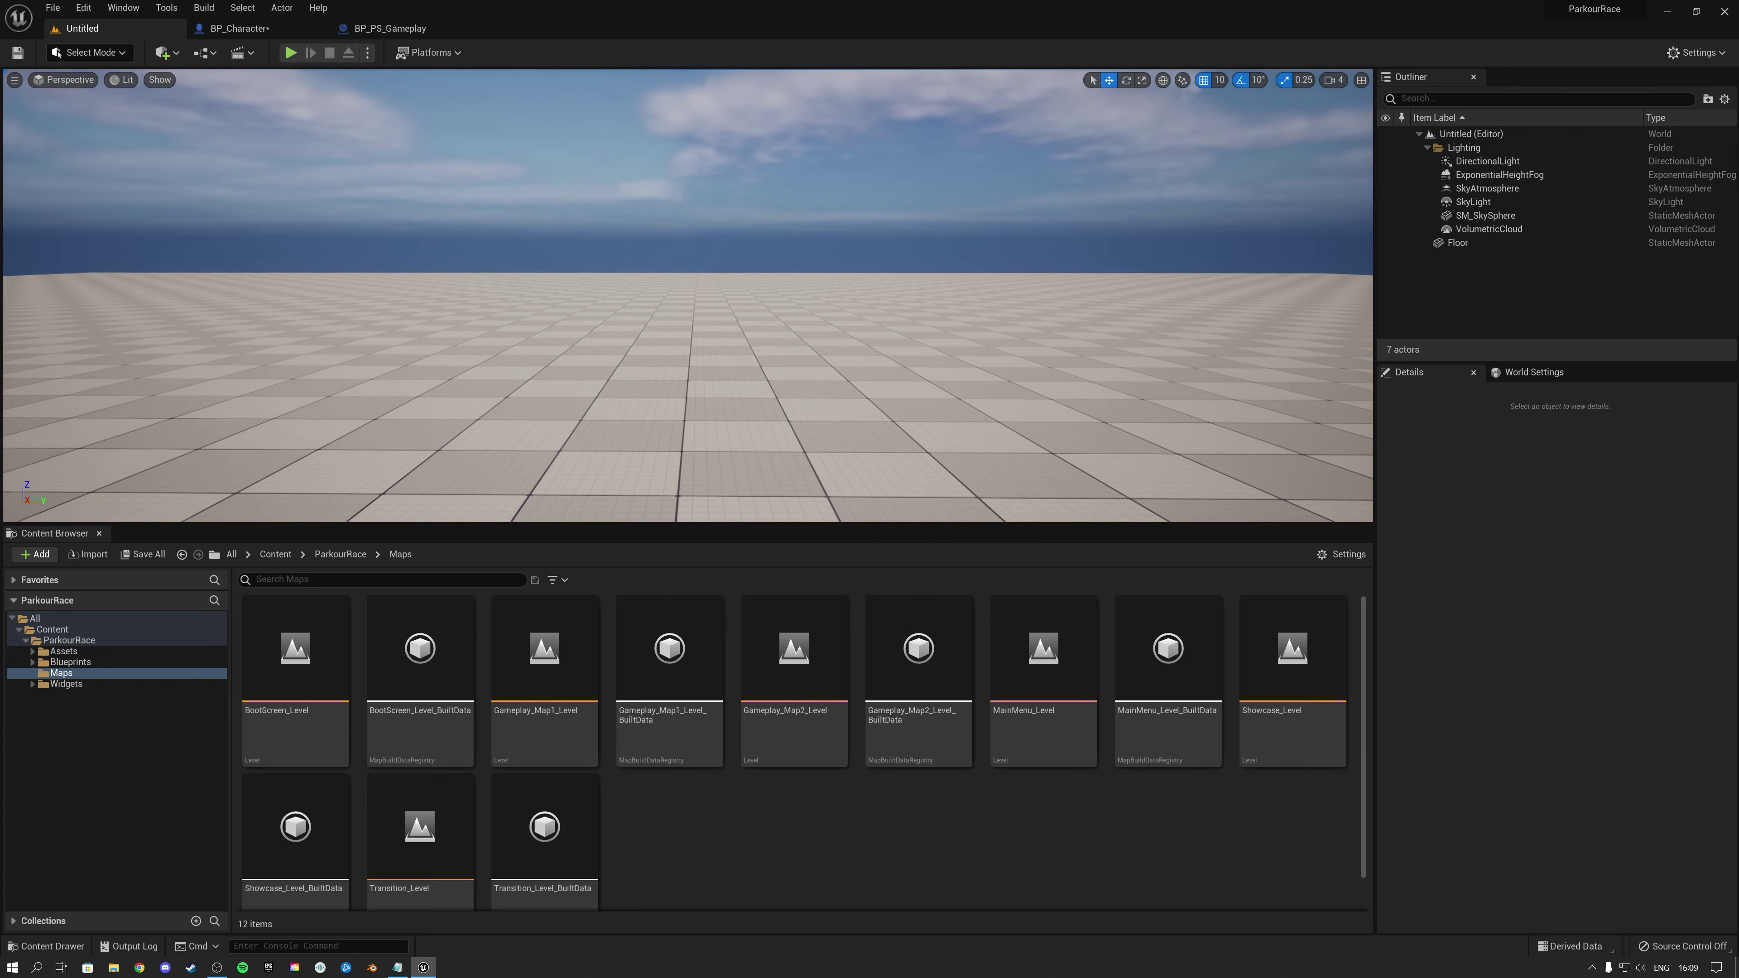
key("s")
key("d")
right_click_drag(777, 303, 736, 321)
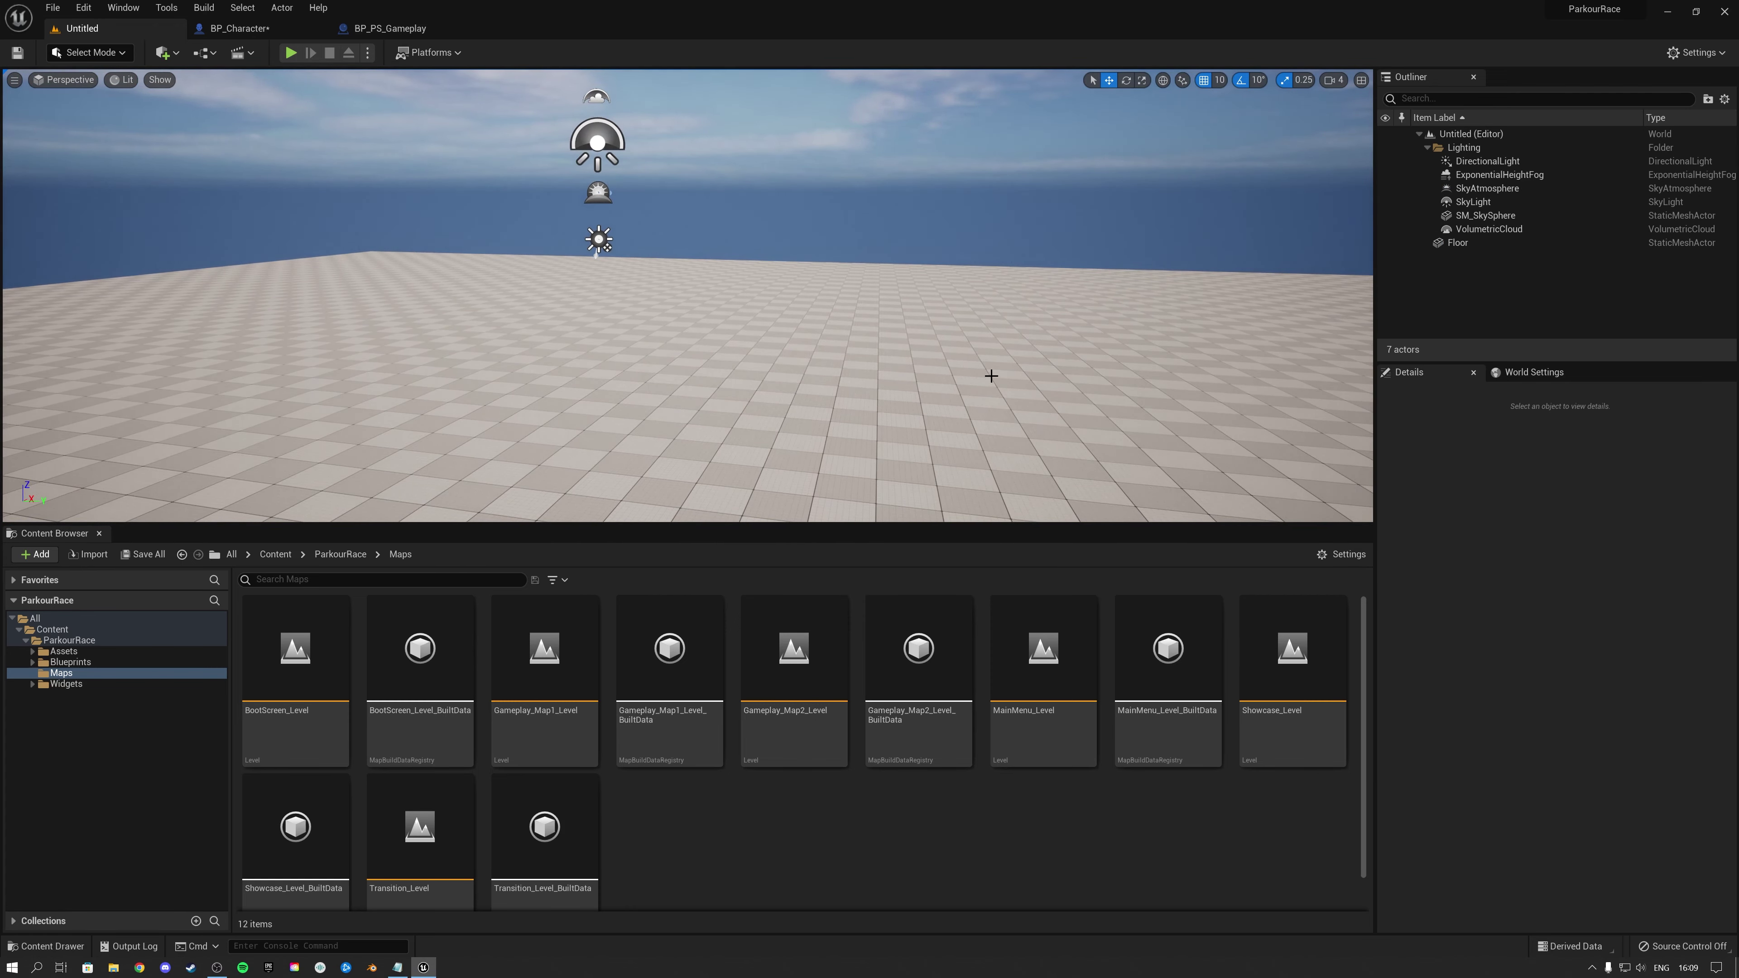
Set the new level's GameMode Override to BP_GM_Gameplay in the World Settings and expand the selected game mode's classes
left_click(1512, 374)
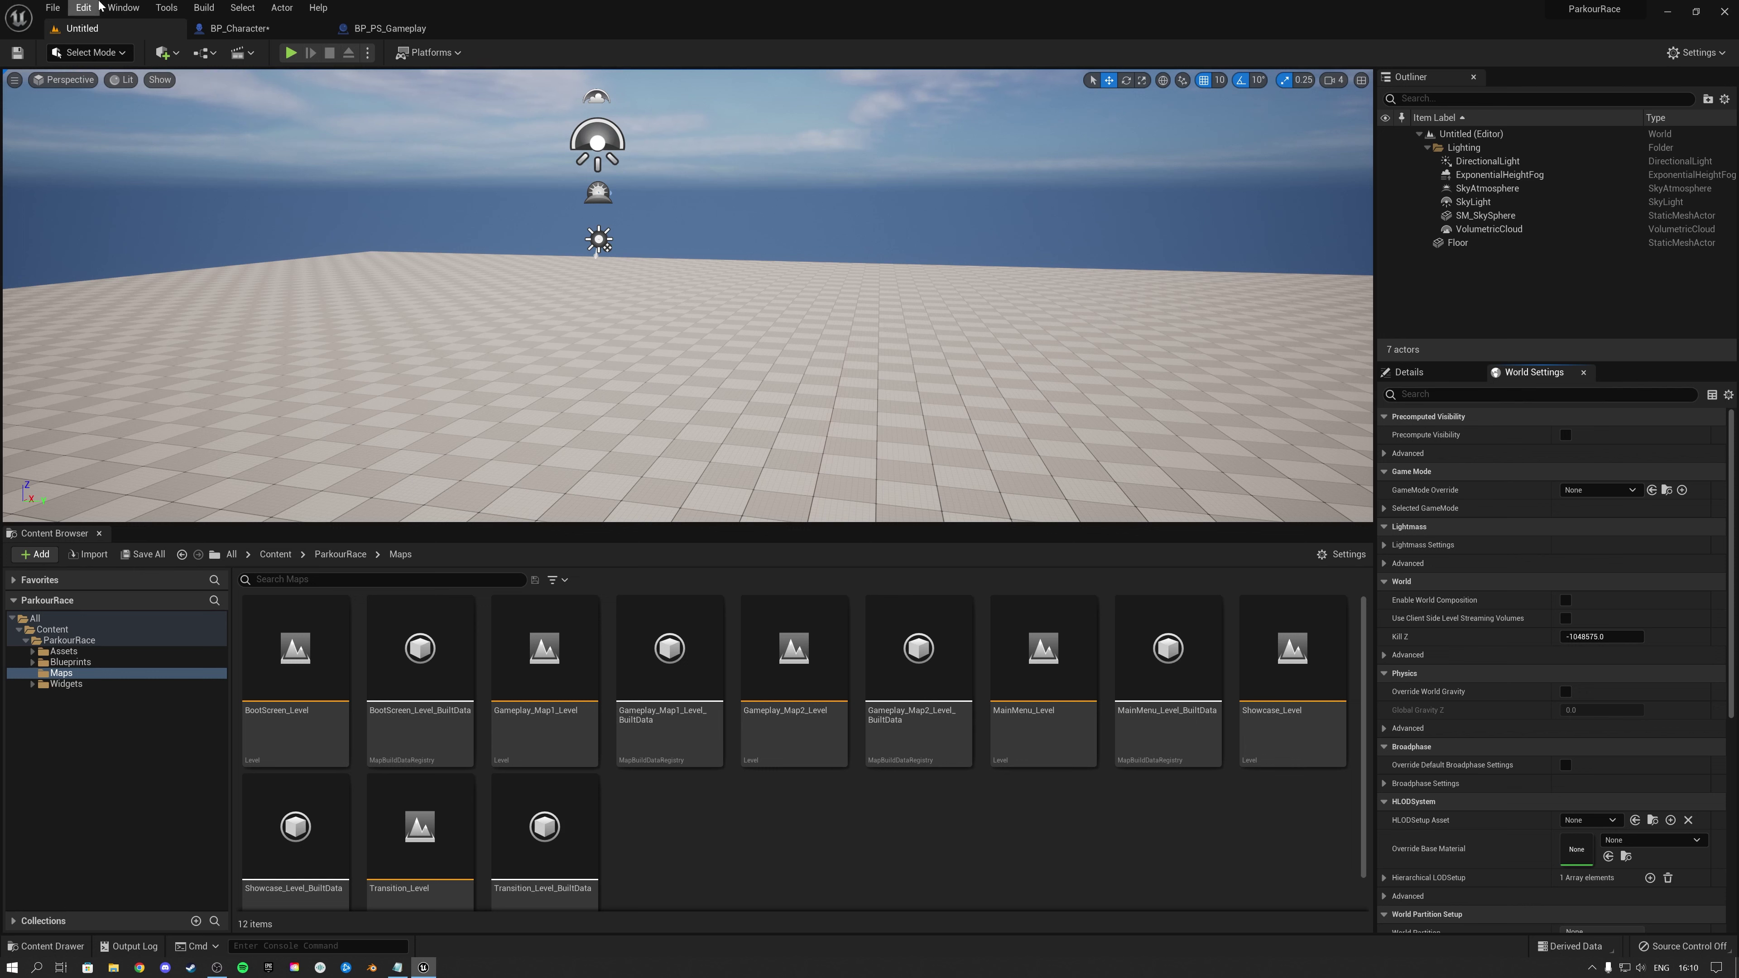
left_click(124, 7)
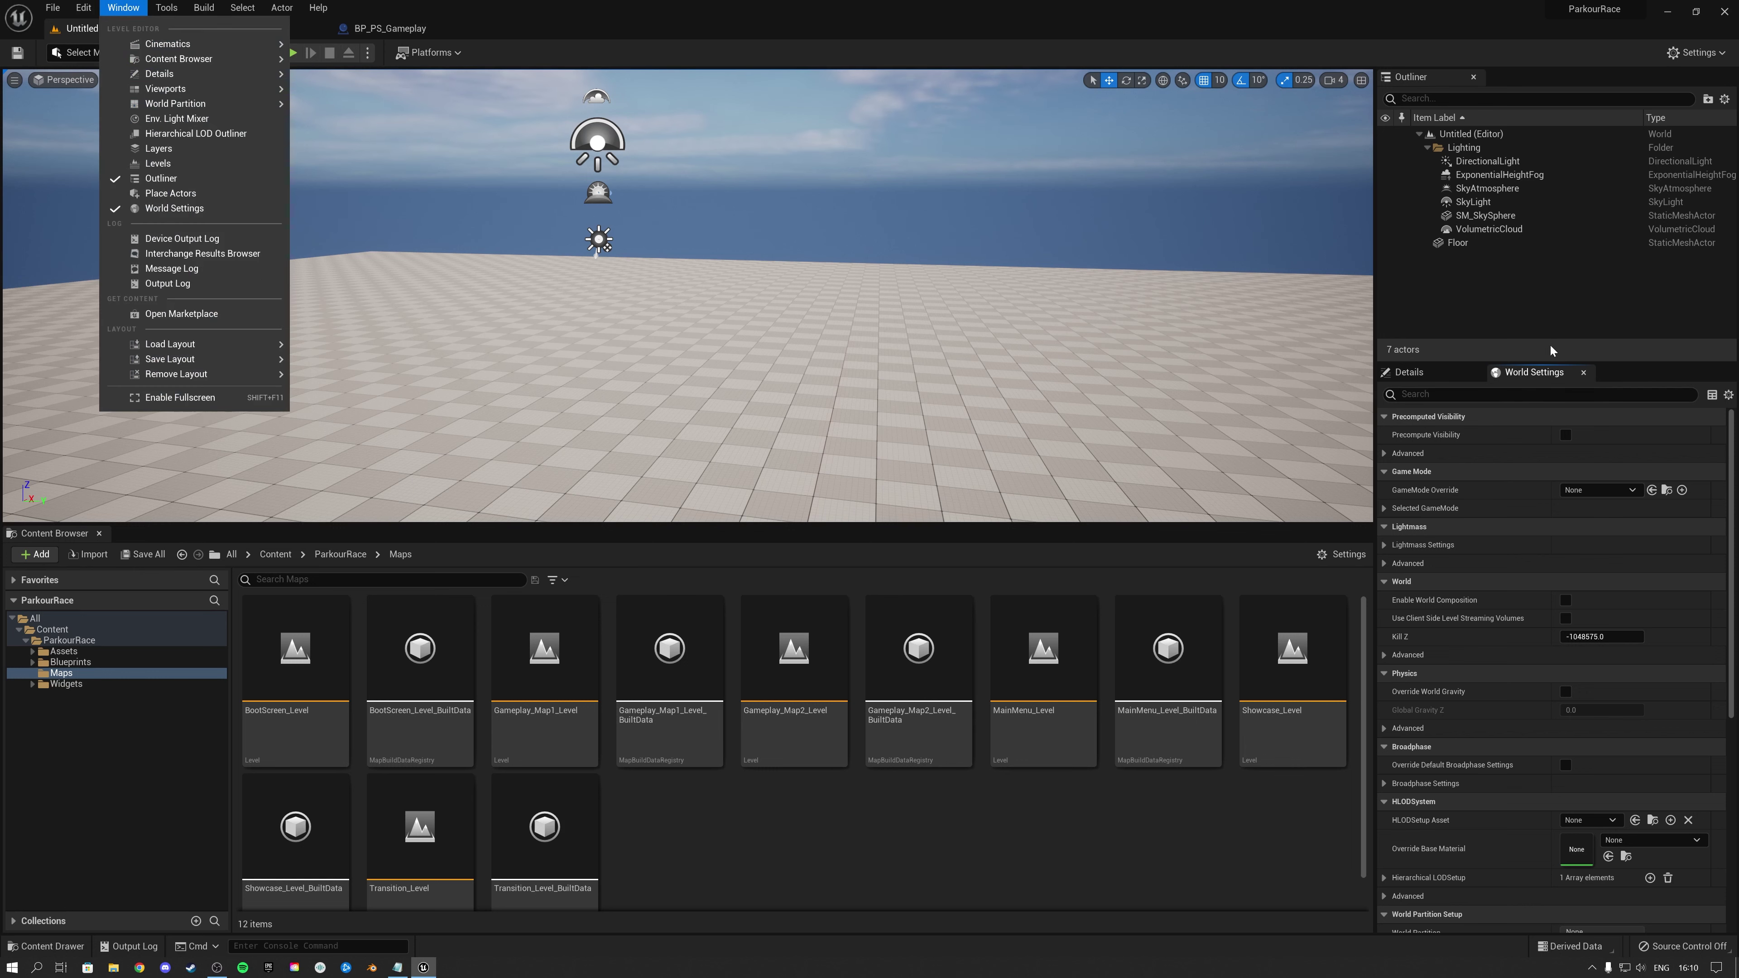
left_click(1511, 375)
right_click_drag(893, 380, 821, 381)
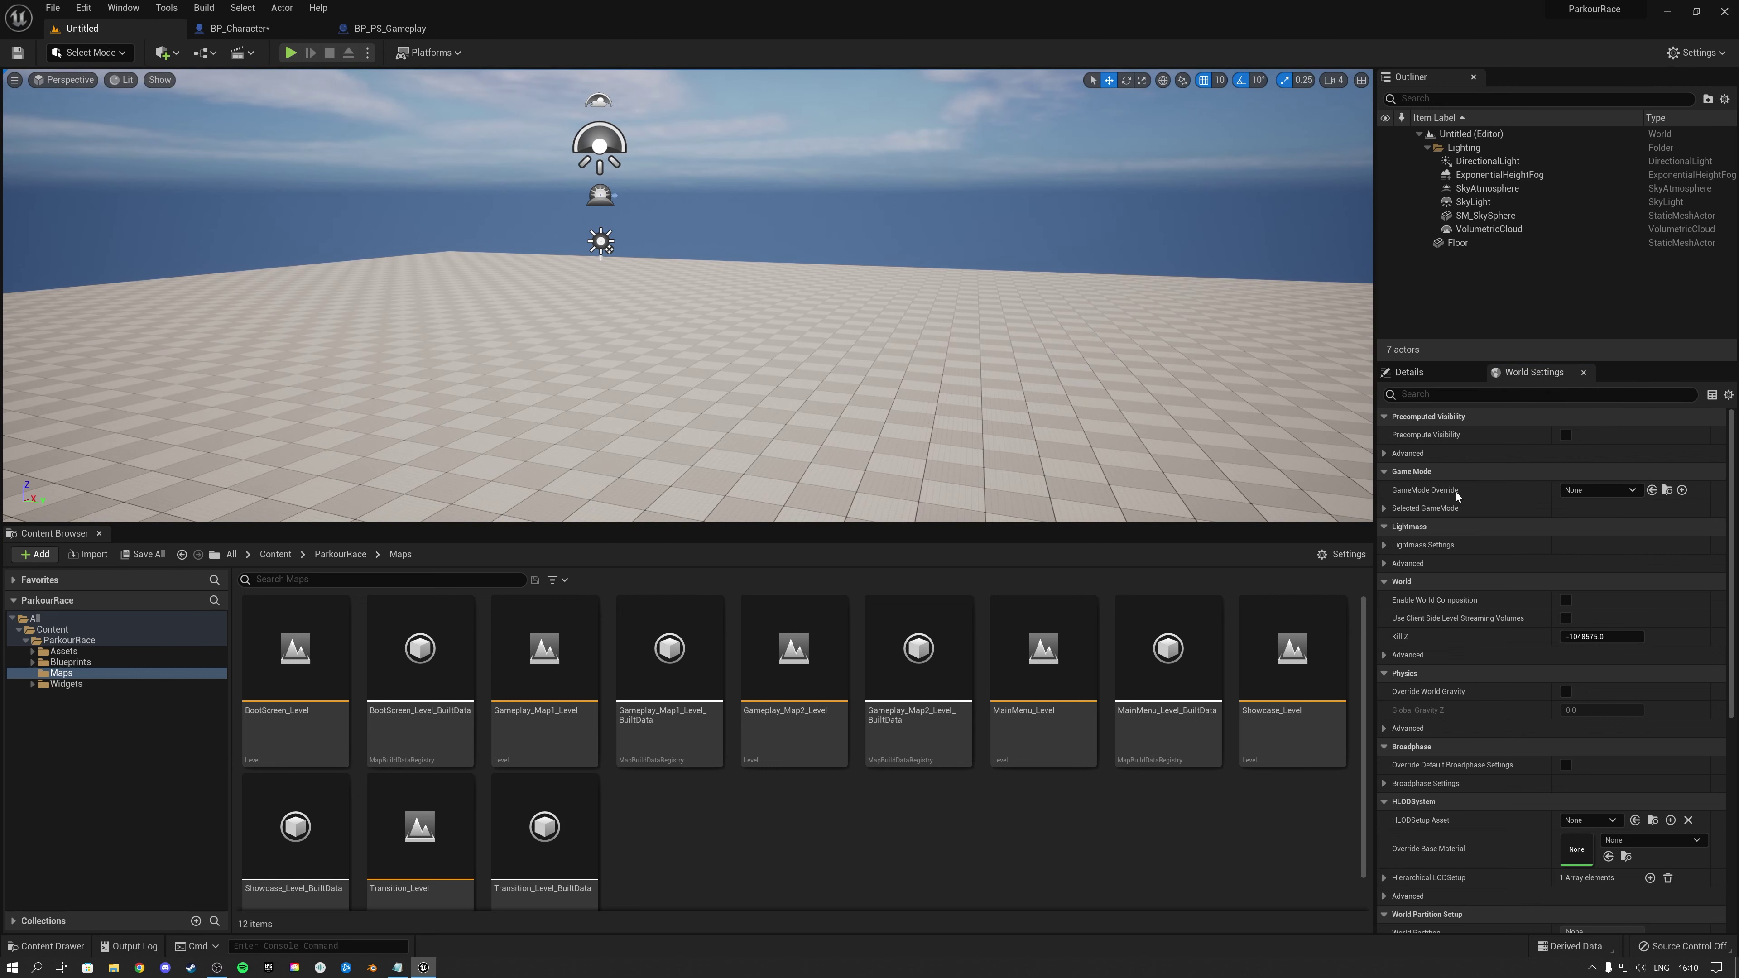
left_click(1604, 490)
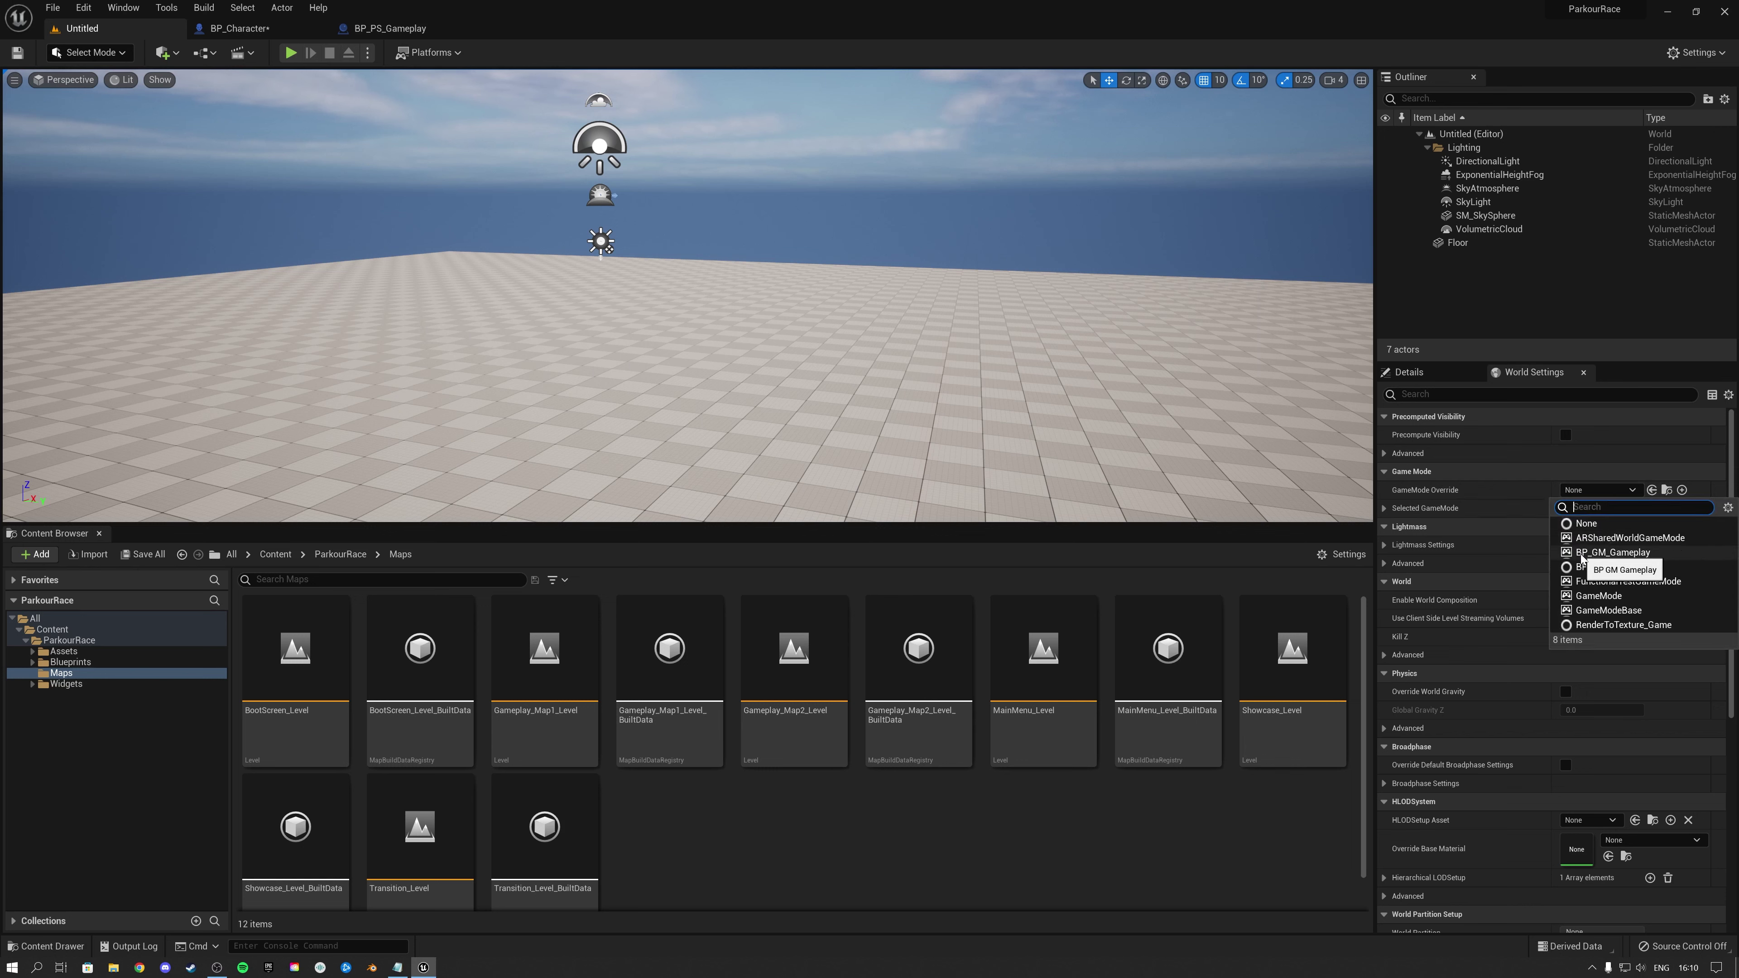
left_click(1629, 558)
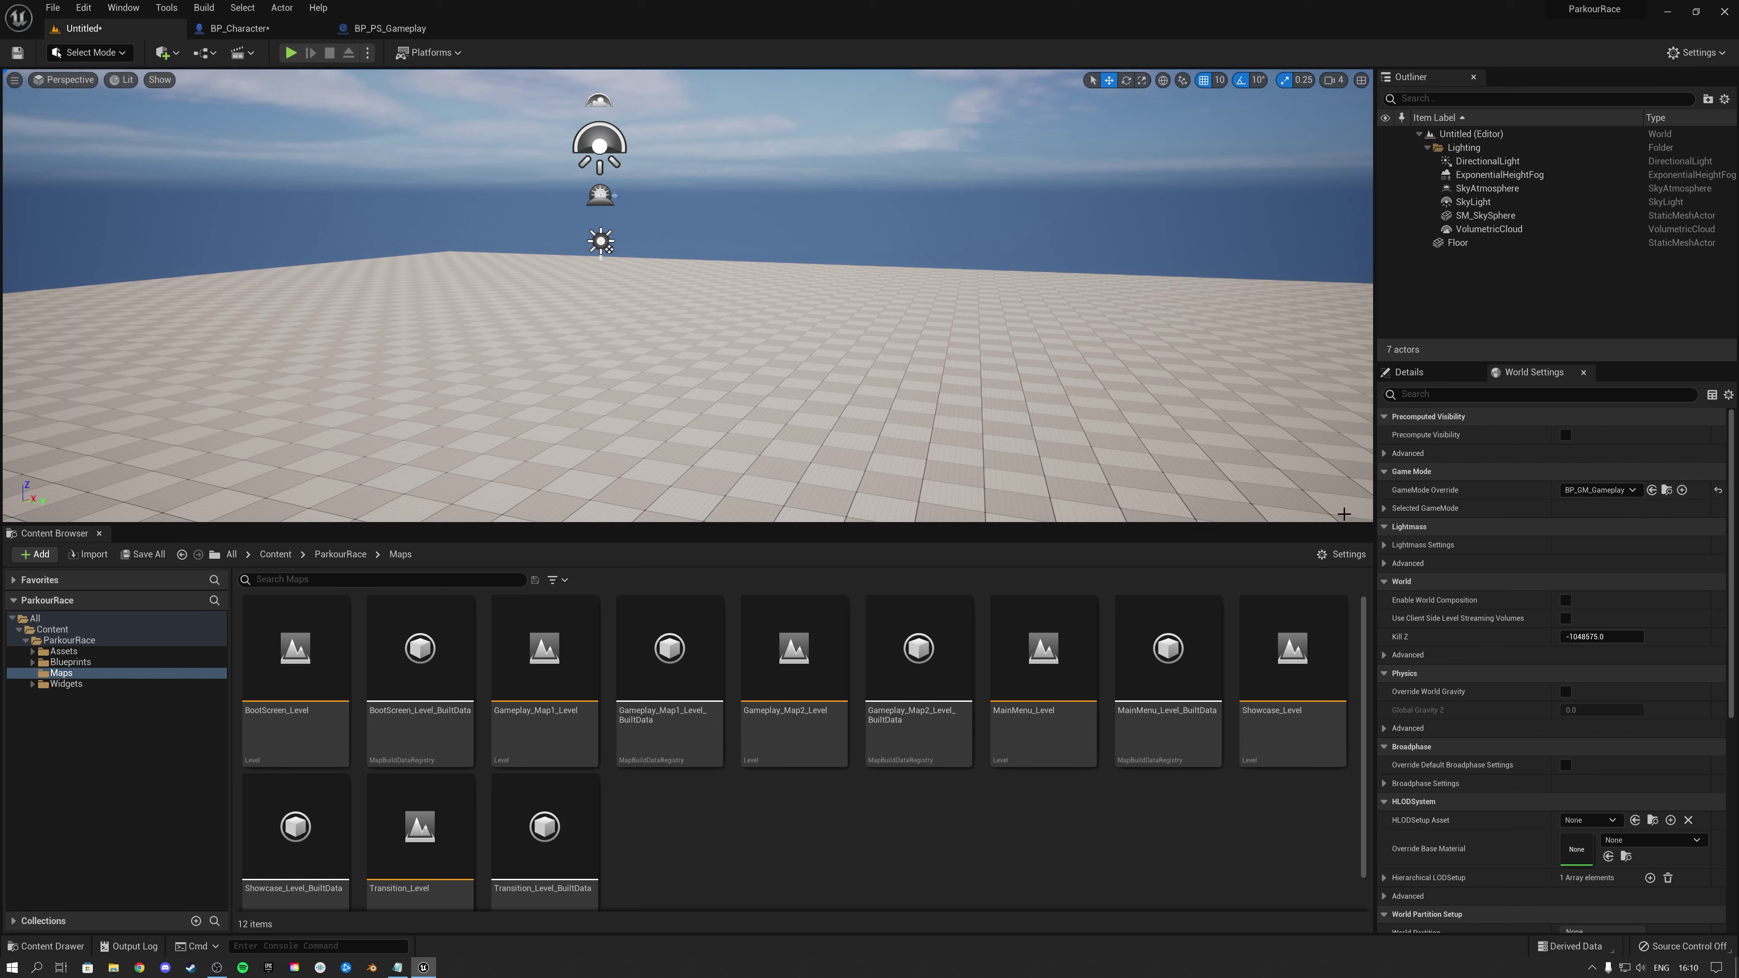
left_click(1380, 509)
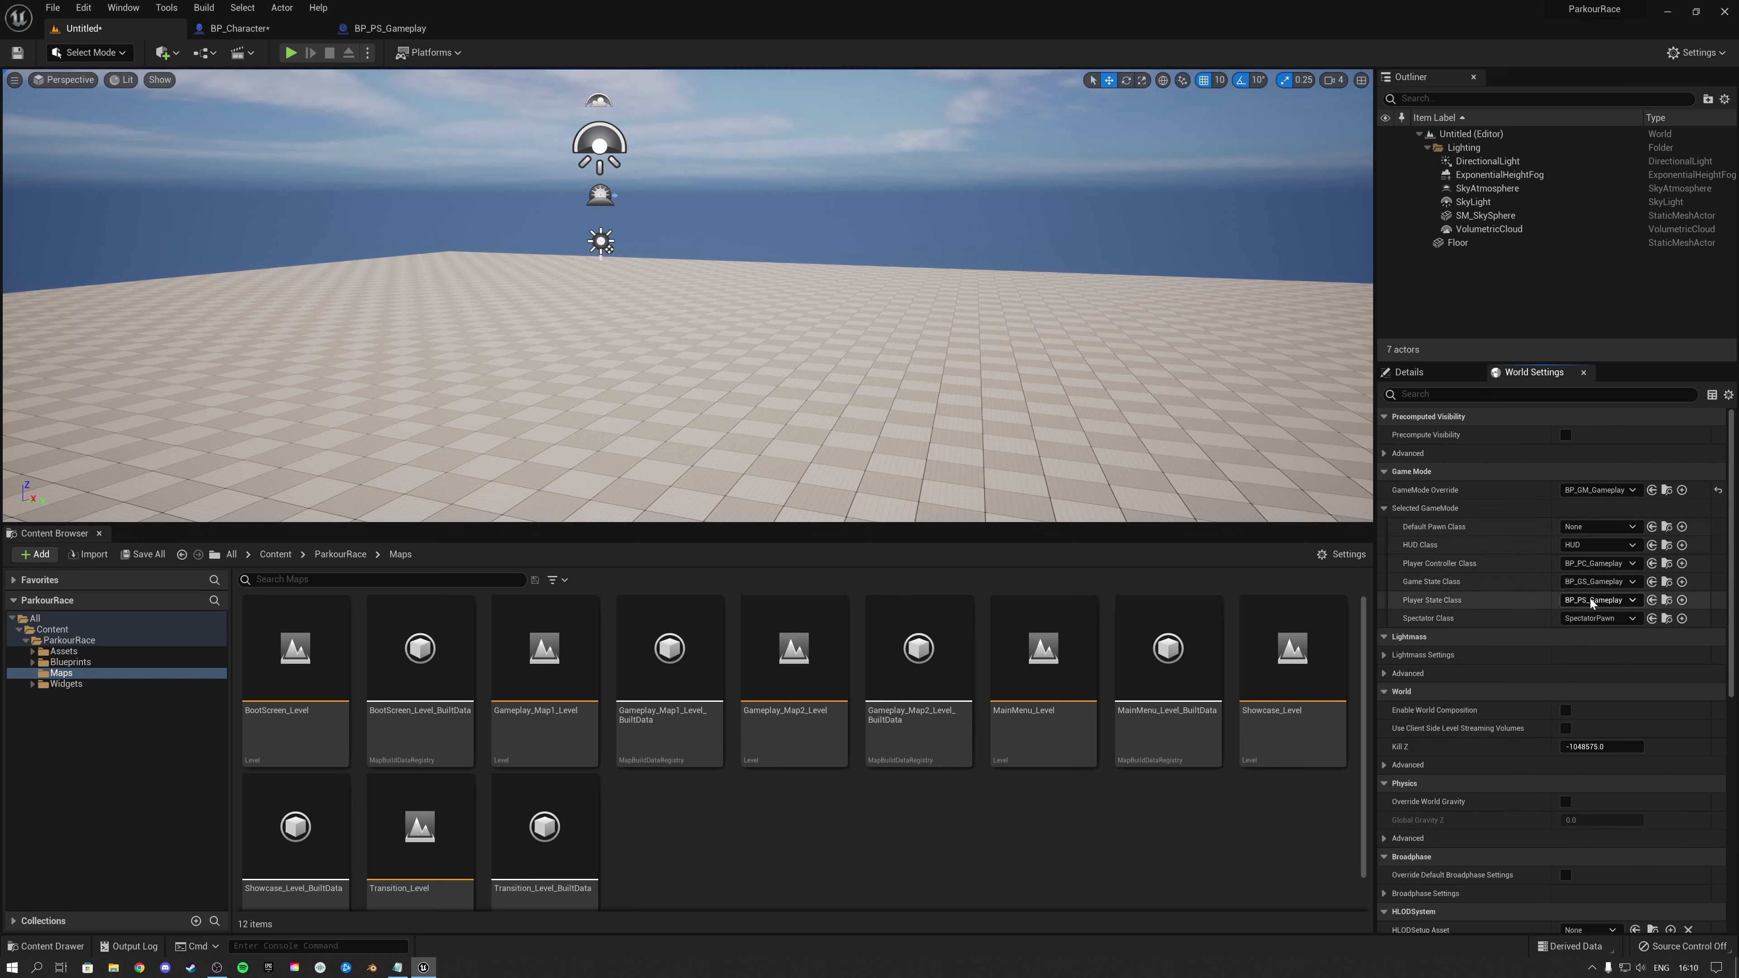
Open the Assets/Level/Props folder and set the position grid snap size to 100
left_click(33, 653)
left_click(62, 653)
left_click(80, 687)
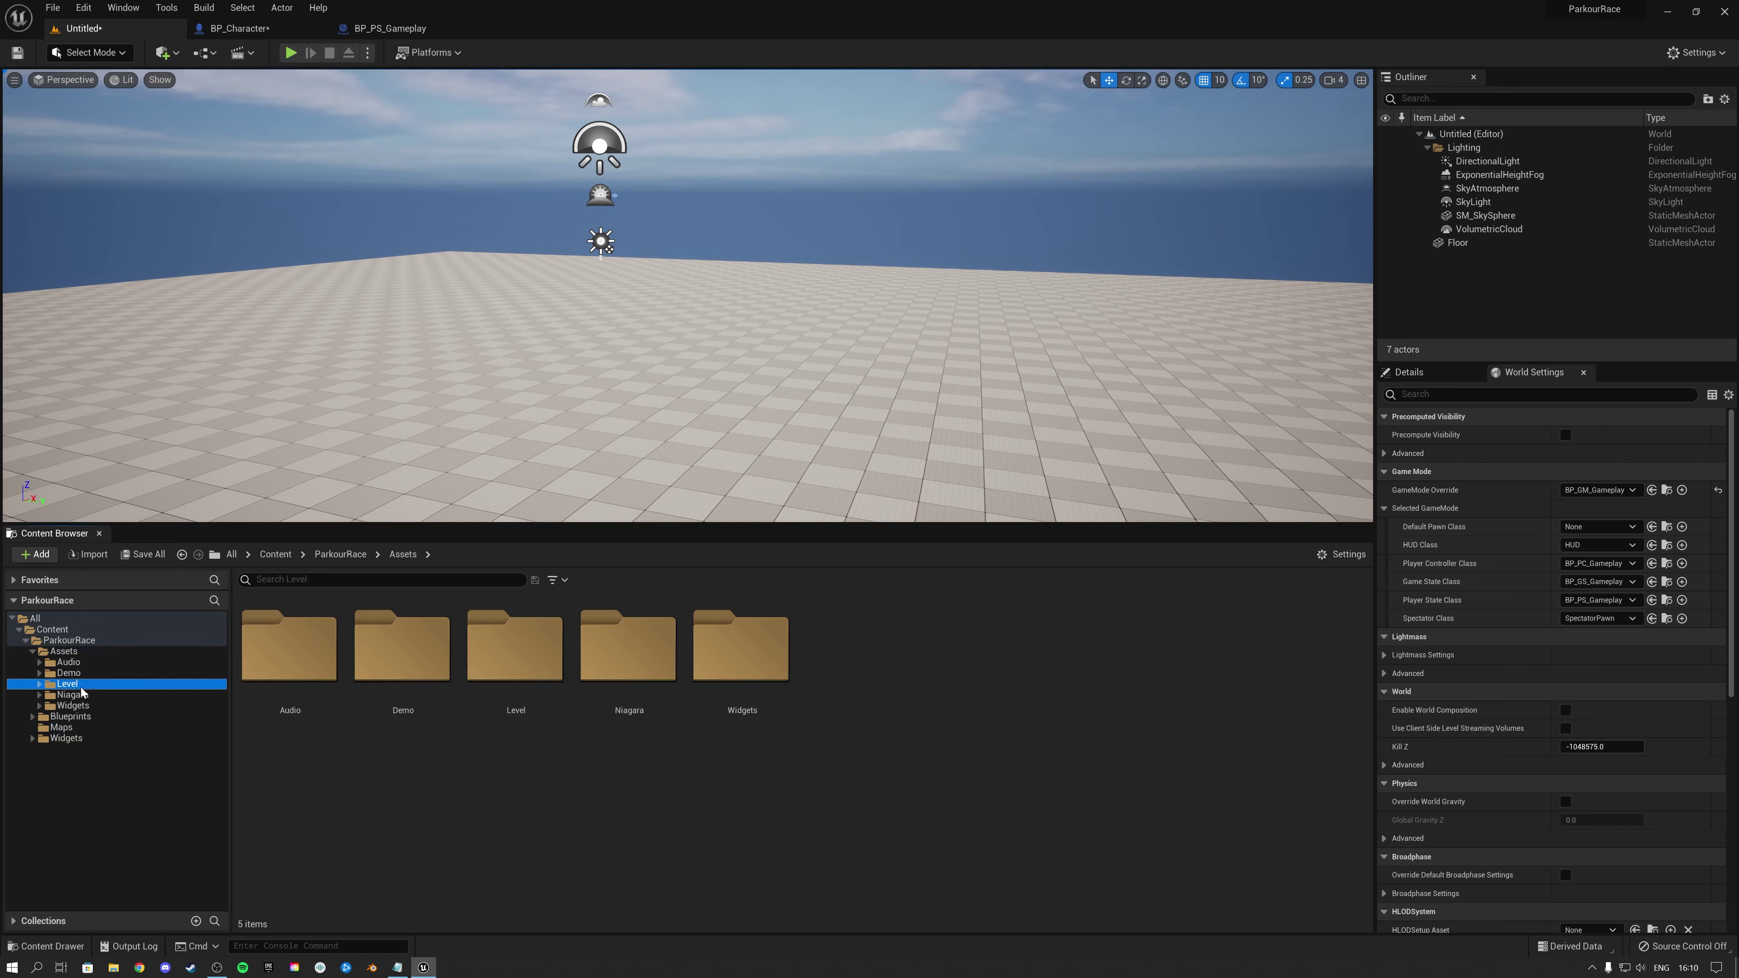
double_click(412, 680)
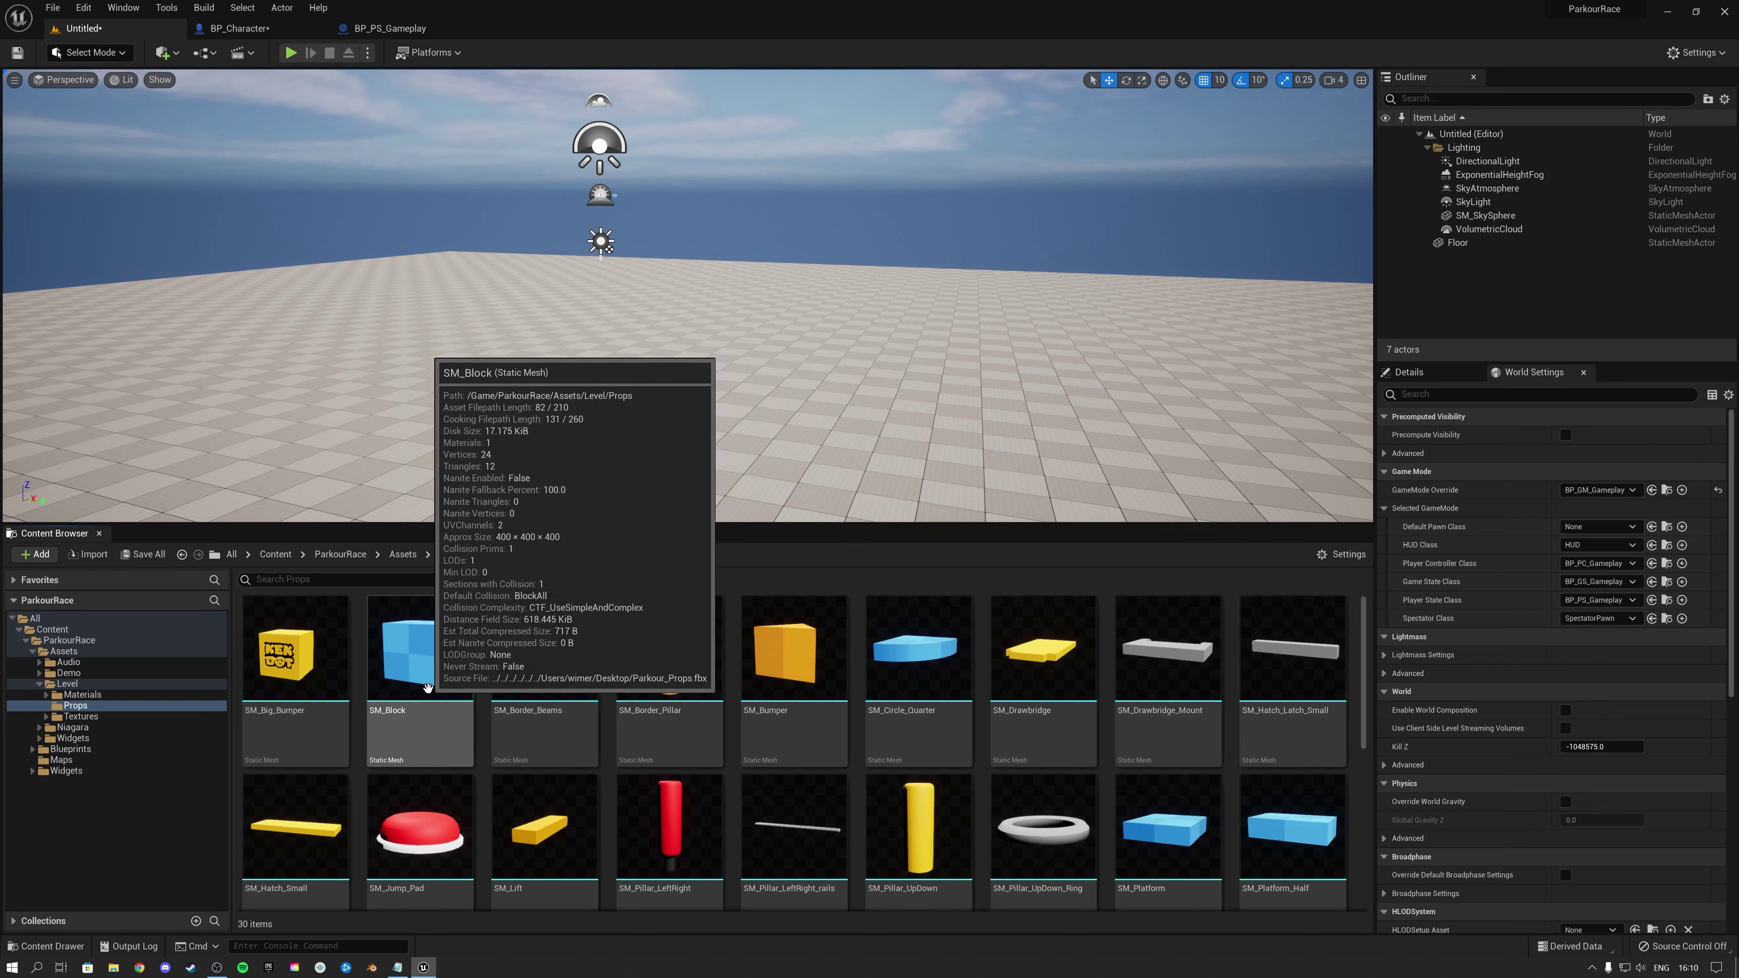
left_click(1220, 81)
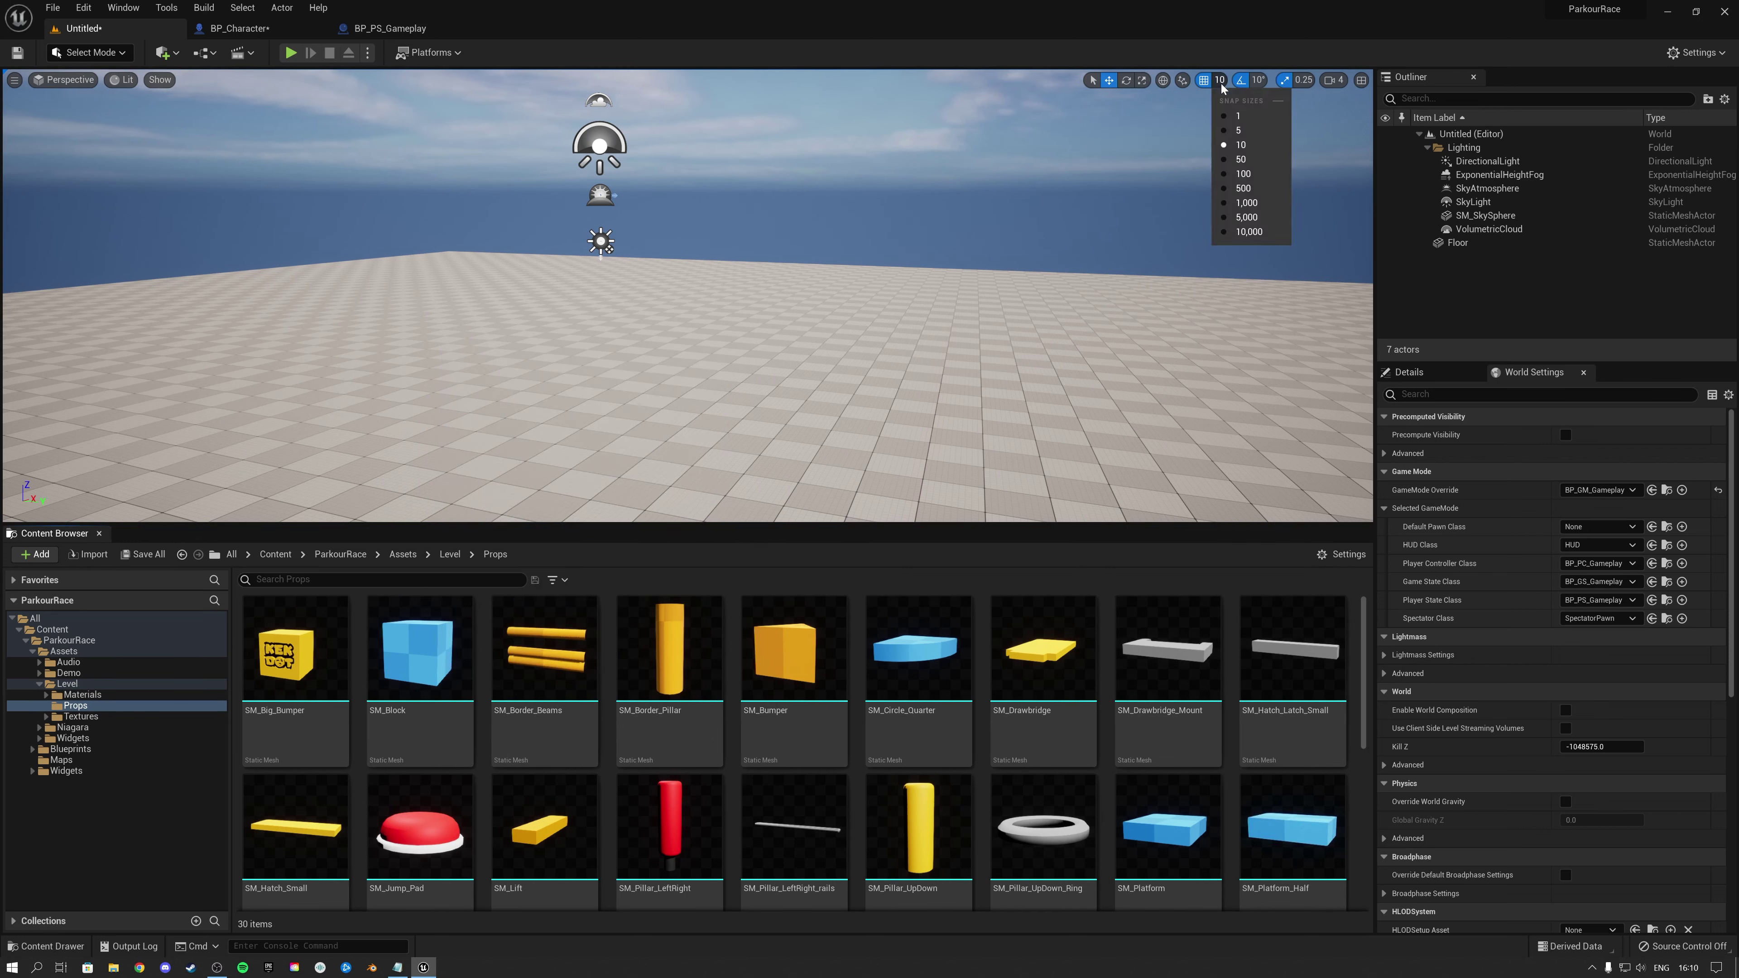
left_click(1243, 173)
Place an SM_Block prop on the floor of the new level, view it from another angle and delete it
left_click_drag(419, 654, 717, 401)
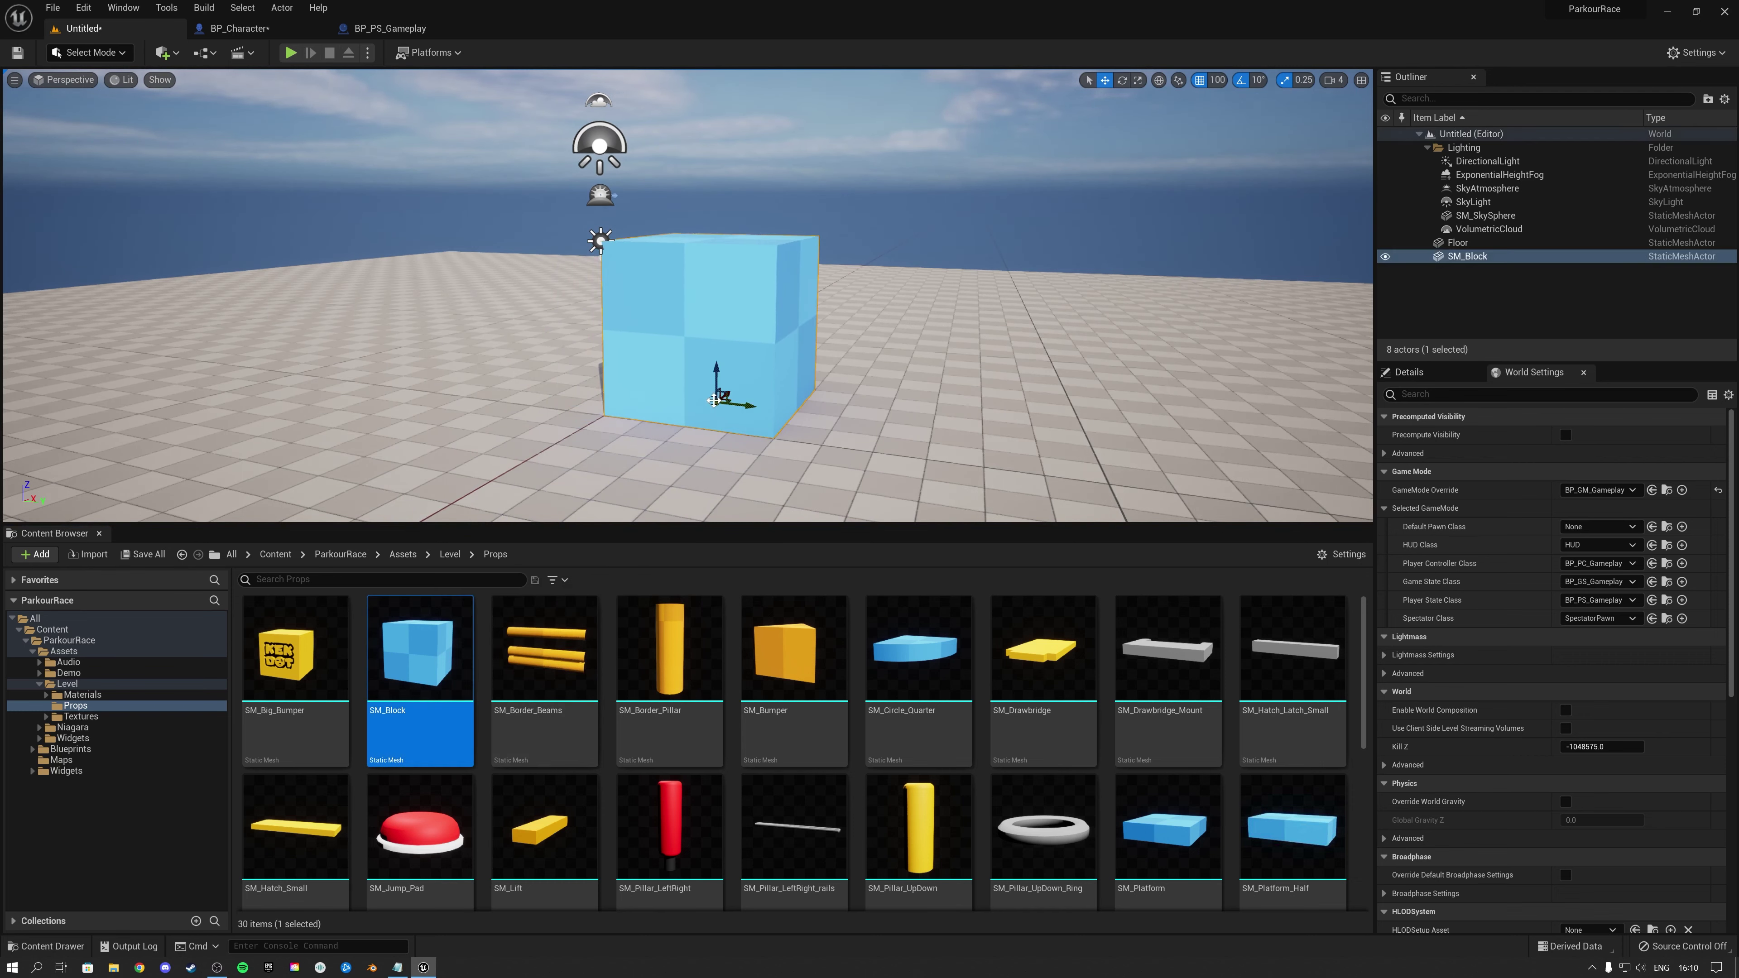
right_click_drag(862, 377, 848, 394)
right_click_drag(736, 362, 705, 365)
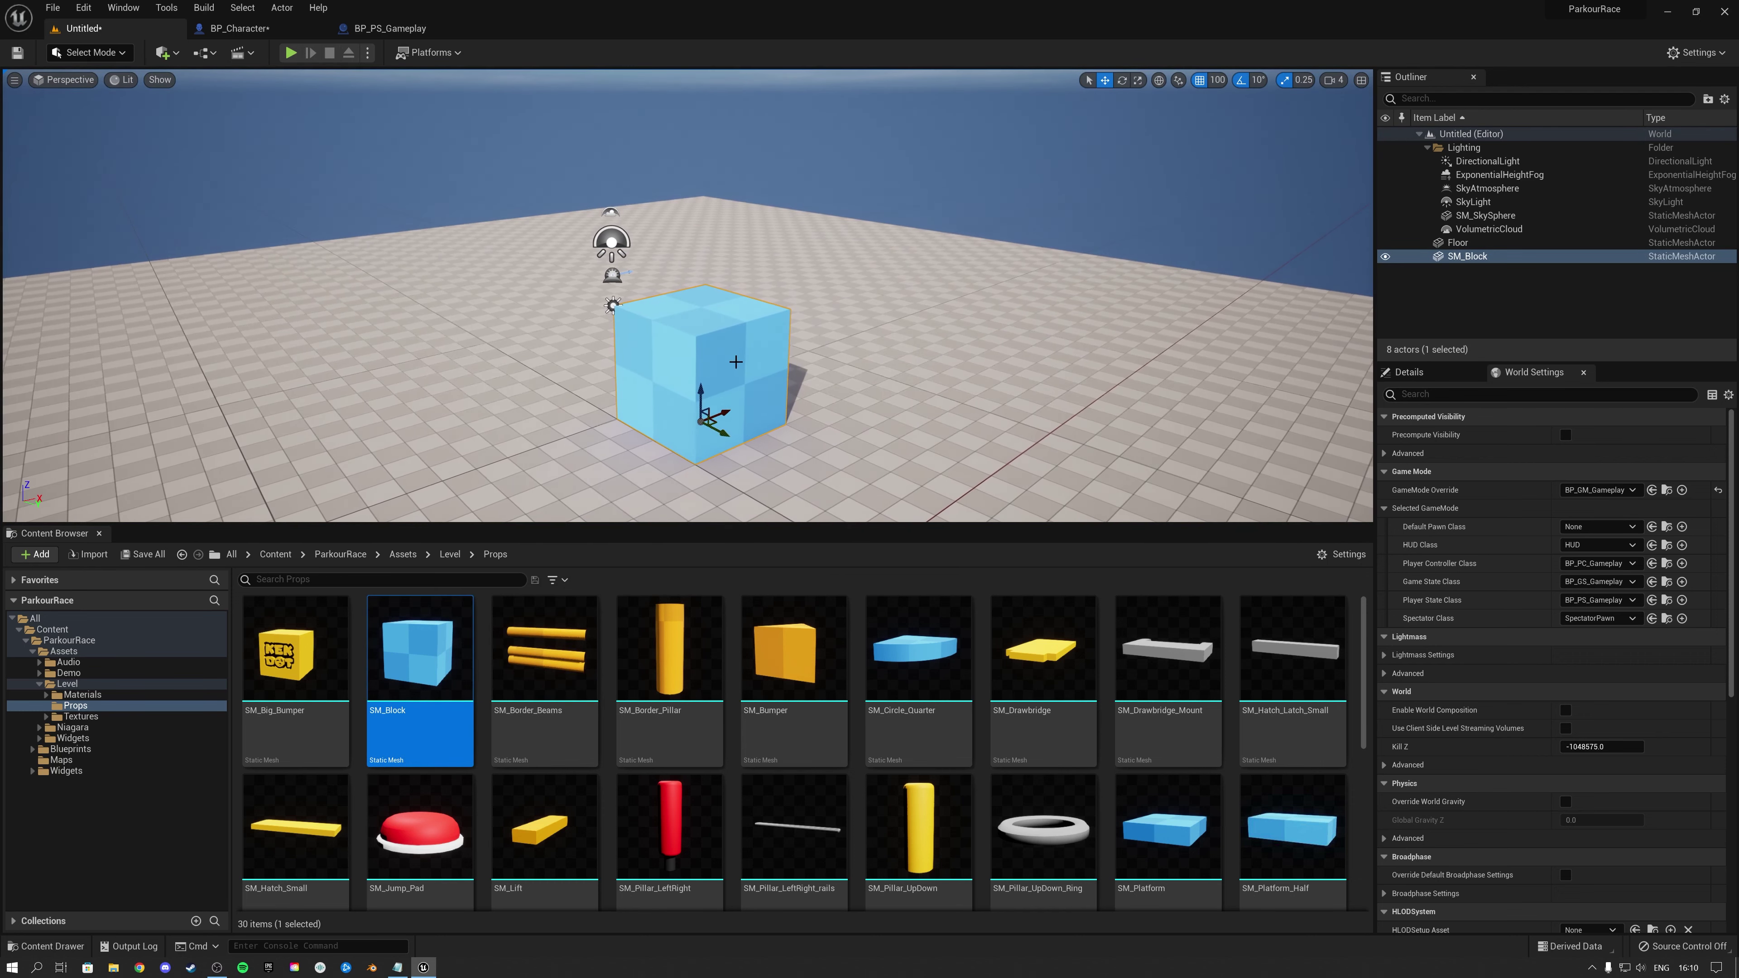
key("Delete")
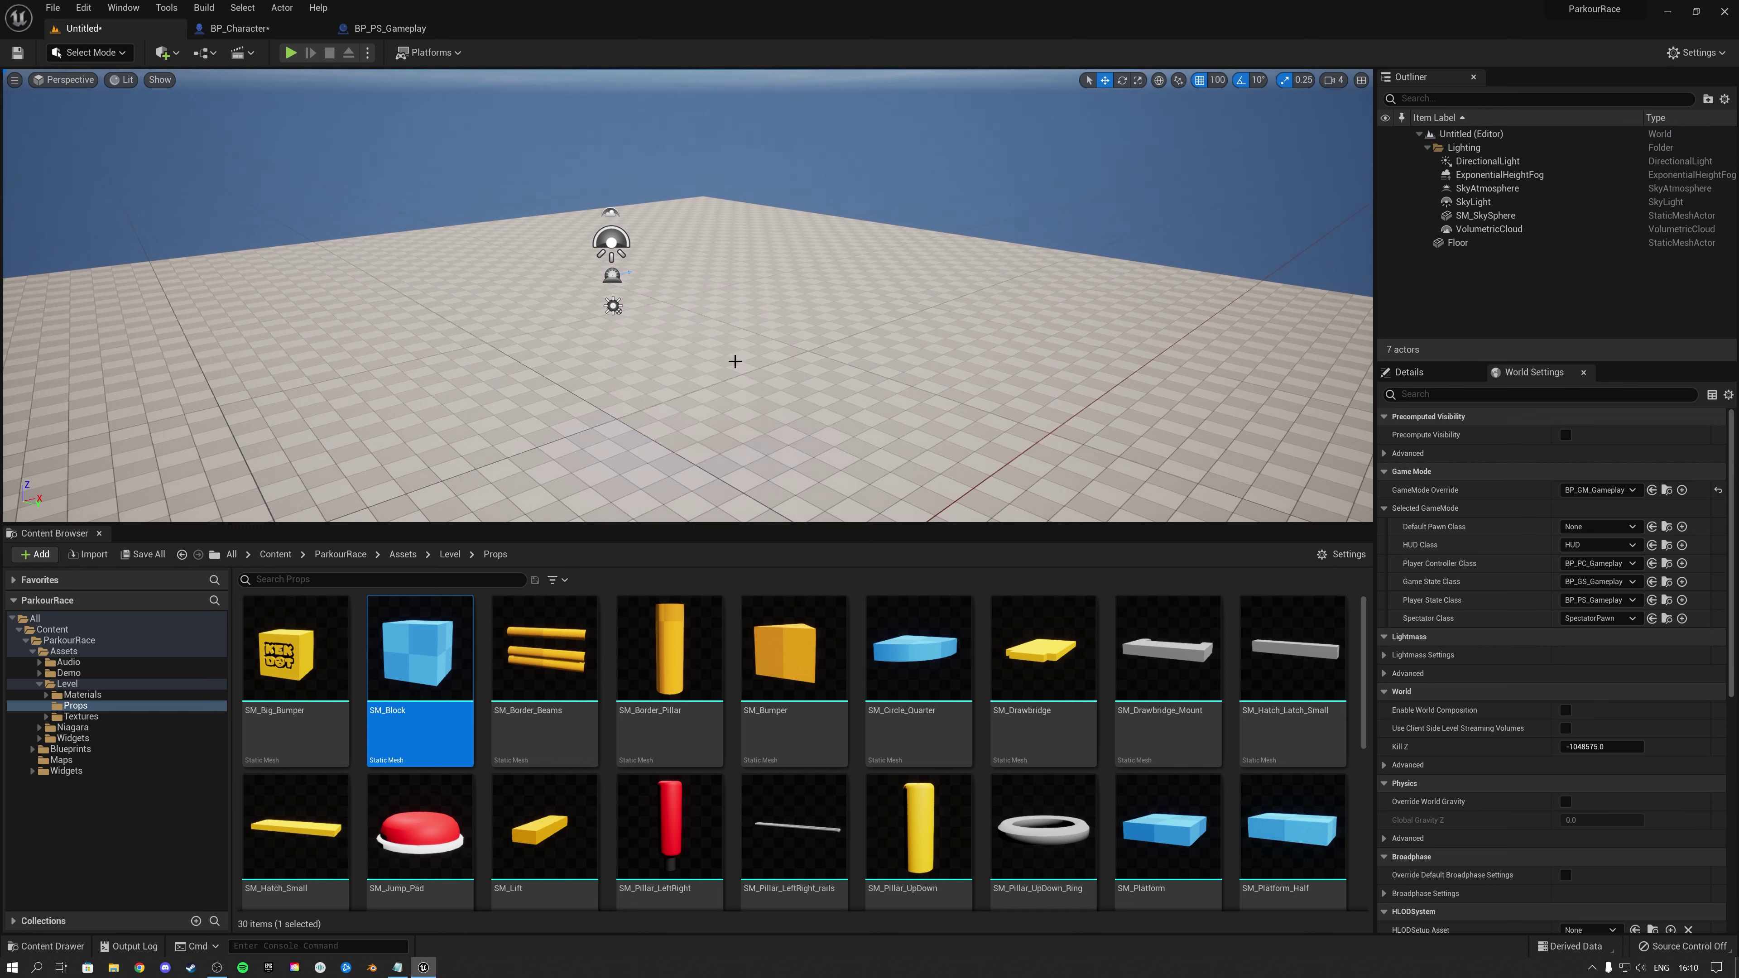
Open Gameplay_Map2_Level from the Maps folder without saving the untitled level
double_click(40, 684)
left_click(66, 729)
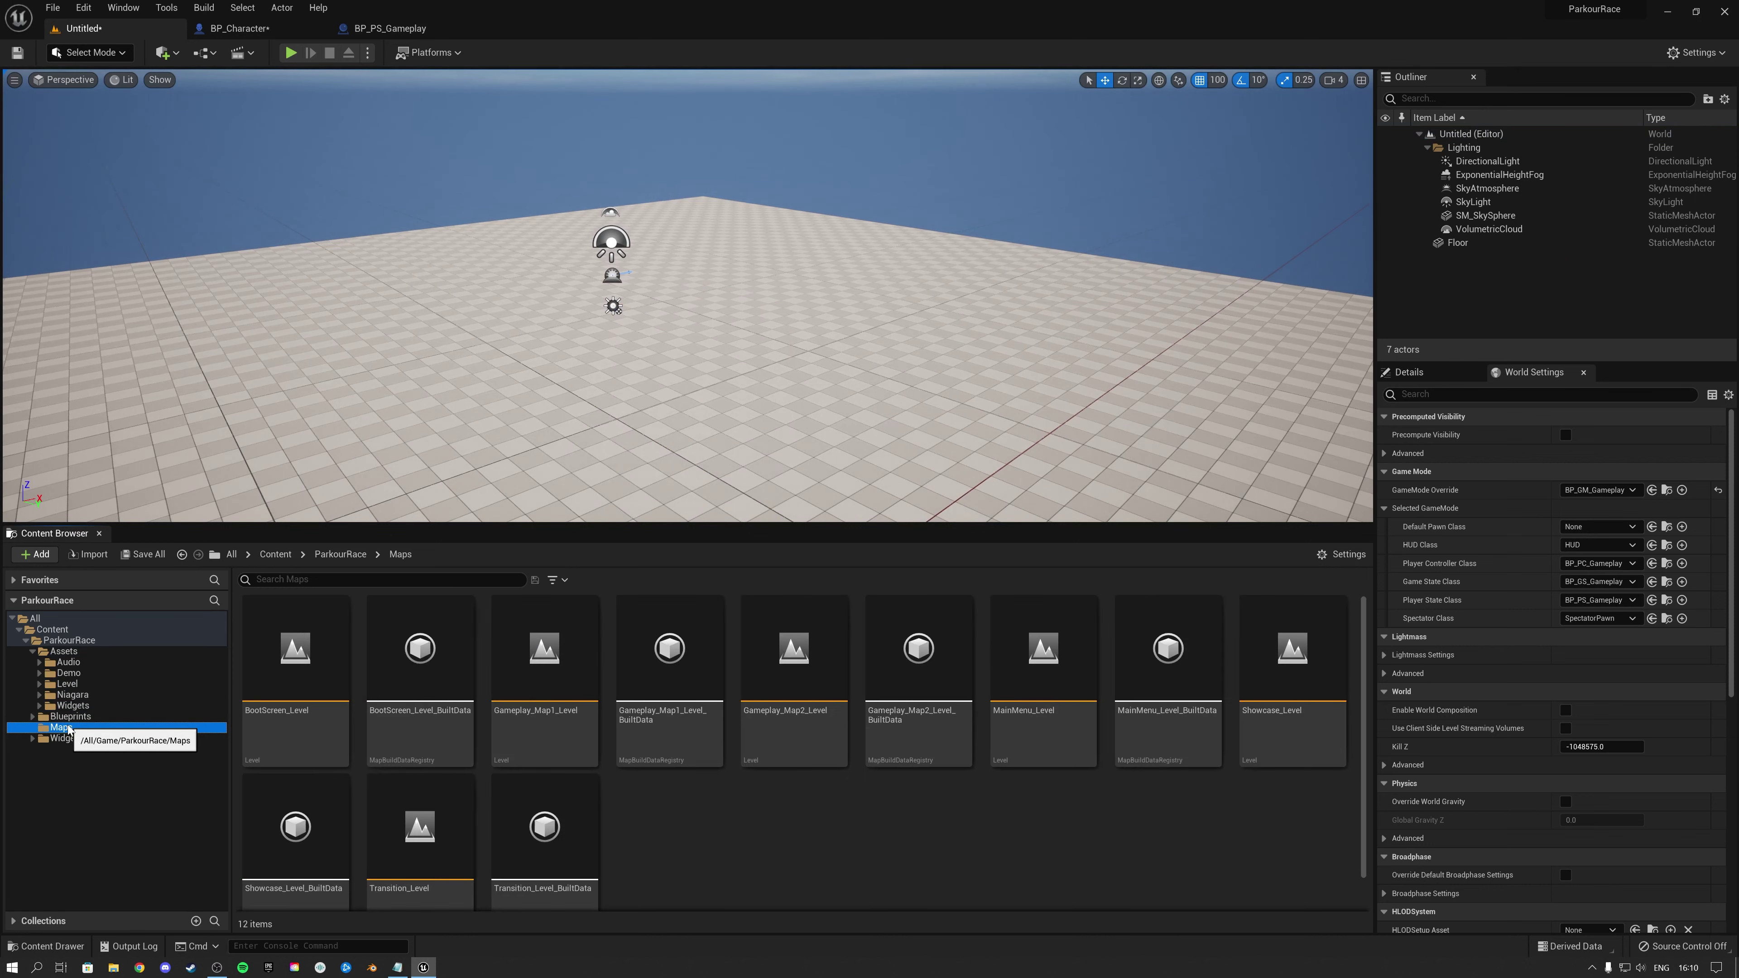
double_click(813, 698)
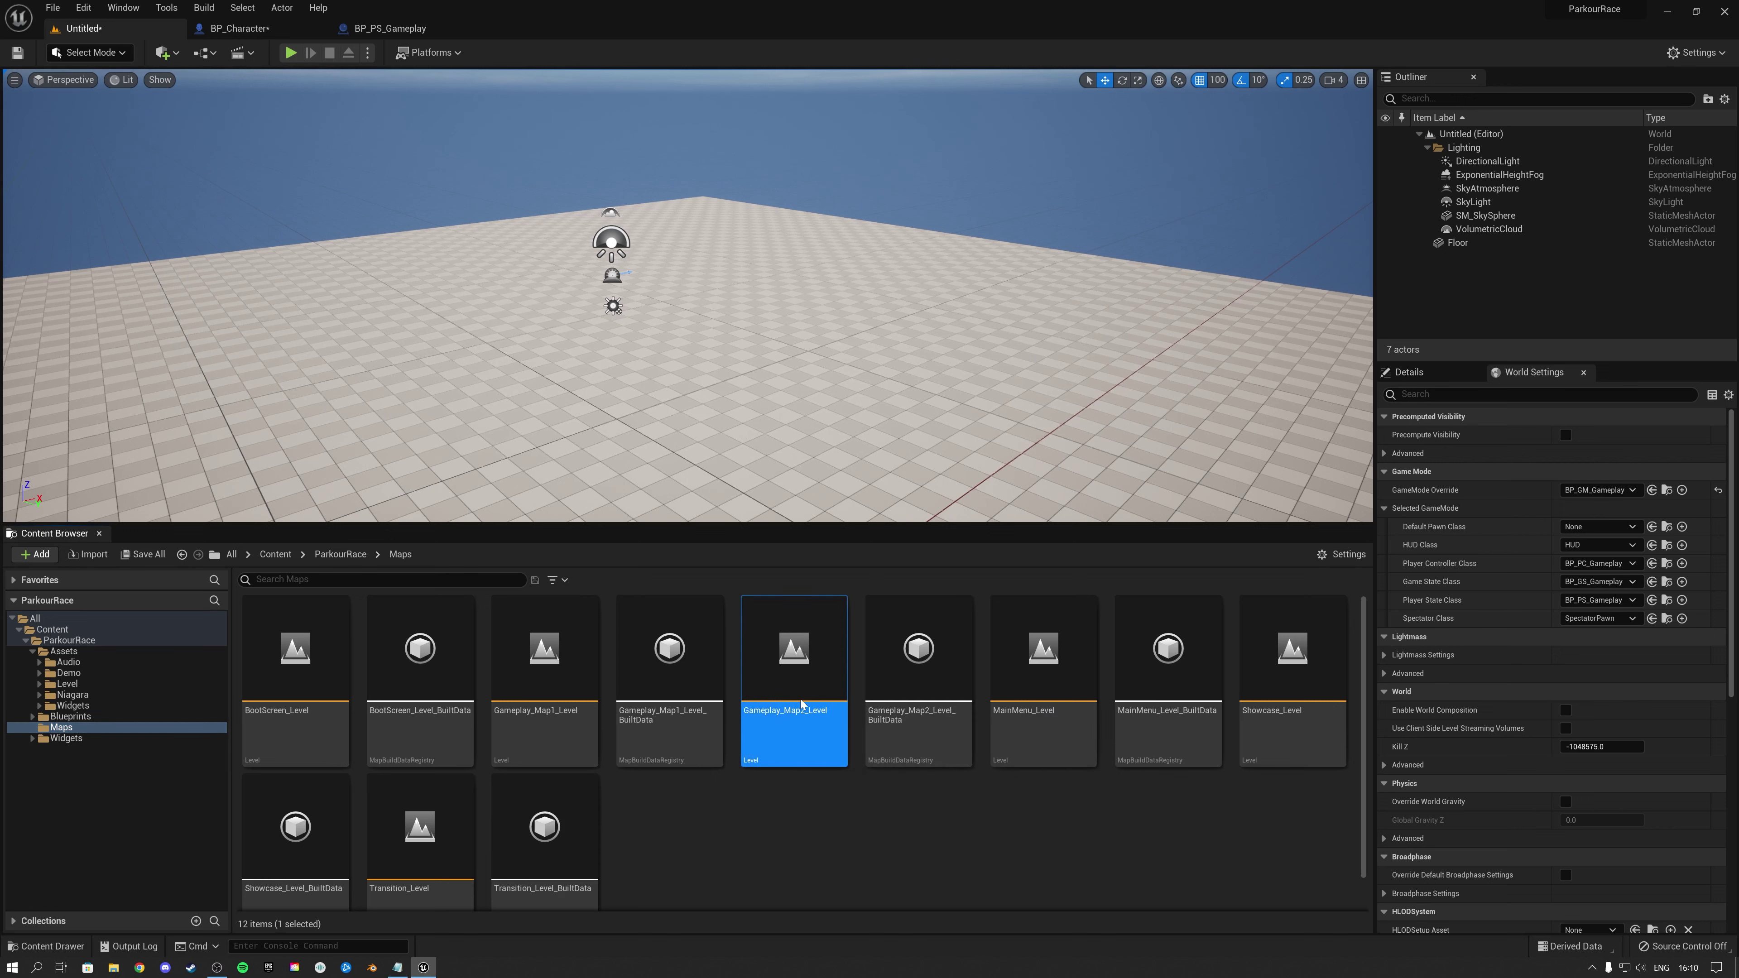
left_click(975, 639)
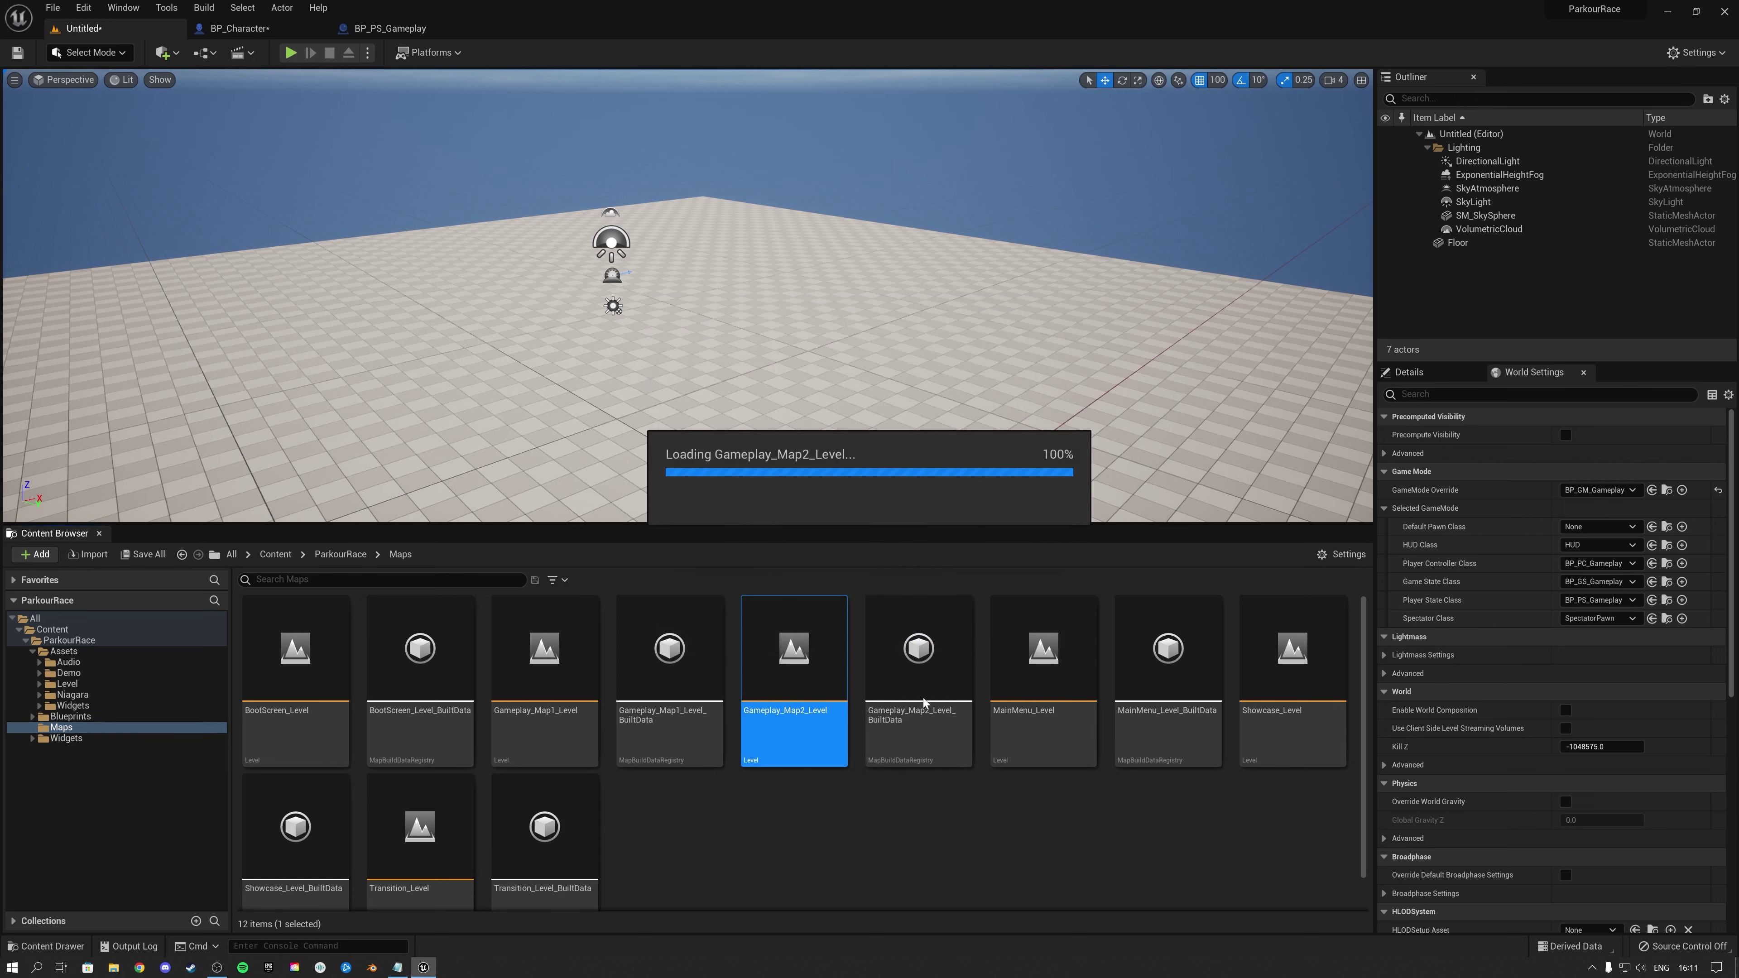
key("d")
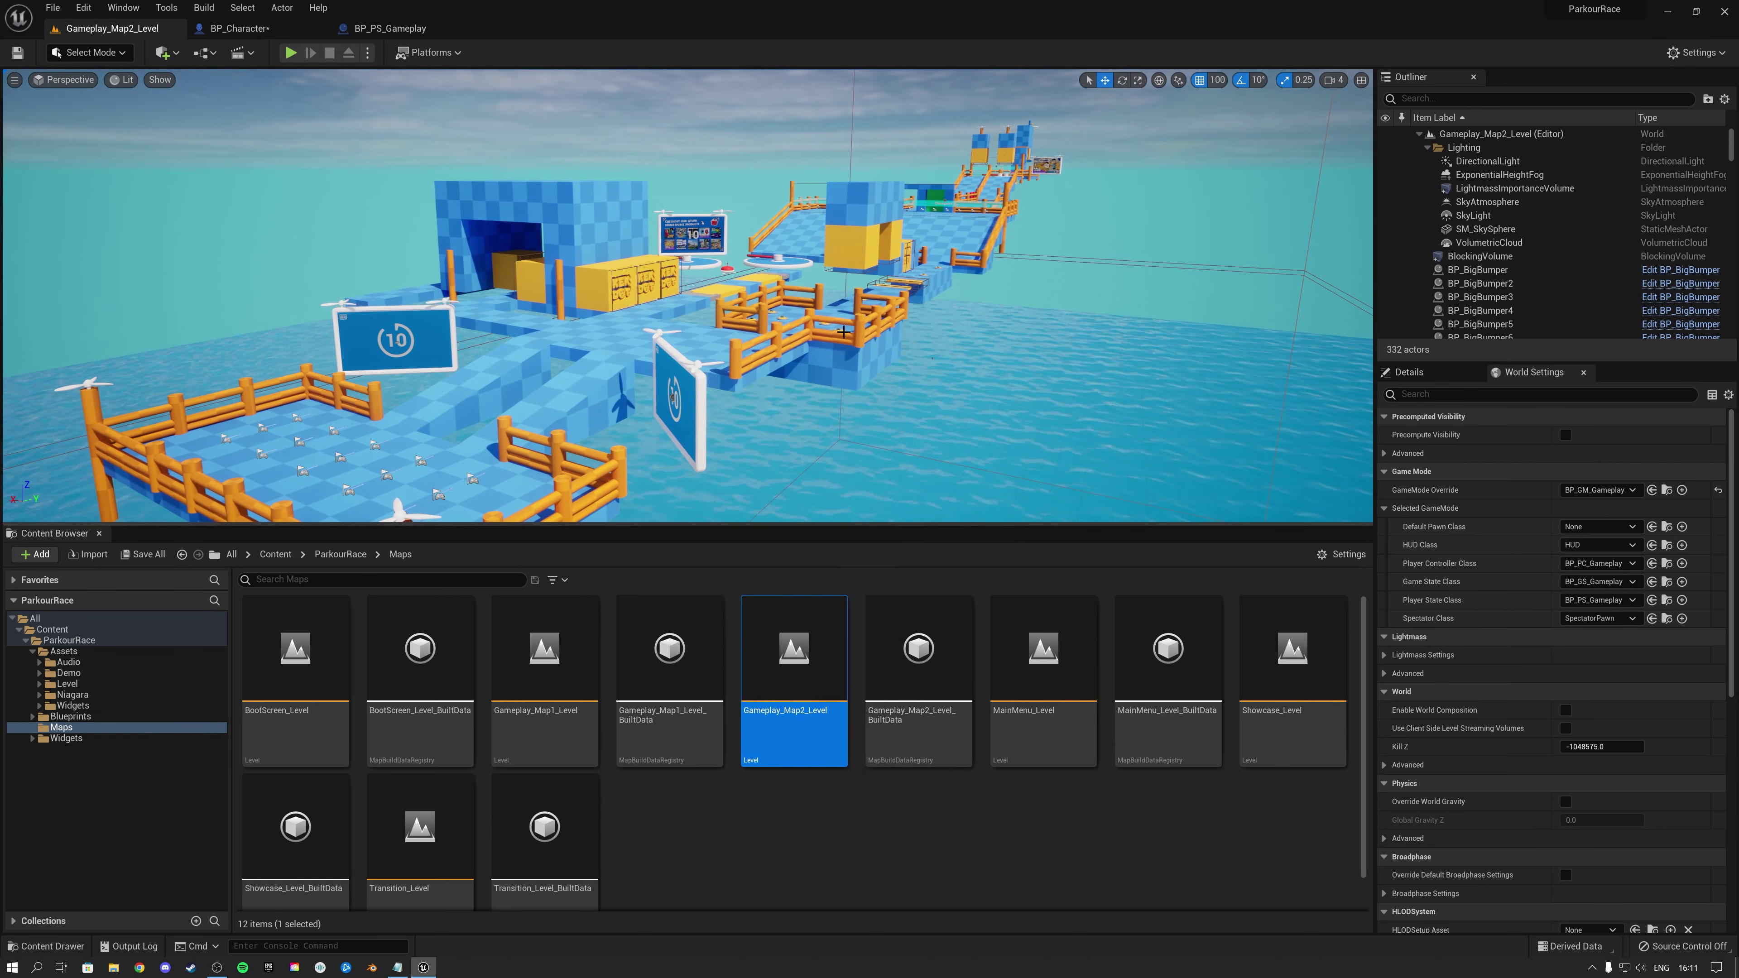
Duplicate Gameplay_Map2_Level in the Maps folder as Gameplay_Map3_Level
left_click(821, 836)
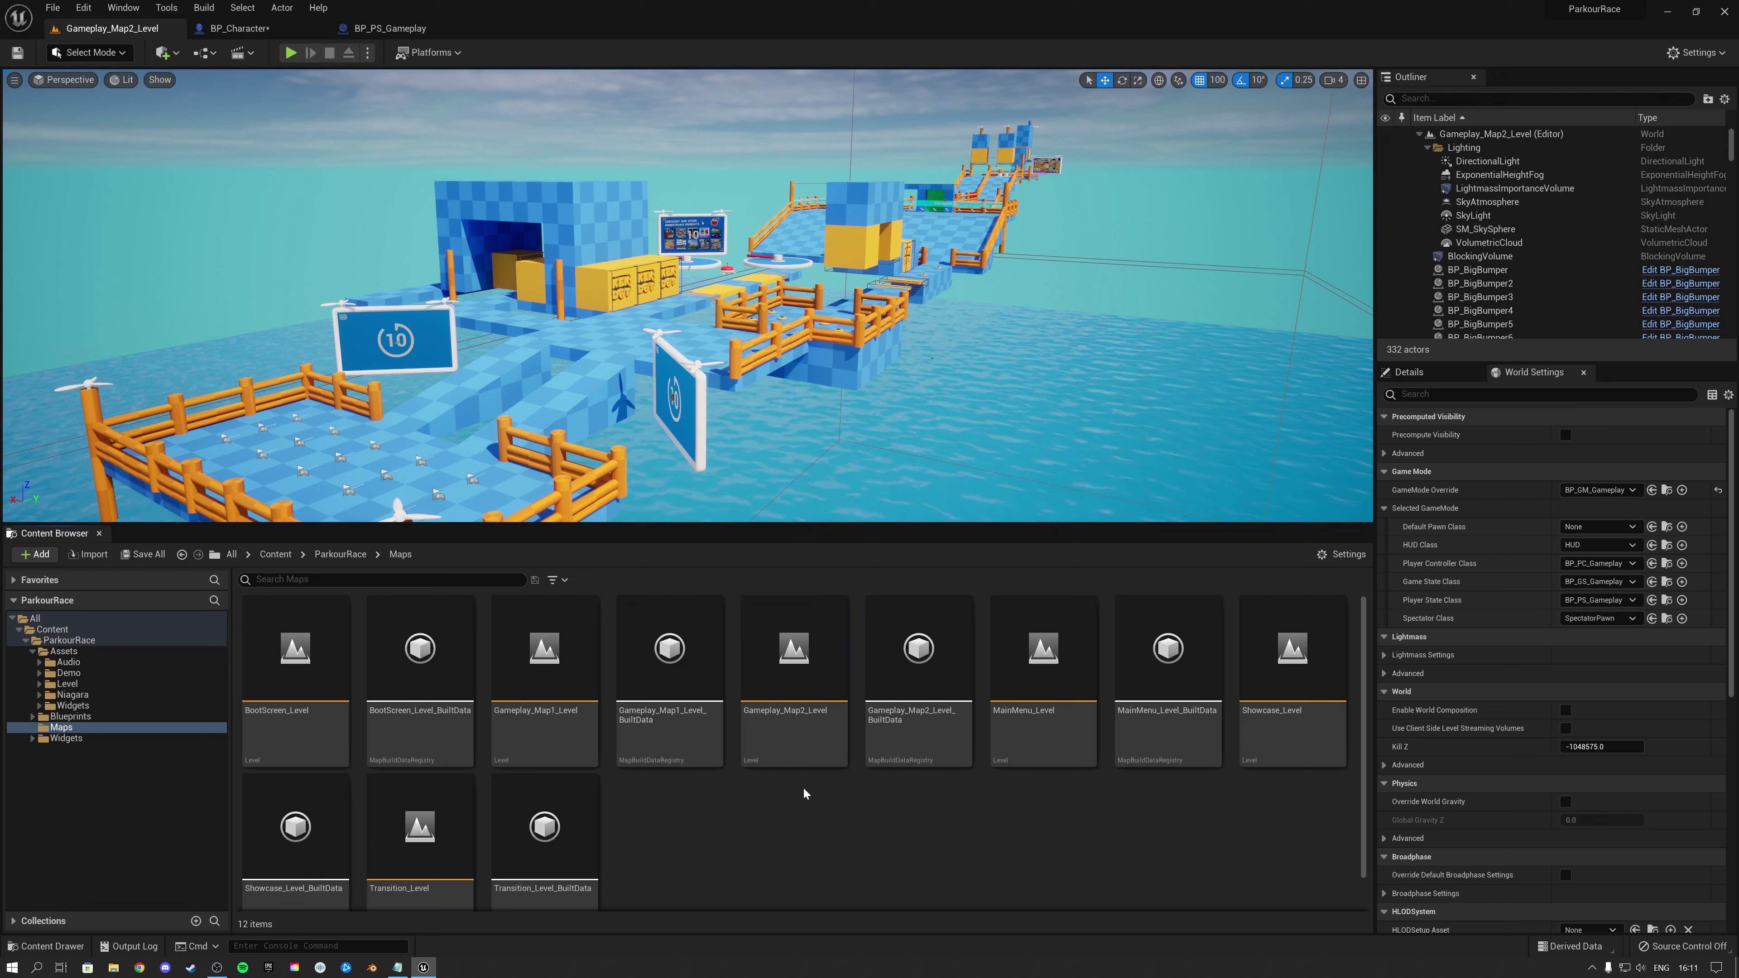
right_click(804, 678)
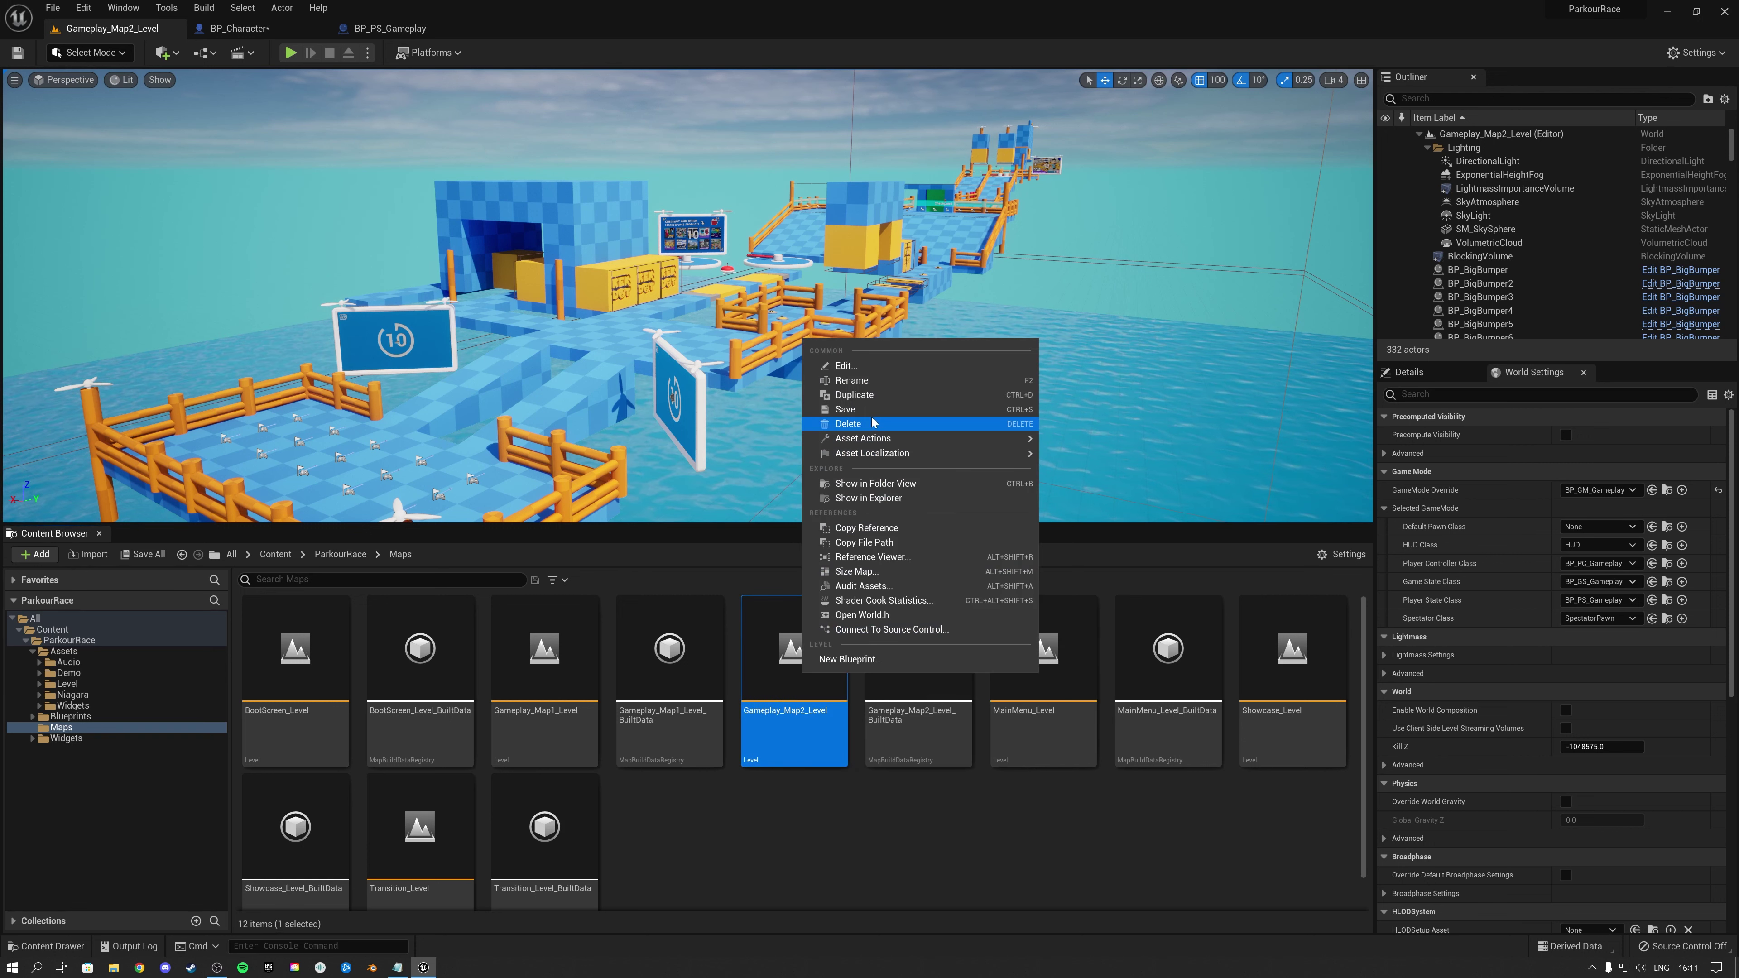
left_click(864, 395)
key("Return")
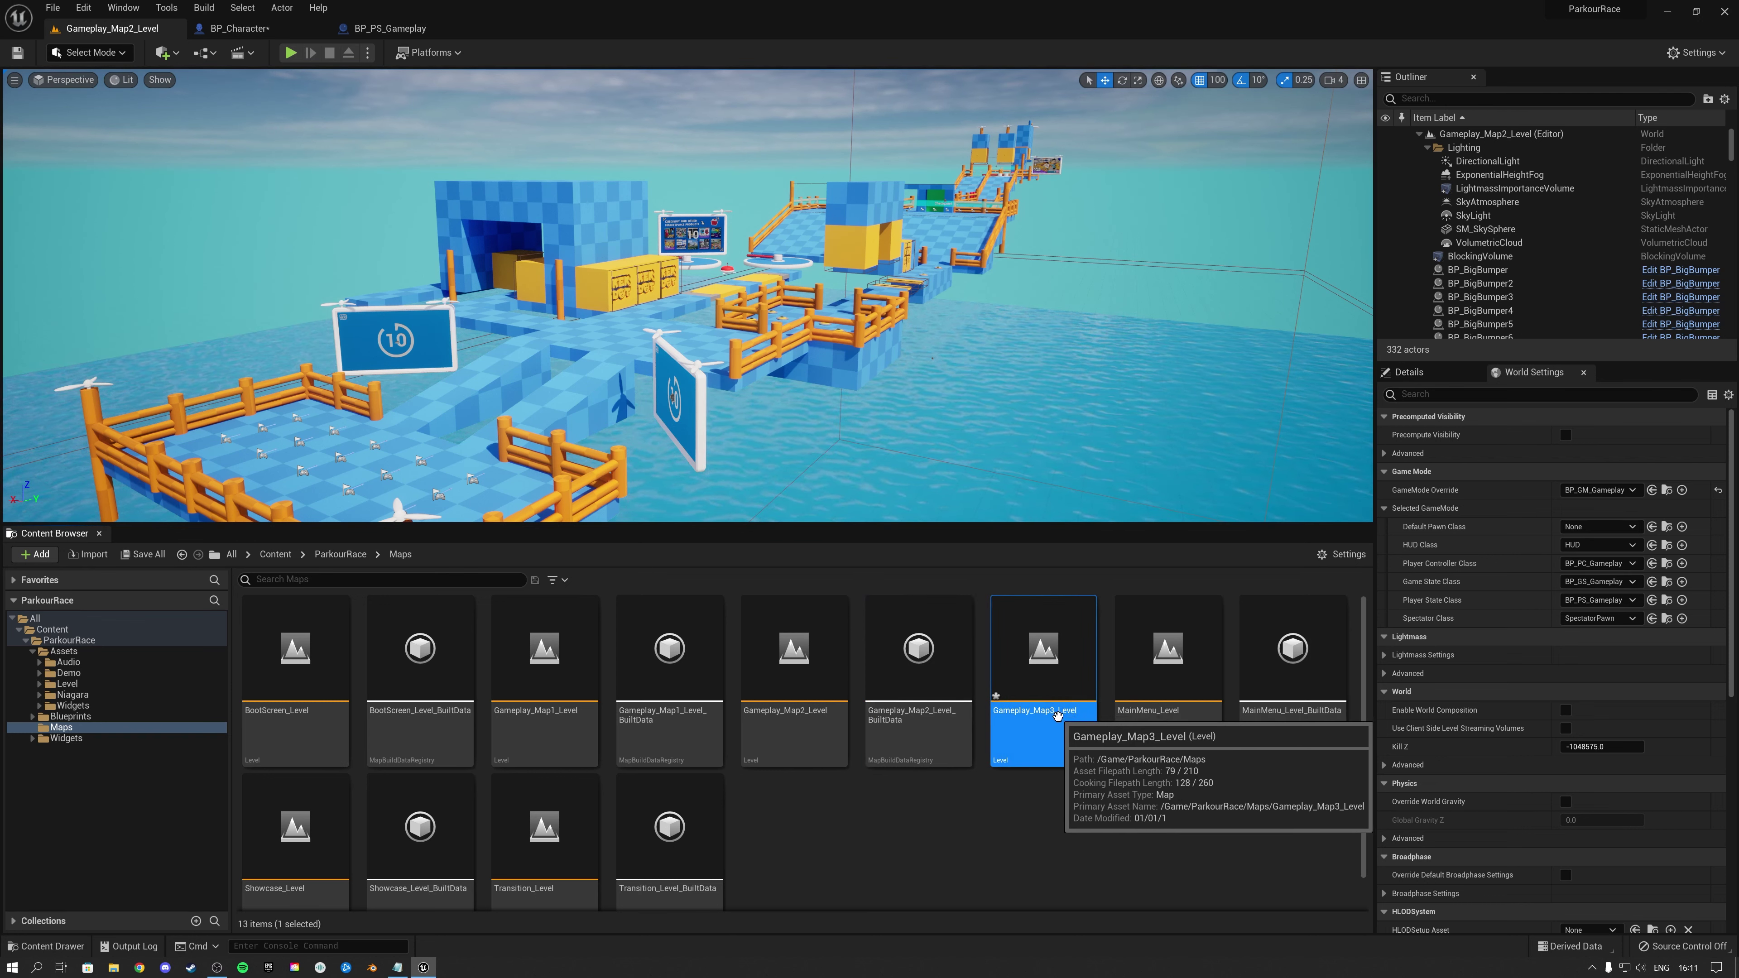
Save all modified assets and open Gameplay_Map3_Level
left_click(1072, 712)
key("Return")
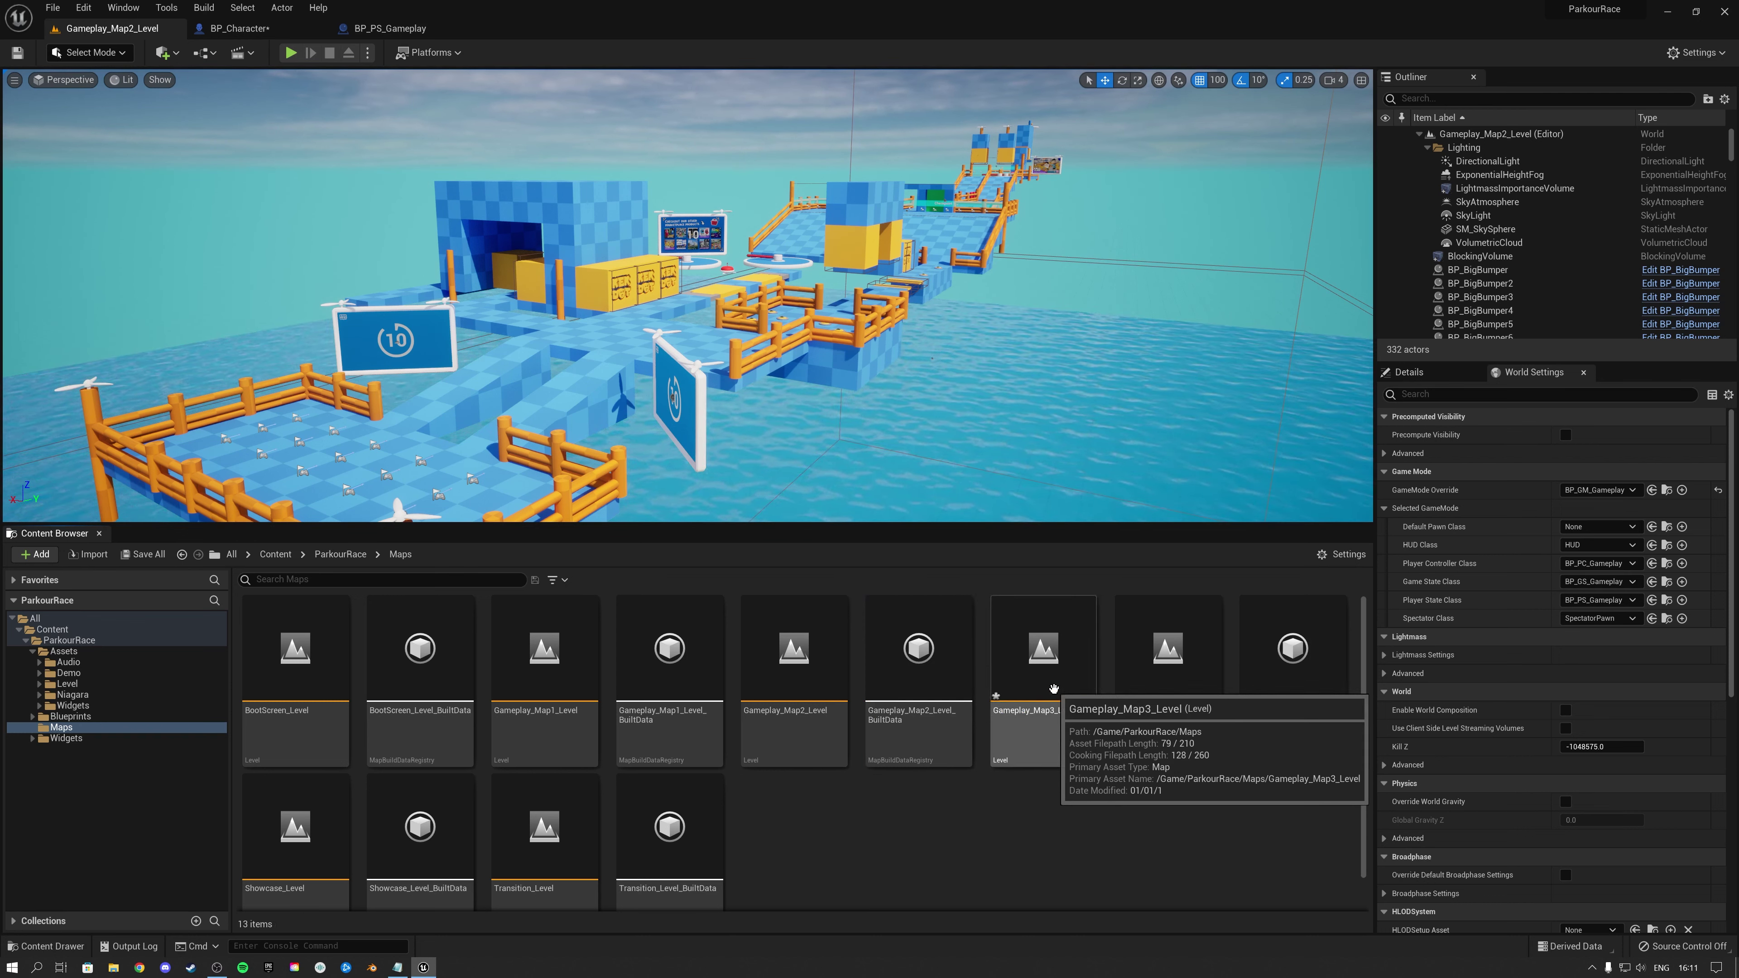
key("ctrl+shift+s")
left_click(905, 638)
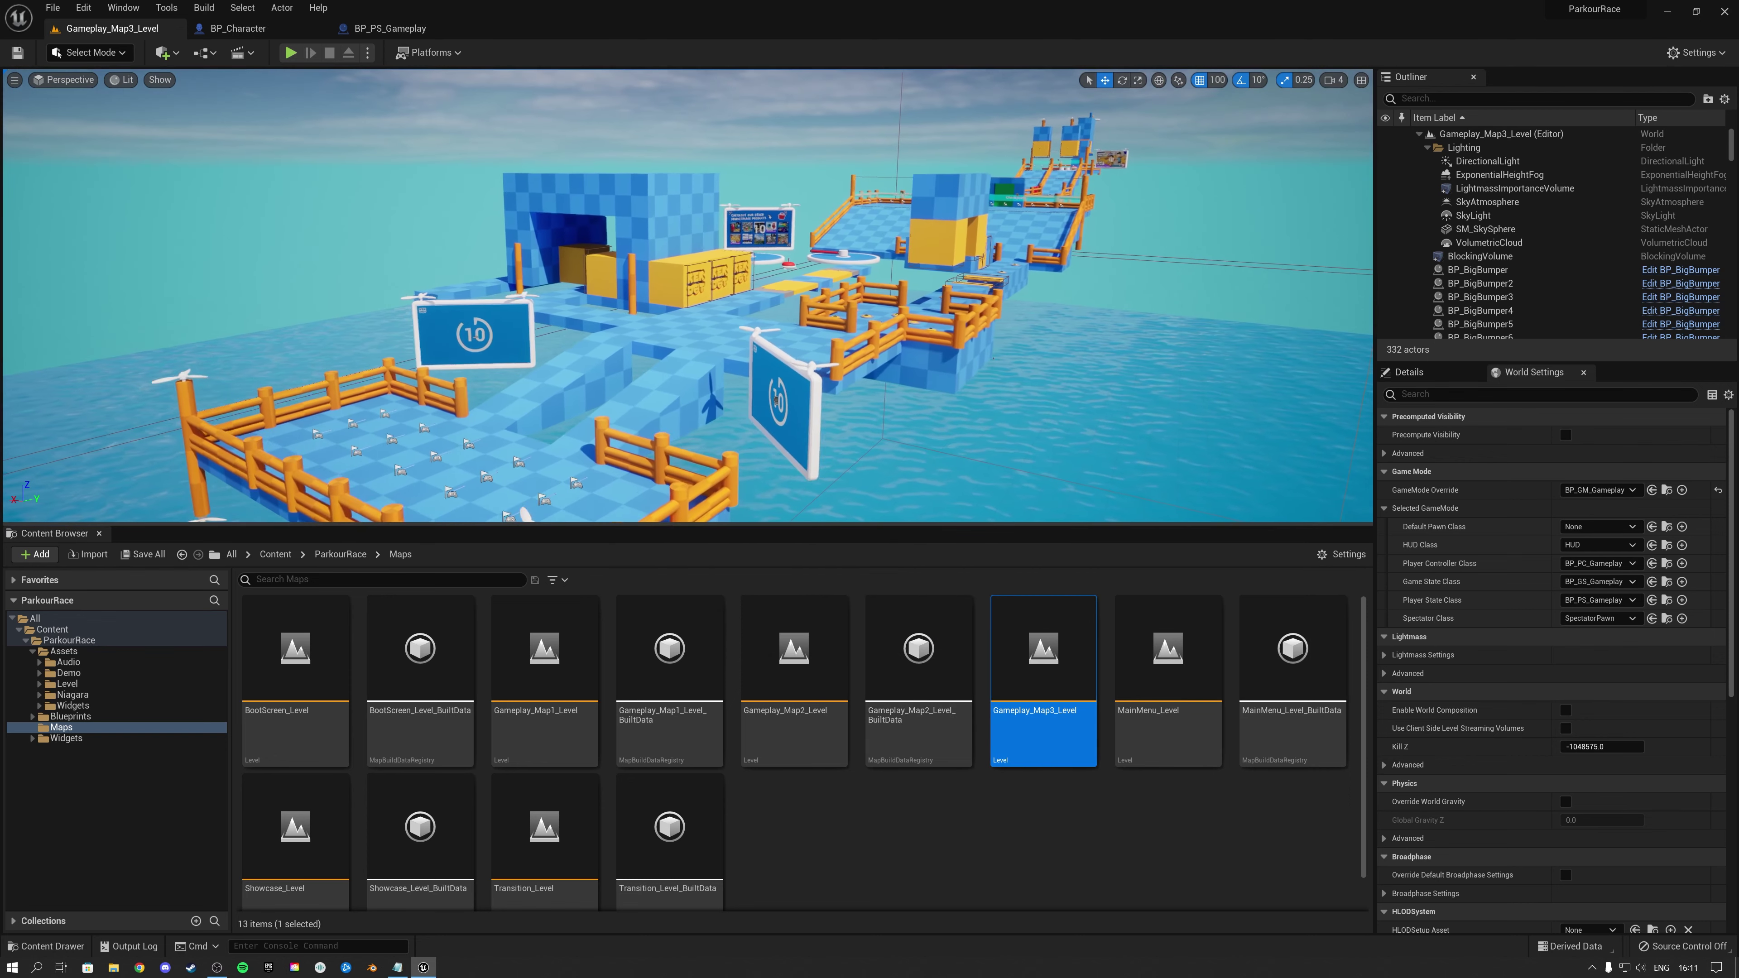
Move the SM_Ramp_Long2 ramp beside the starting platform sideways, leaving a gap between it and the neighbouring ramp
left_click(634, 418)
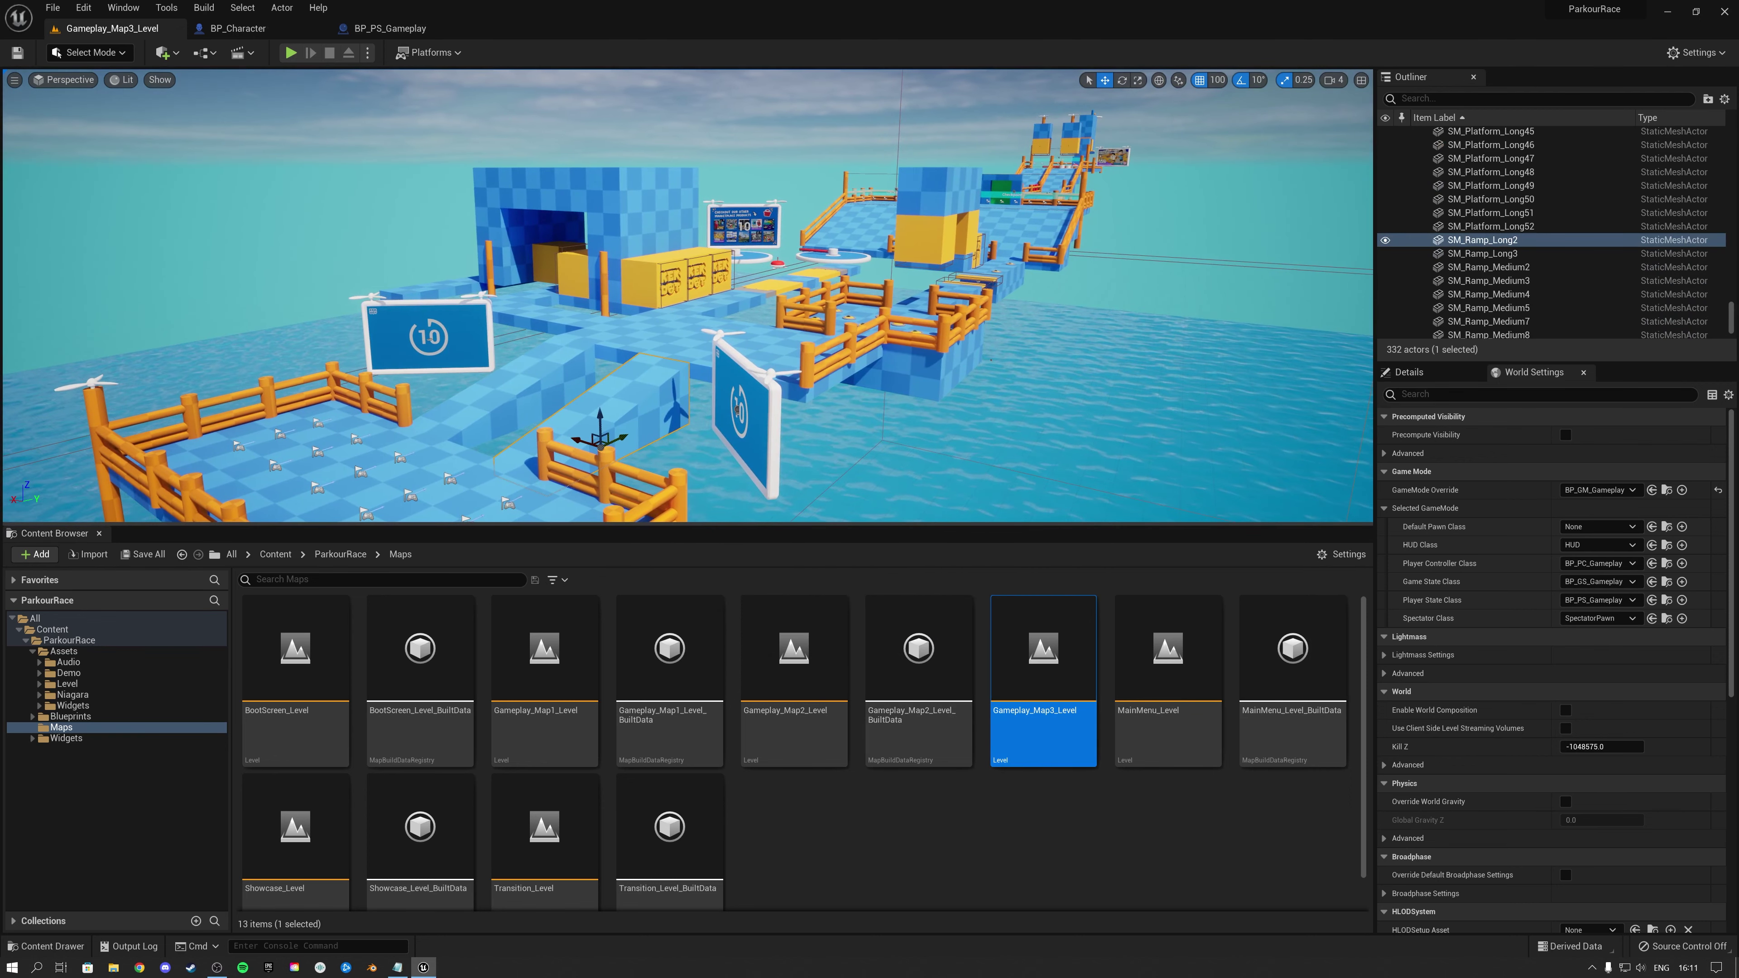
scroll(629, 425, "up", 3)
left_click_drag(633, 437, 685, 442)
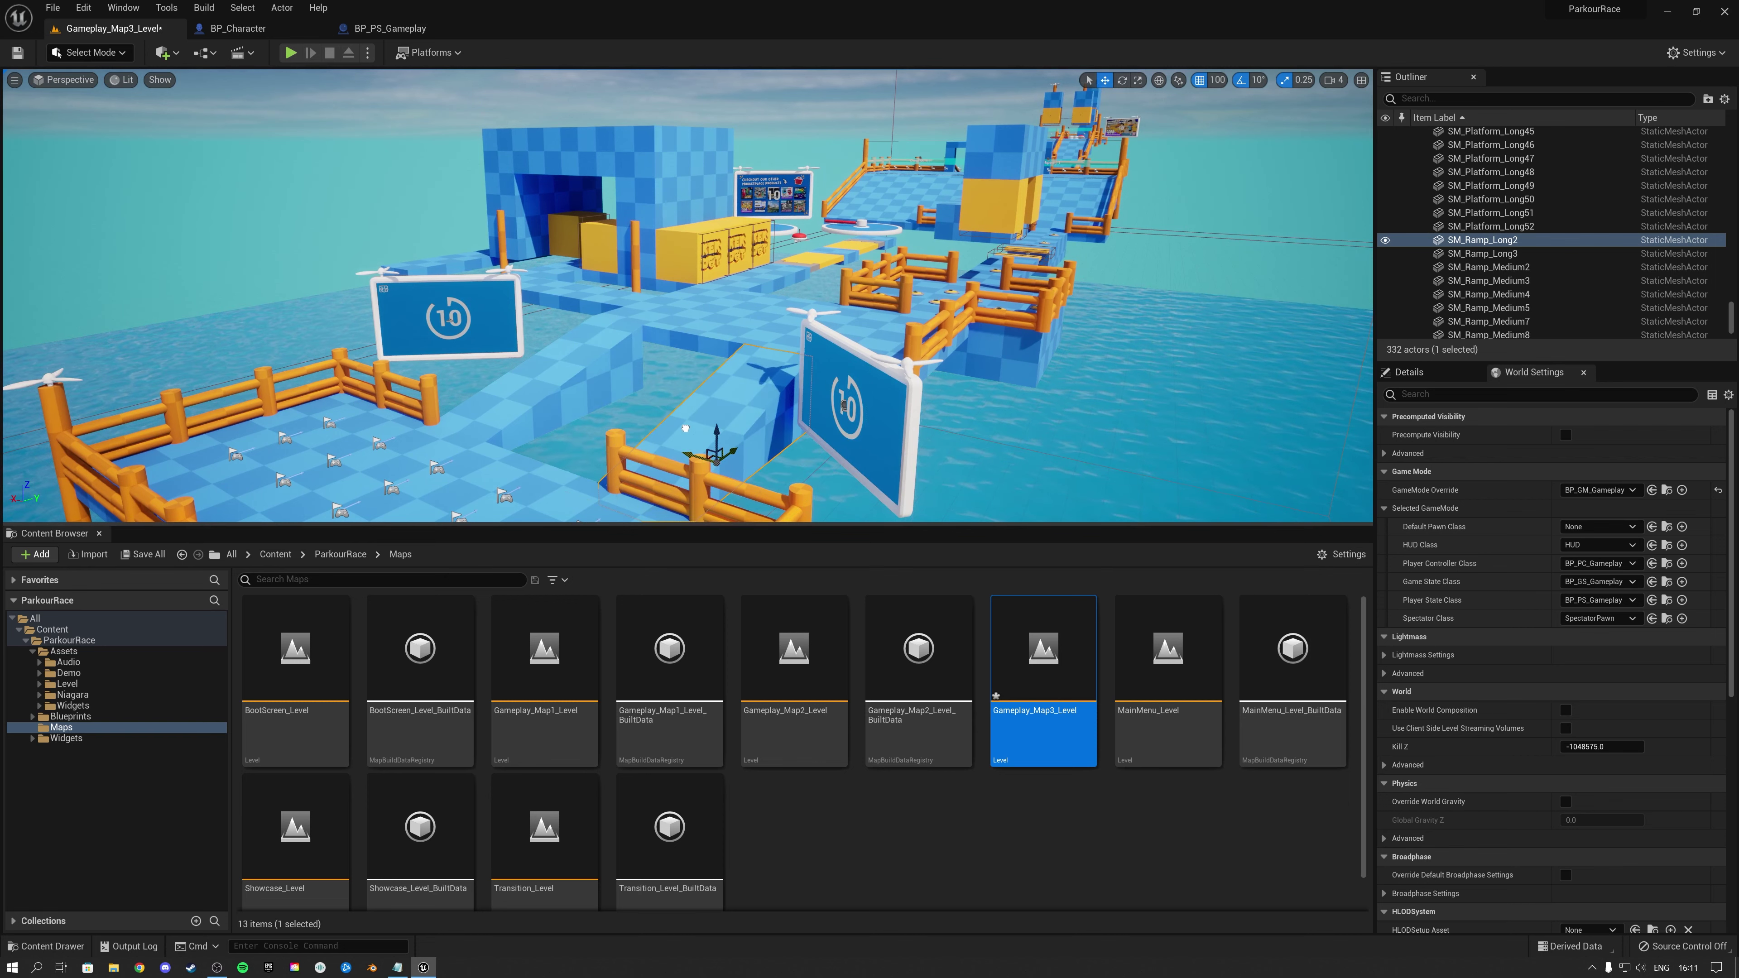
right_click_drag(685, 442, 688, 482)
left_click(703, 288)
mouse_move(702, 287)
right_mouse_down()
mouse_move(746, 285)
mouse_move(702, 281)
right_mouse_up()
left_click(850, 796)
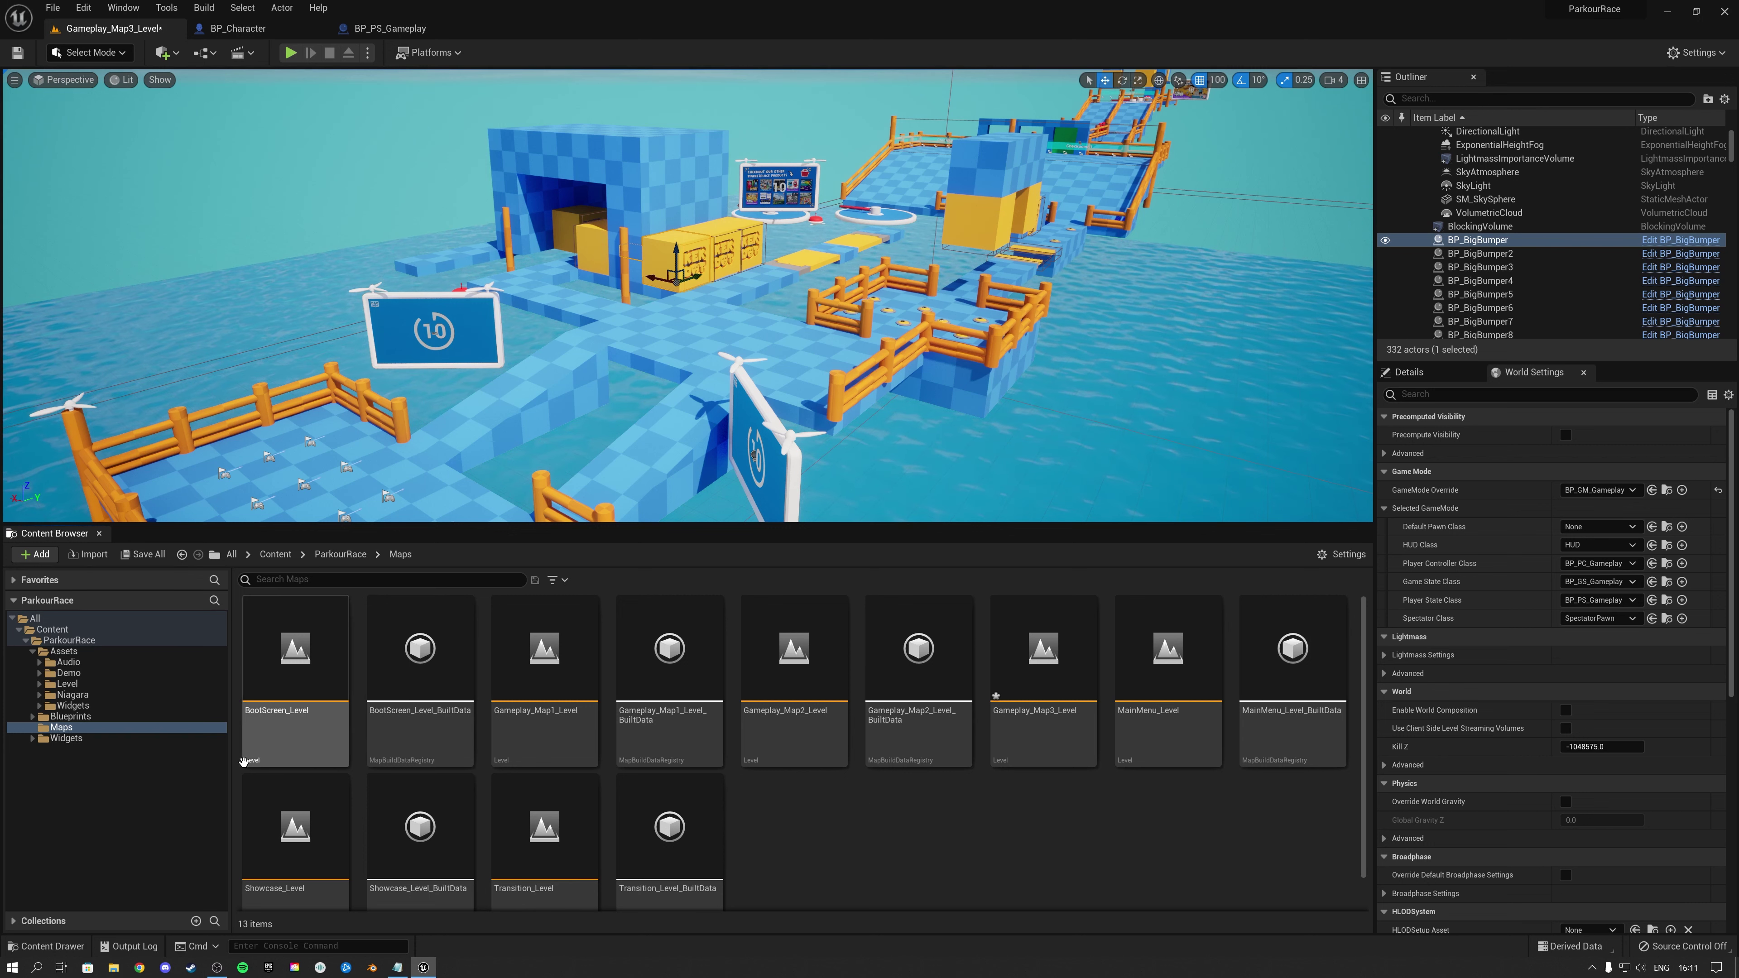
Open the WB_MainMenu widget blueprint from the MainMenu folder inside Widgets
left_click(35, 739)
left_click(67, 738)
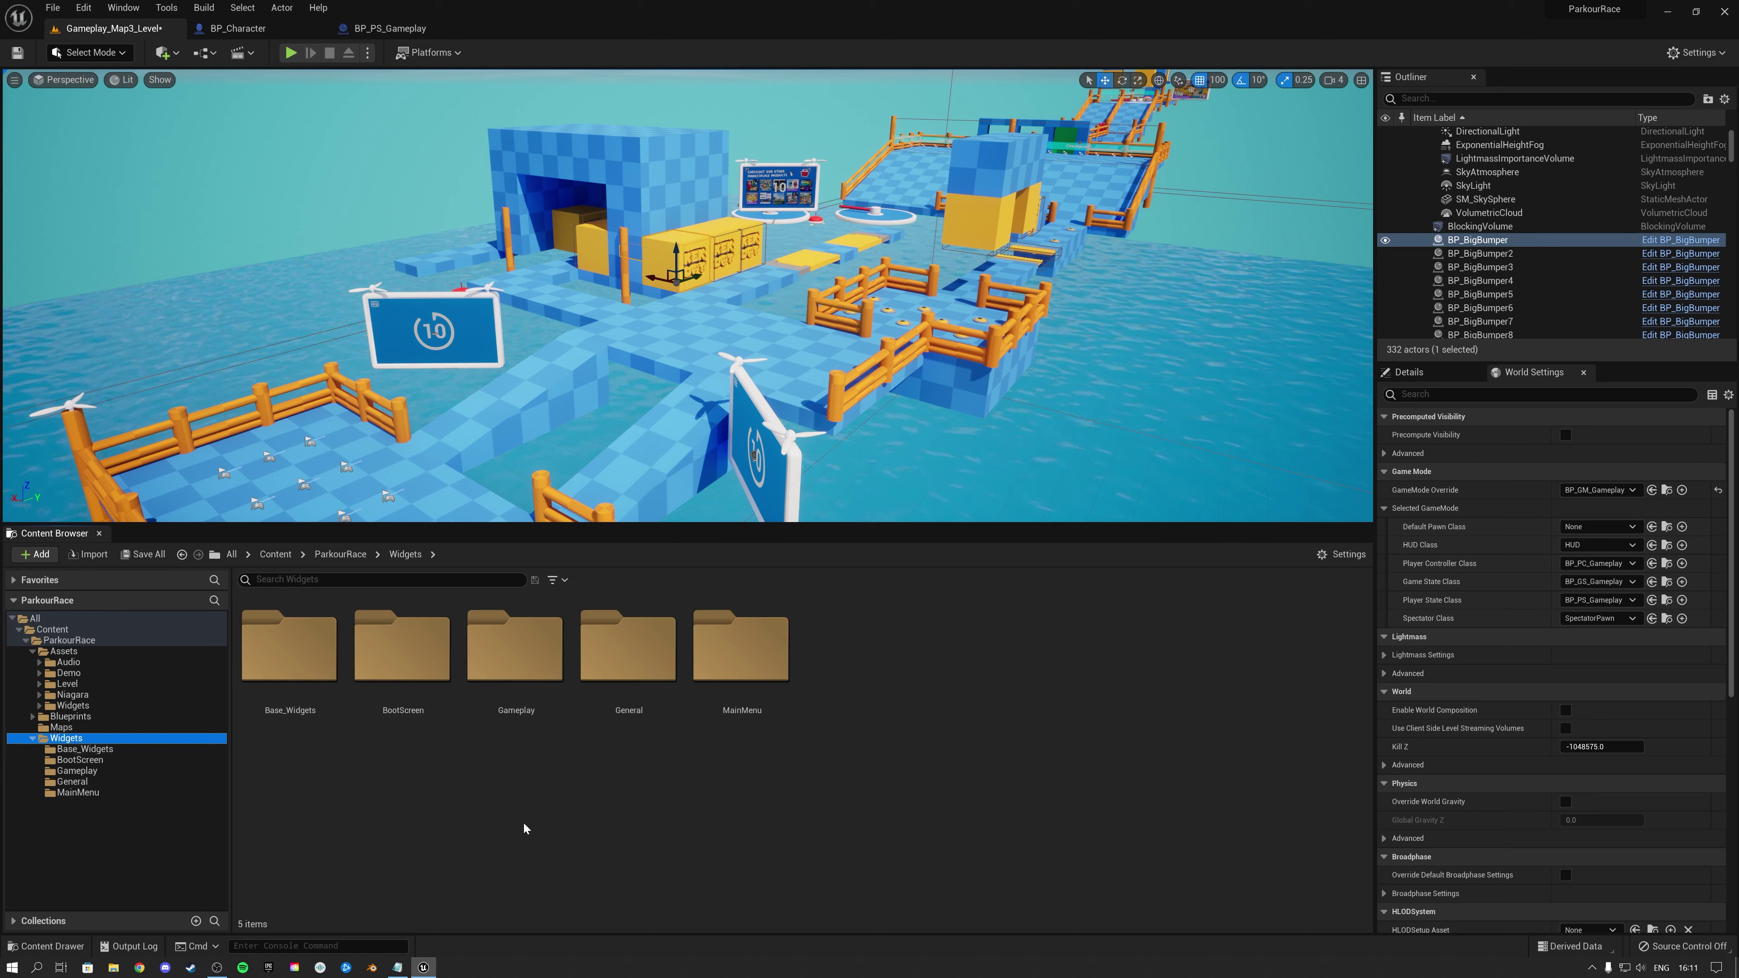
double_click(739, 675)
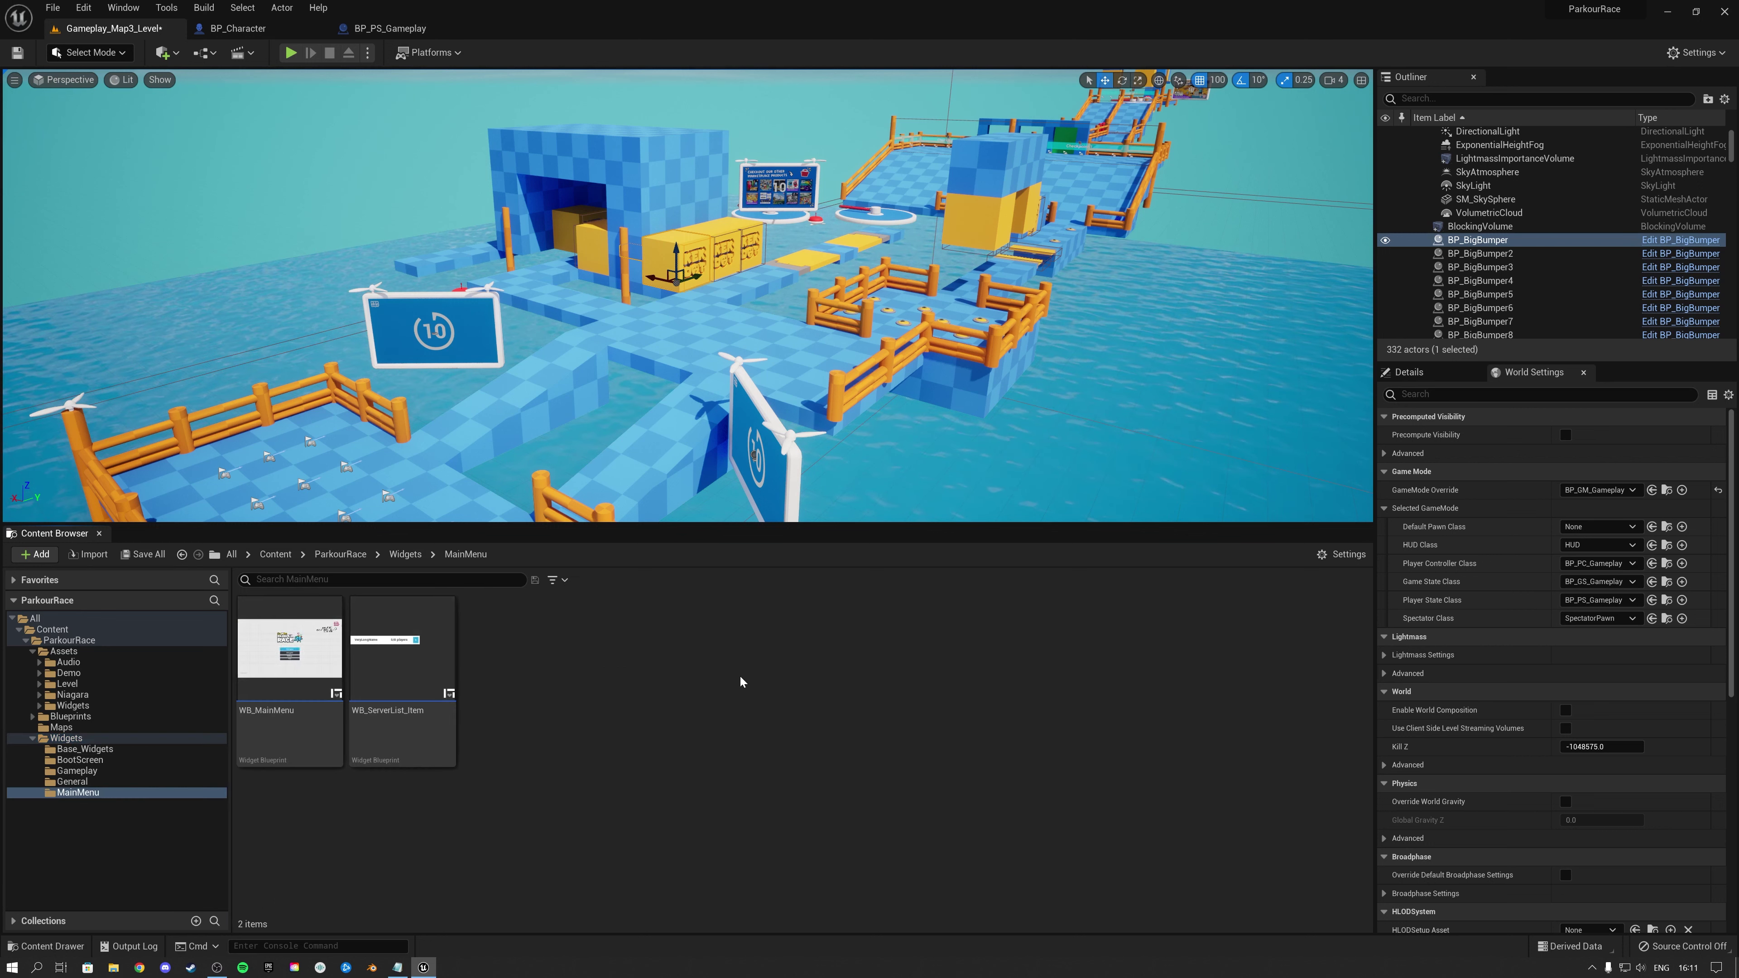
left_click(281, 704)
double_click(281, 705)
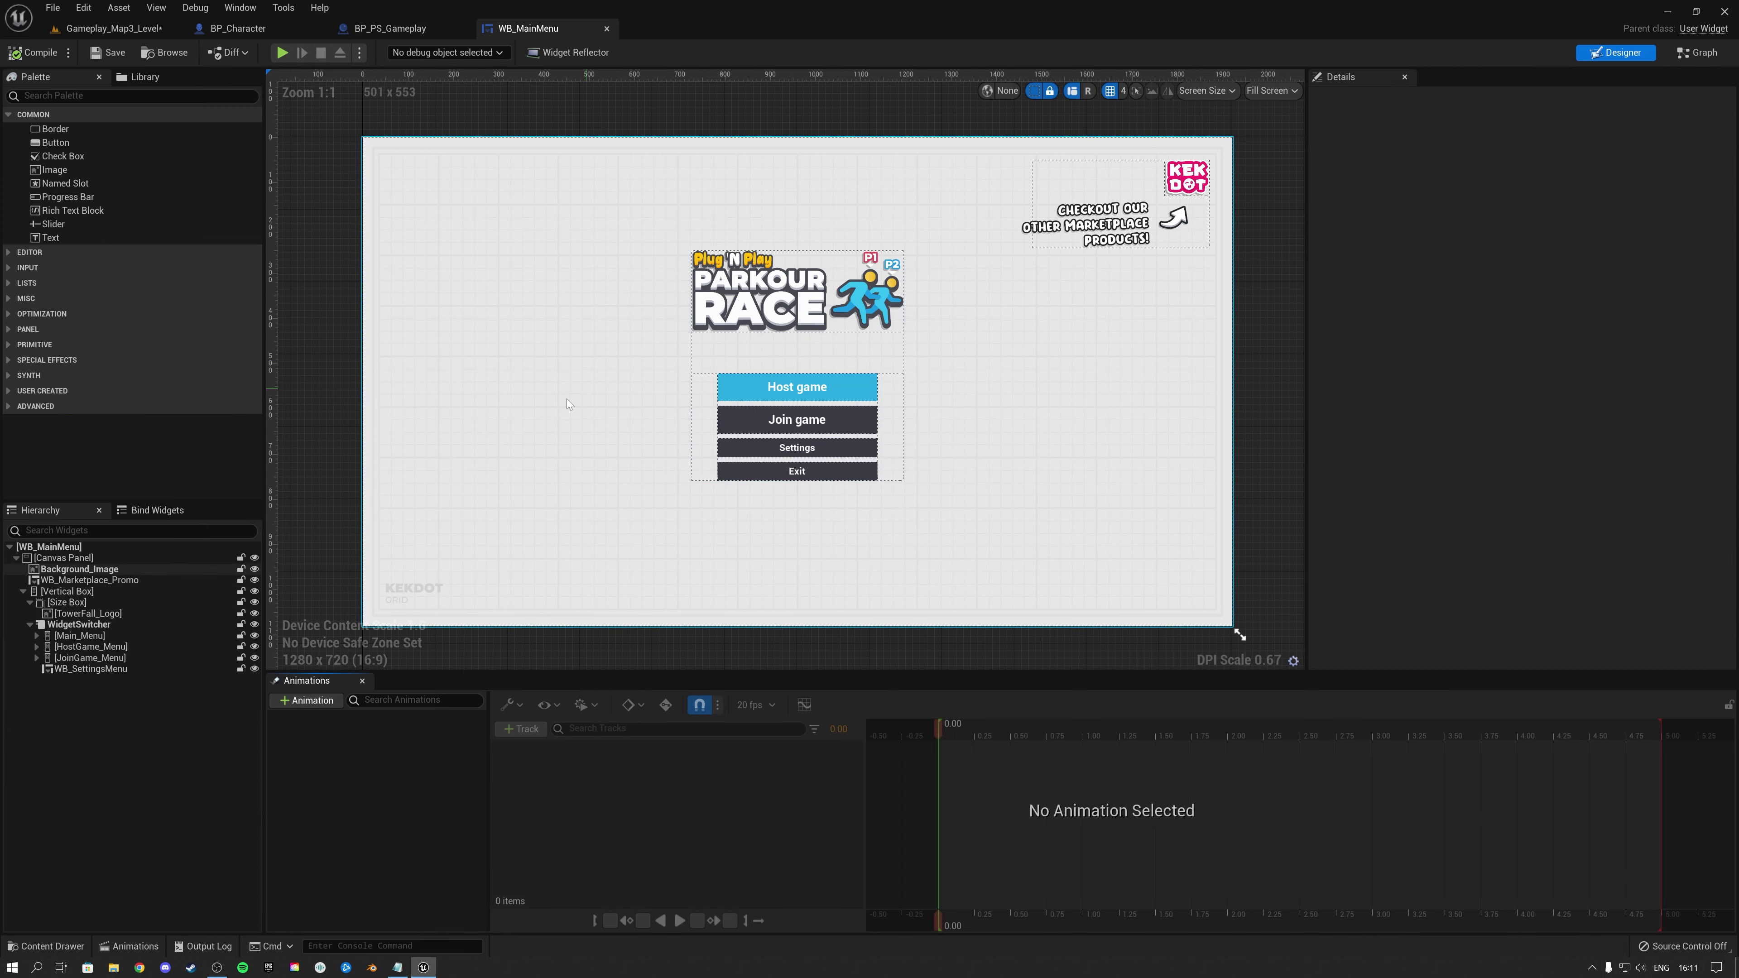
Add a third option named Map 3 to Map_OptionSwitcher in the HostGame_Menu
left_click(74, 623)
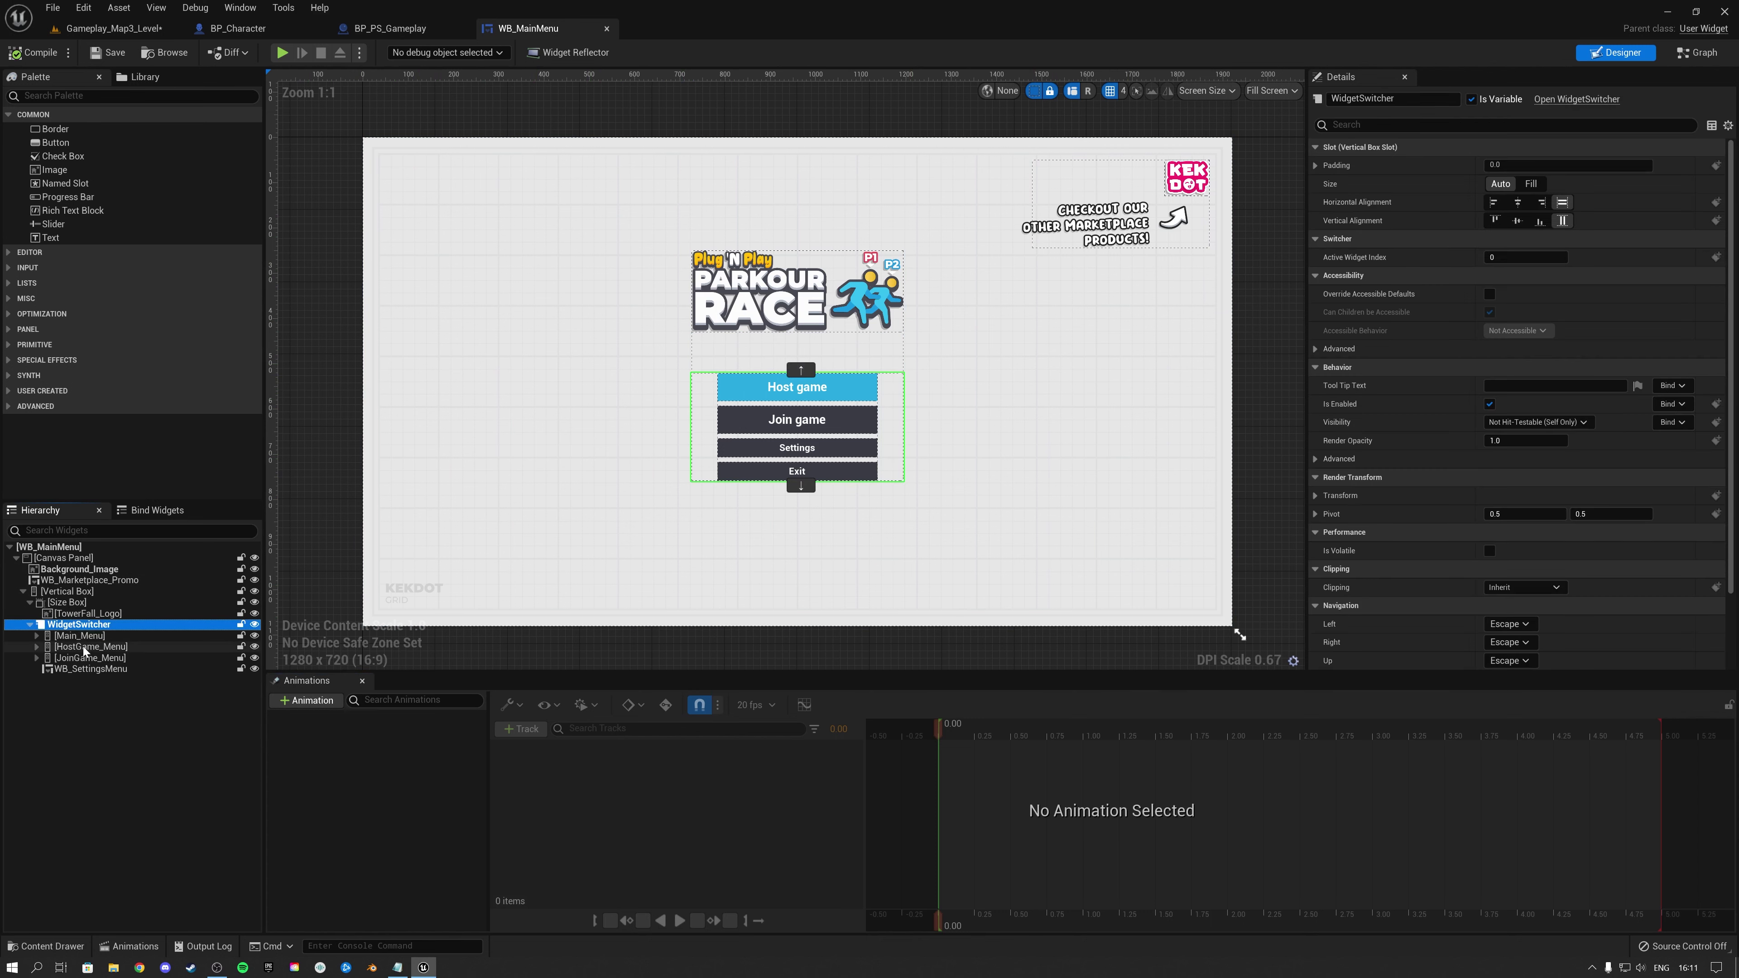
left_click(78, 648)
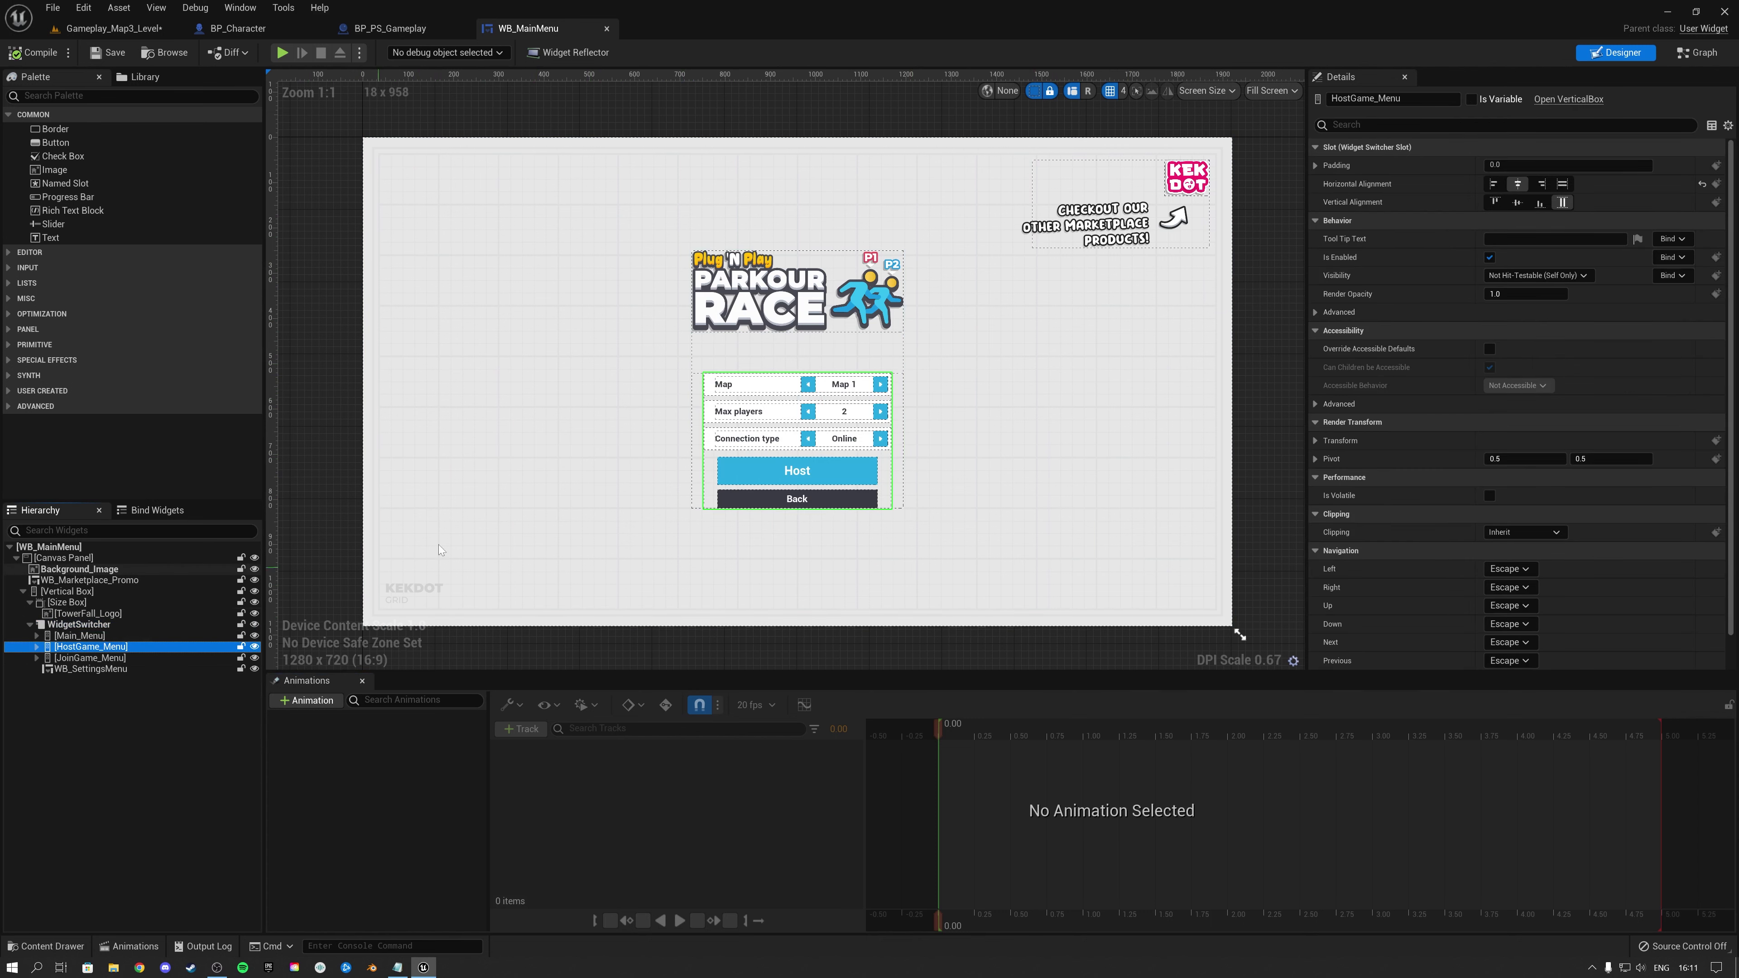
scroll(777, 394, "up", 2)
scroll(777, 394, "up", 1)
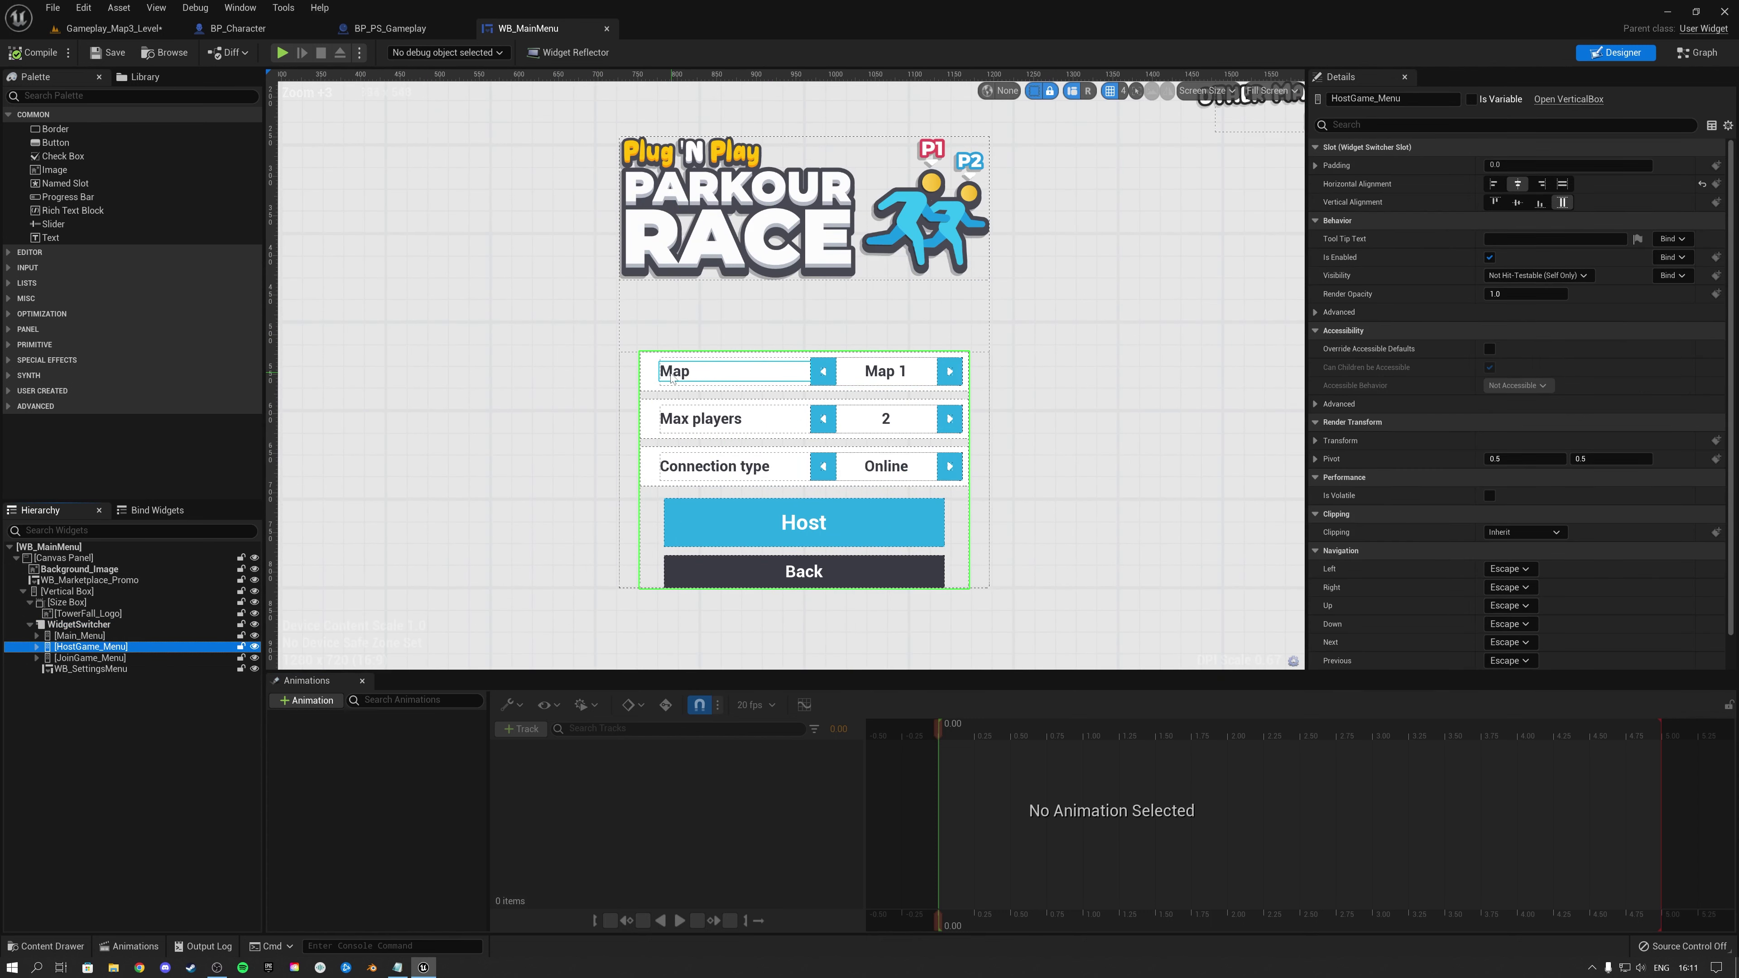
left_click(909, 378)
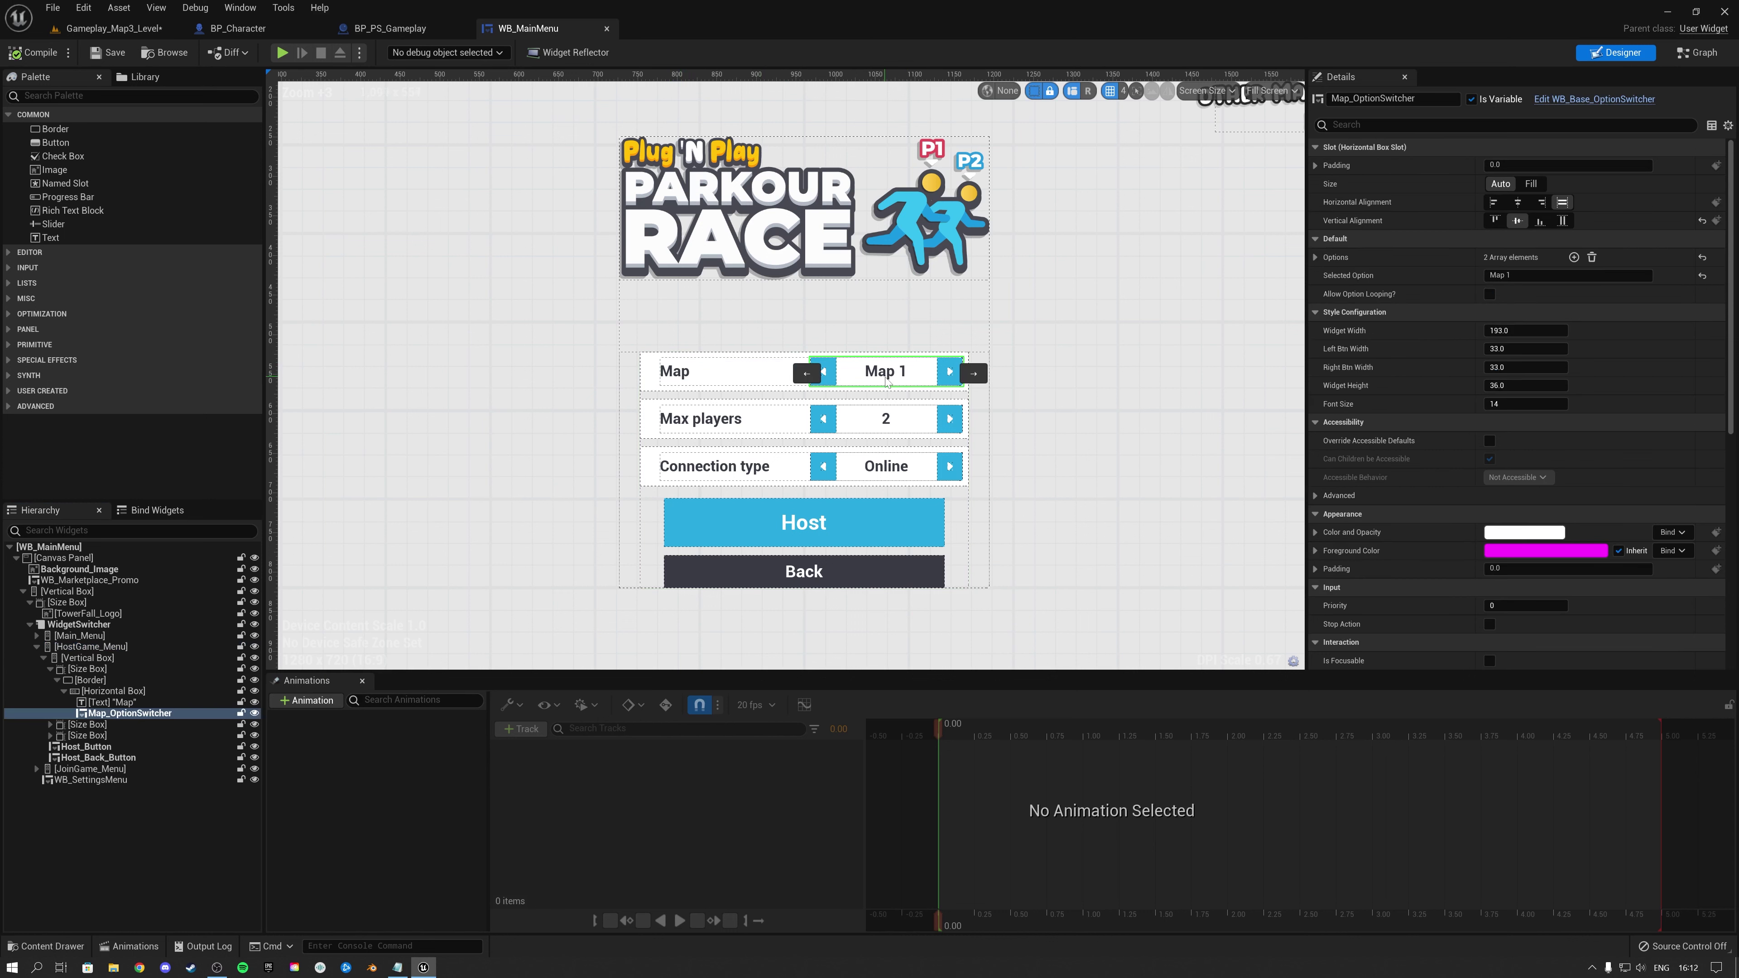
left_click(1315, 258)
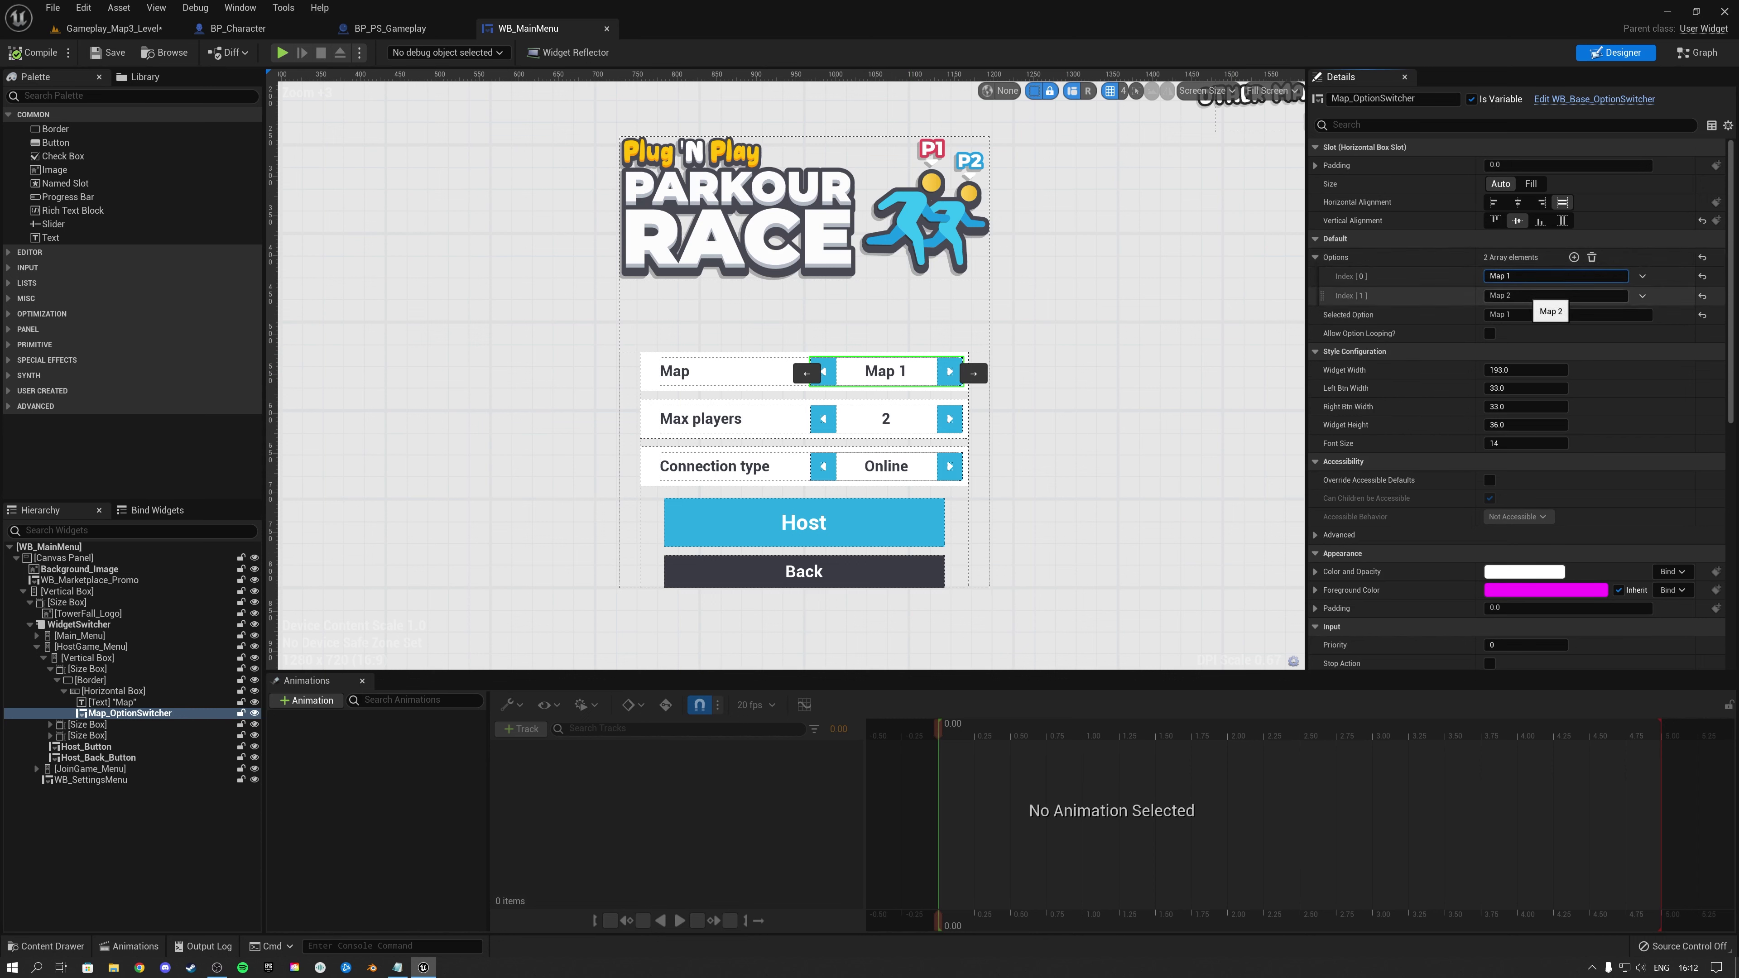
left_click(1573, 257)
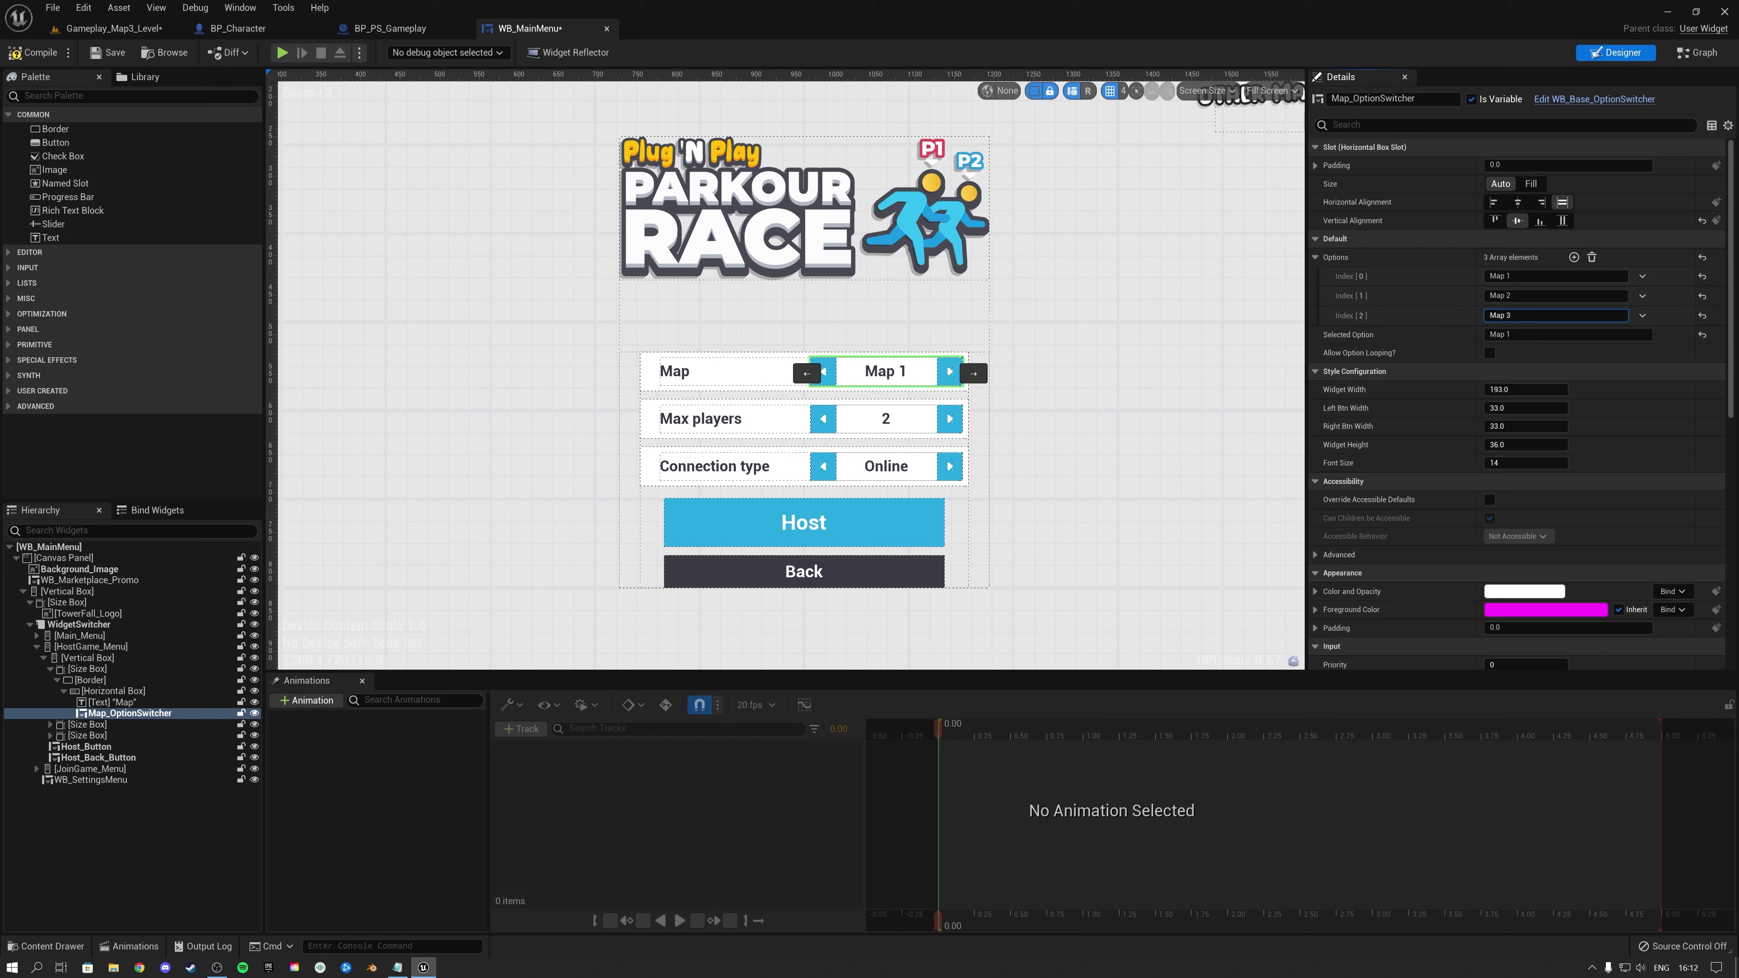
Open the widget's Event Graph and go to the Host game menu section that creates the session and opens the level
left_click(1704, 54)
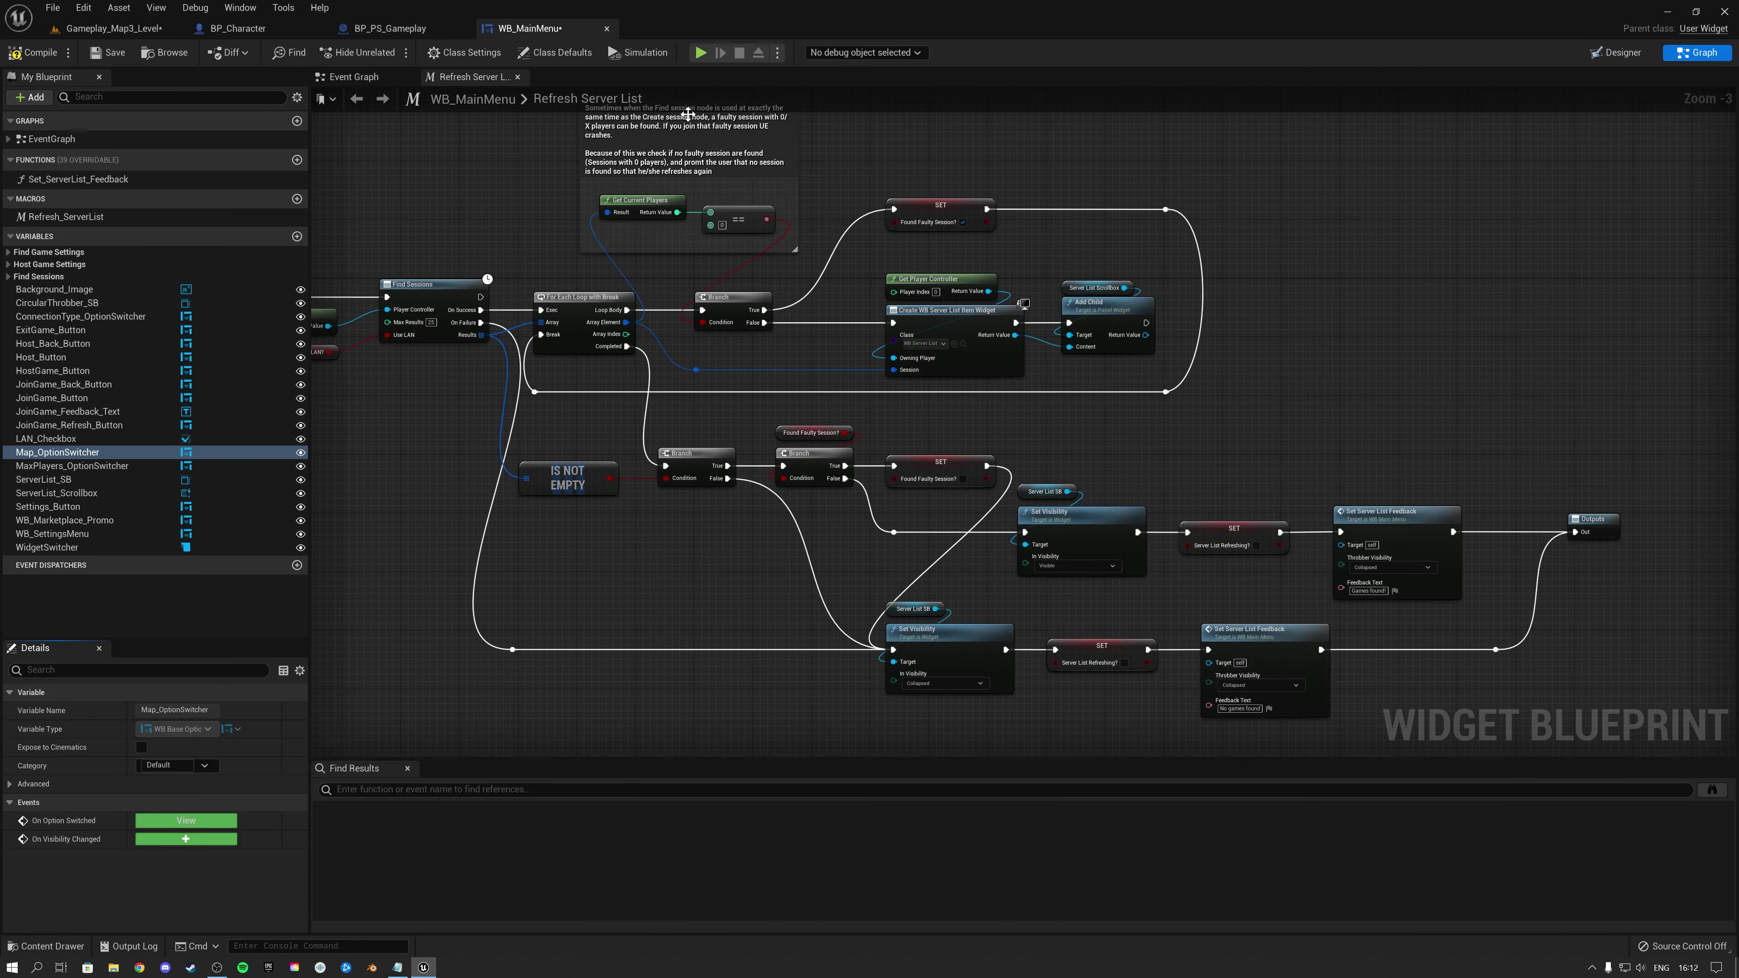
left_click(517, 76)
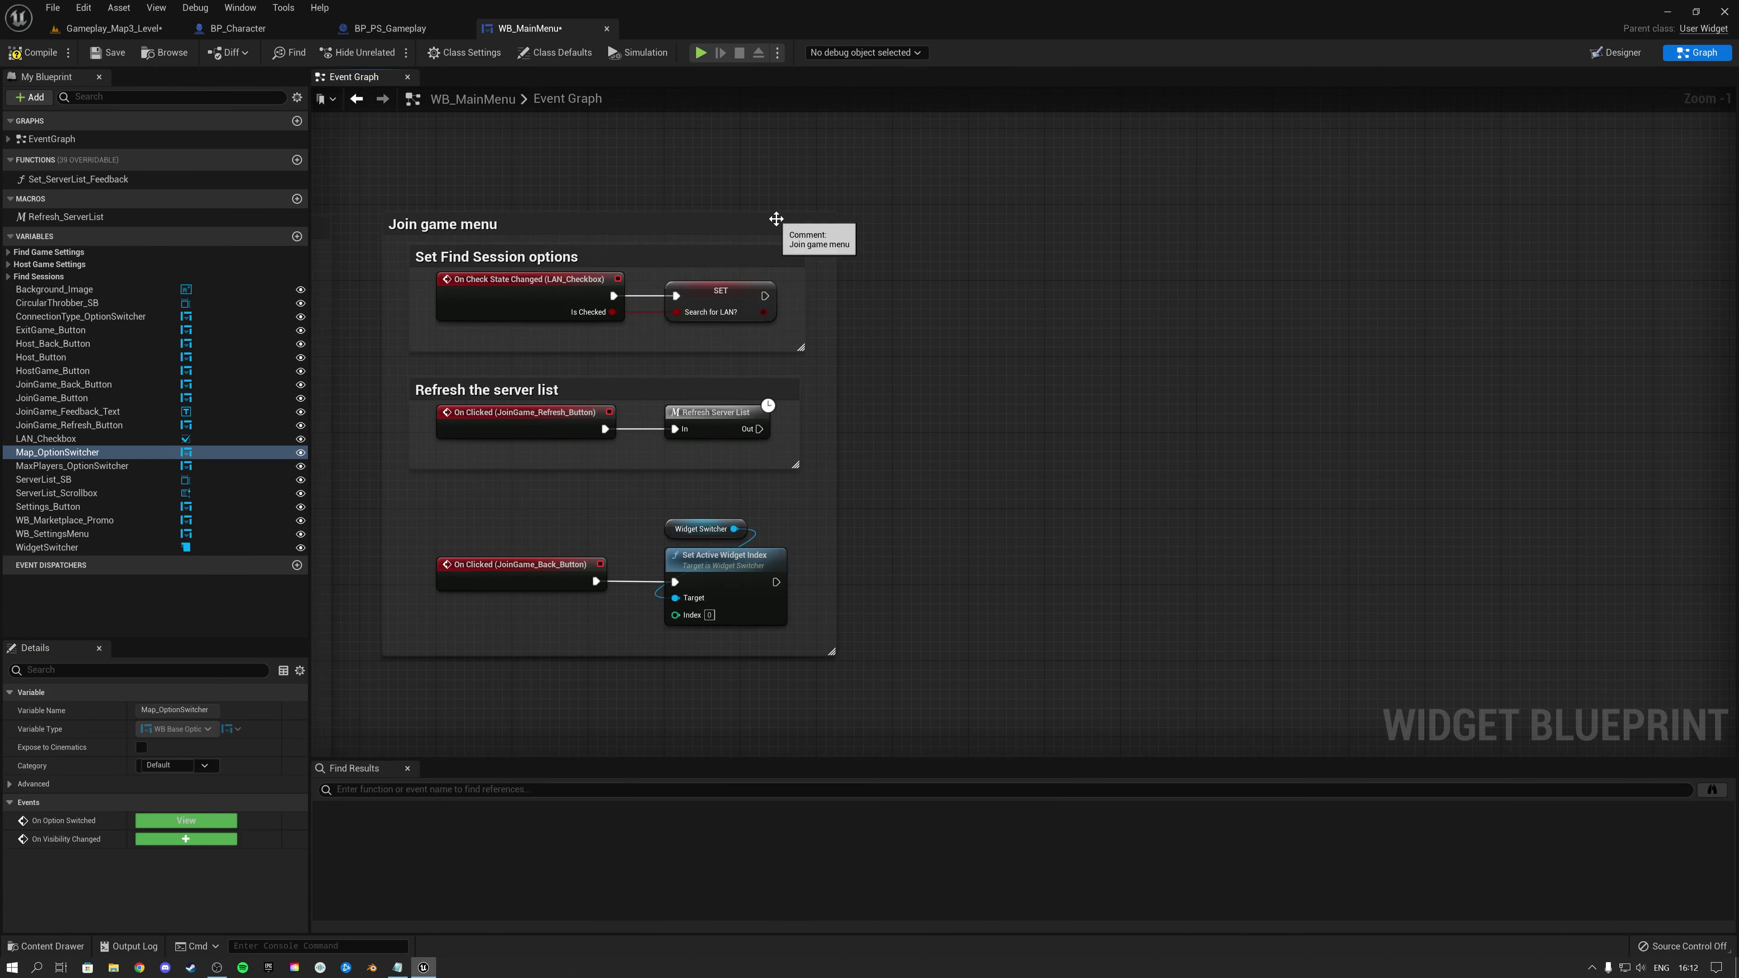
scroll(886, 221, "down", 5)
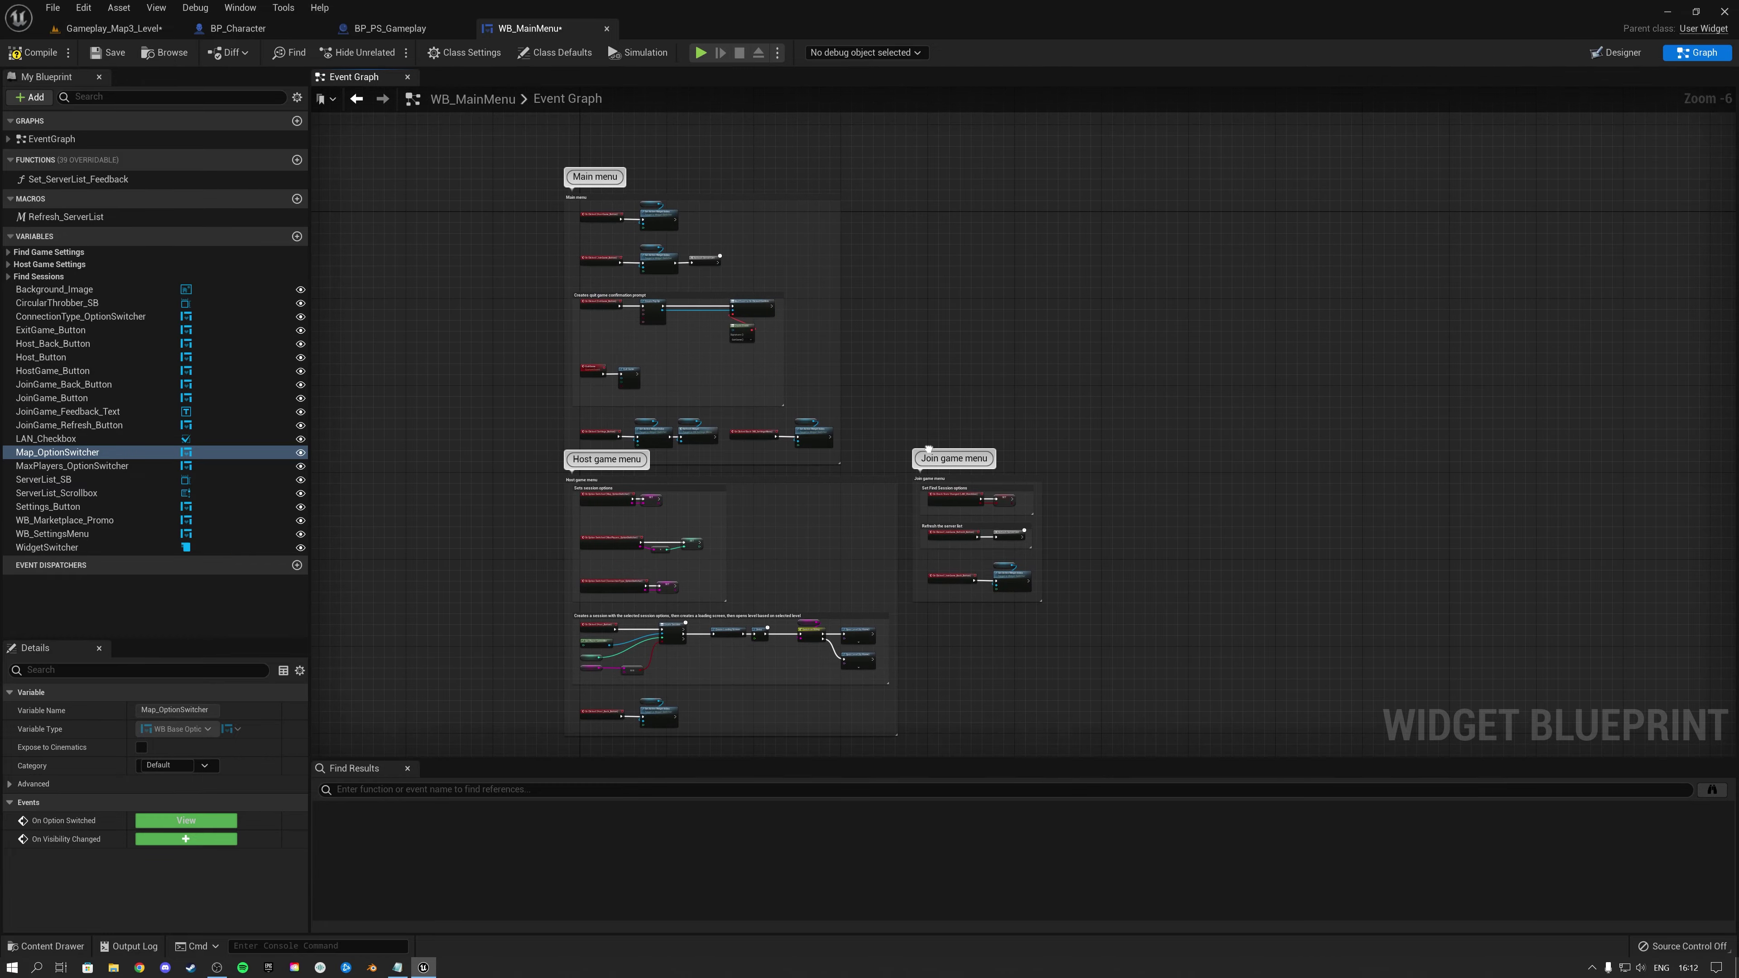
scroll(748, 466, "up", 3)
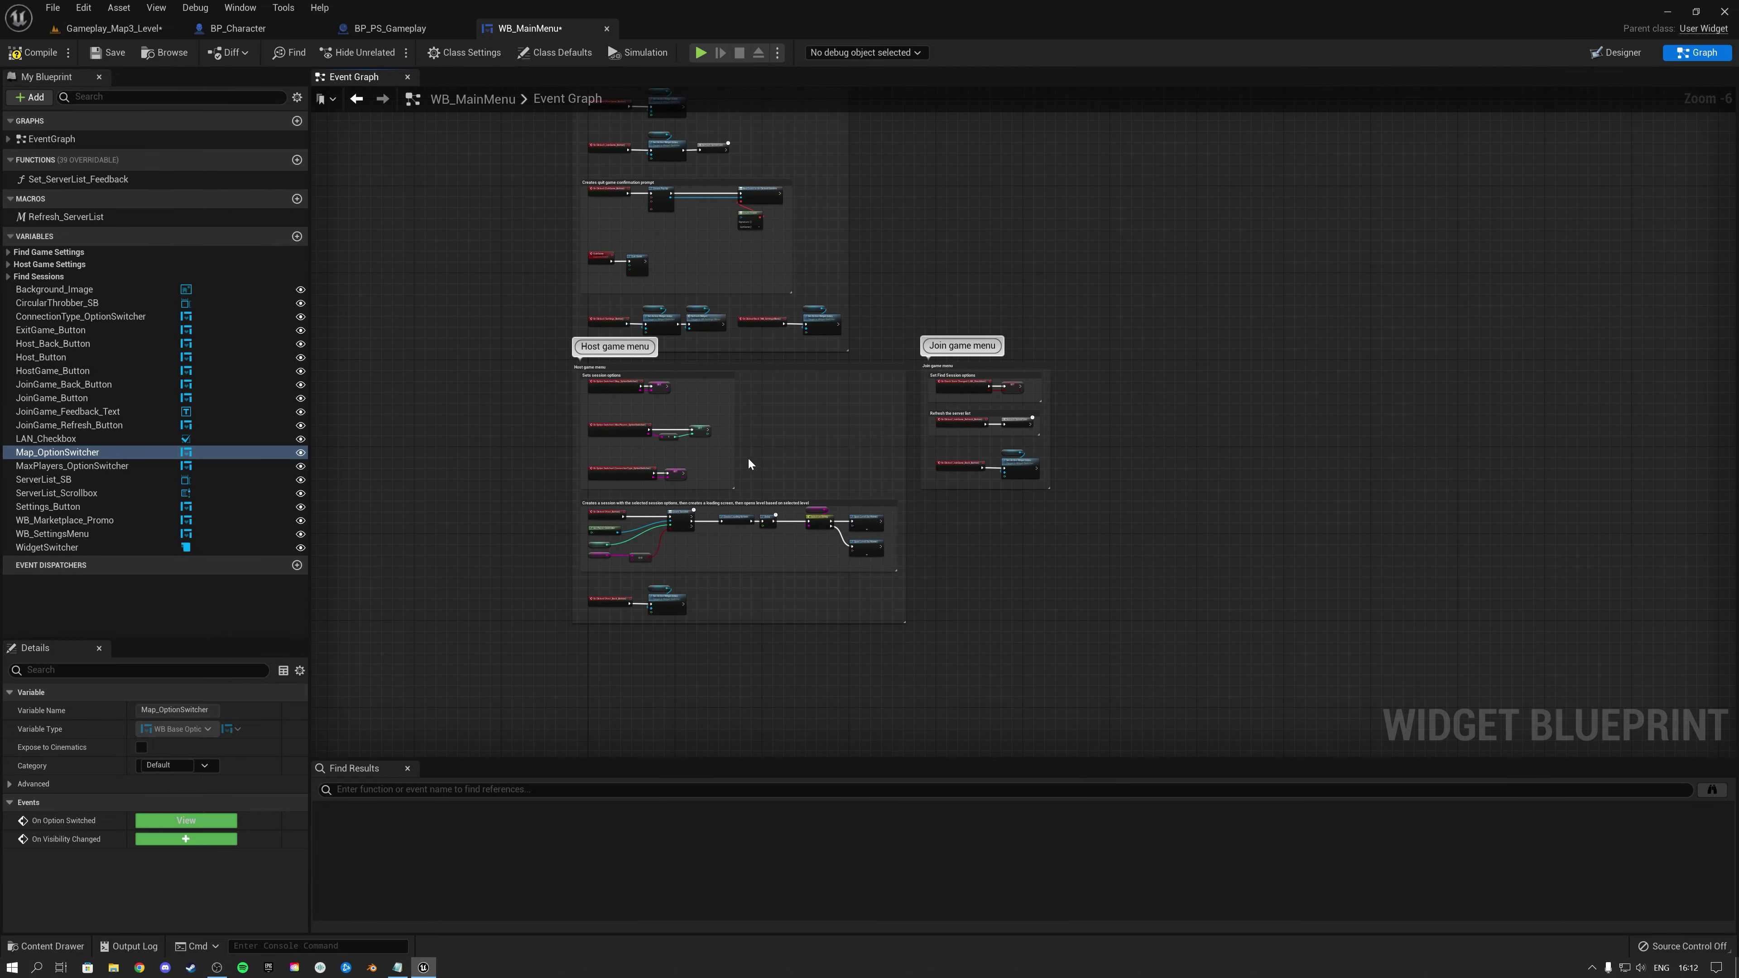
right_click_drag(796, 369, 846, 324)
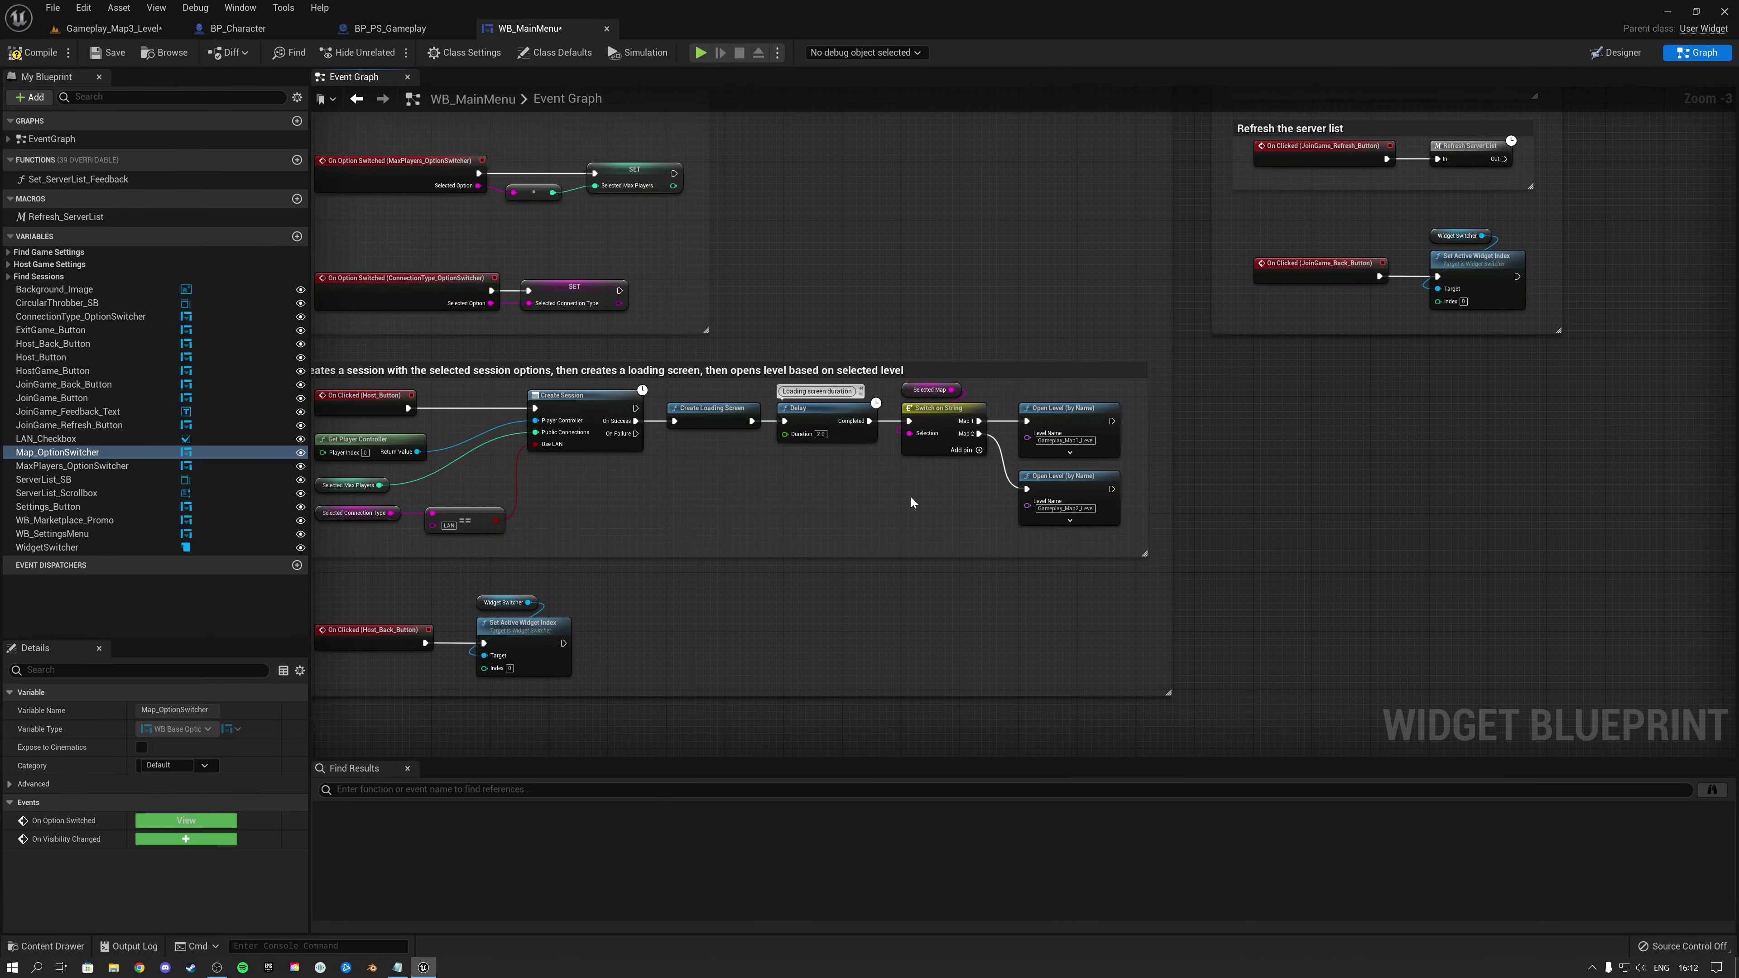
Examine the Host_Button click logic from Create Session through Switch on String, its Selected Map input and the Open Level nodes
right_click_drag(911, 503, 1012, 485)
left_click(445, 385)
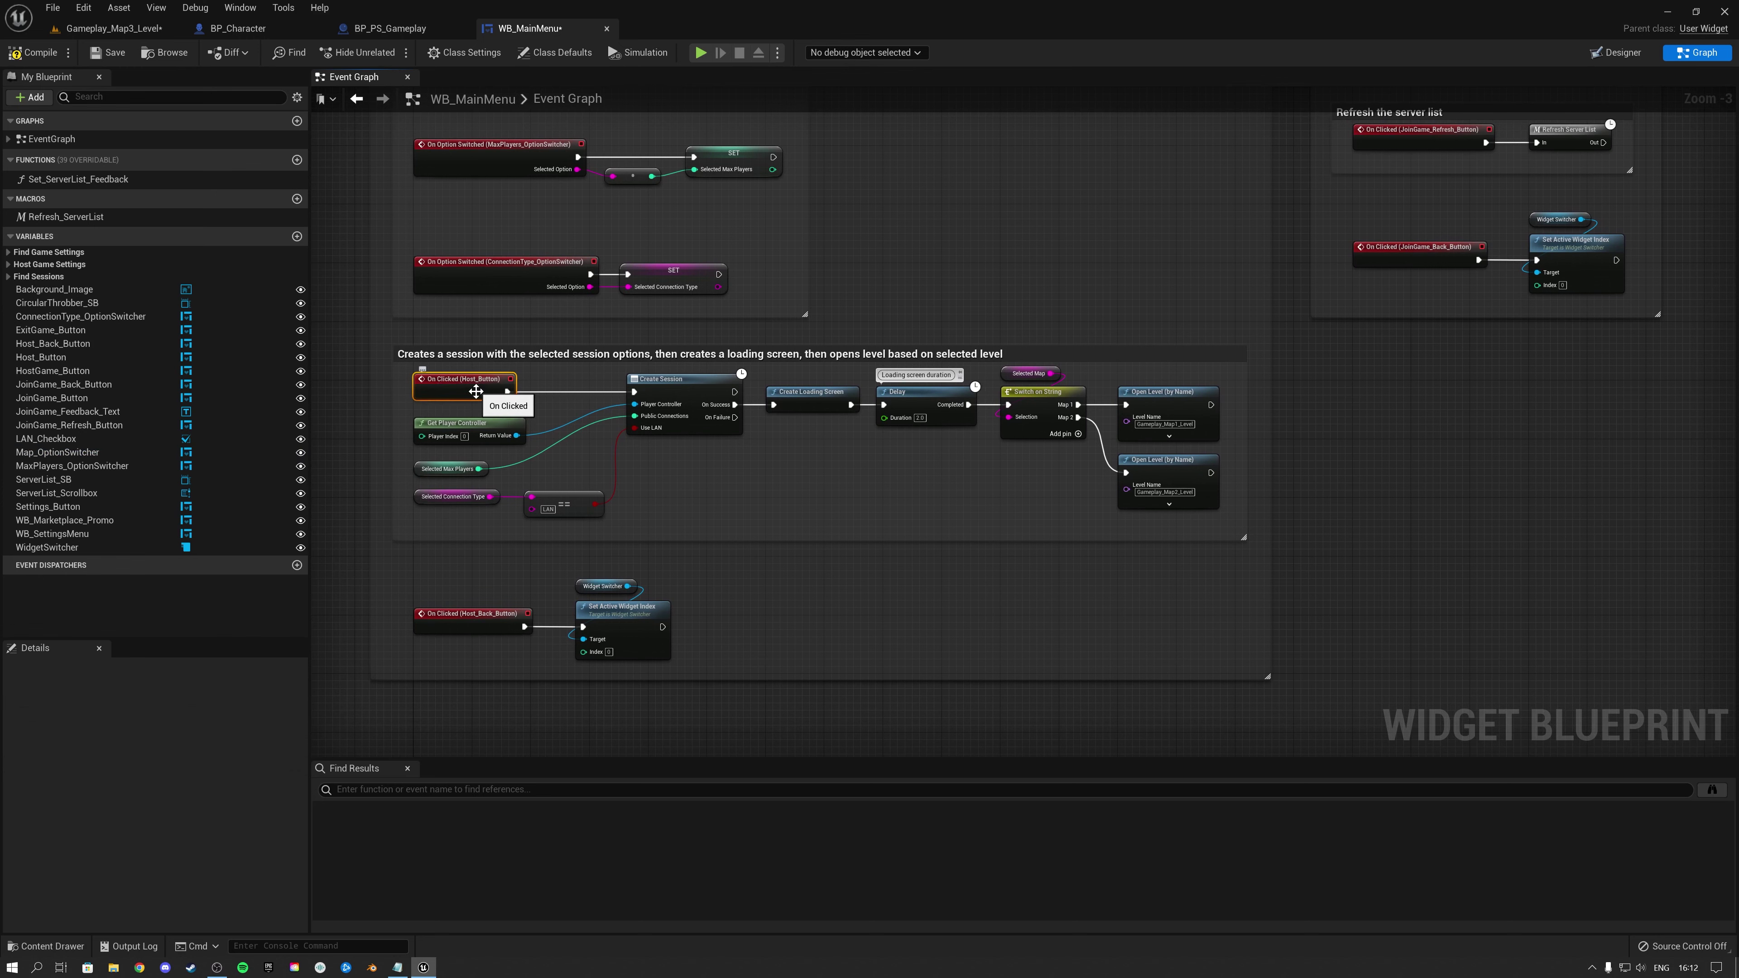
right_click_drag(788, 446, 507, 367)
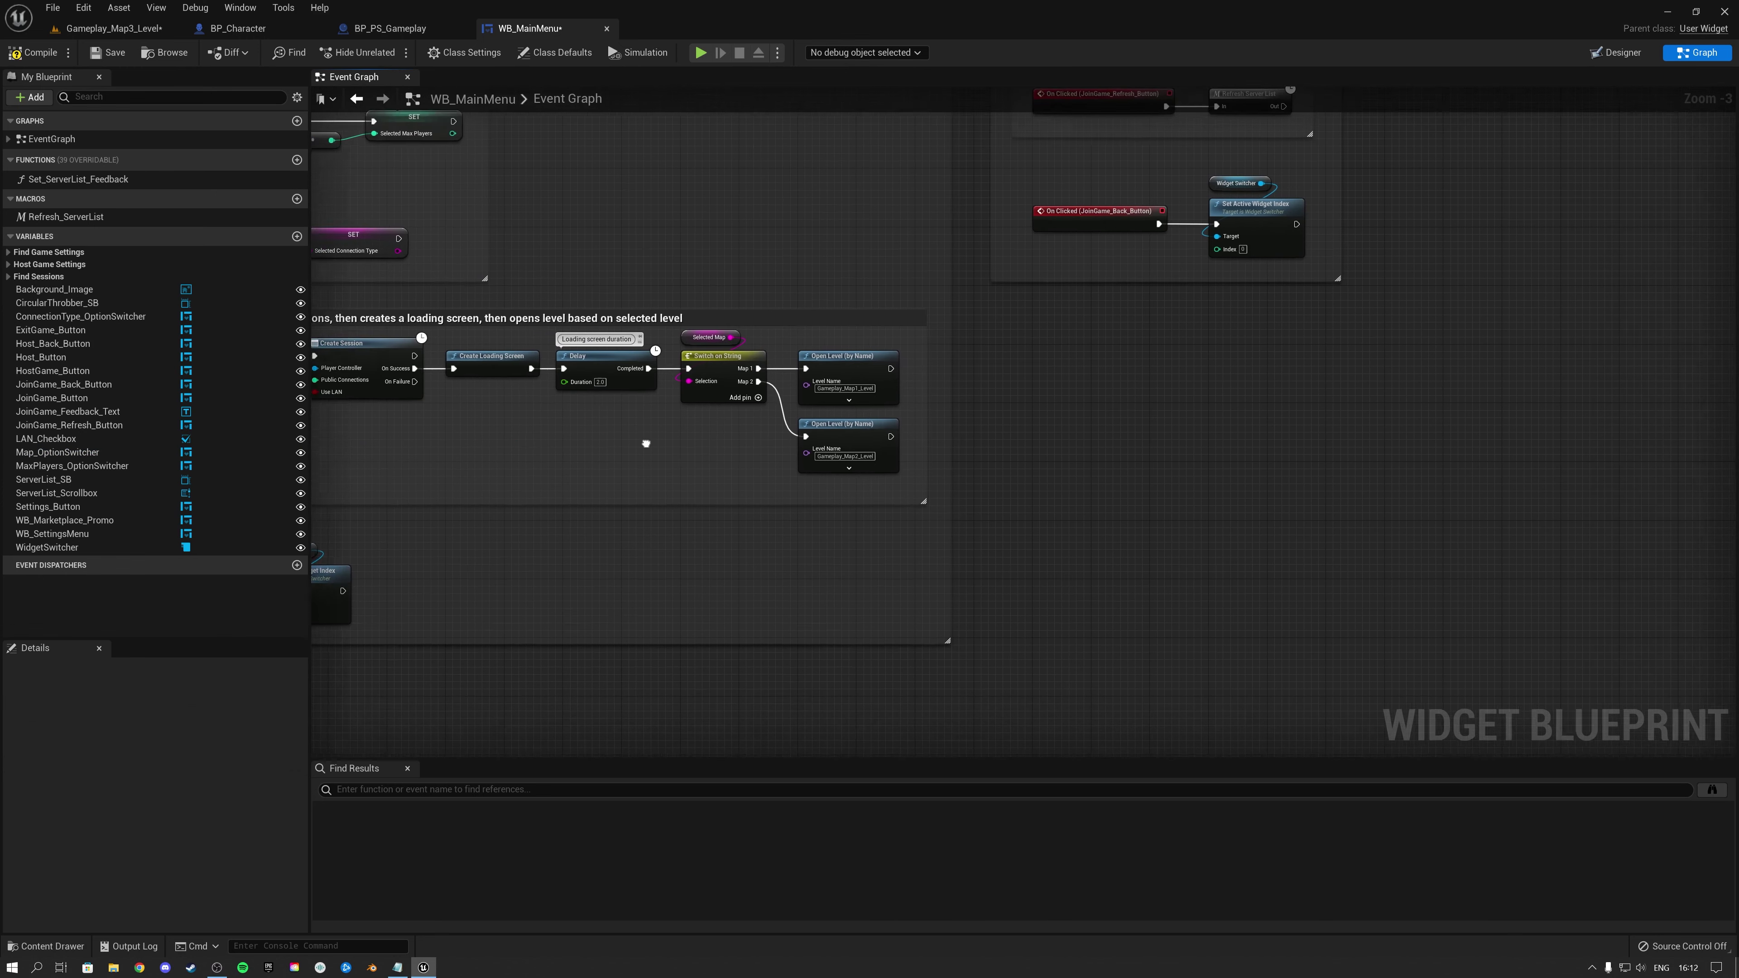
scroll(788, 442, "up", 3)
left_click(691, 337)
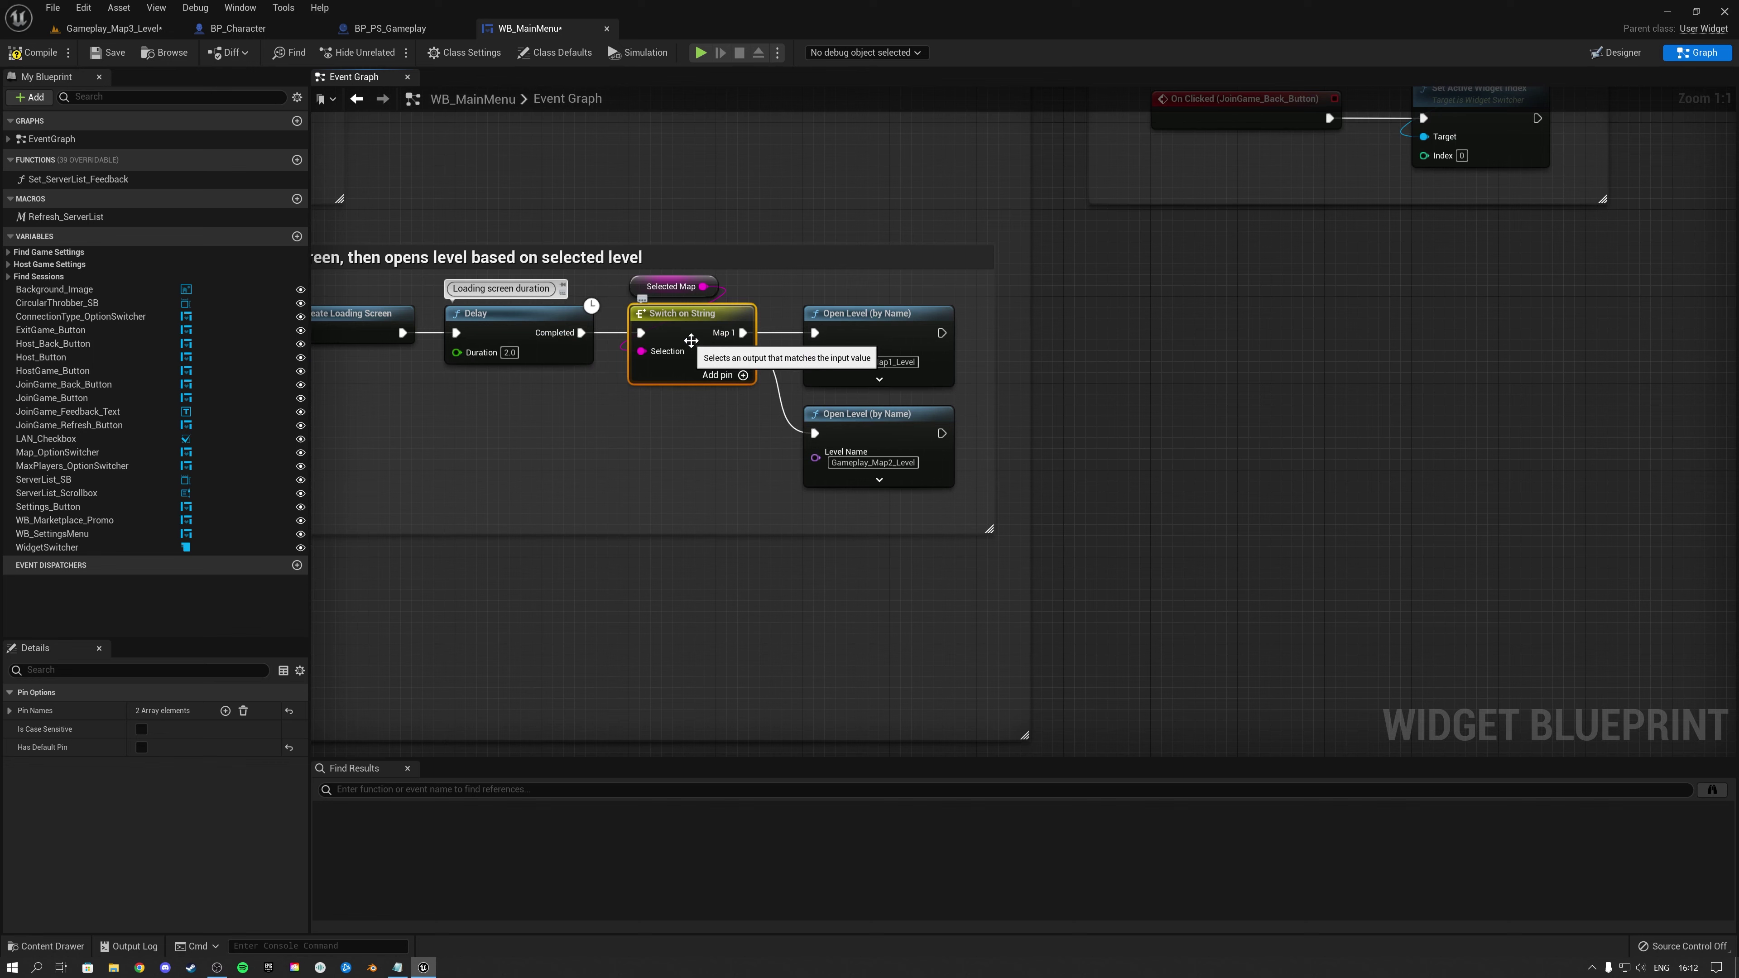
left_click(647, 286)
right_click_drag(696, 429, 672, 369)
right_click_drag(726, 468, 1047, 310)
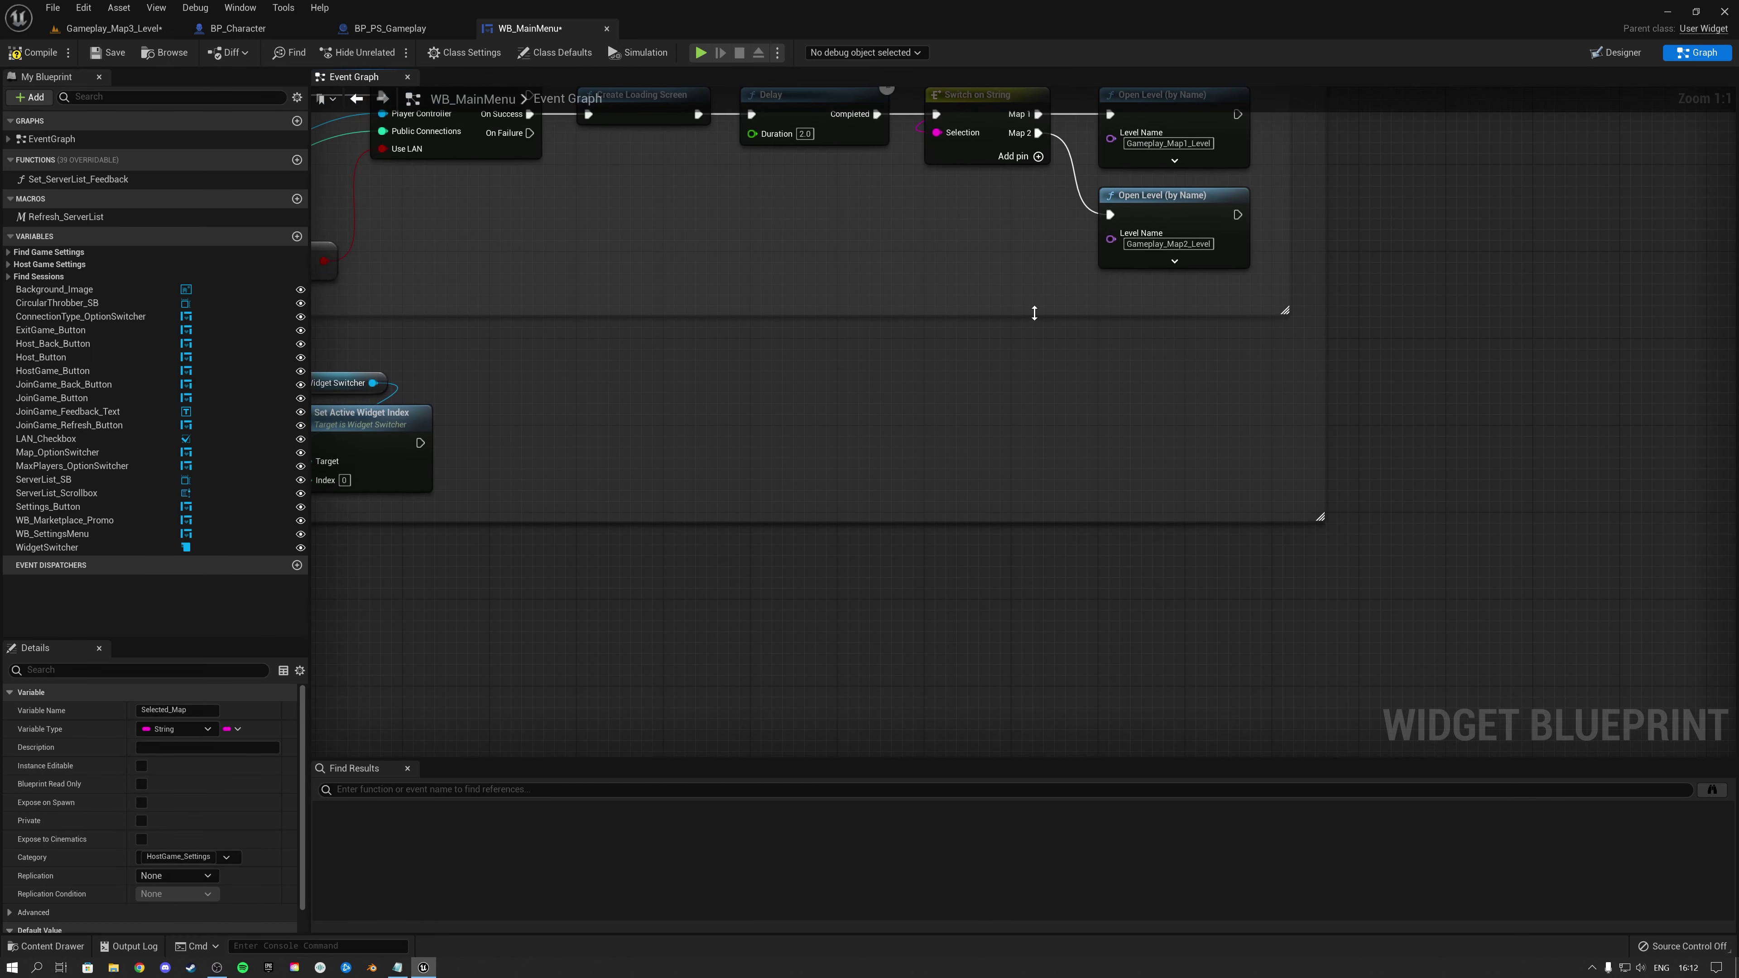
Extend the session comment box downward and duplicate the Open Level node for Gameplay_Map2_Level below the original
left_click_drag(1034, 313, 1024, 391)
right_click_drag(1032, 315, 722, 451)
left_click(881, 343)
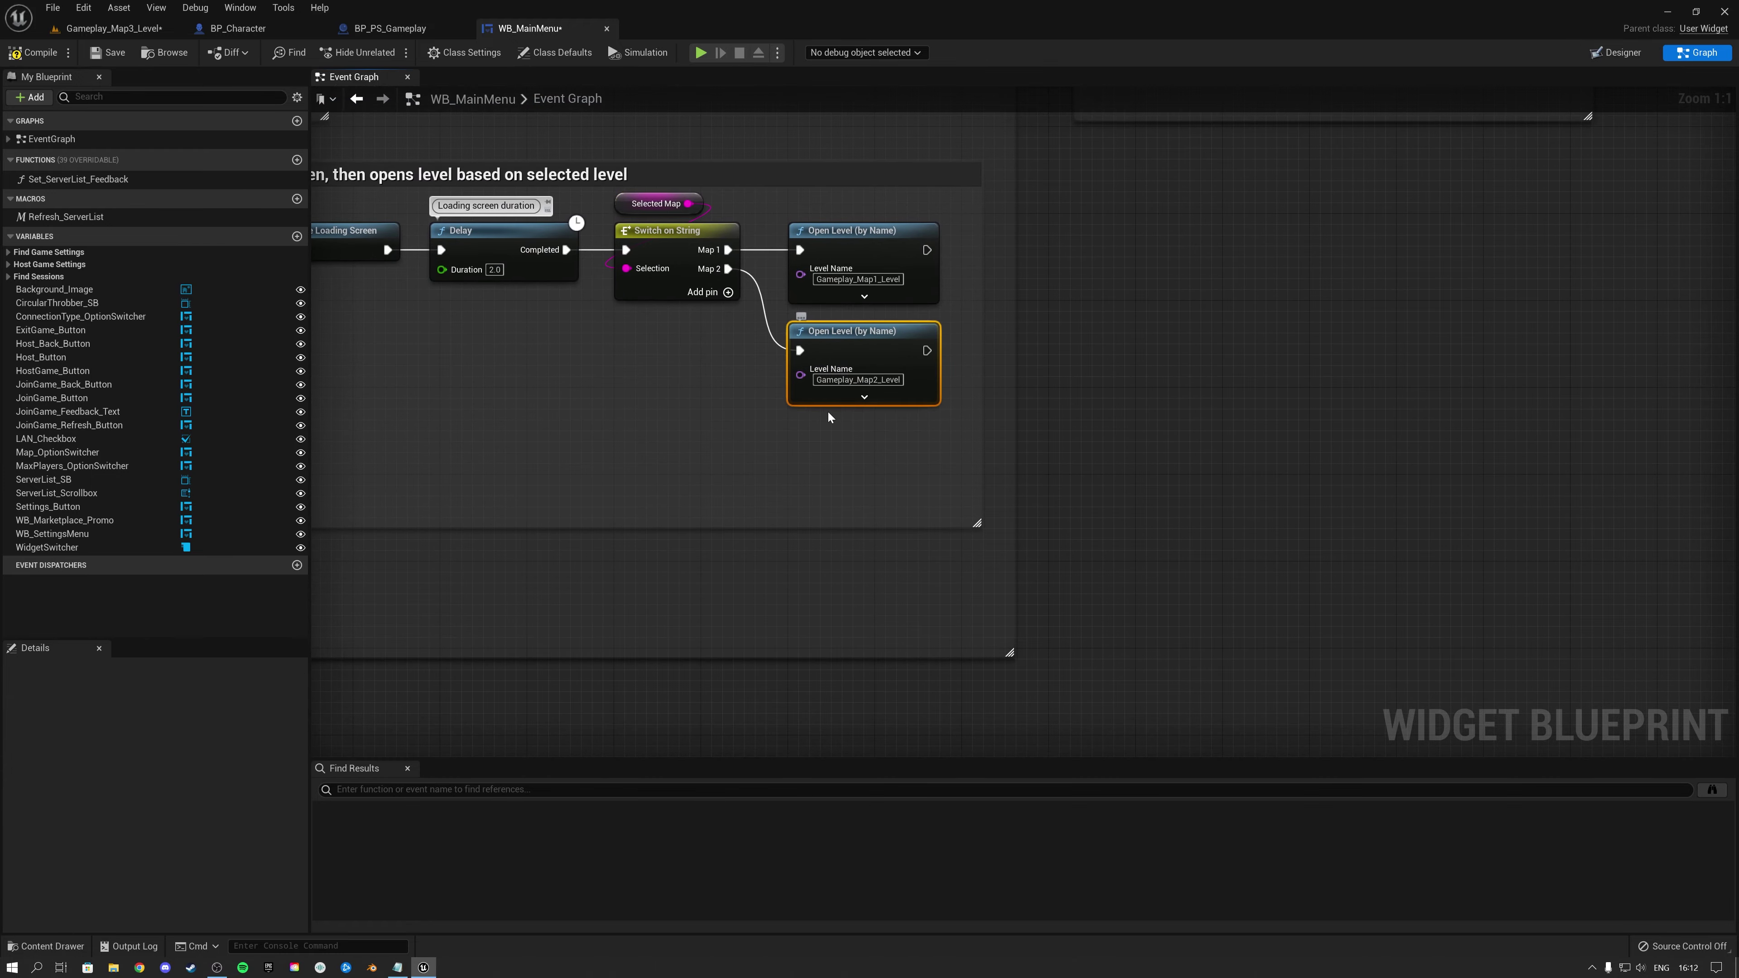
key("ctrl+d")
Add a third output pin named Map 3 to the Switch on String node and connect it to the duplicated Open Level node
left_click(727, 291)
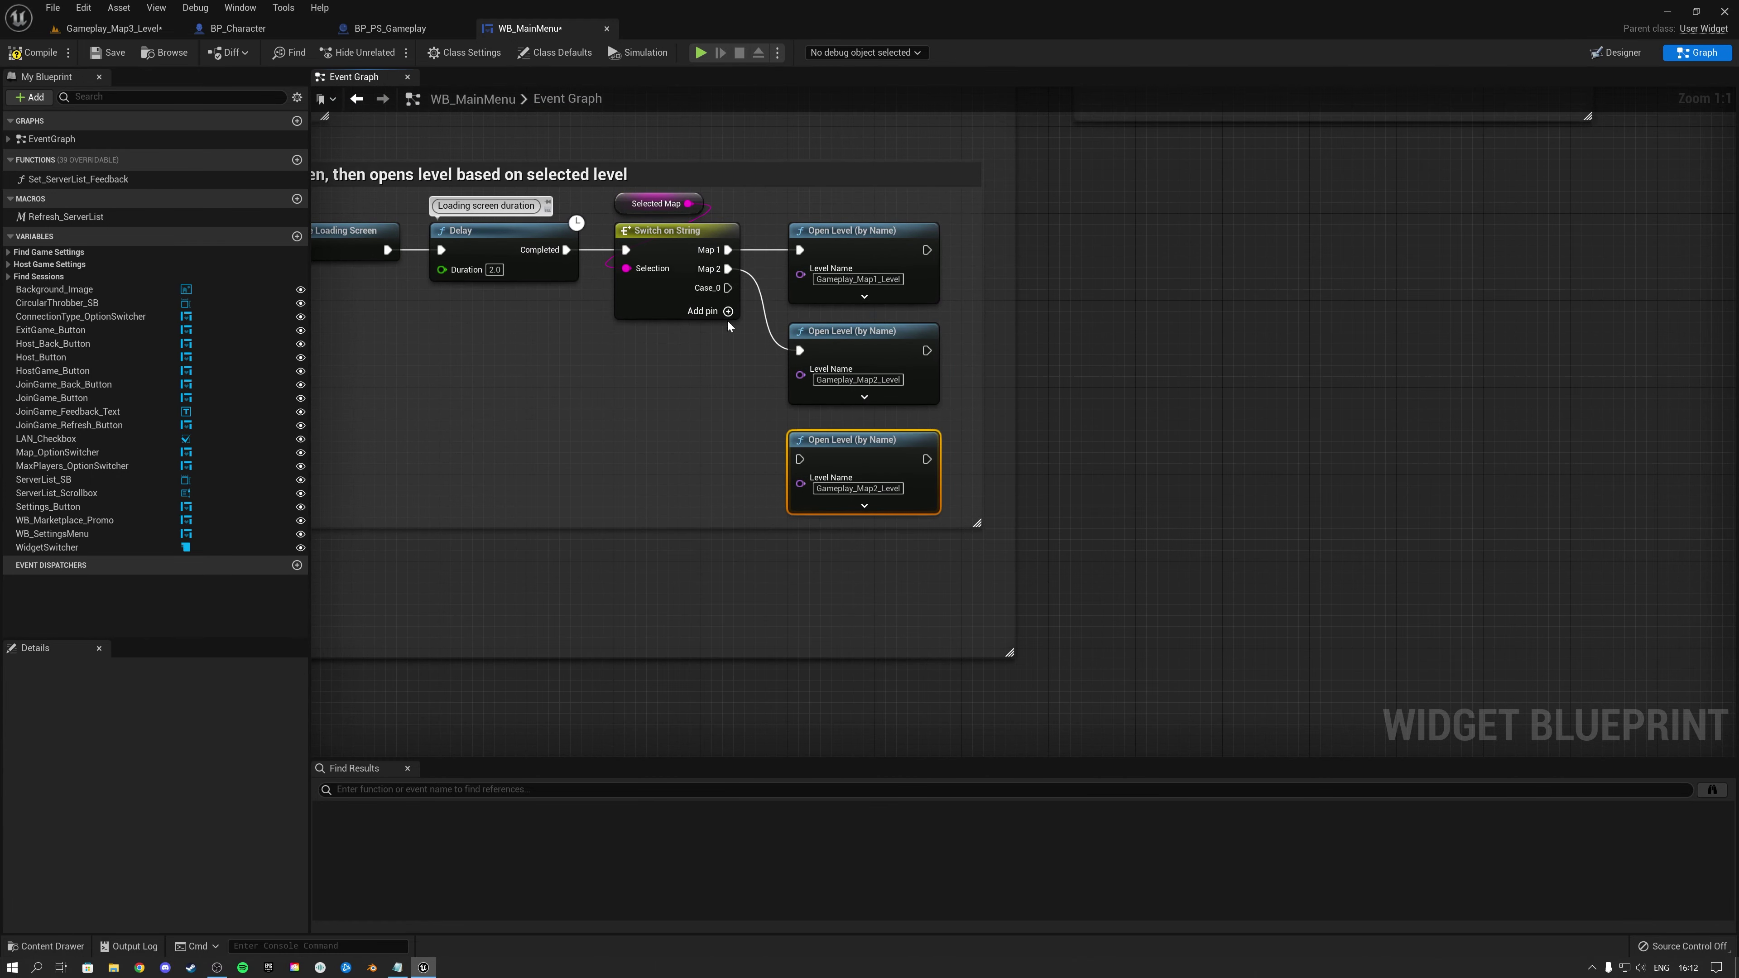
left_click_drag(727, 287, 799, 454)
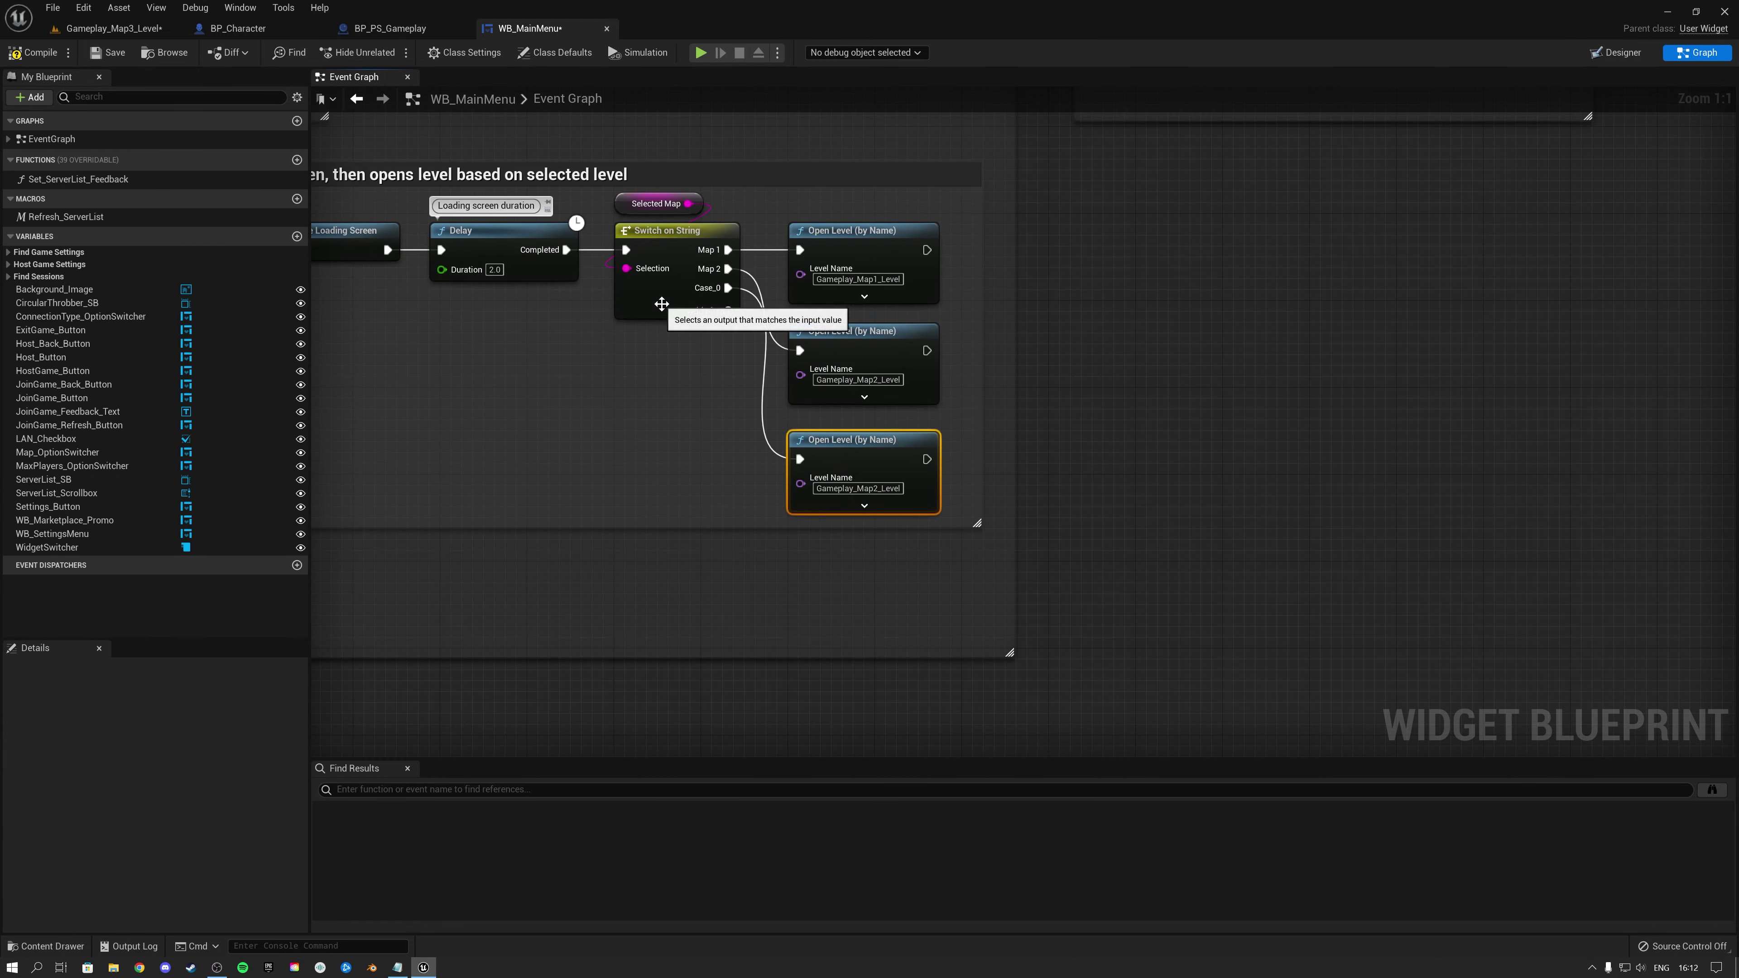
left_click(674, 311)
right_click_drag(675, 349, 678, 389)
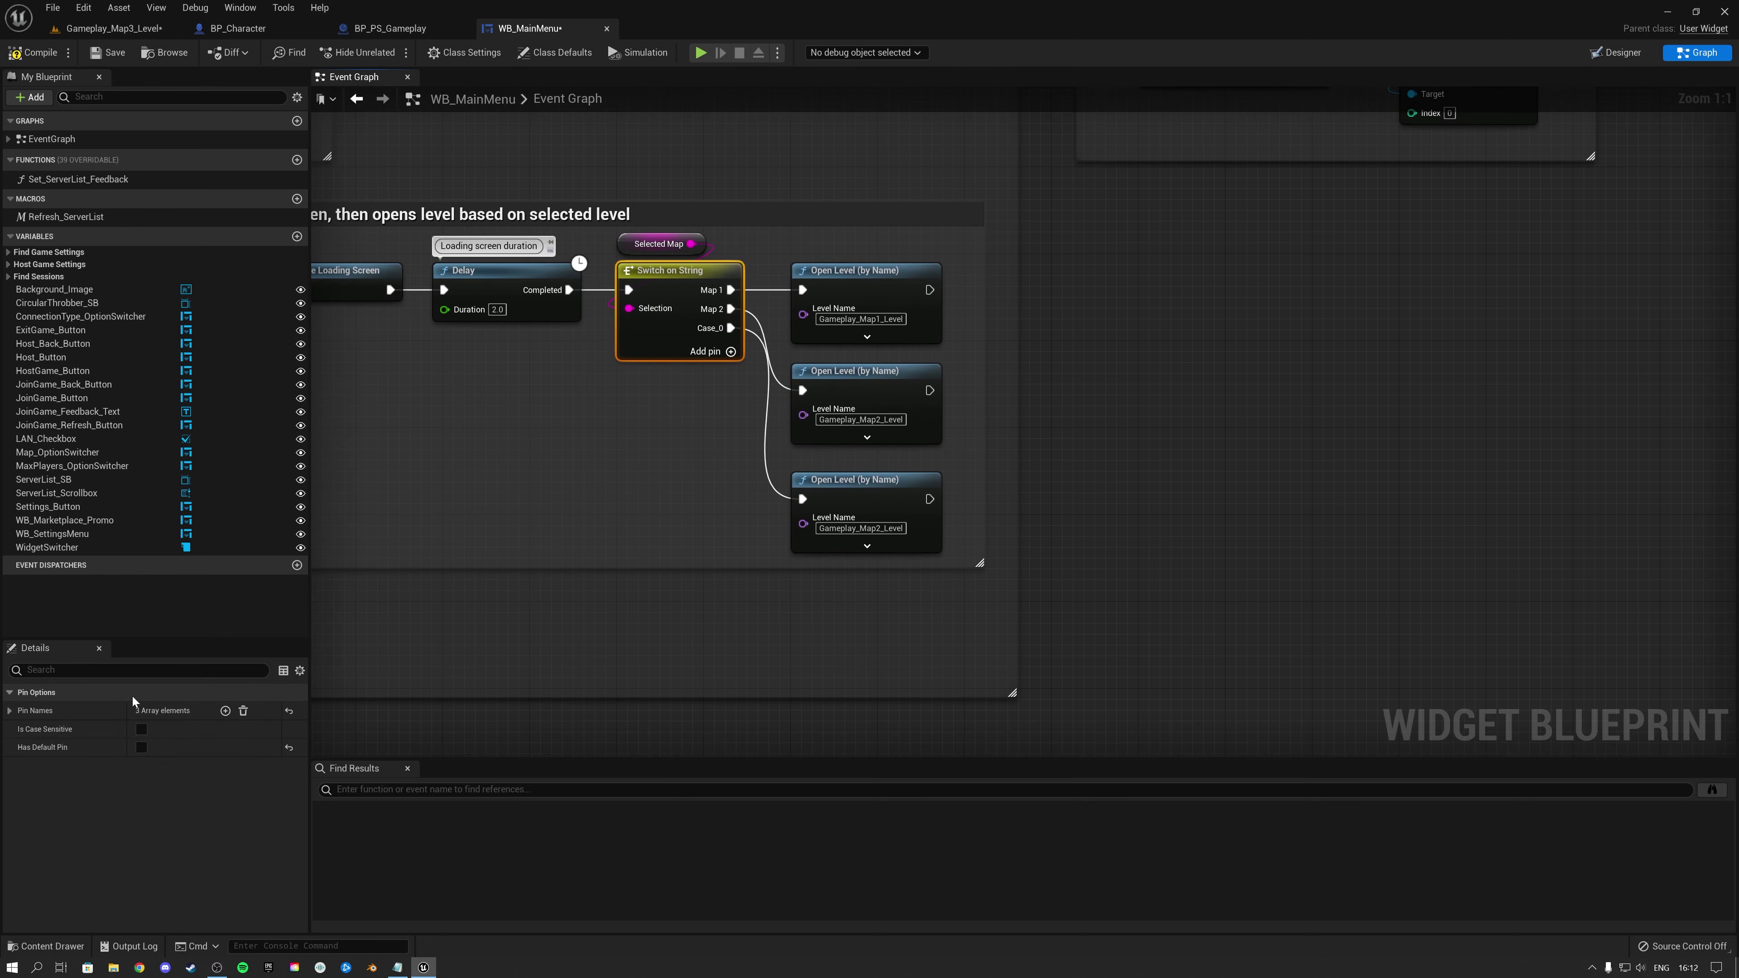
left_click(10, 711)
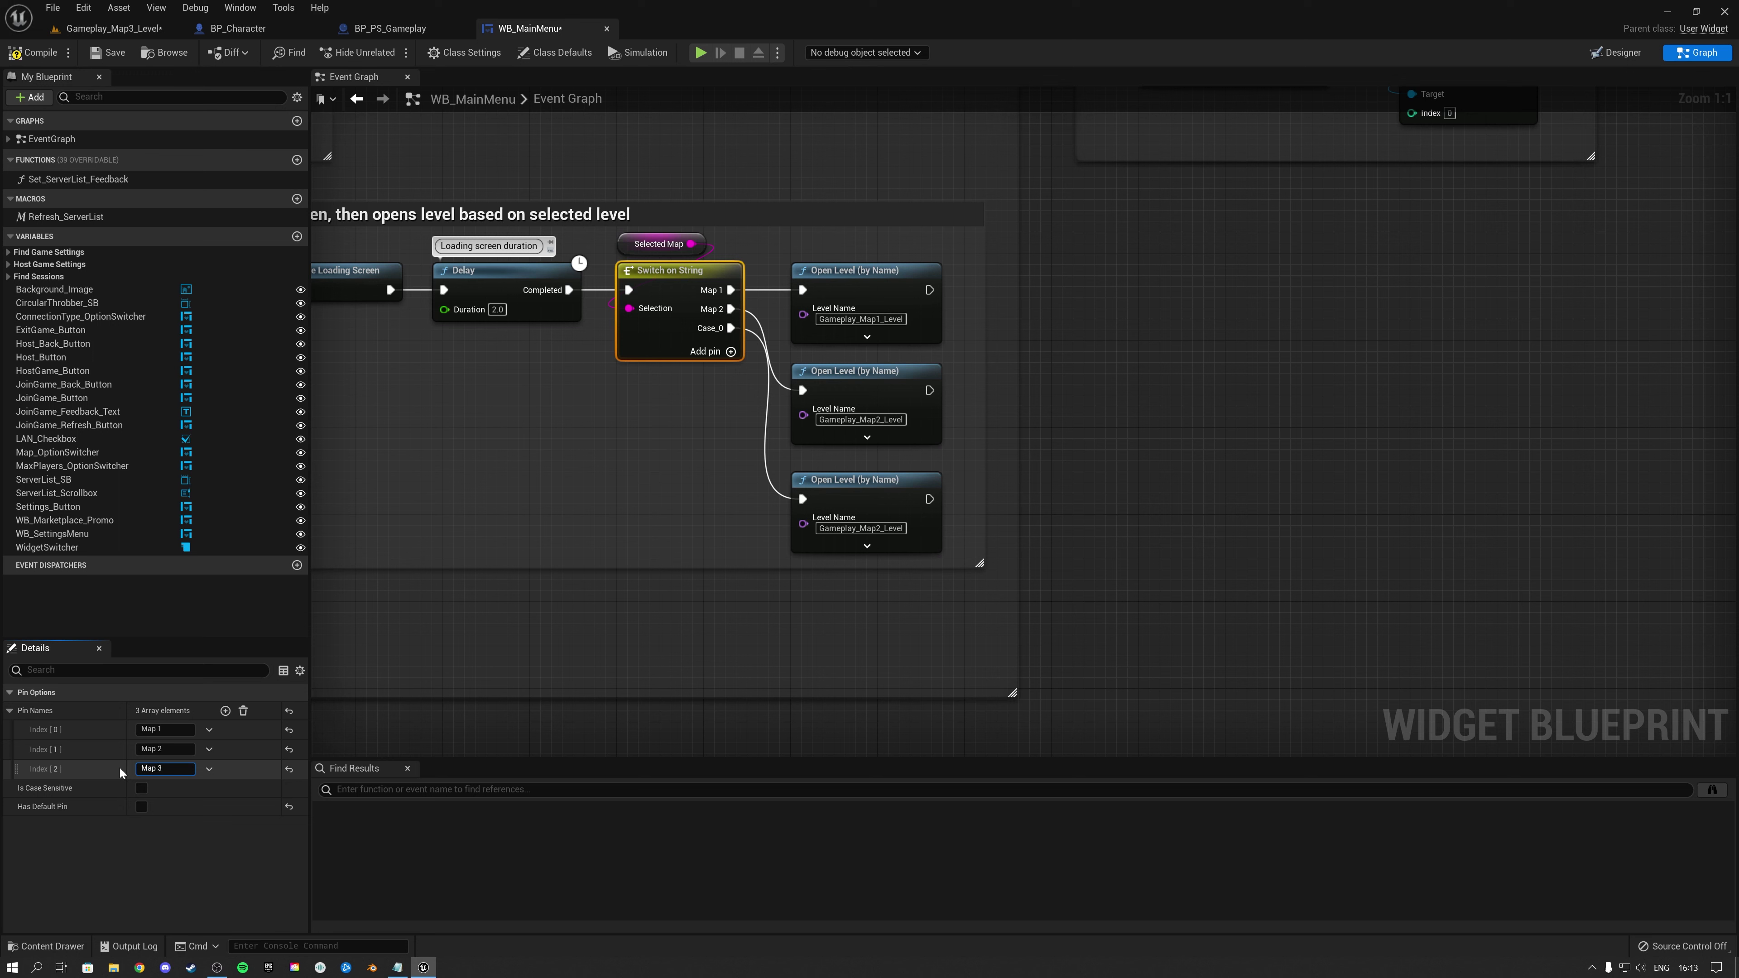
left_click(729, 447)
left_click(685, 334)
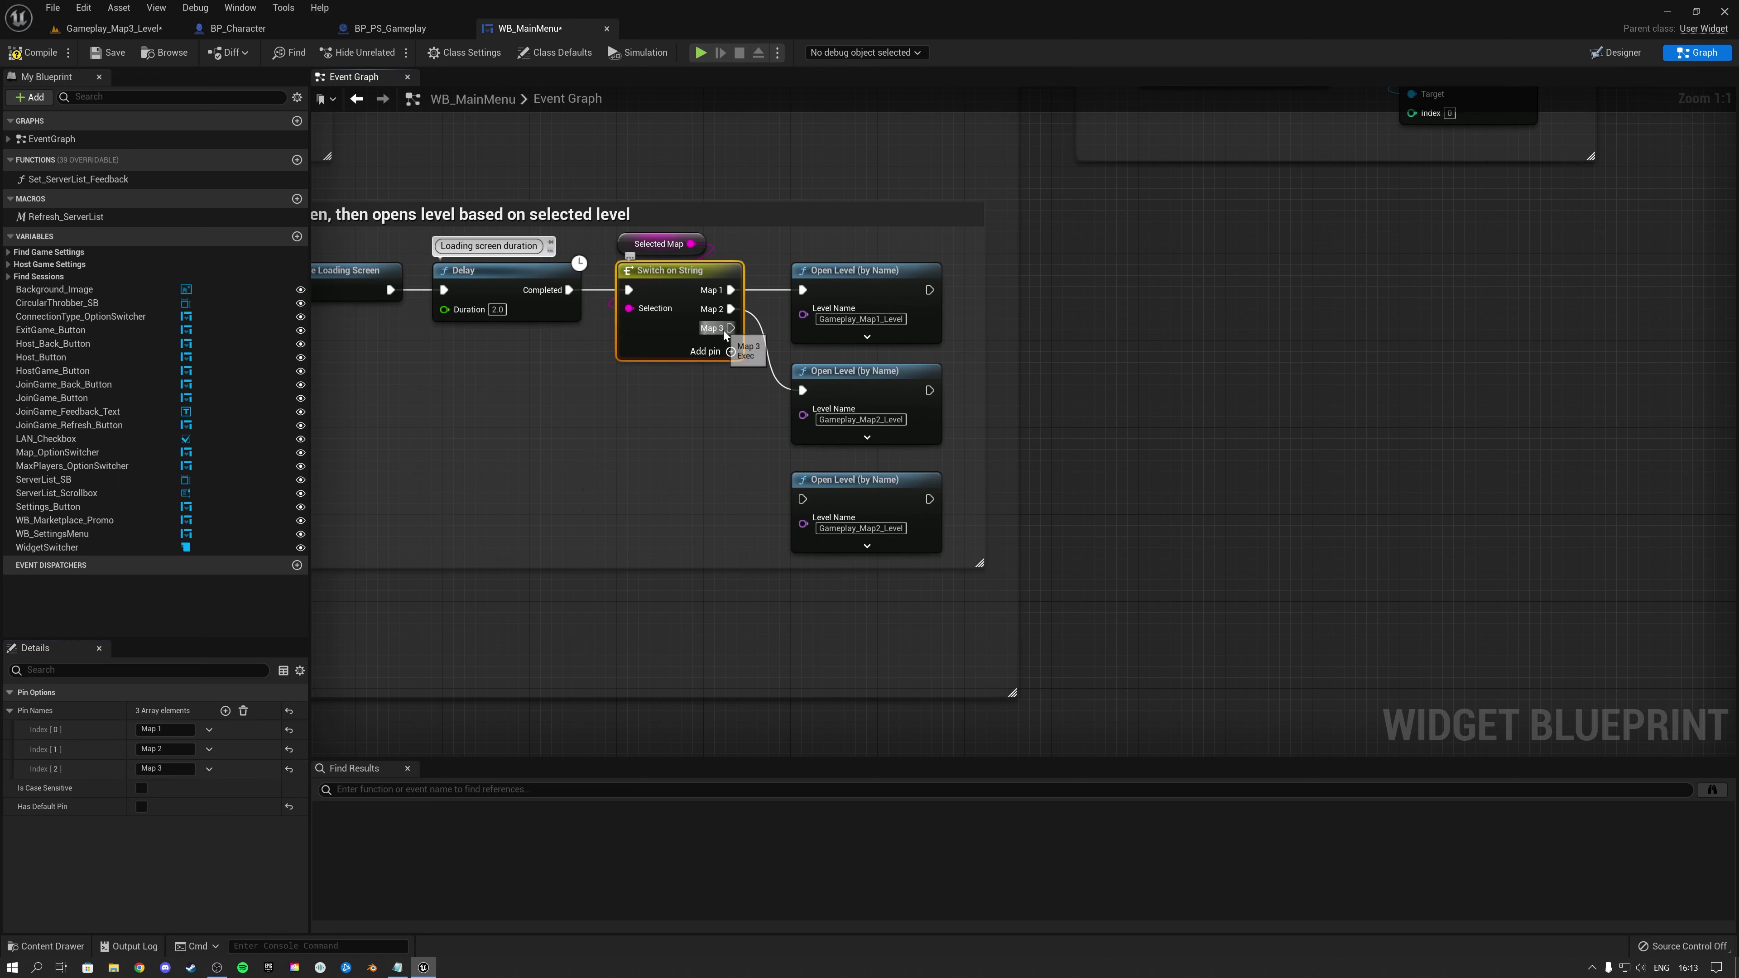
left_click_drag(731, 329, 803, 498)
Set the duplicated Open Level node's Level Name to Gameplay_Map3_Level and save the widget blueprint
left_click(854, 489)
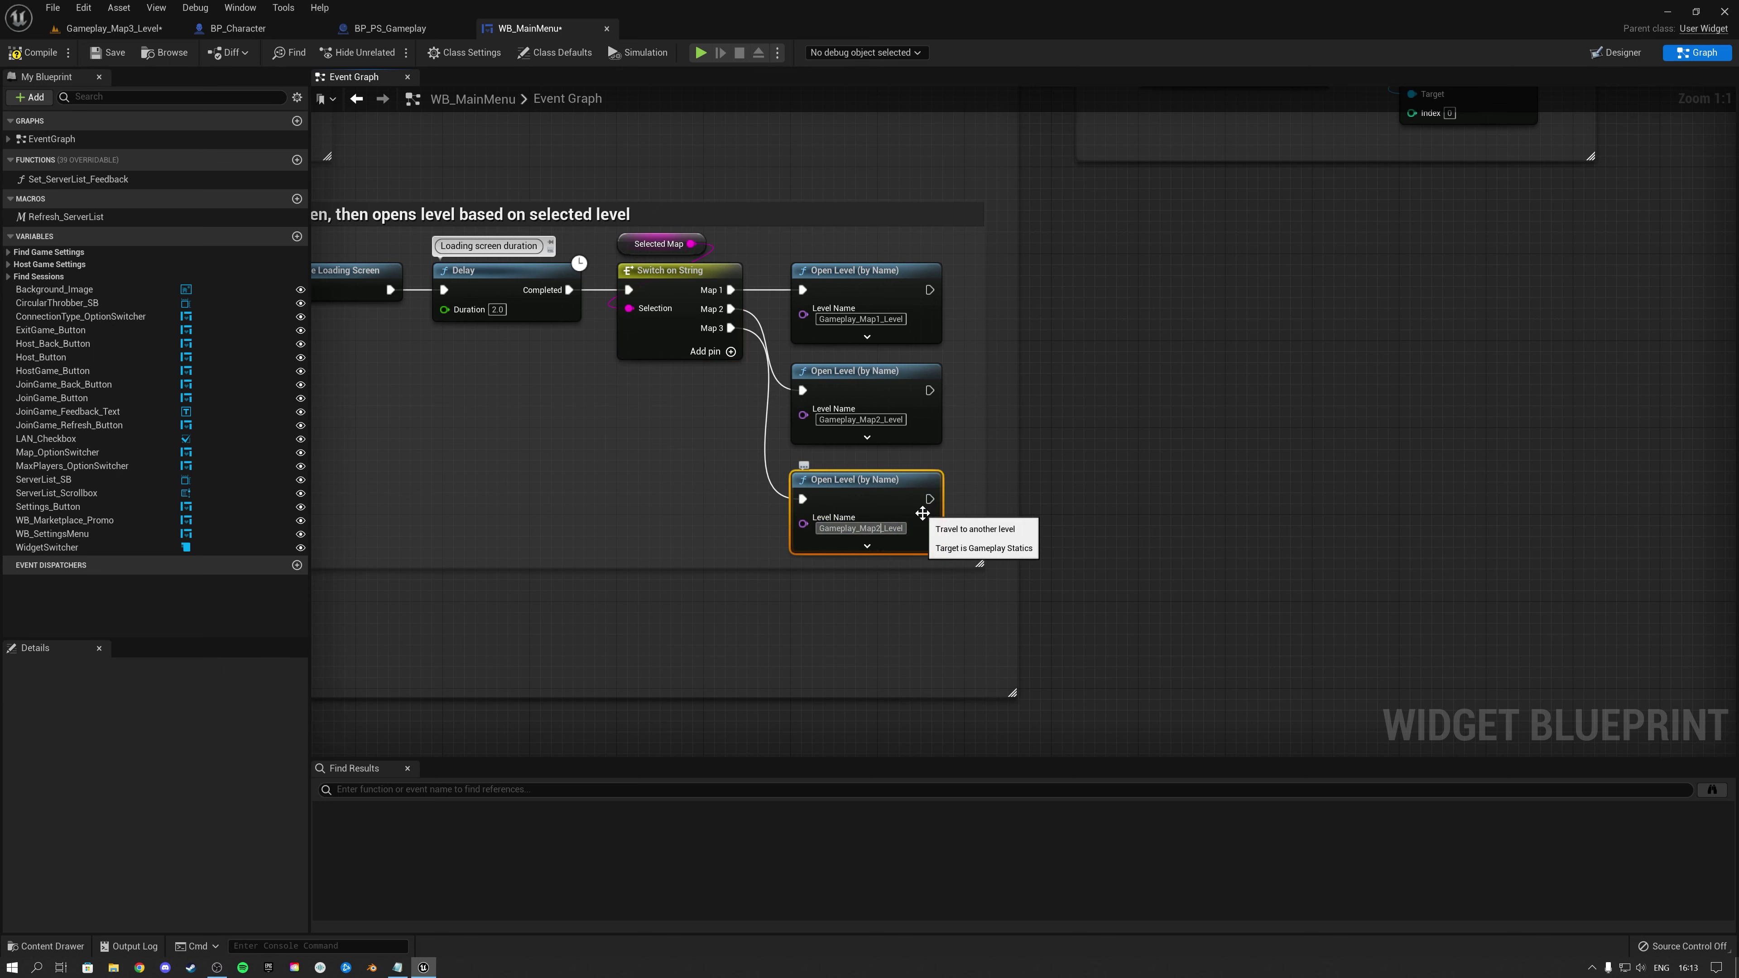
left_click(1109, 484)
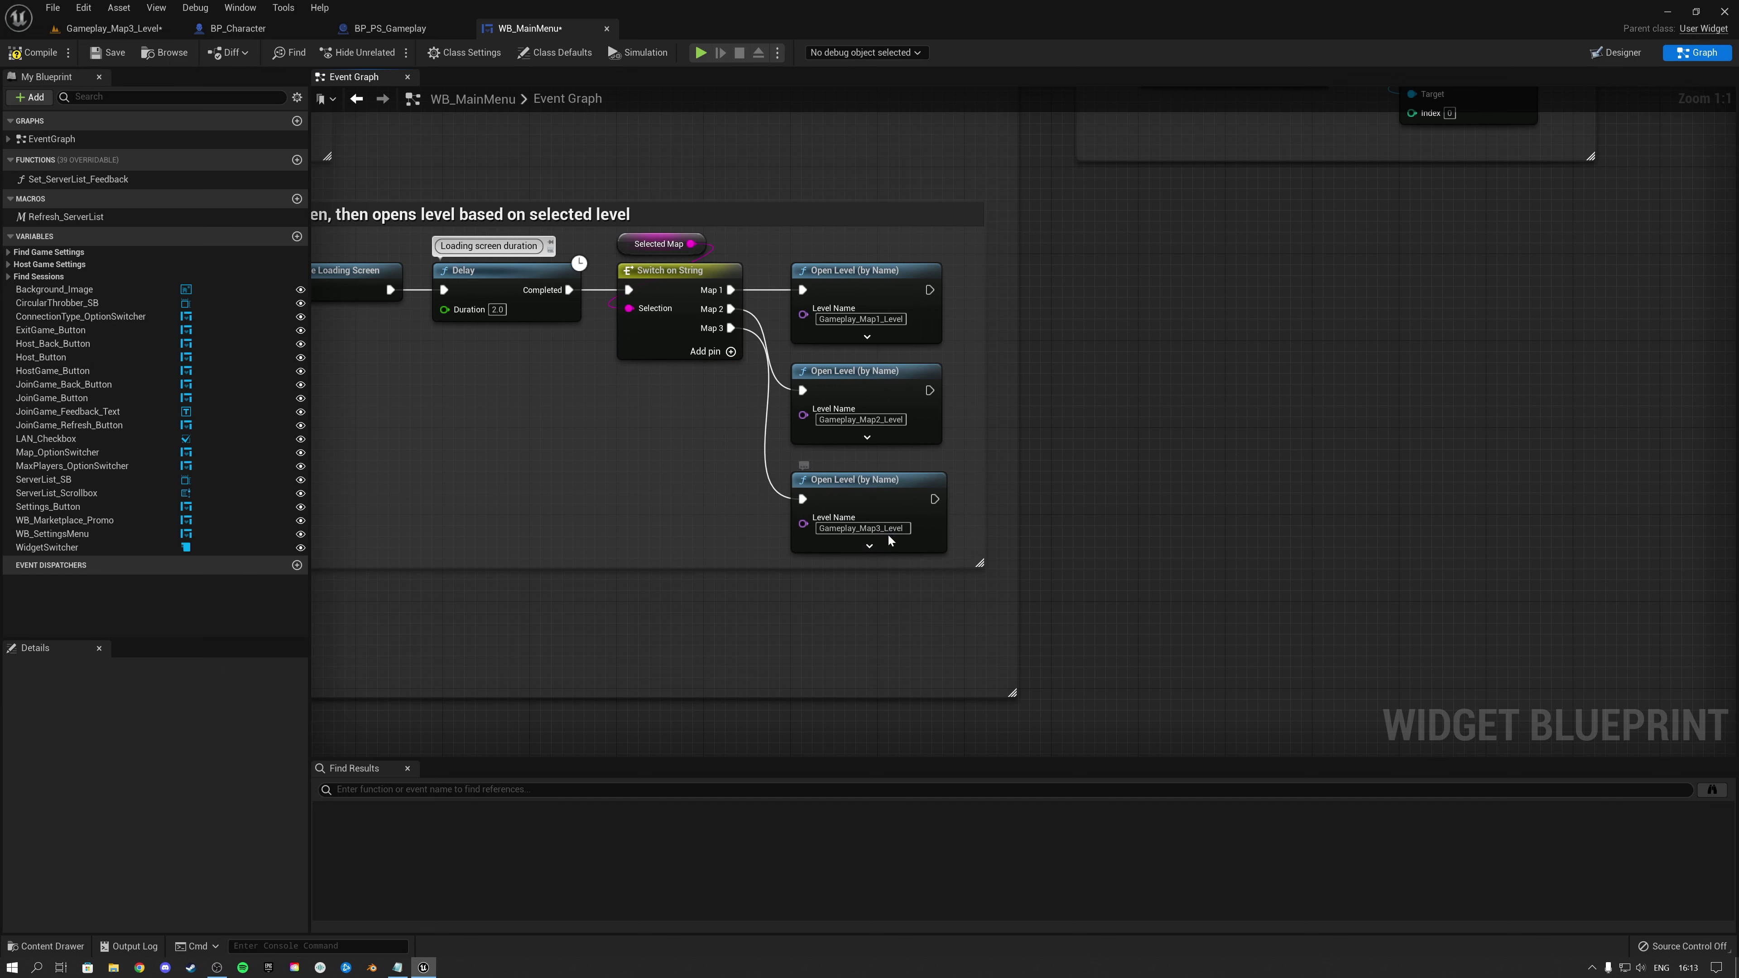
scroll(1058, 481, "down", 1)
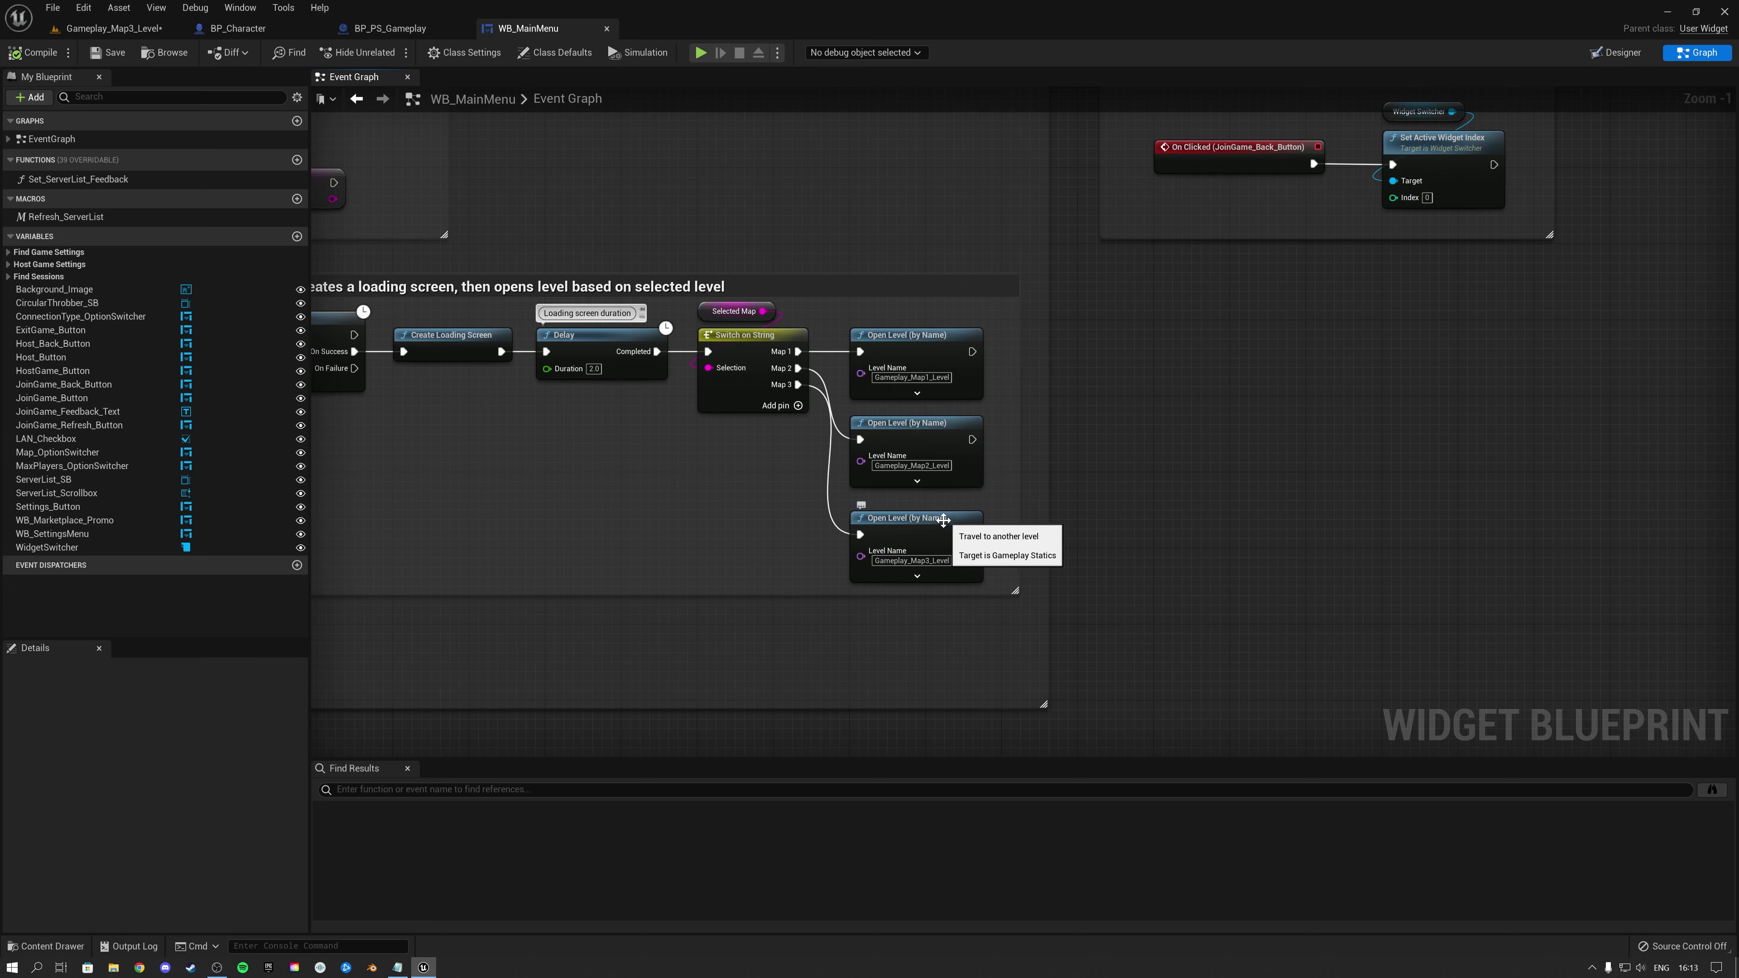
scroll(931, 517, "down", 2)
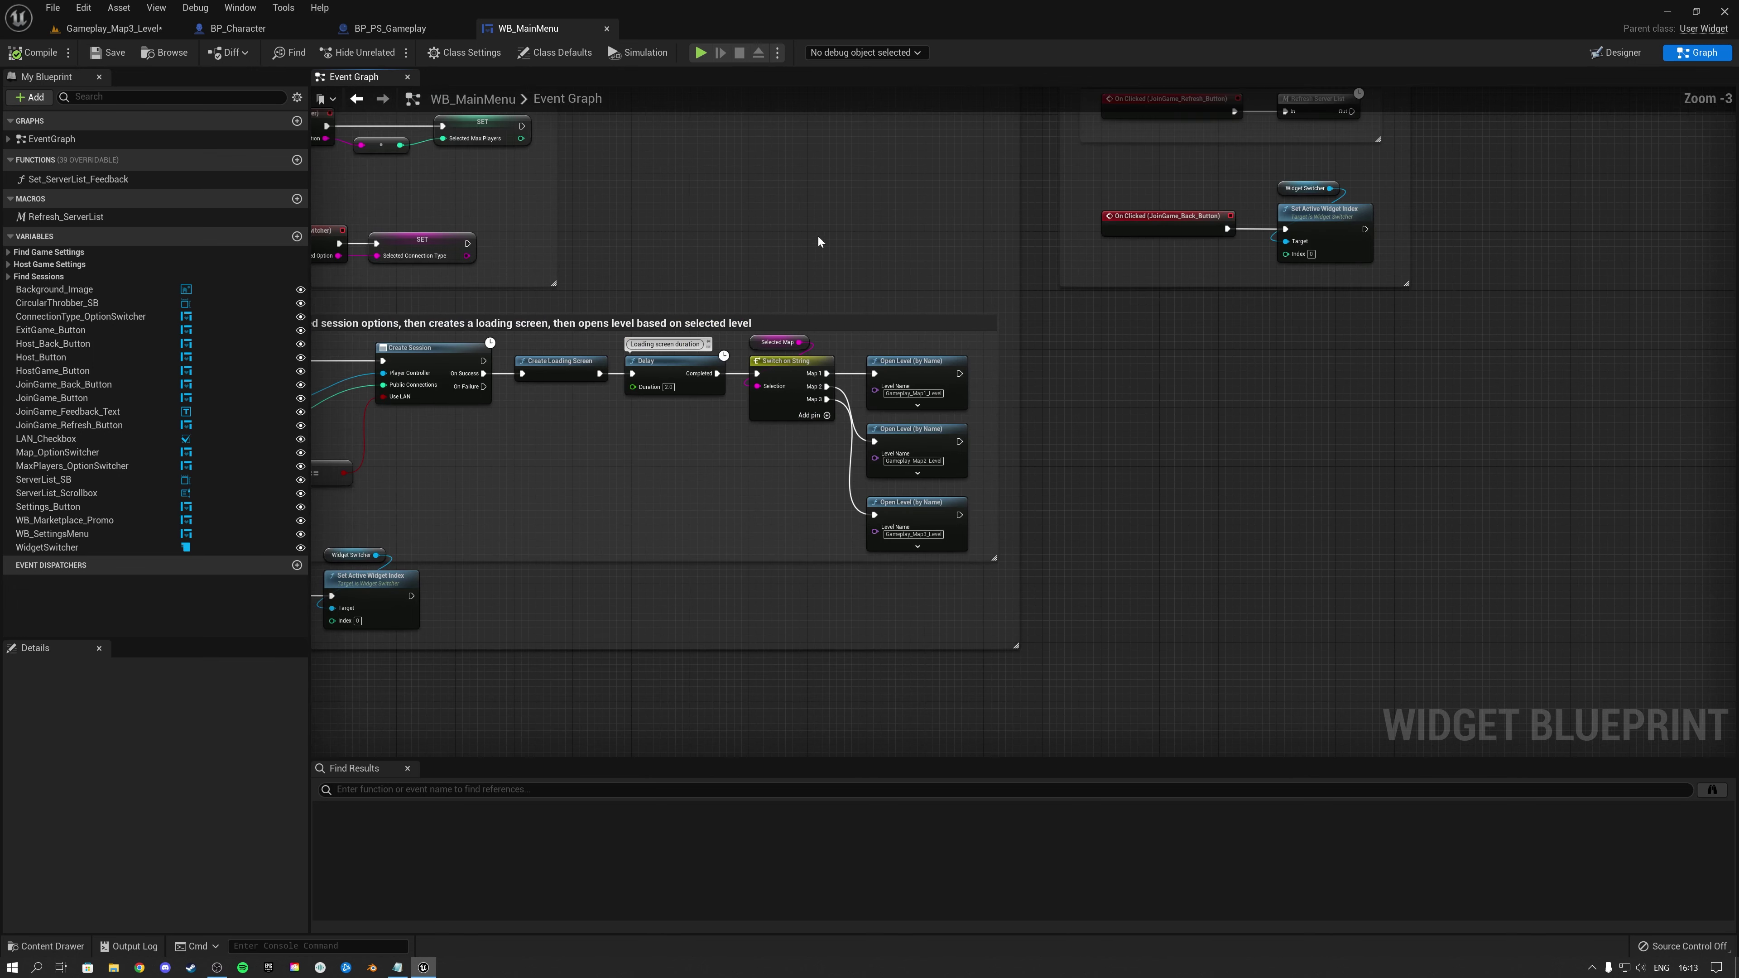
Close the WB_MainMenu, BP_PS_Gameplay and BP_Character editors and collapse the Widgets and Assets folders
left_click(607, 30)
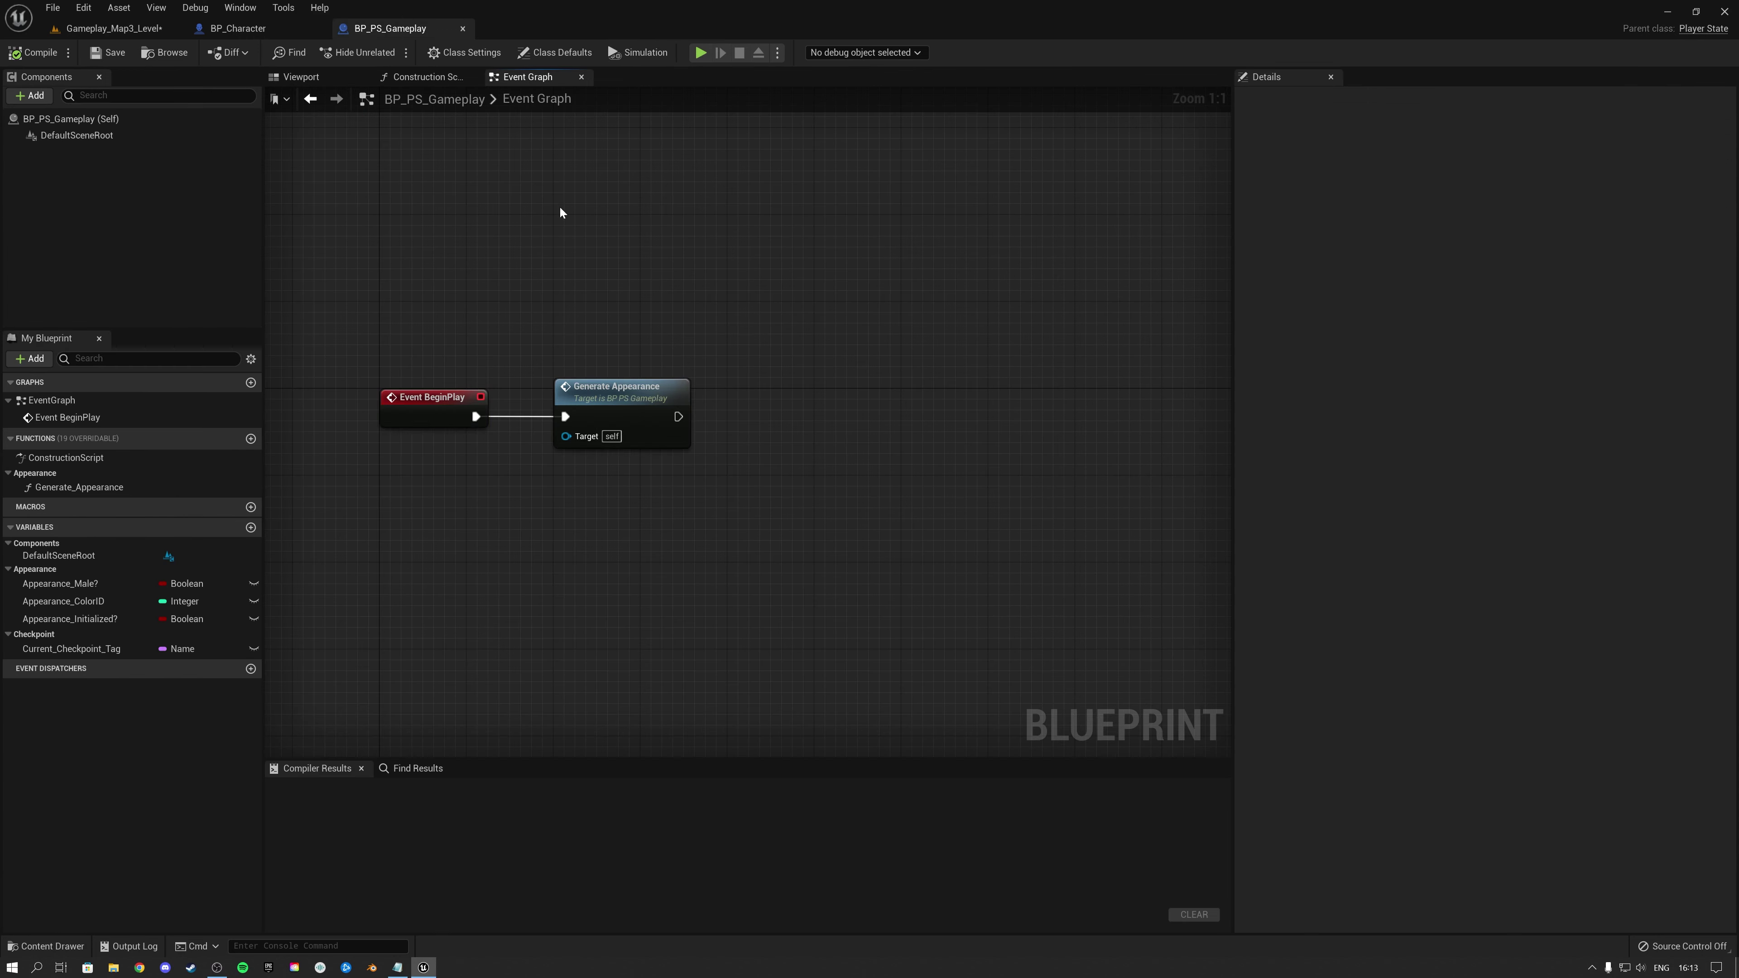
left_click(464, 30)
left_click(317, 28)
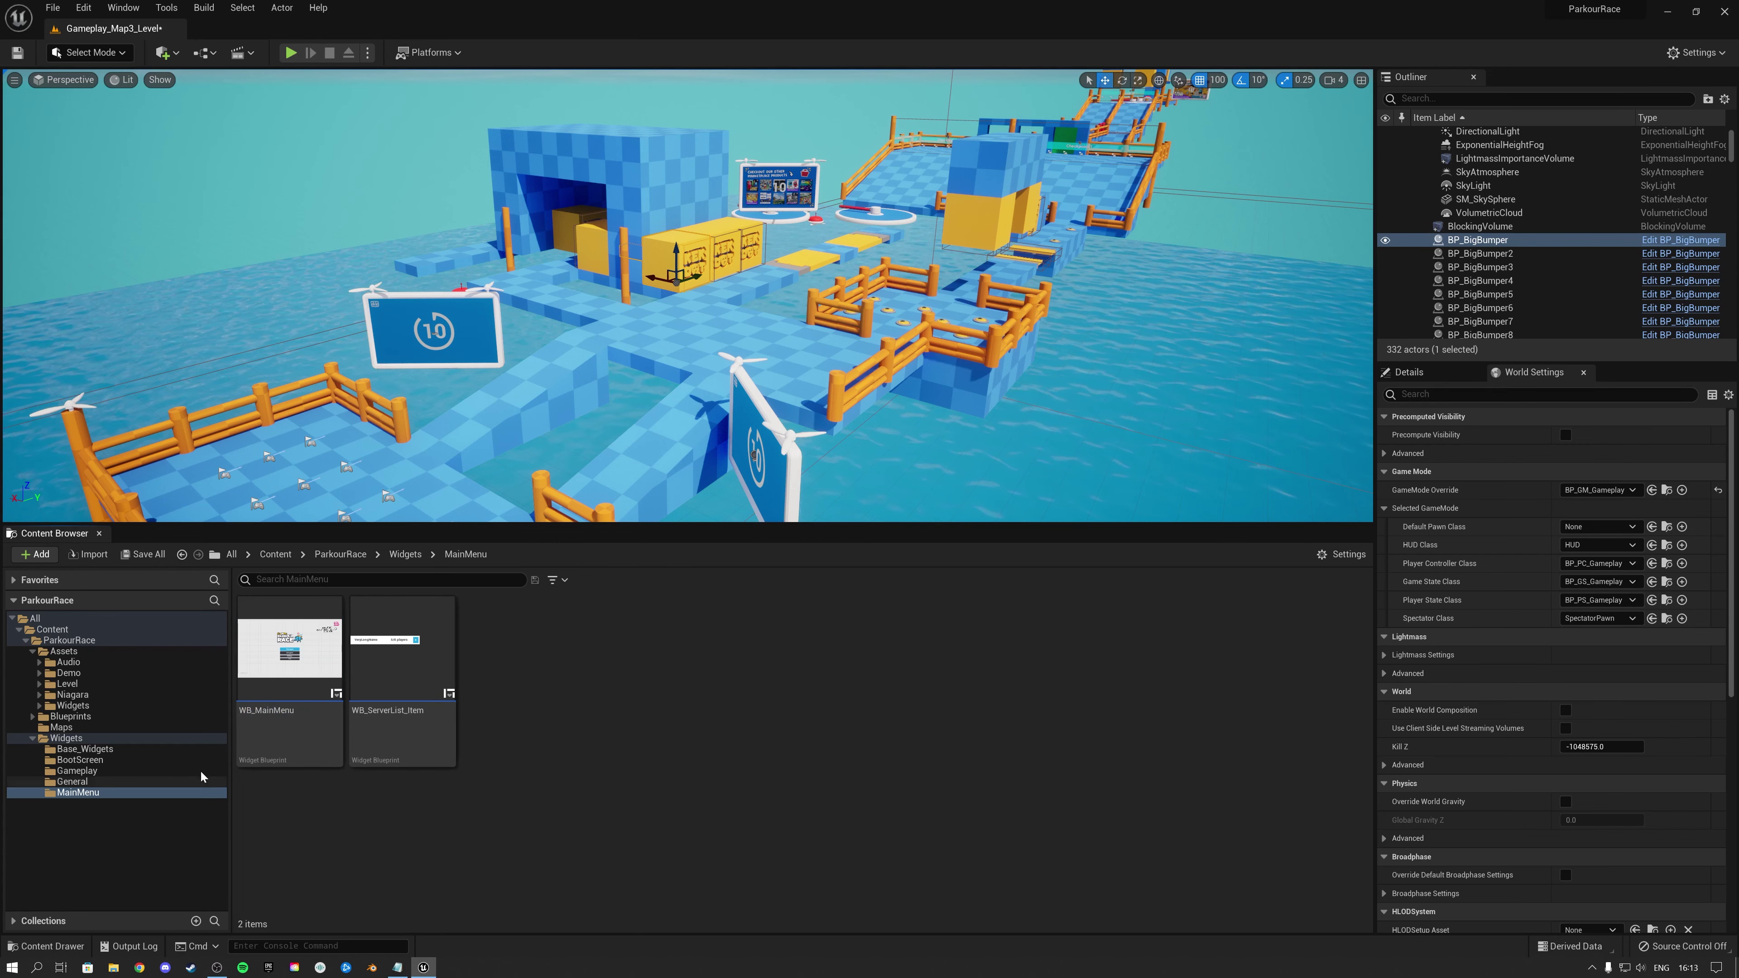
left_click(33, 739)
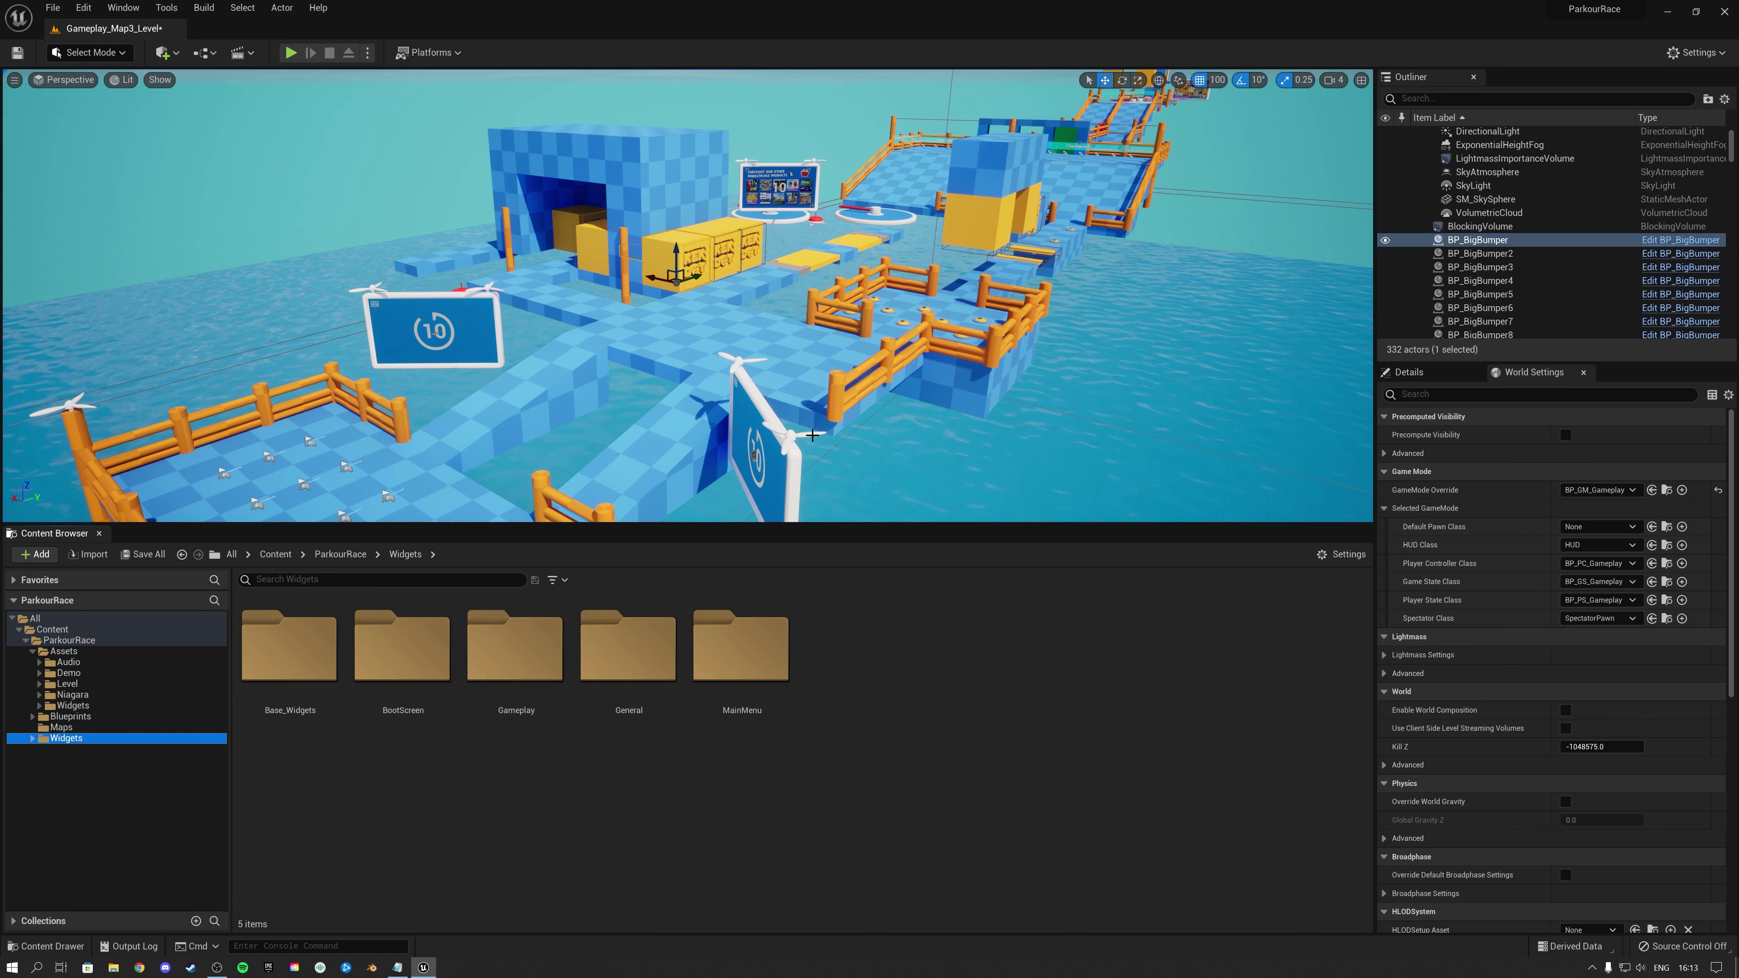
left_click(32, 651)
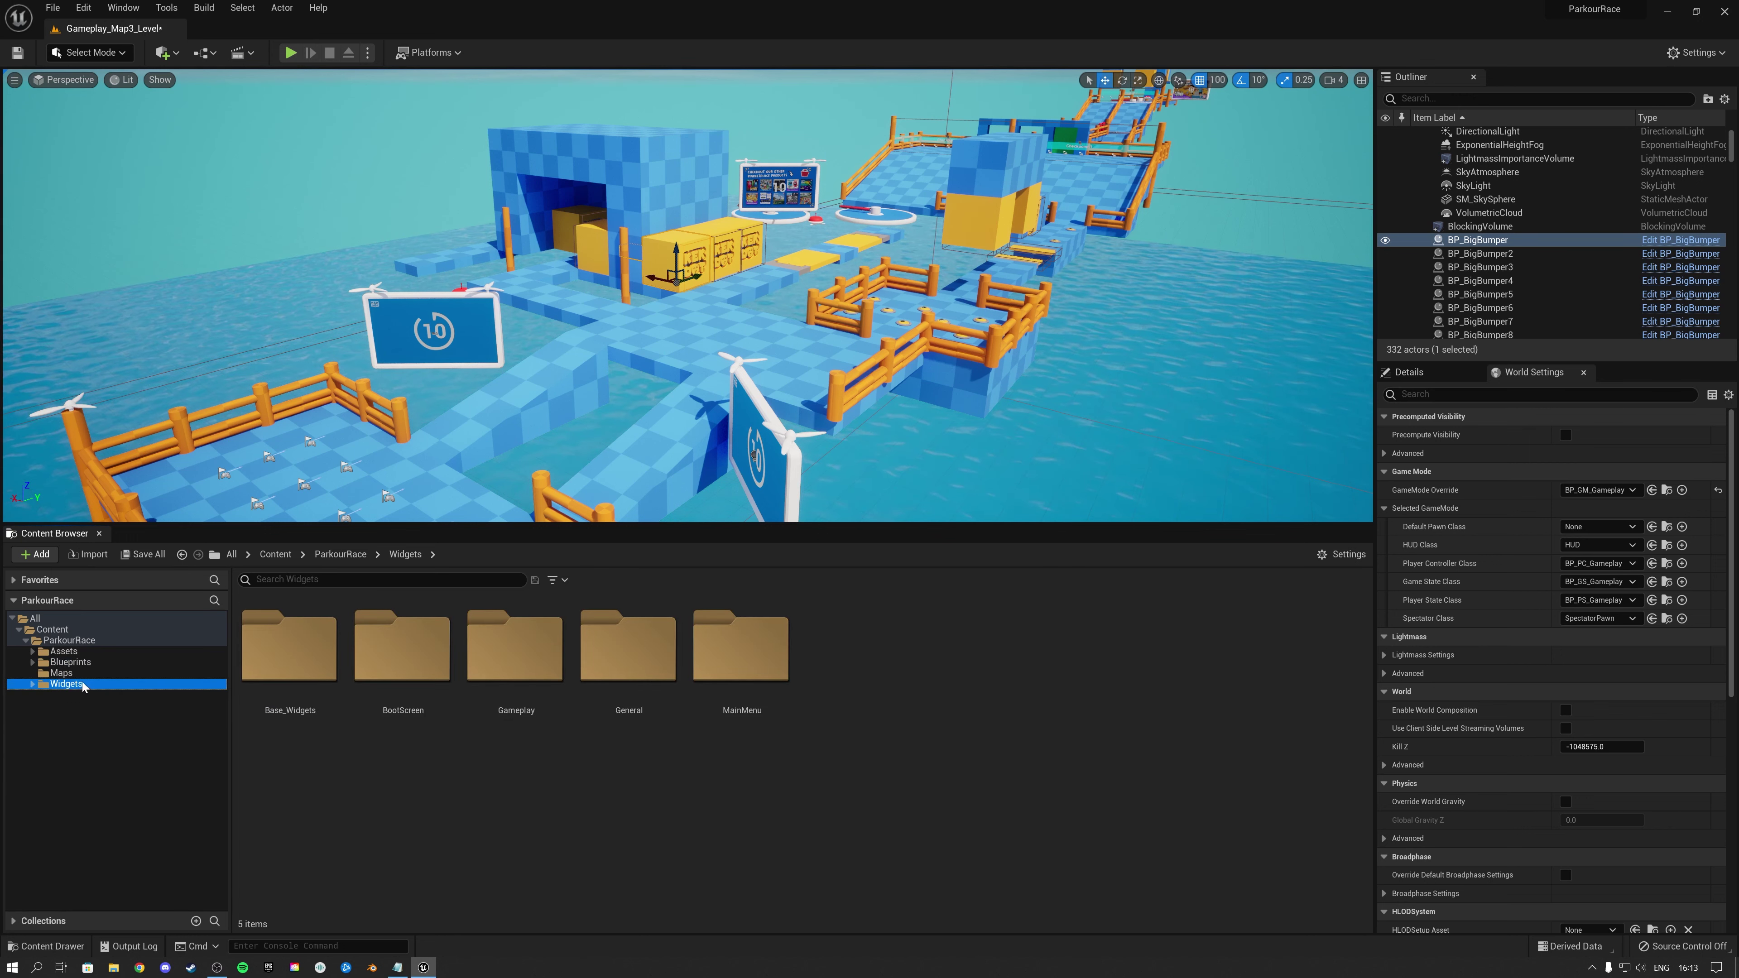
Open the BP_GM_Gameplay blueprint from the Blueprints/Core/Gameplay/Core folder
left_click(72, 662)
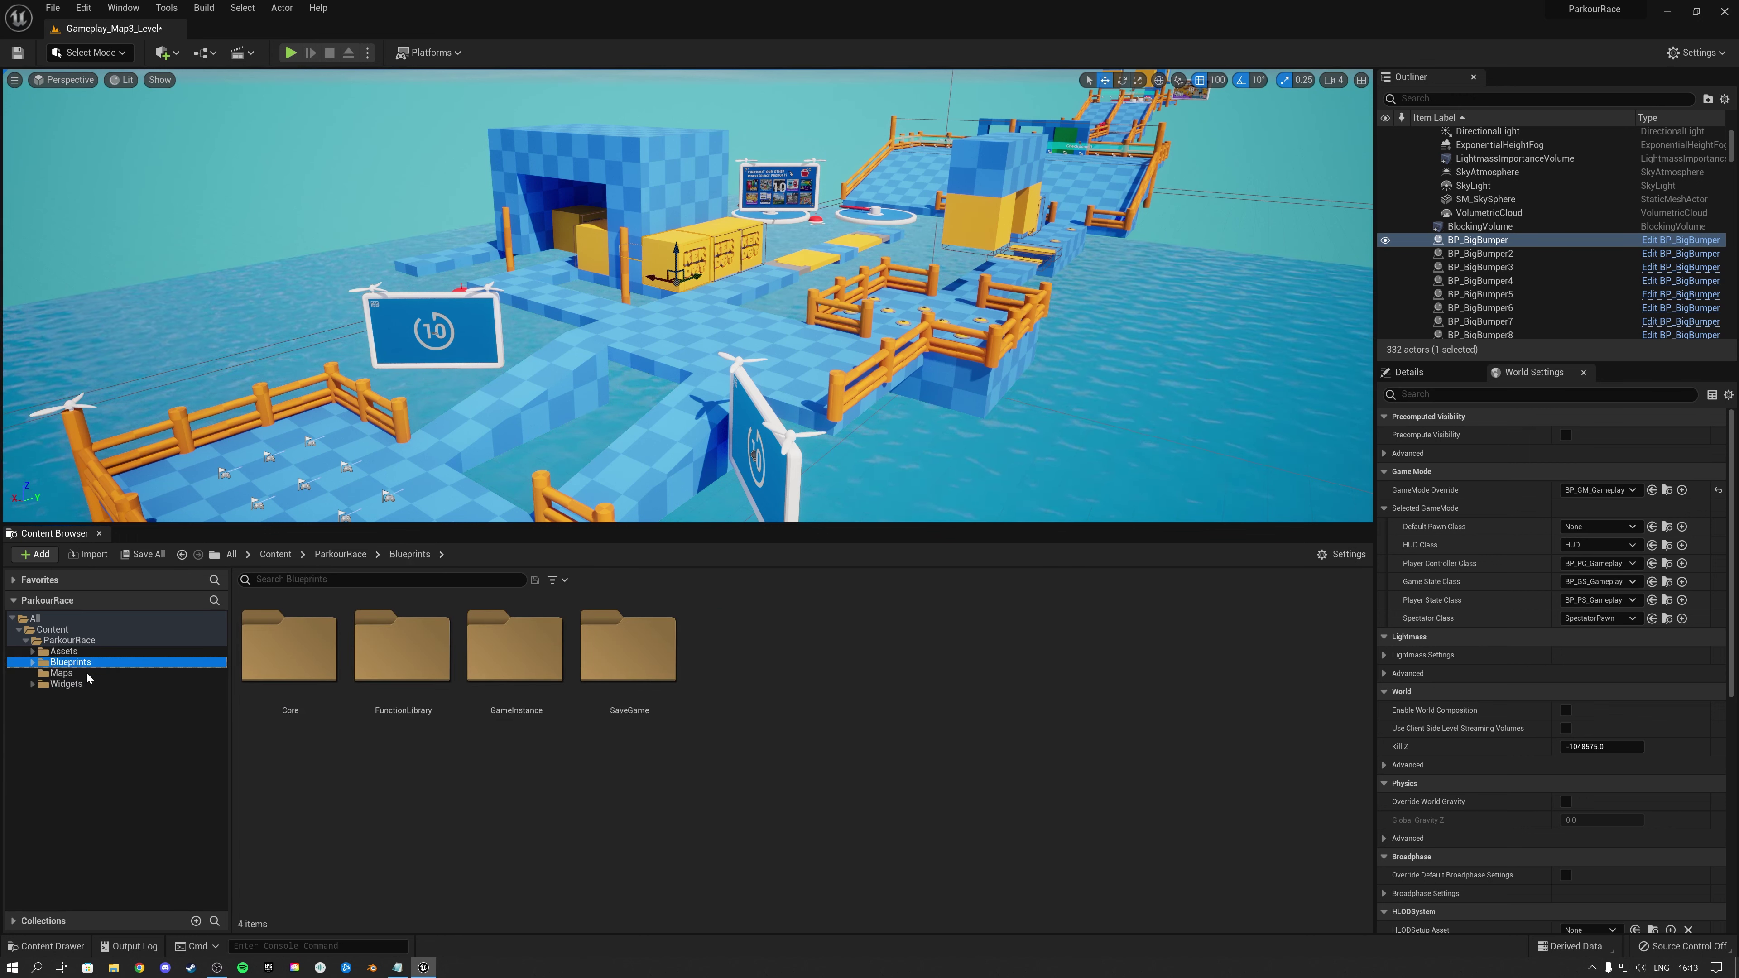
double_click(303, 661)
double_click(303, 663)
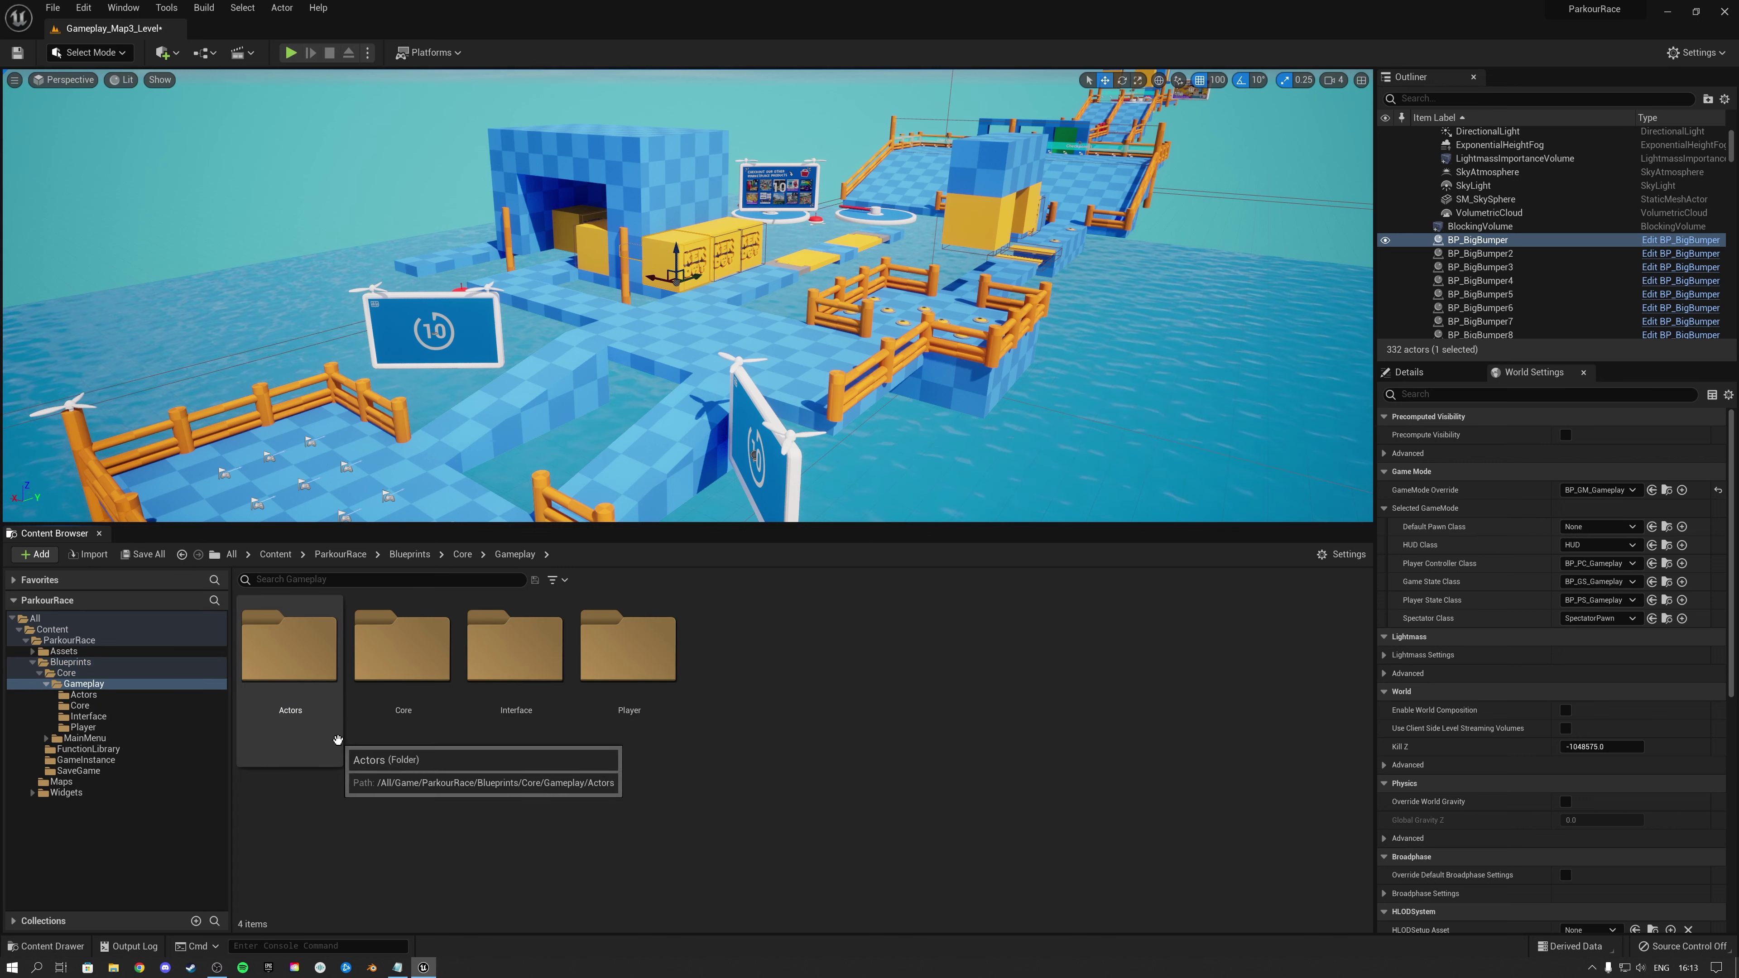
double_click(393, 657)
left_click(285, 664)
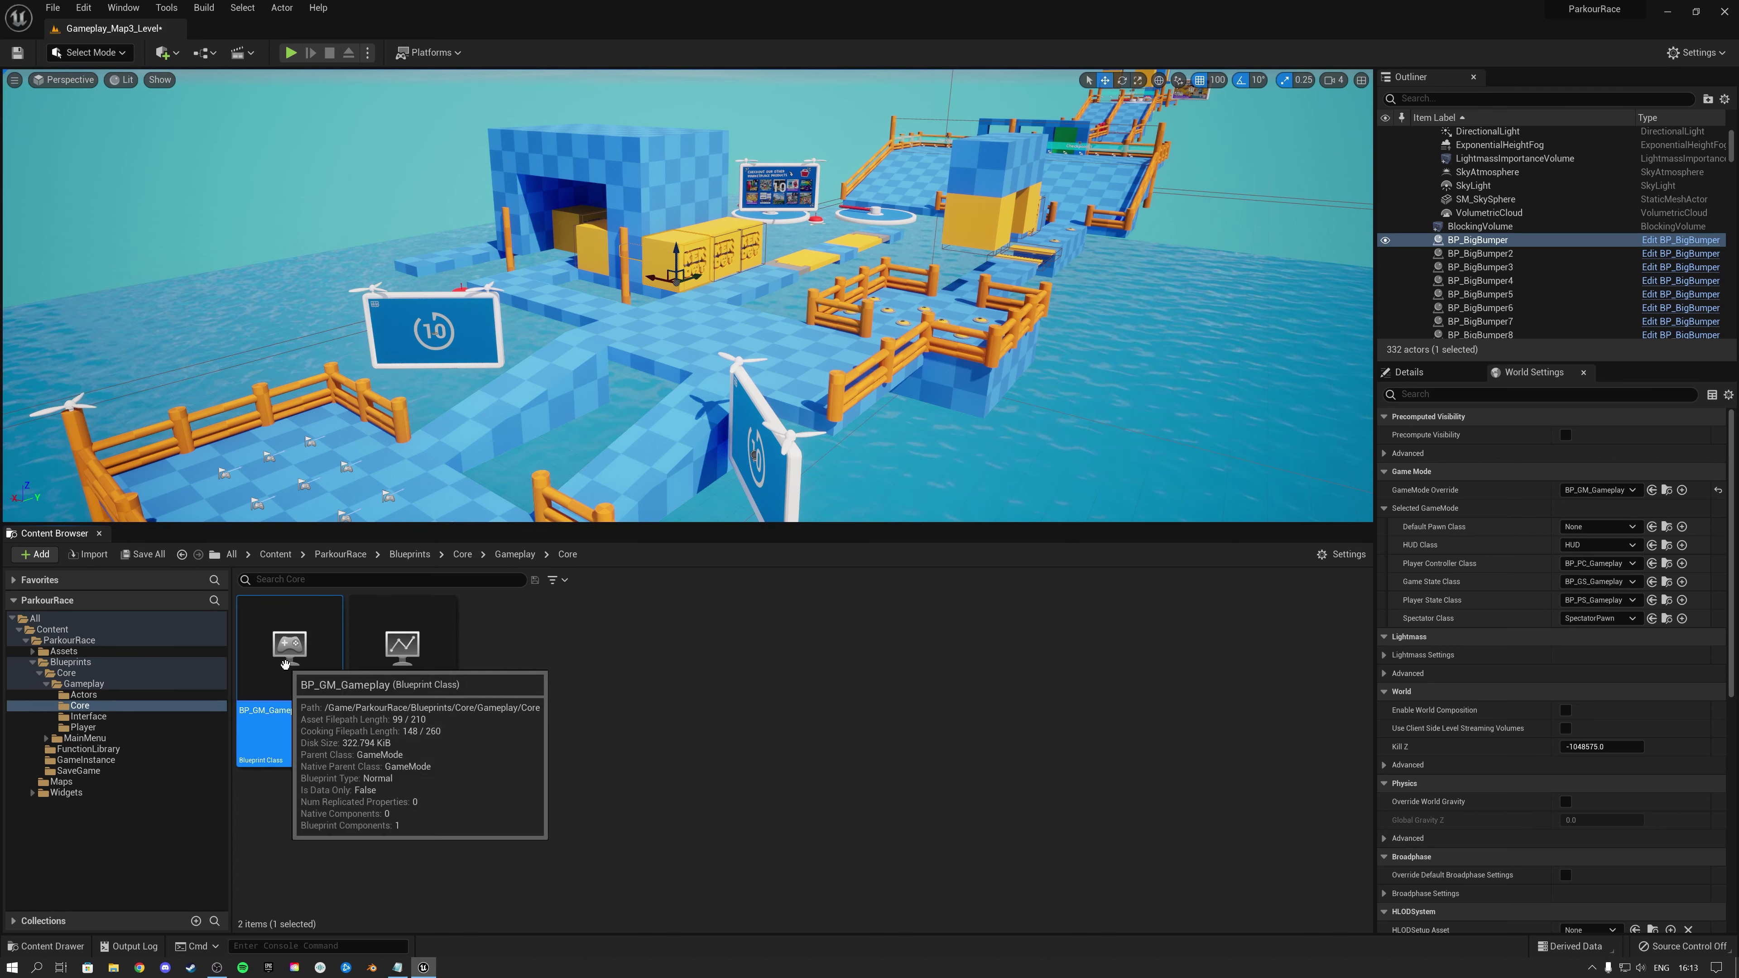
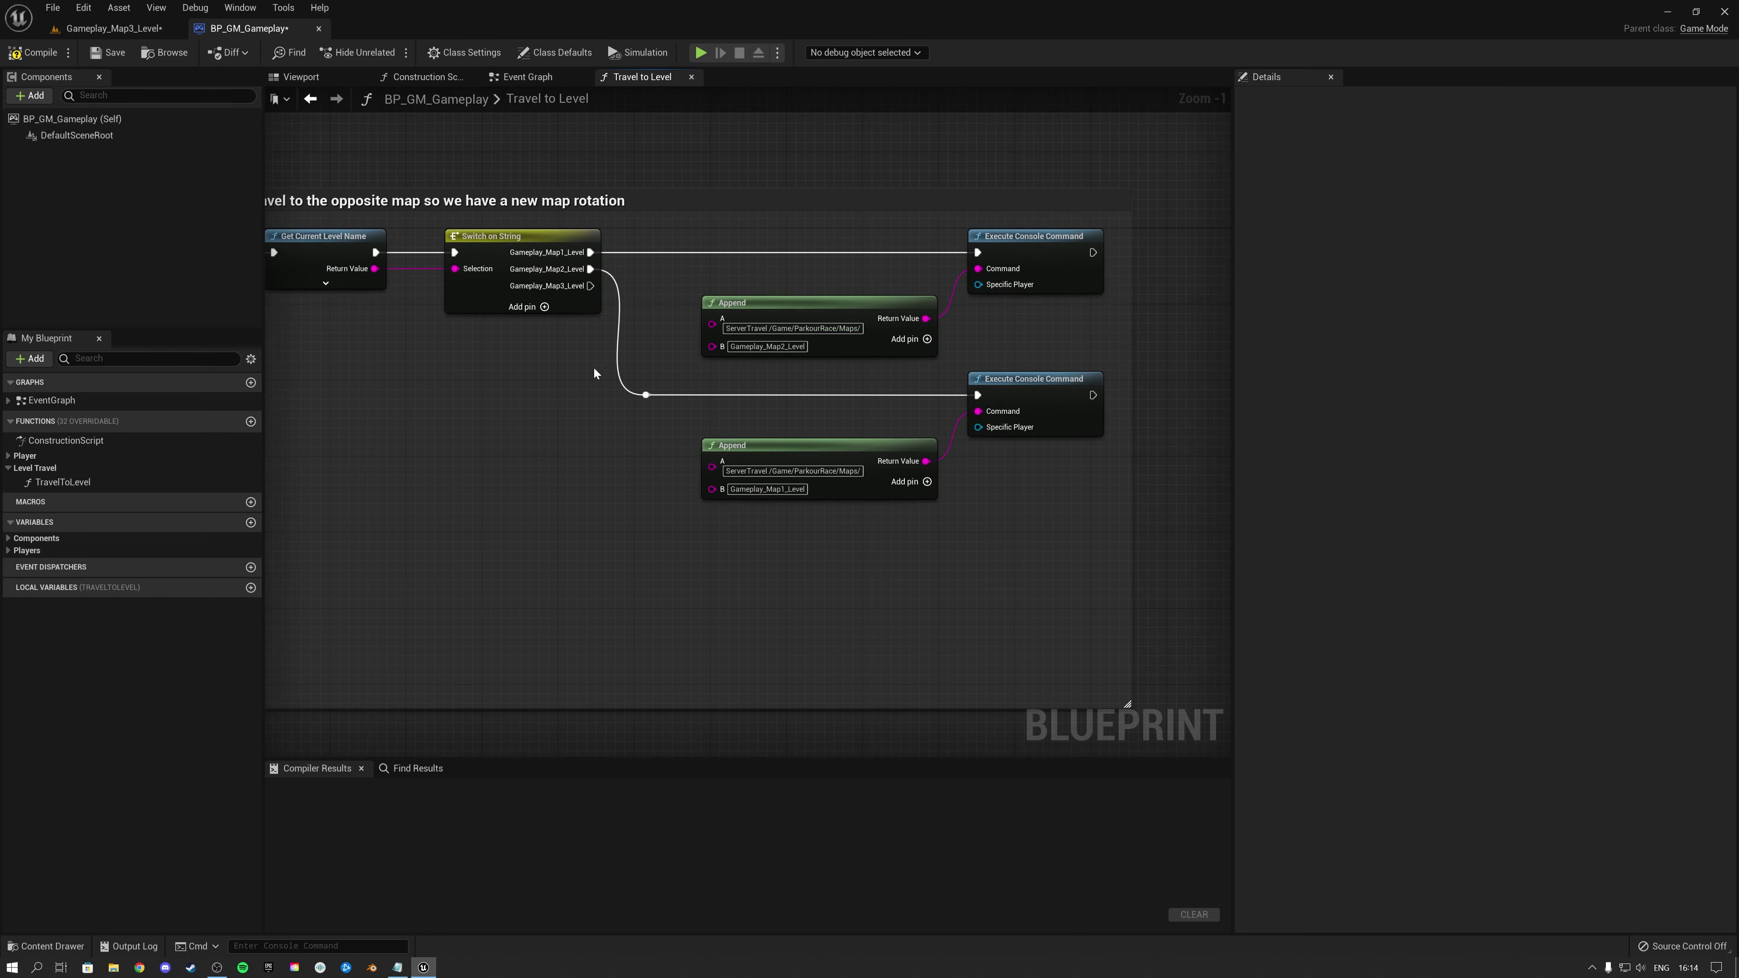
Duplicate the second Append and Execute Console Command pair below the original and connect the switch's Gameplay_Map3_Level output to the copied command node
right_click_drag(681, 452, 624, 385)
left_click_drag(1015, 467, 744, 316)
key("ctrl+c")
key("ctrl+v")
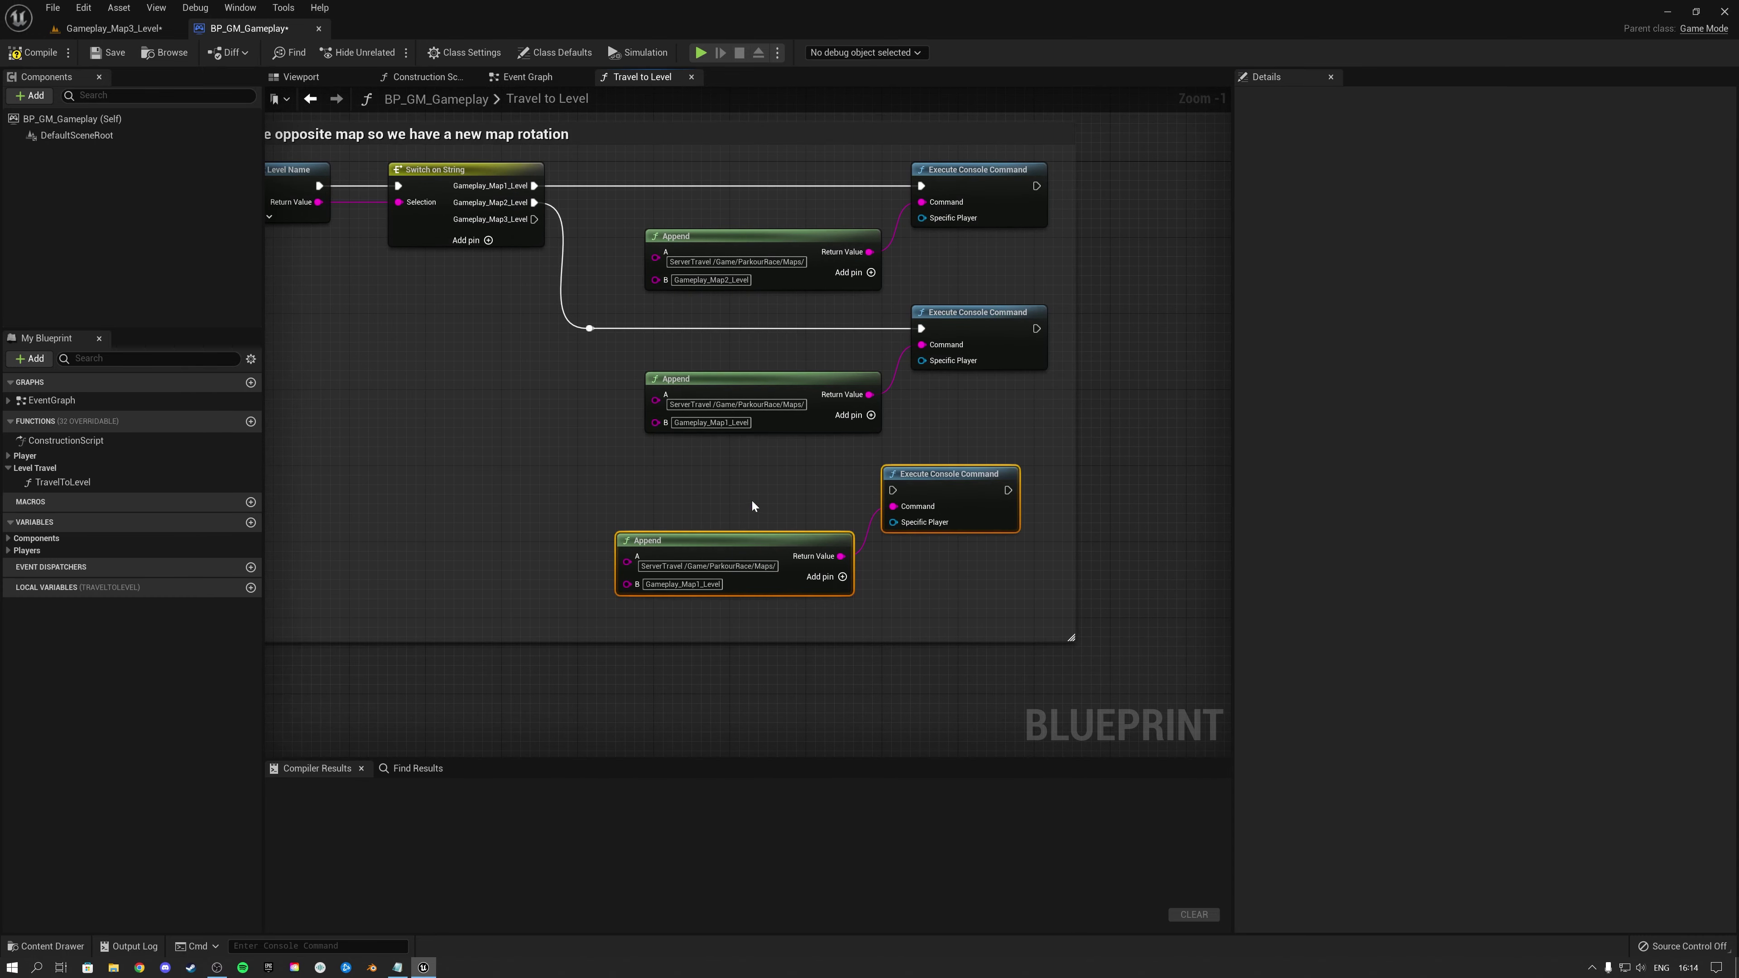
left_click_drag(944, 474, 974, 474)
left_click_drag(535, 219, 923, 493)
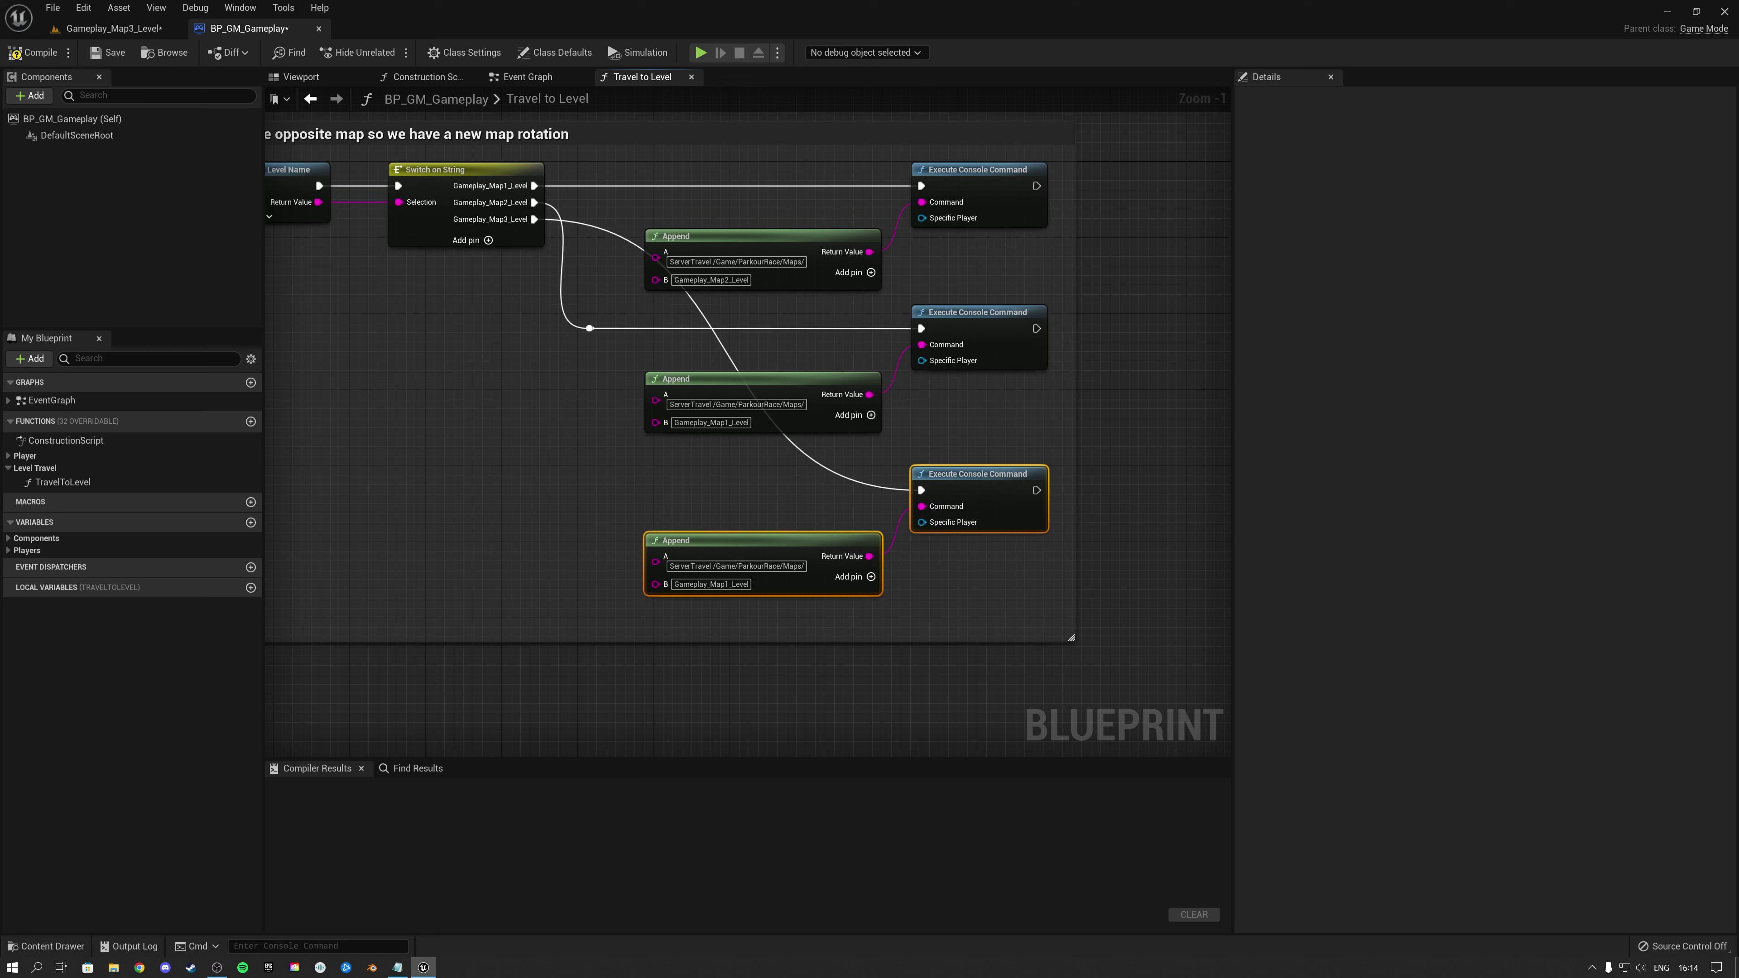
Add a reroute node to the Gameplay_Map3_Level wire, position it beside the third command row, and close the BP_GM_Gameplay editor
double_click(602, 229)
left_click_drag(602, 229, 599, 508)
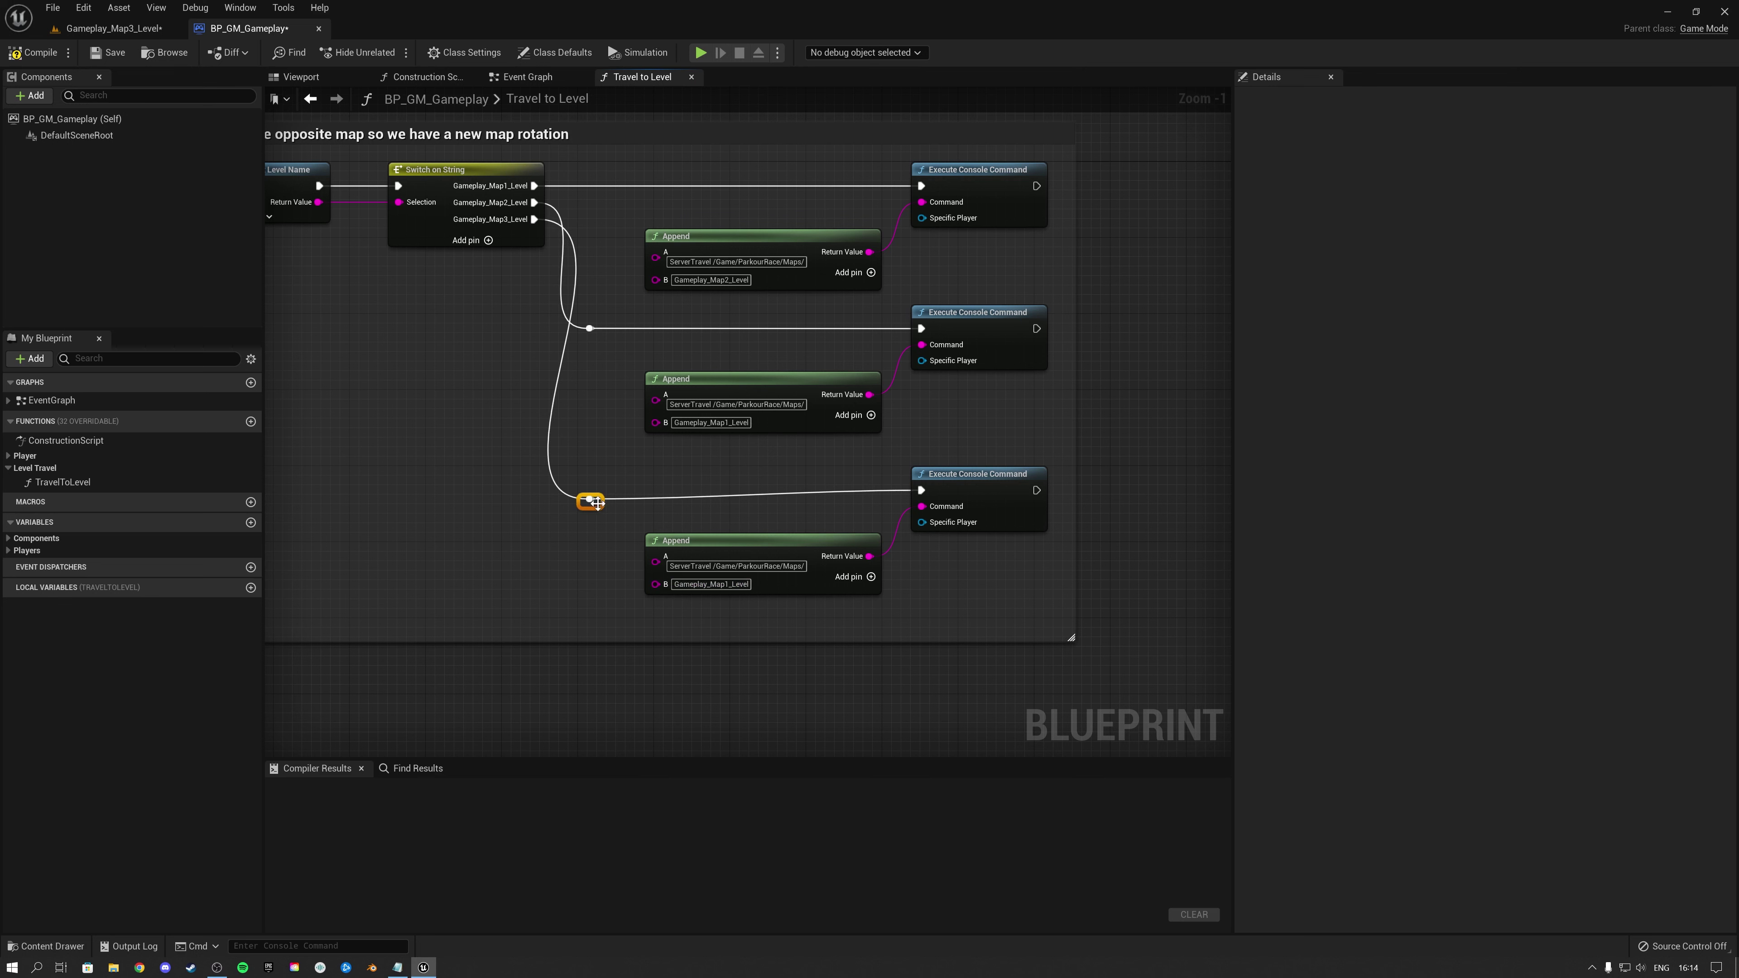
left_click(906, 613)
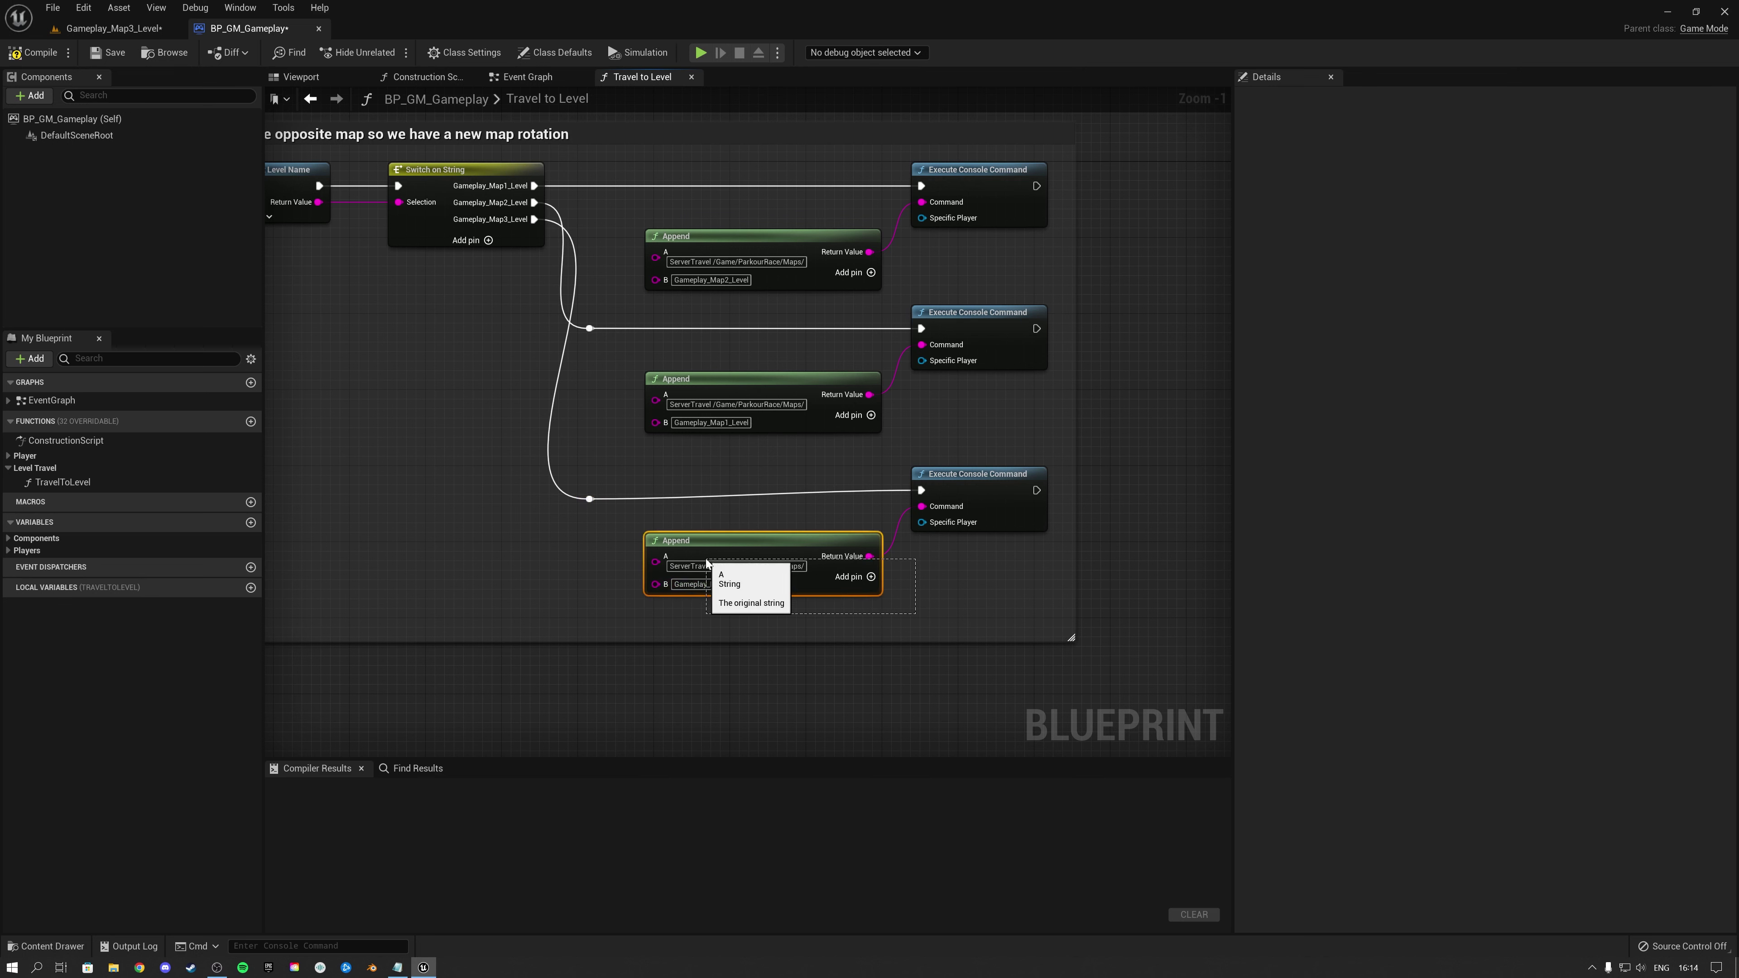
left_click(781, 618)
scroll(989, 581, "down", 3)
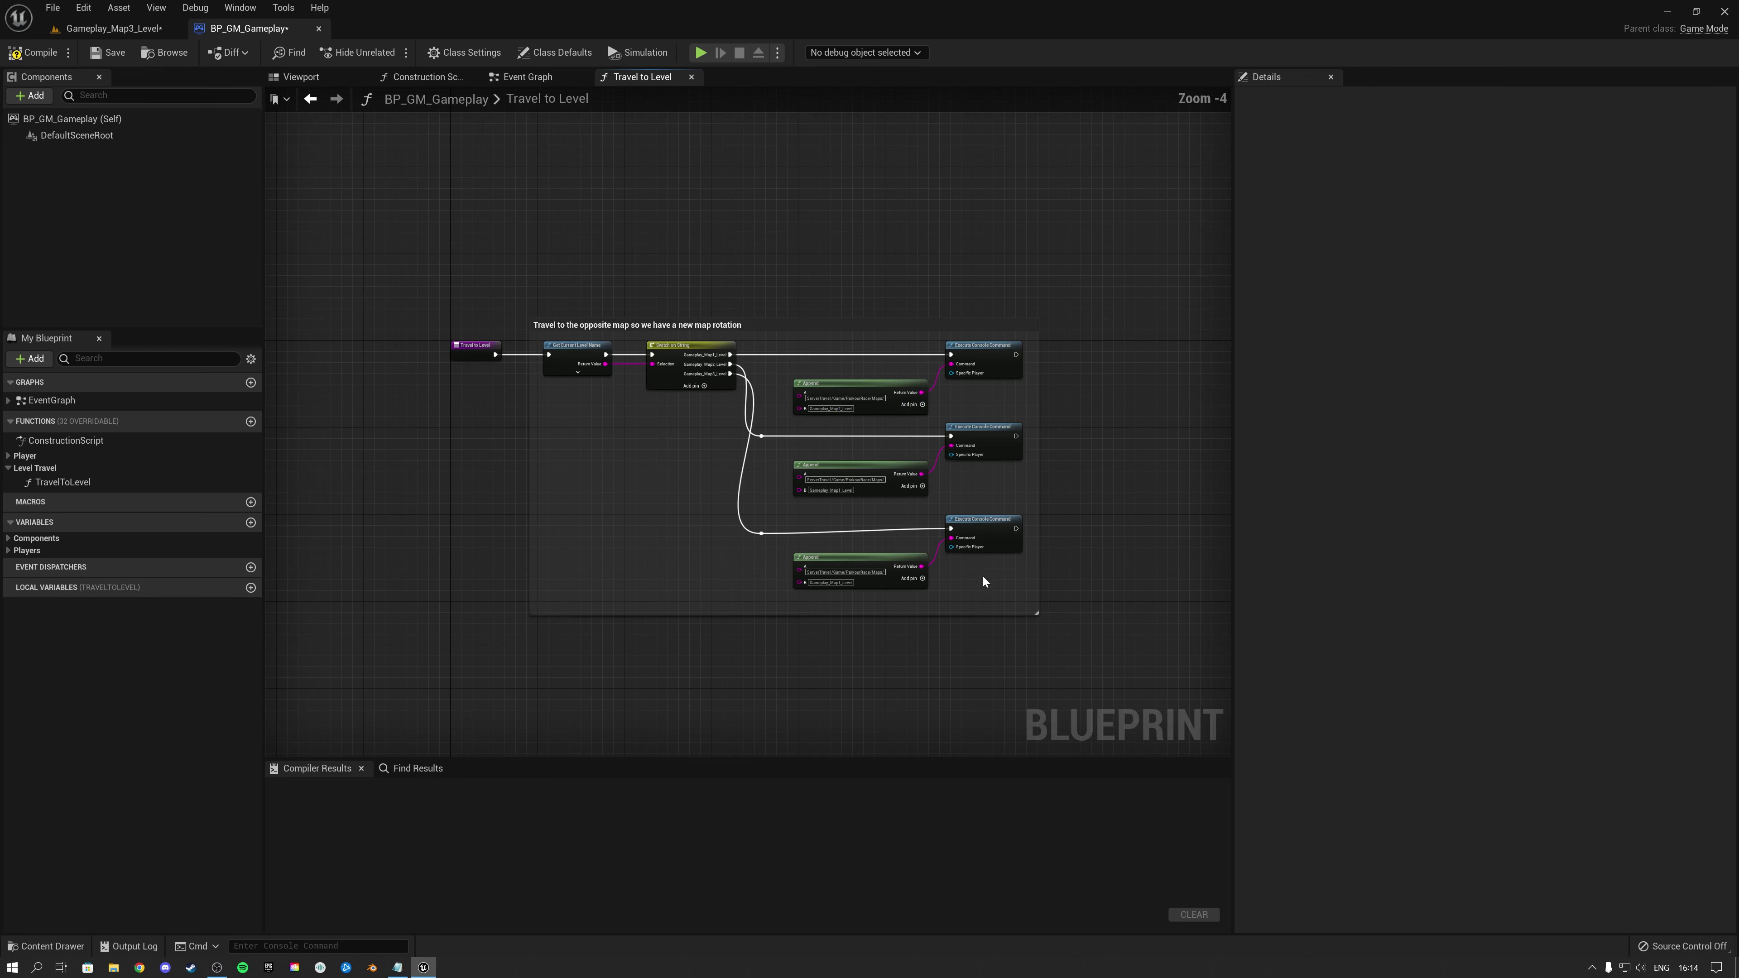
left_click(318, 28)
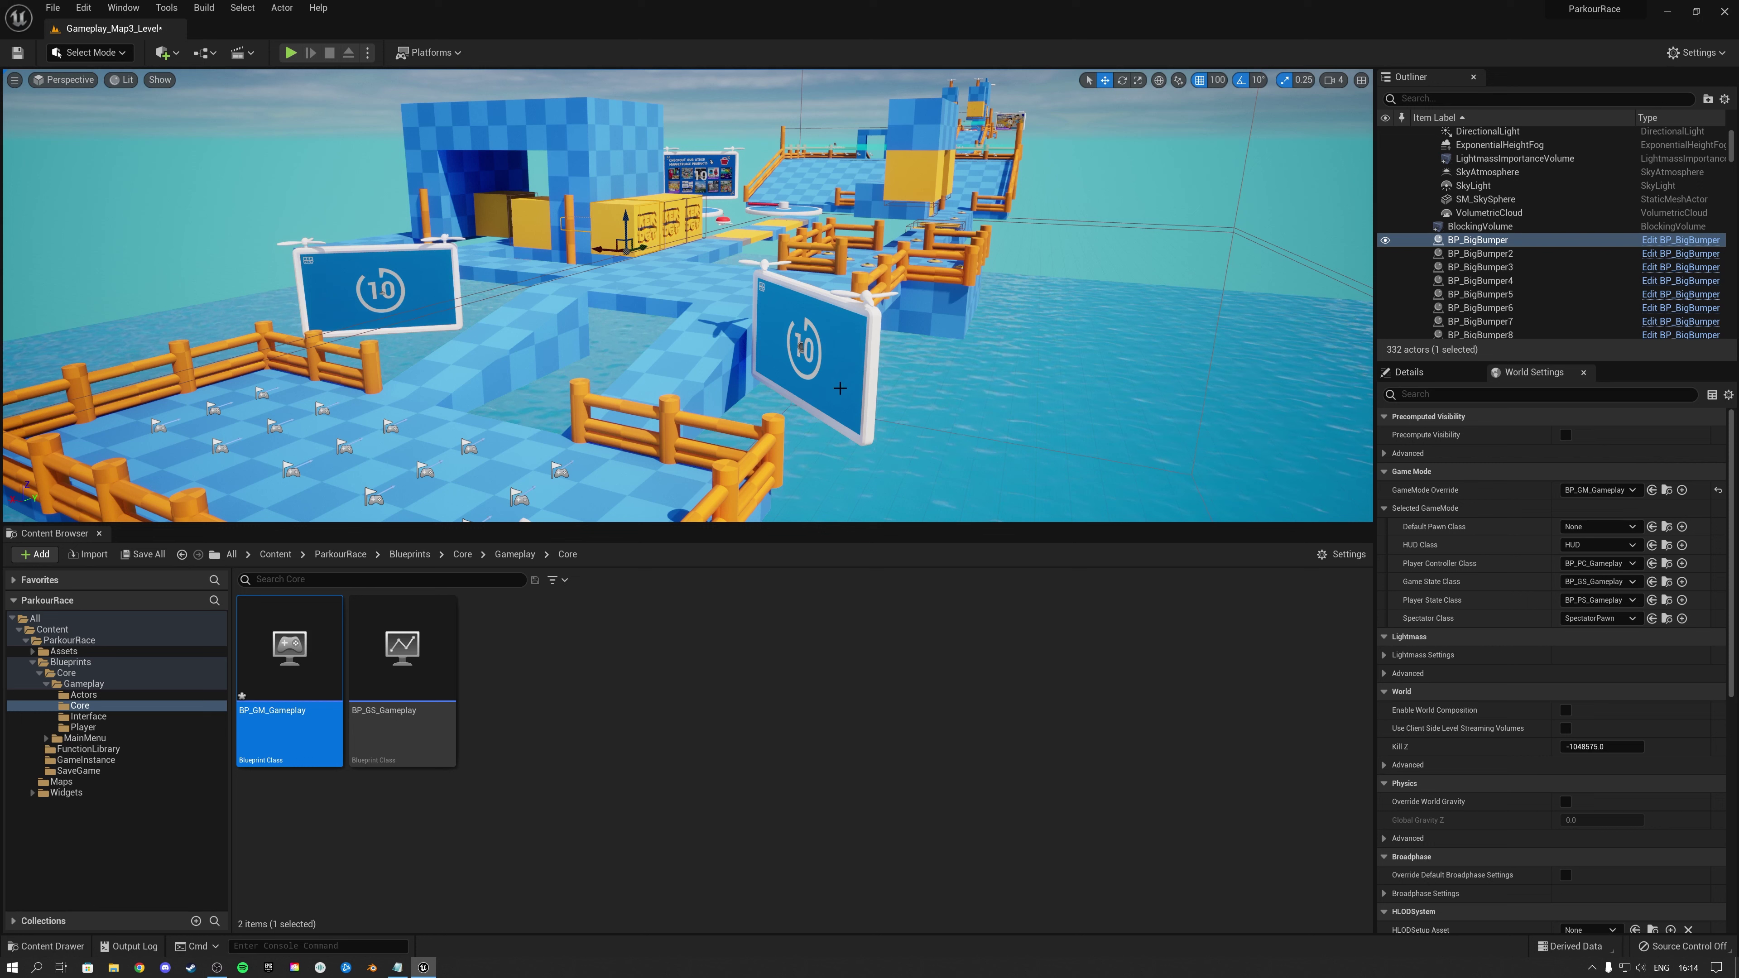
Browse to the Actors folder inside Blueprints/Core/Gameplay
left_click(62, 663)
double_click(321, 688)
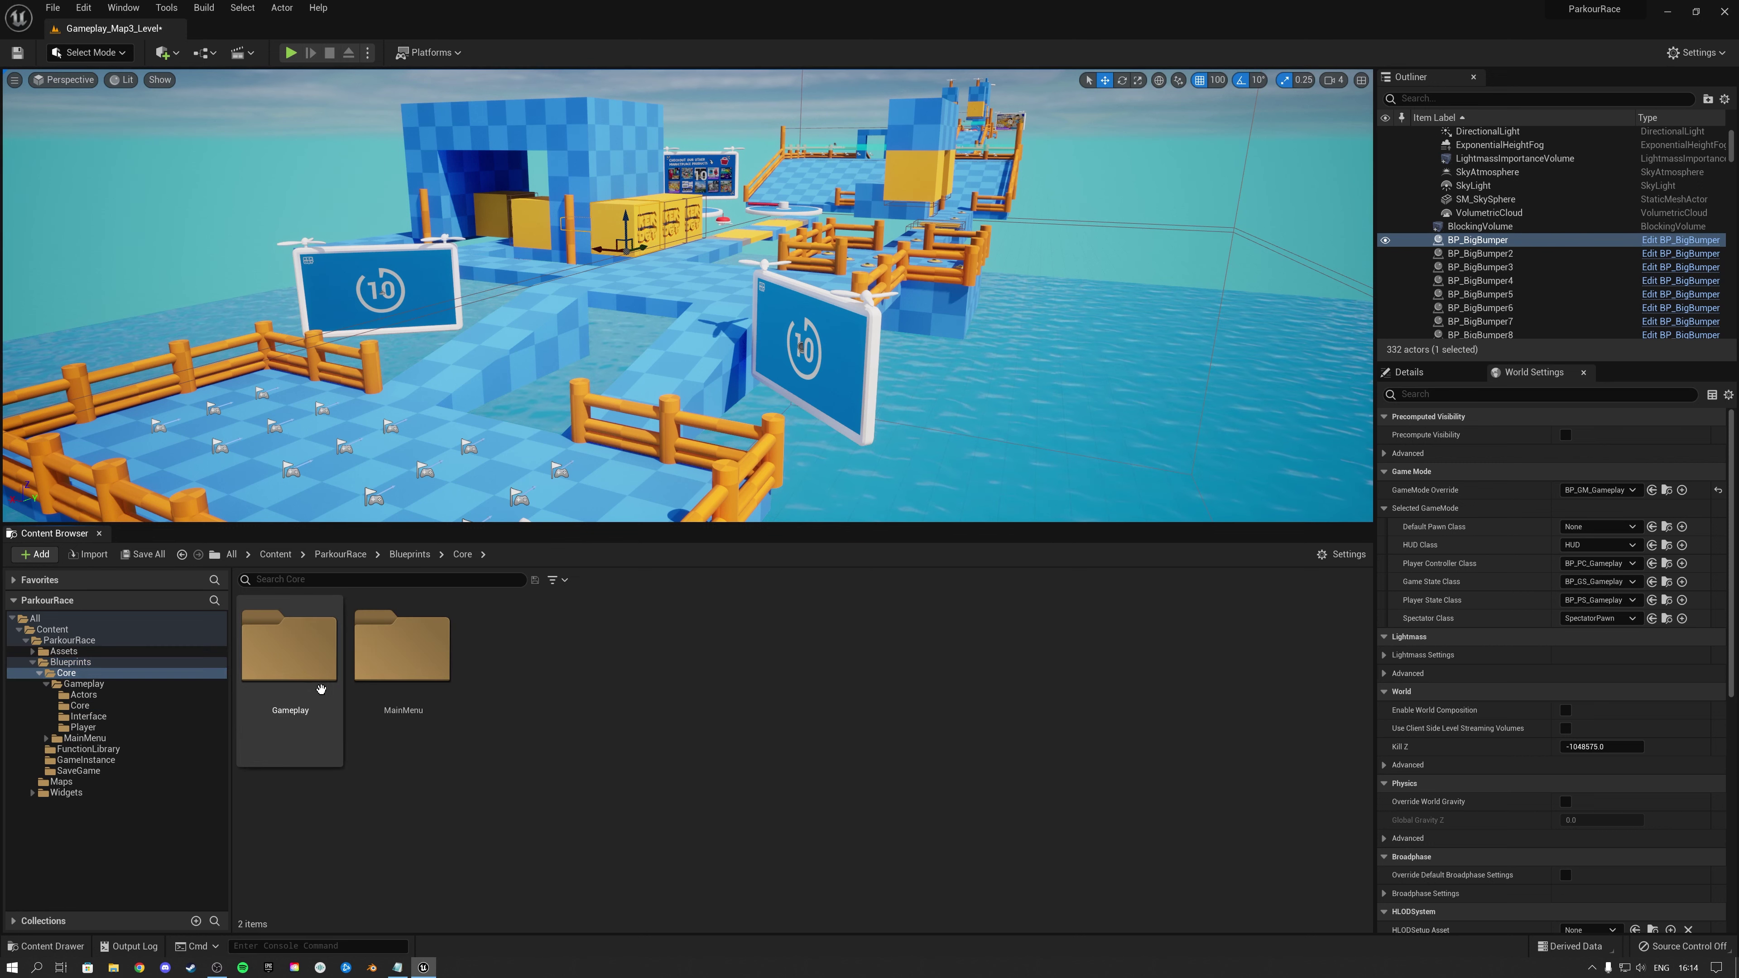
double_click(321, 682)
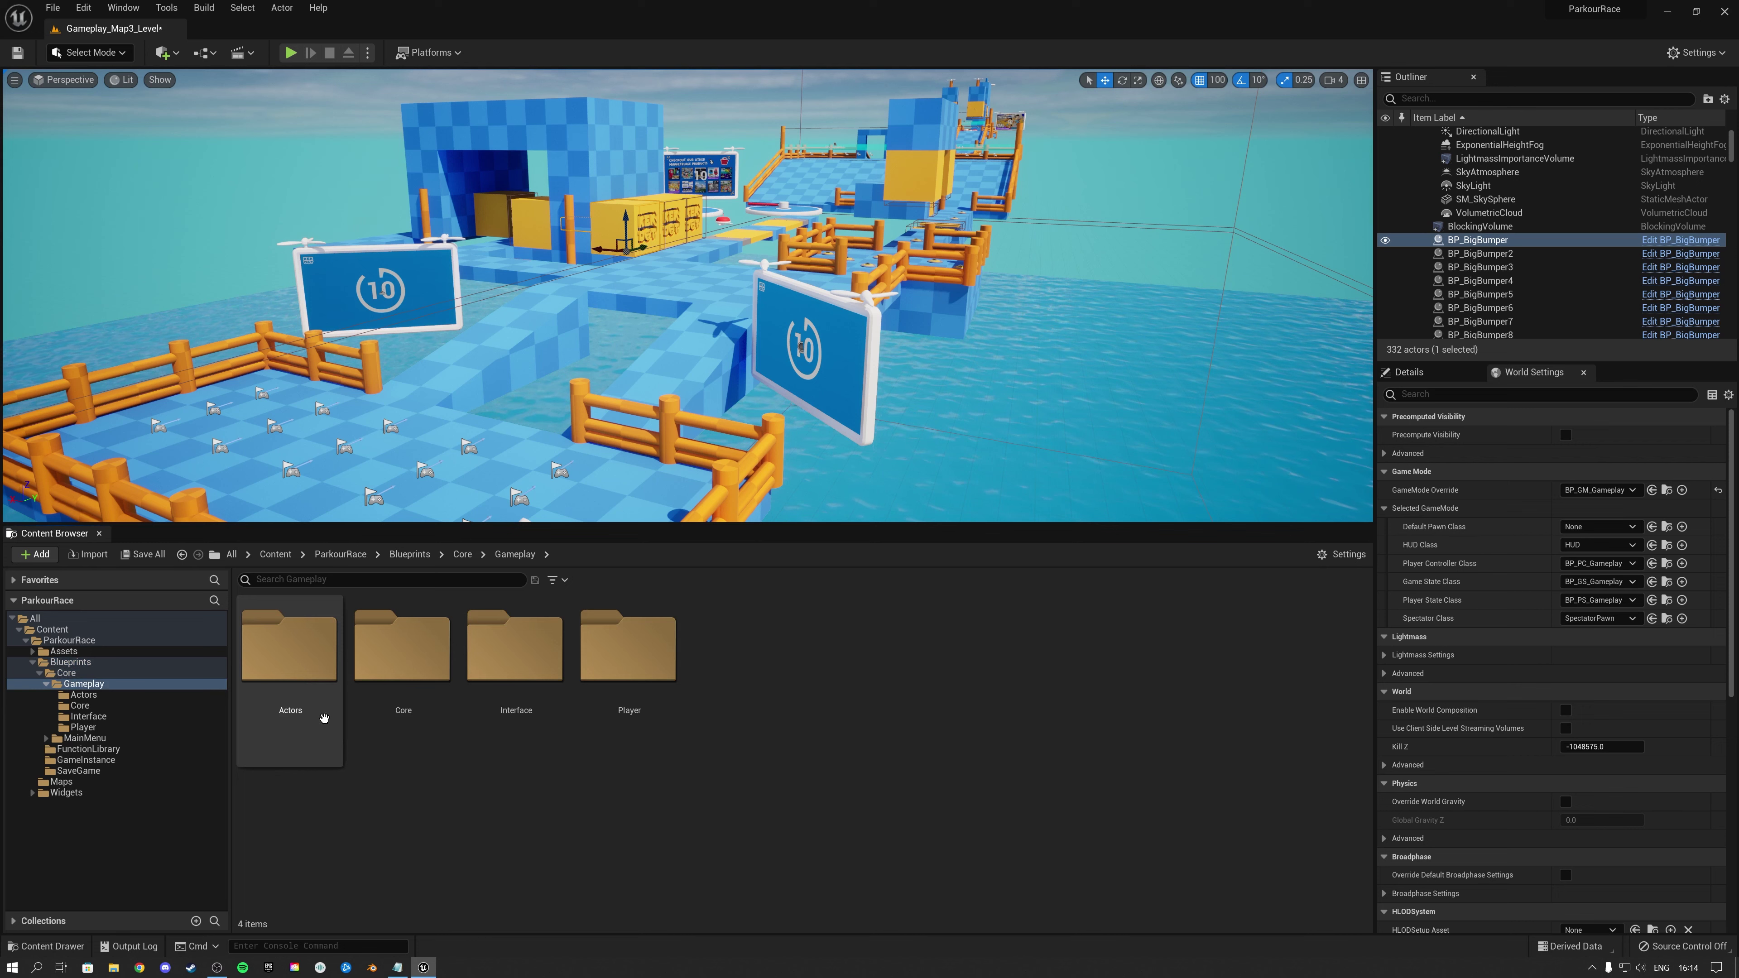
double_click(313, 649)
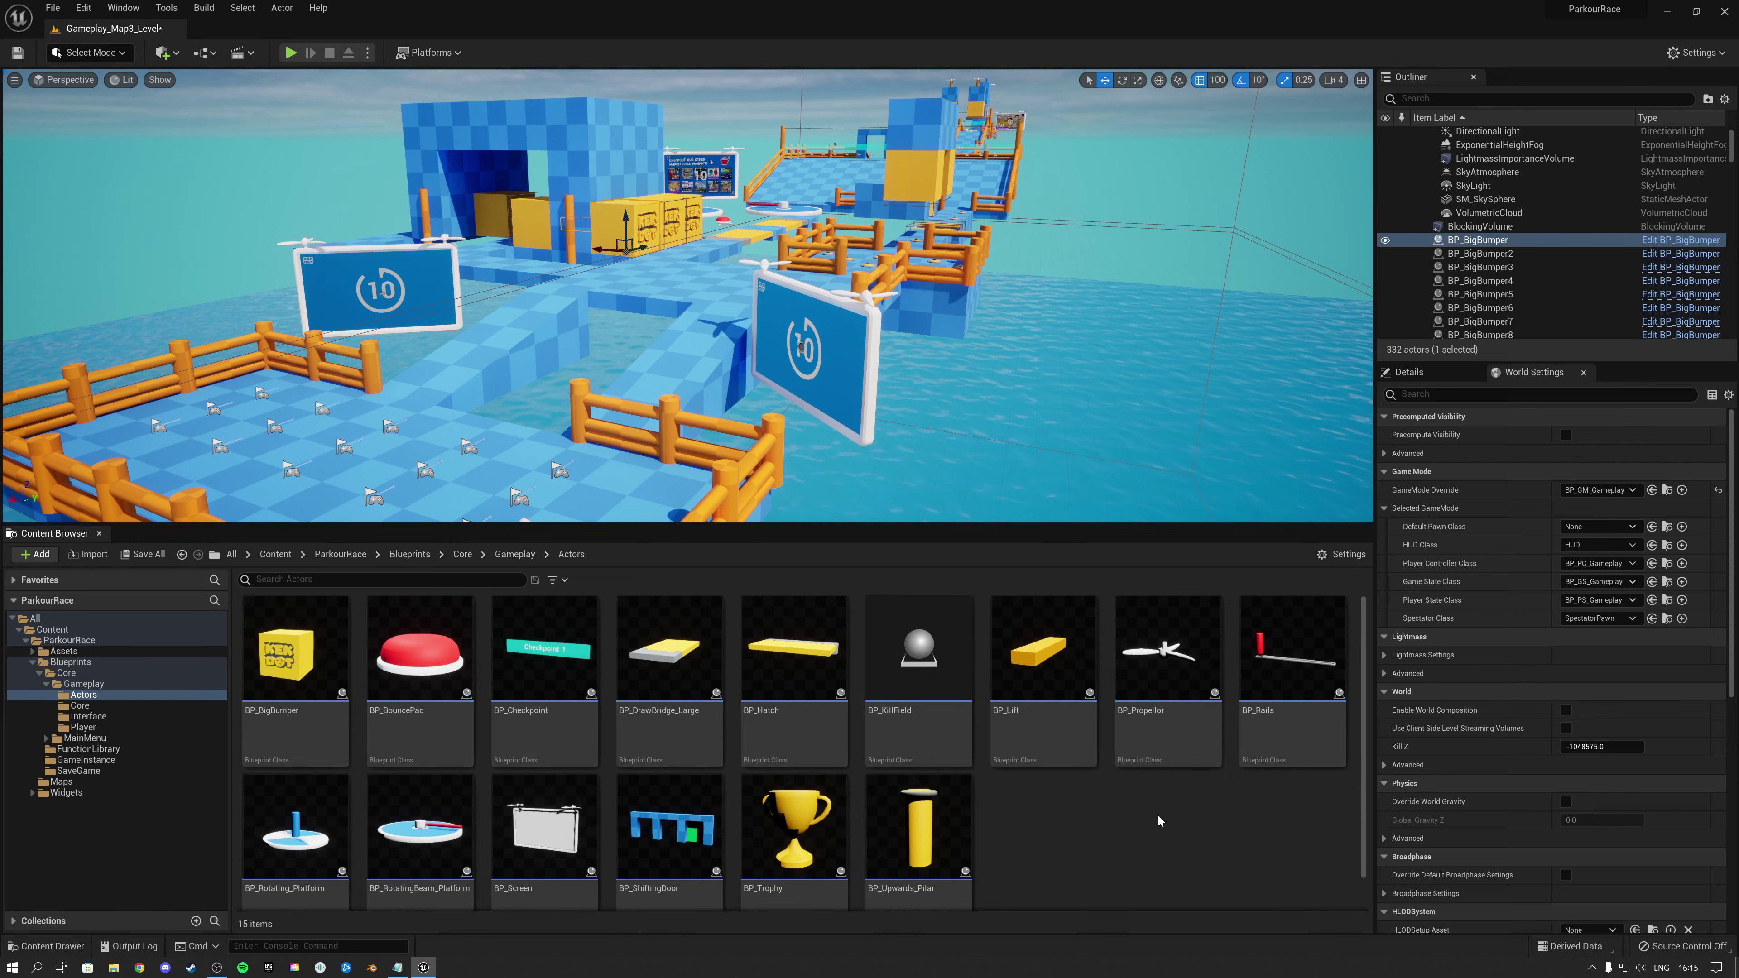
Place a trial Player Start actor beside the existing ones on the fenced starting platform and delete it again
mouse_move(944, 416)
right_mouse_down()
mouse_move(903, 445)
mouse_move(945, 417)
right_mouse_up()
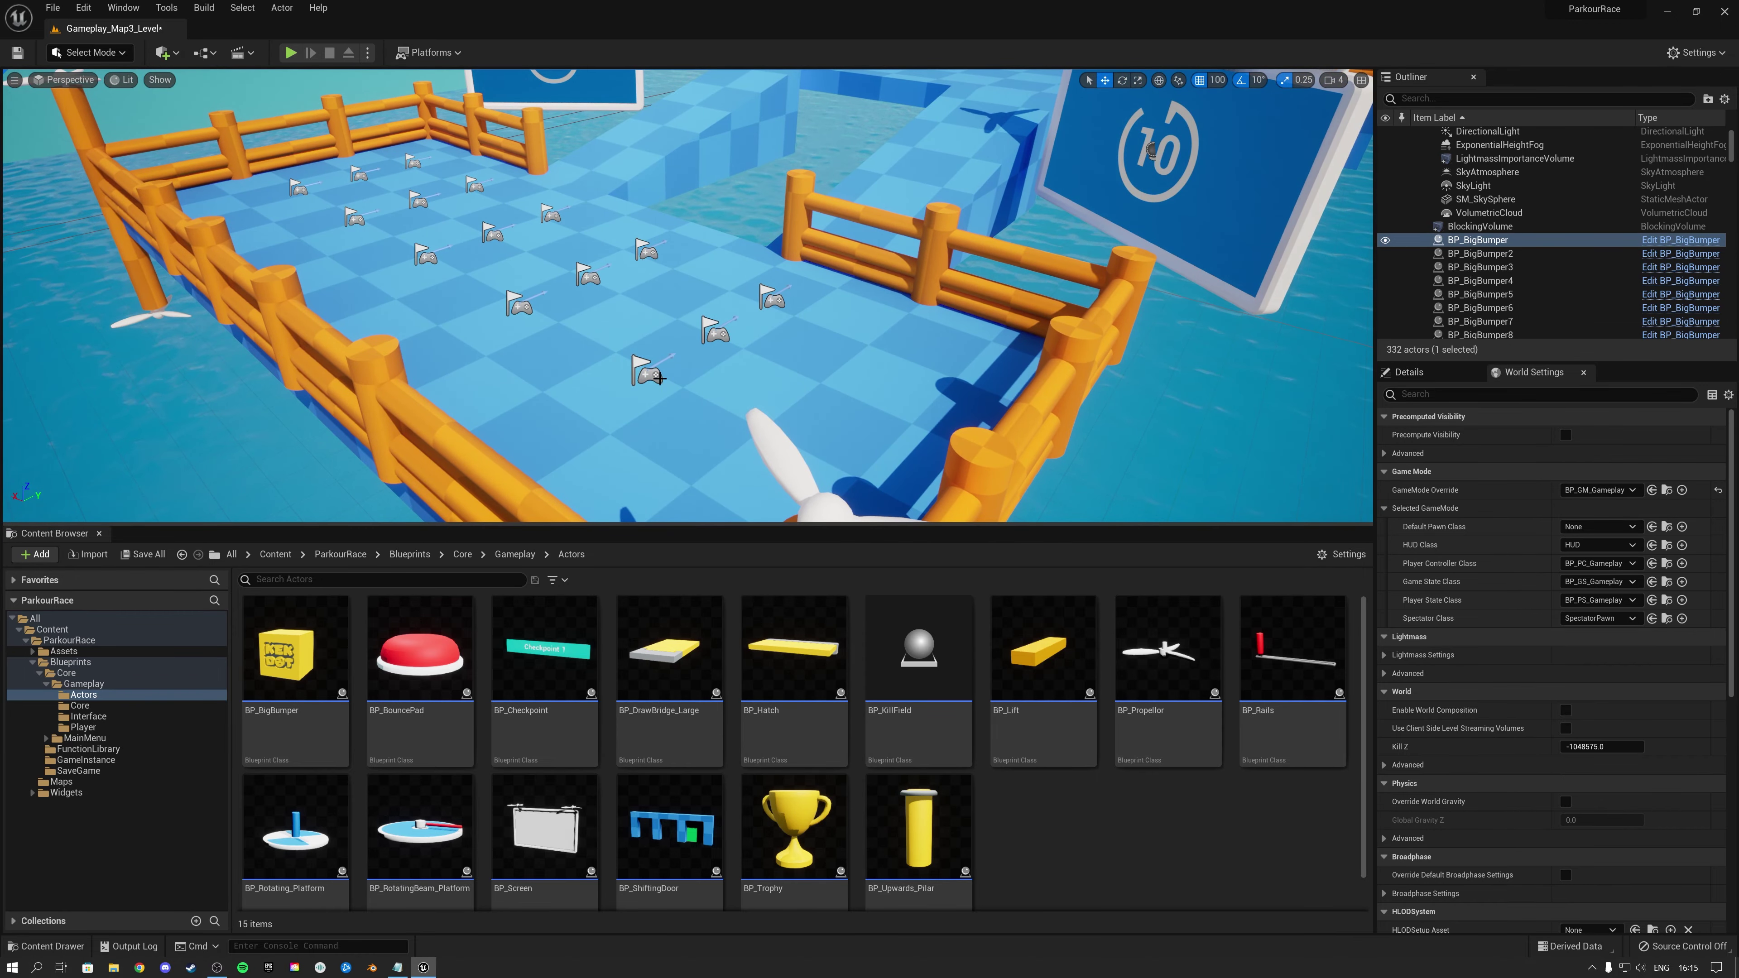
left_click(647, 373)
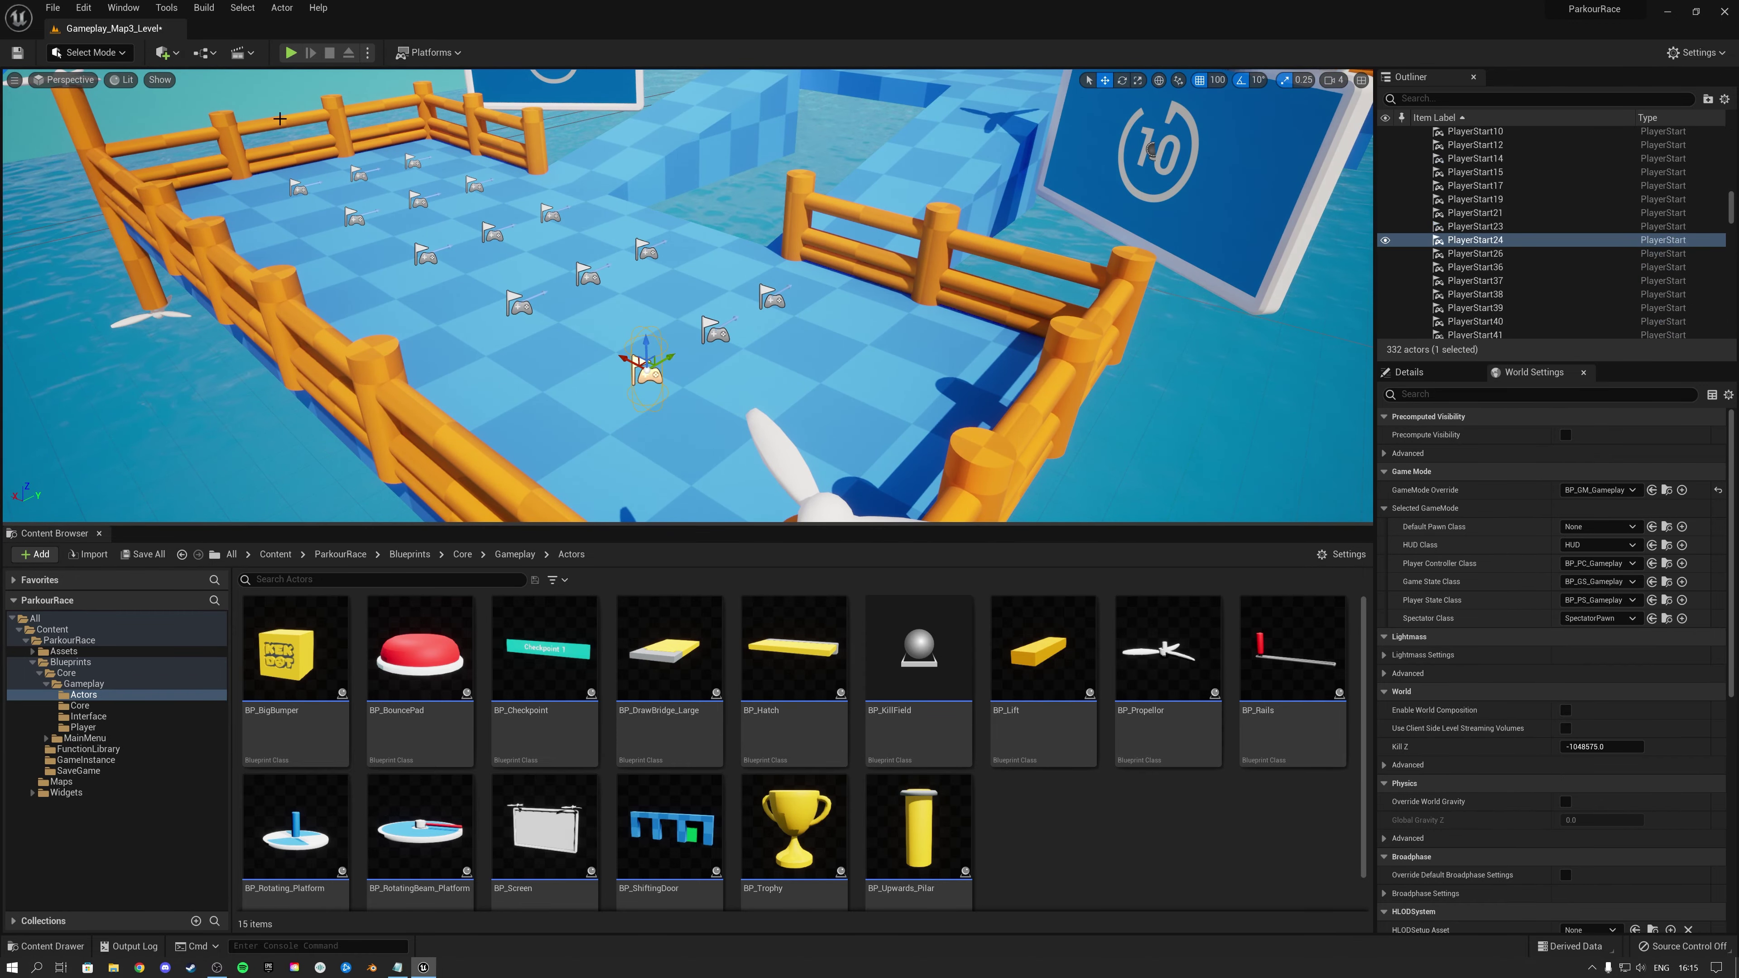
left_click(164, 53)
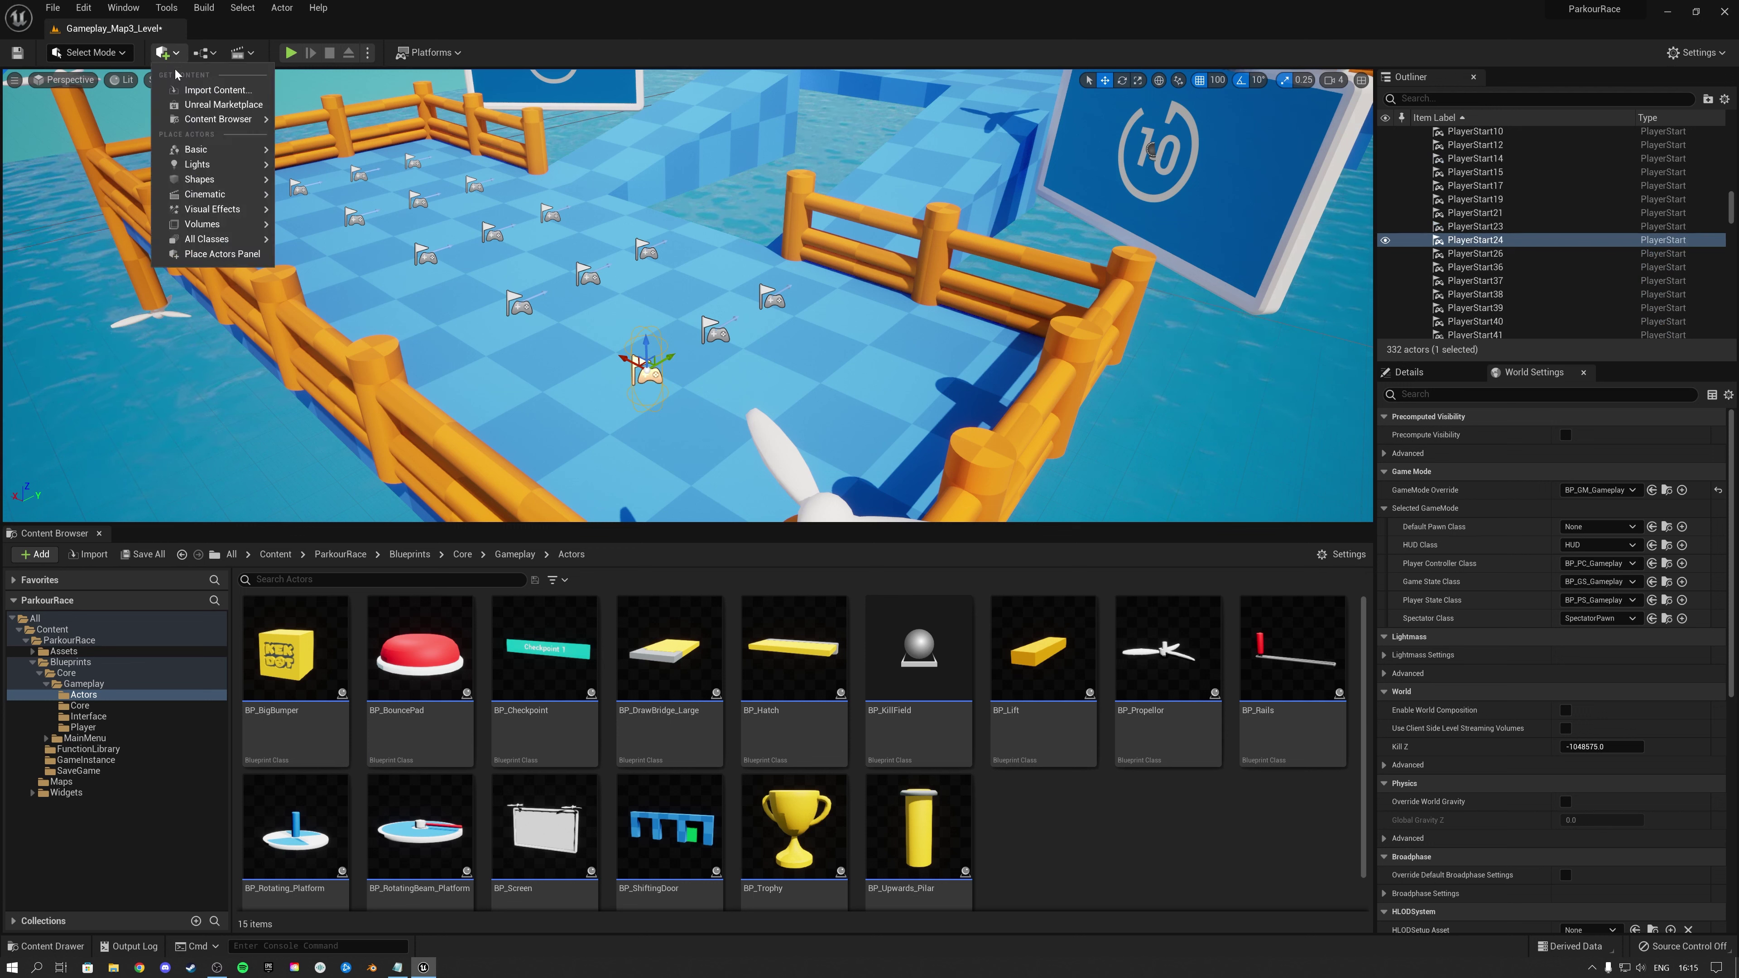
mouse_move(202, 156)
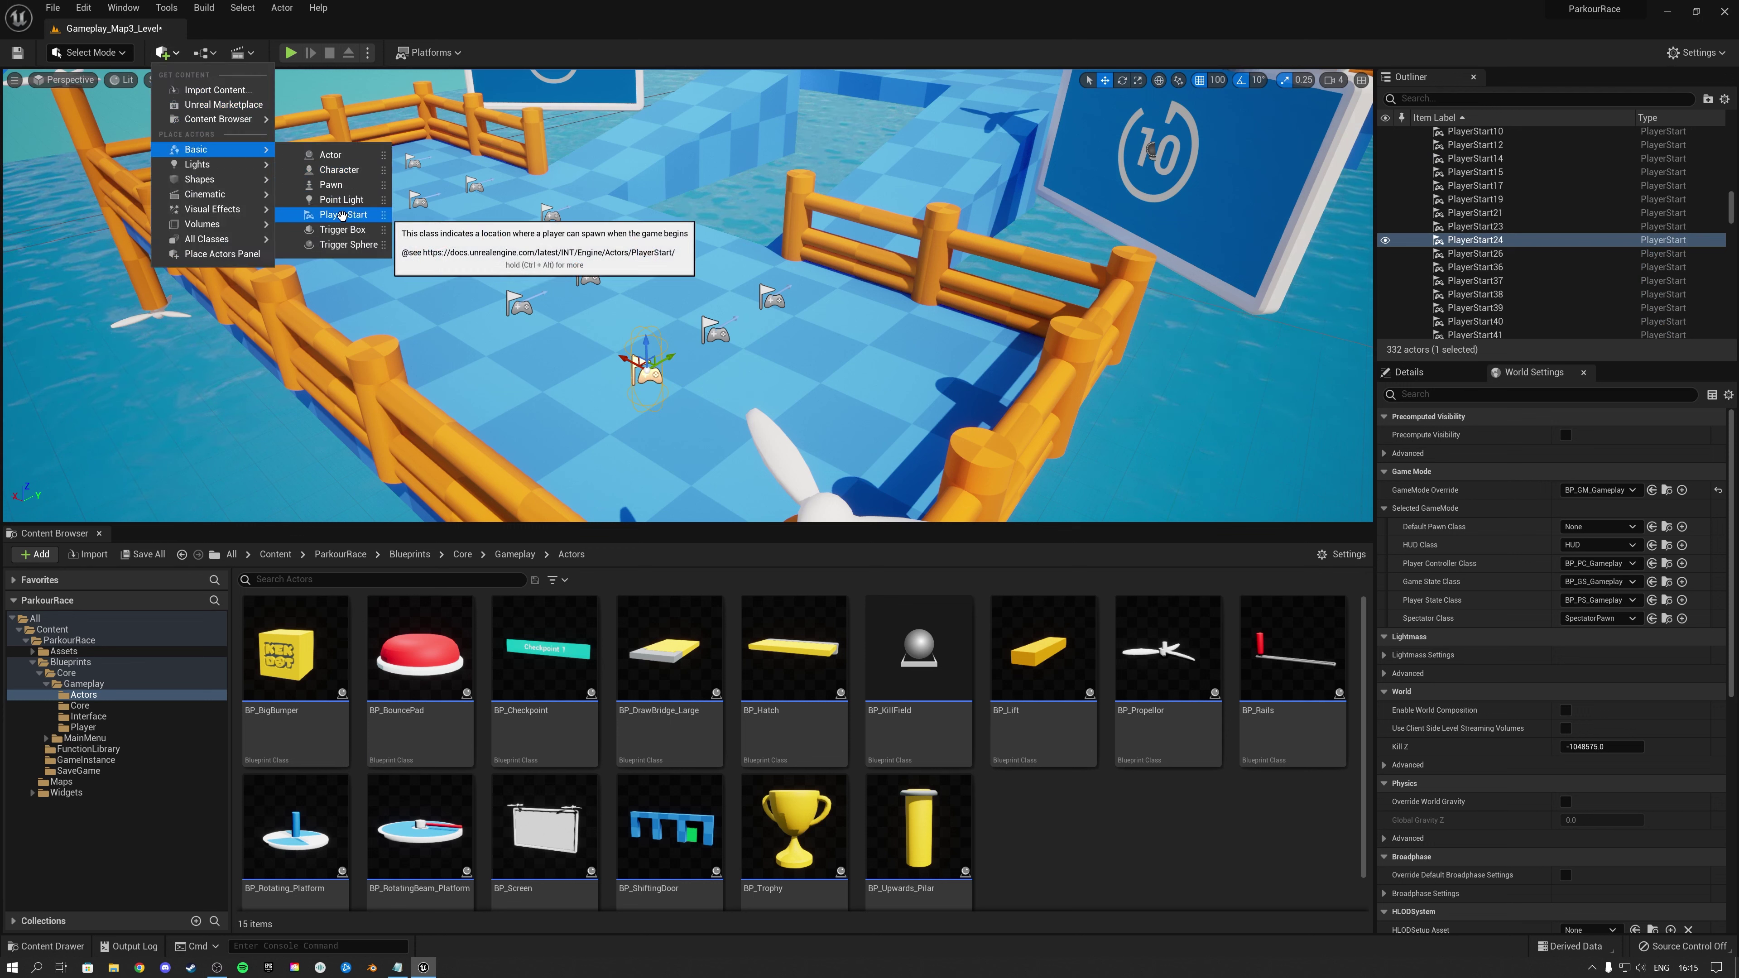
left_click_drag(342, 214, 569, 370)
right_click_drag(730, 342, 657, 363)
key("w")
right_click_drag(821, 307, 856, 274)
right_click_drag(553, 385, 575, 378)
key("s")
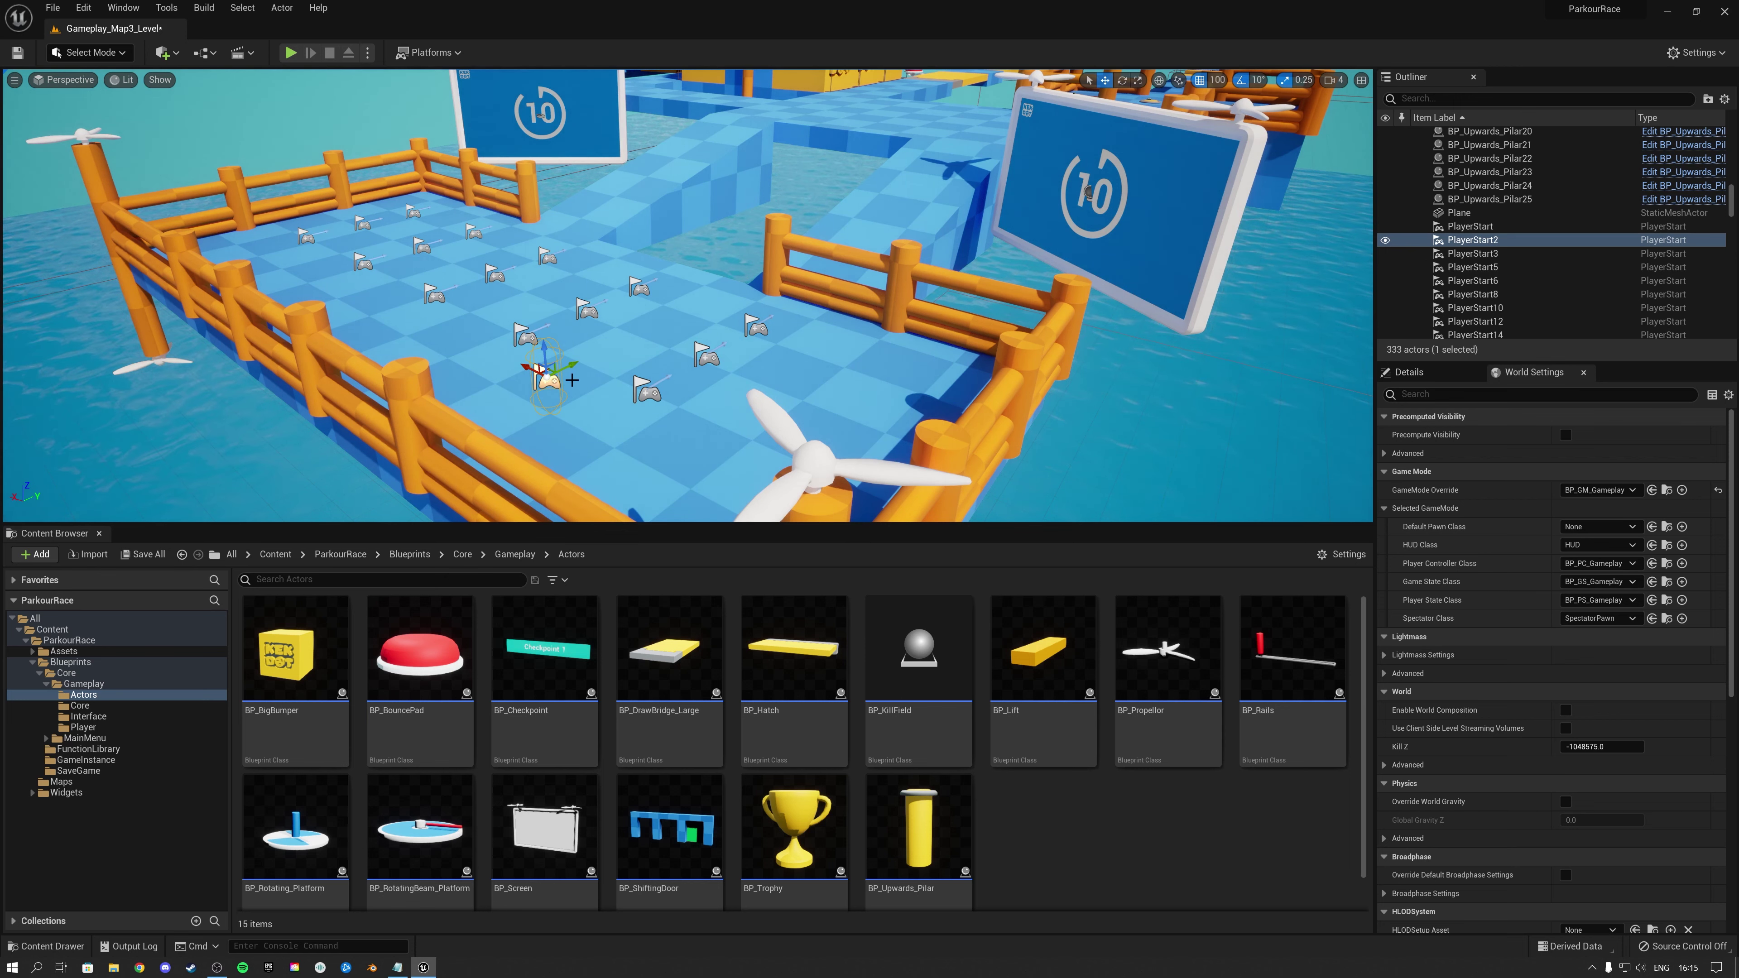
key("Delete")
Playtest the level briefly from the starting platform and stop the session
mouse_move(713, 308)
right_mouse_down()
mouse_move(760, 311)
mouse_move(684, 318)
mouse_move(705, 308)
right_mouse_up()
key("w")
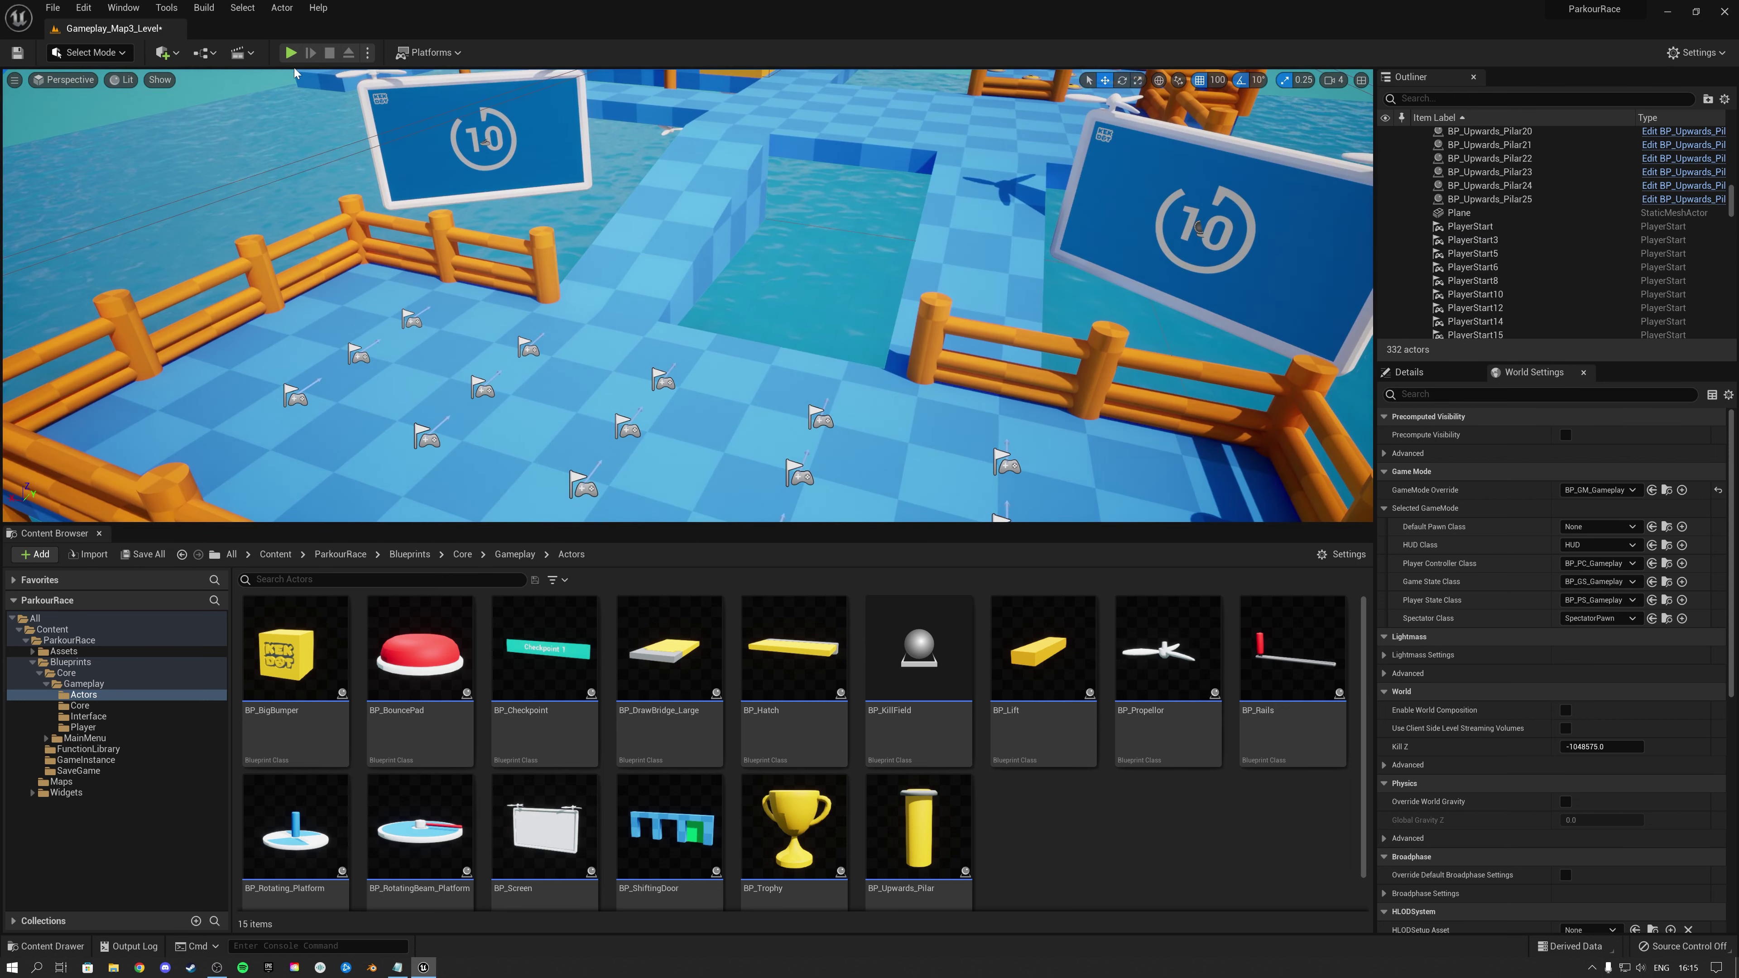
left_click(290, 52)
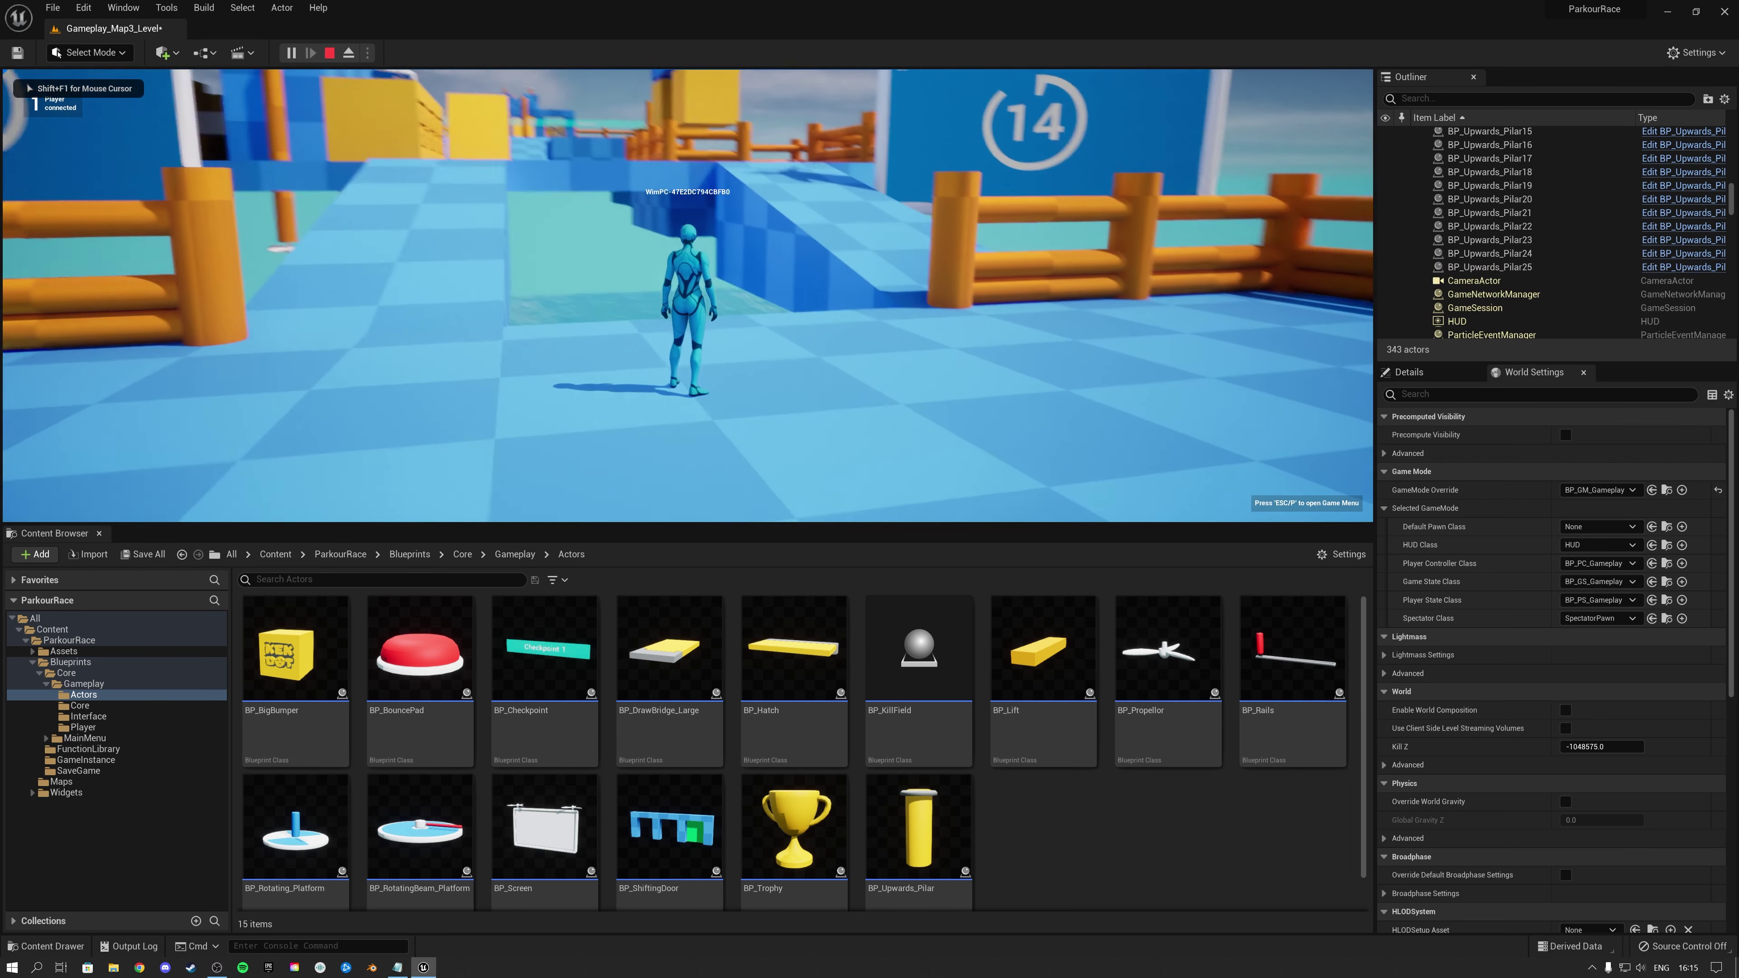
key("w")
key("Escape")
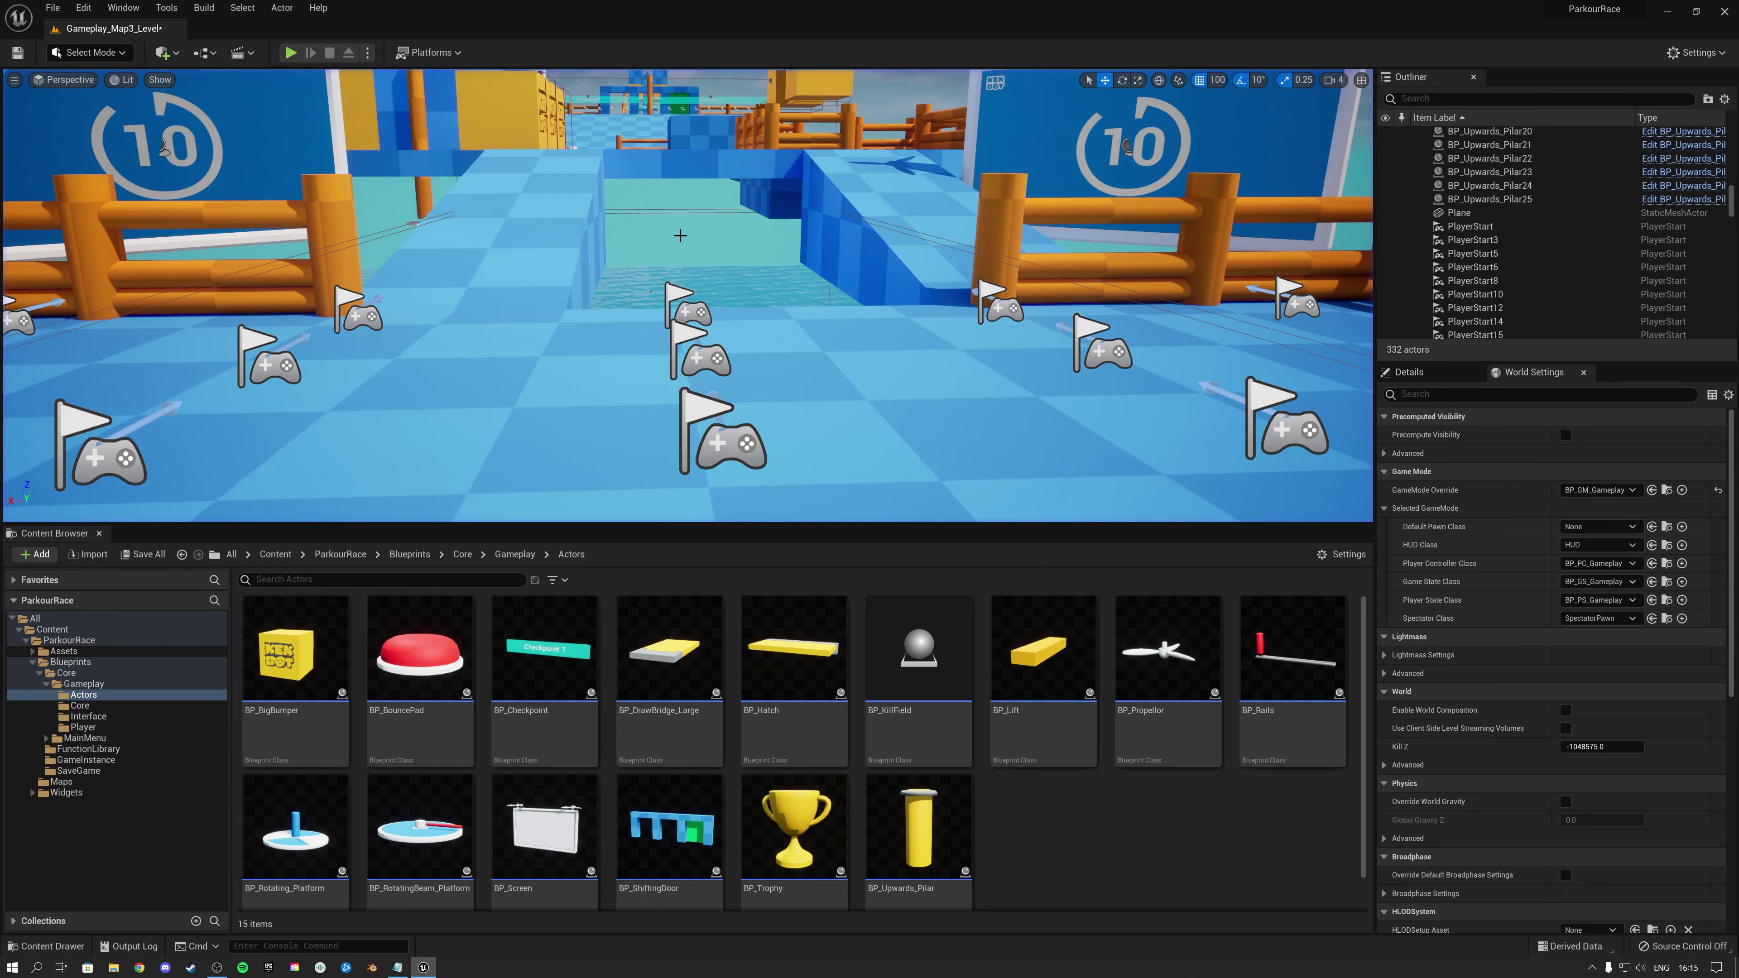
Place another BP_Screen actor in front of BP_Screen2 beside the starting platform, angled to match it
key("s")
right_click_drag(679, 235, 722, 282)
left_click(828, 257)
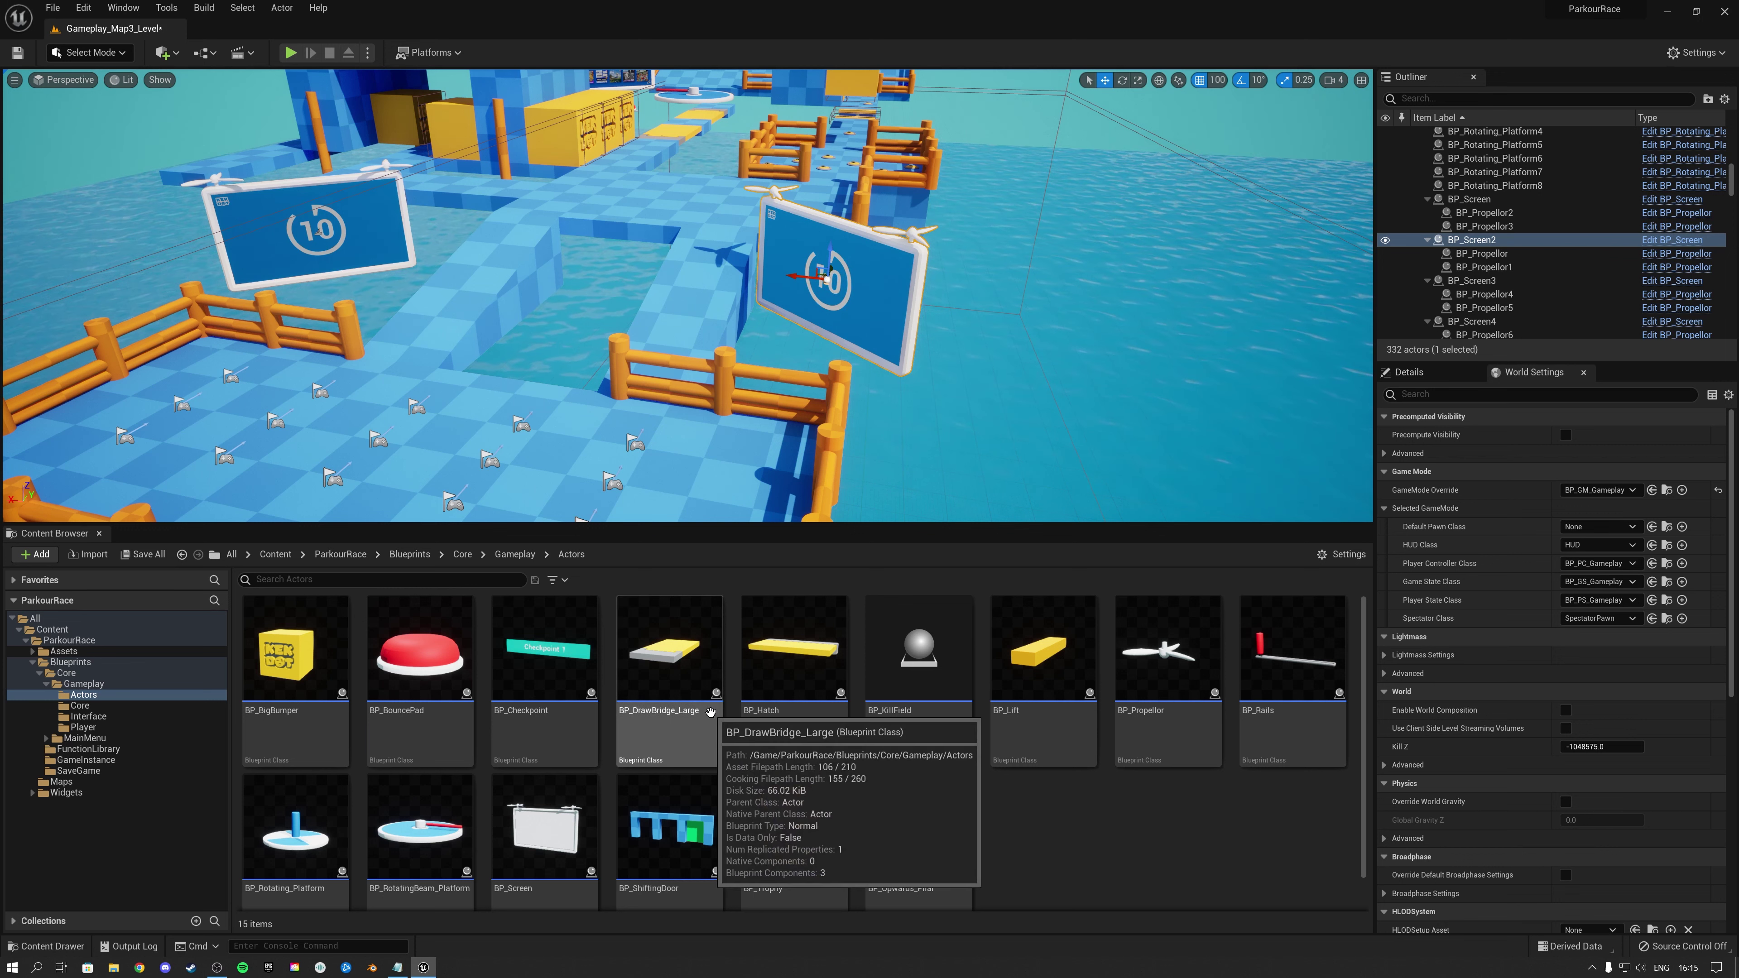
scroll(712, 705, "down", 1)
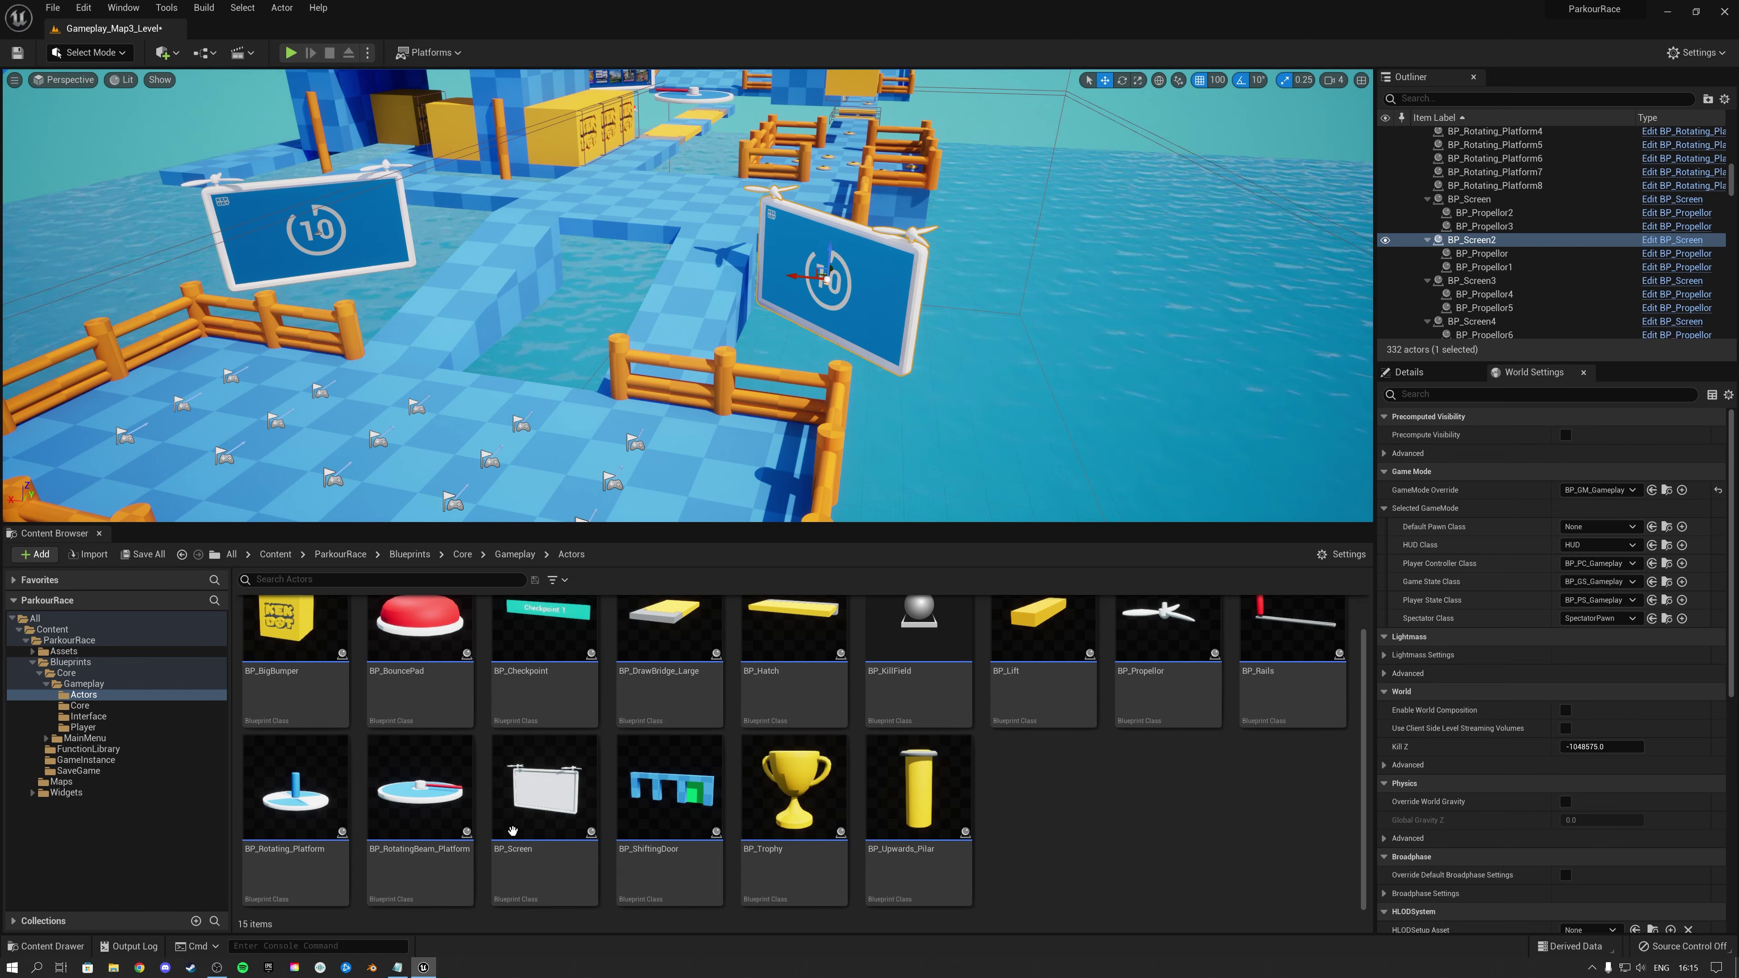
left_click_drag(545, 787, 890, 326)
key("e")
key("w")
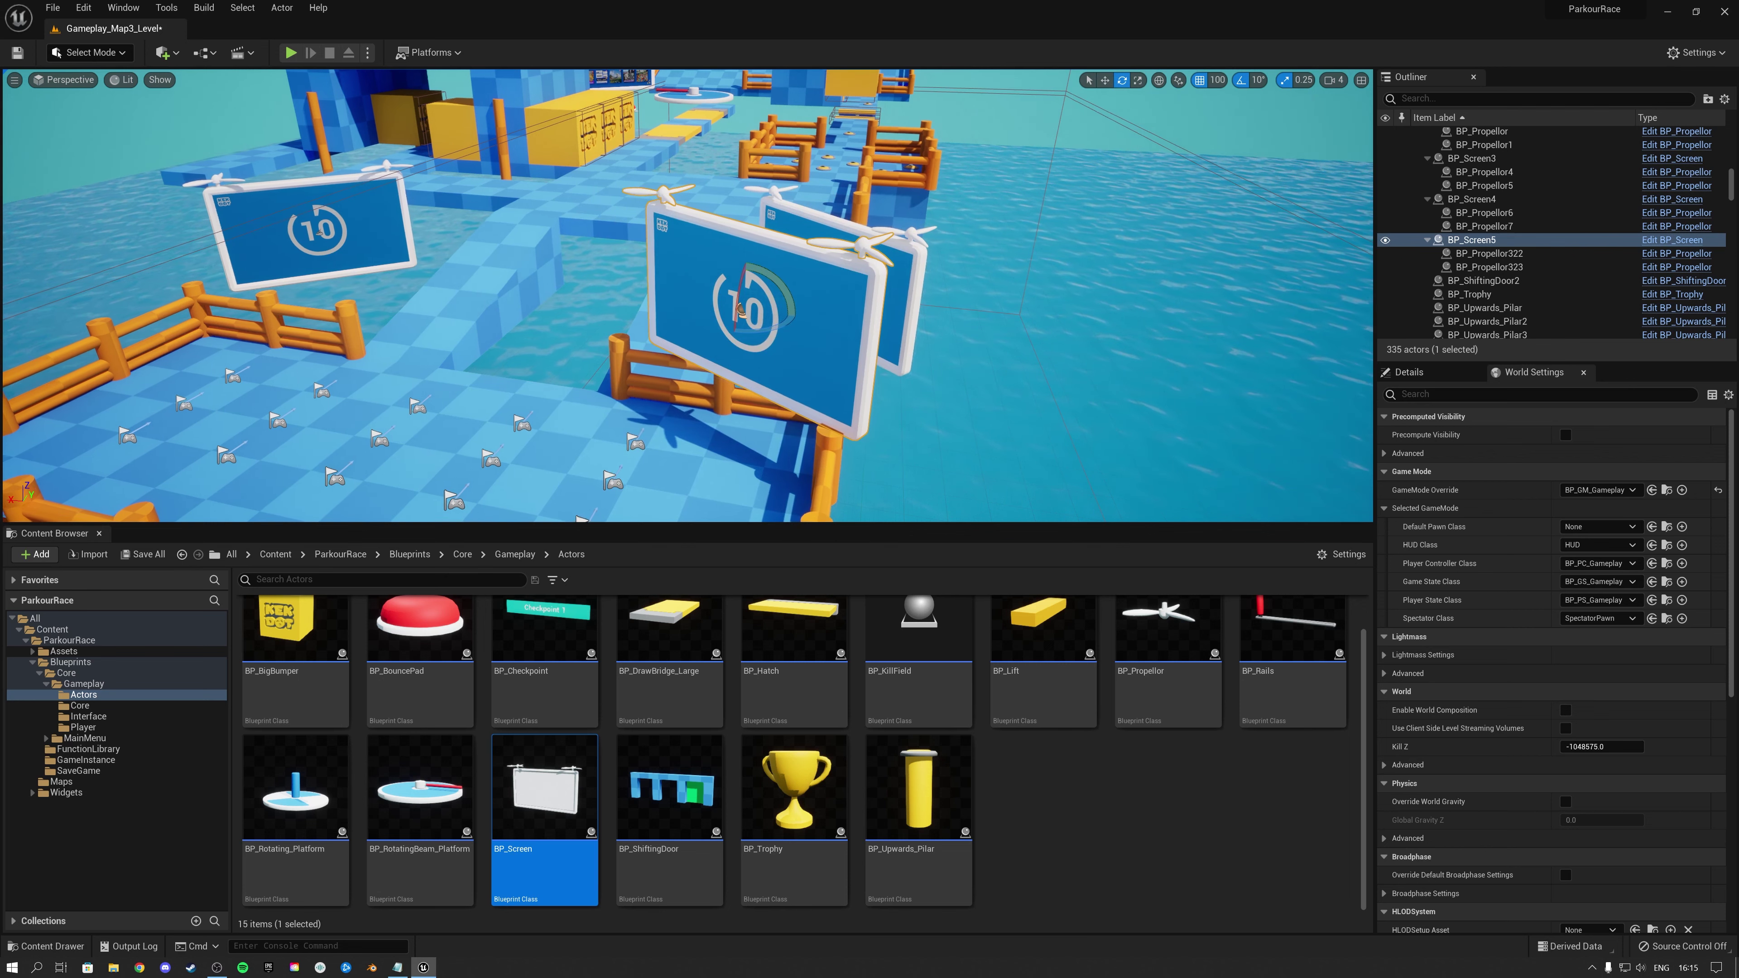
scroll(782, 317, "down", 3)
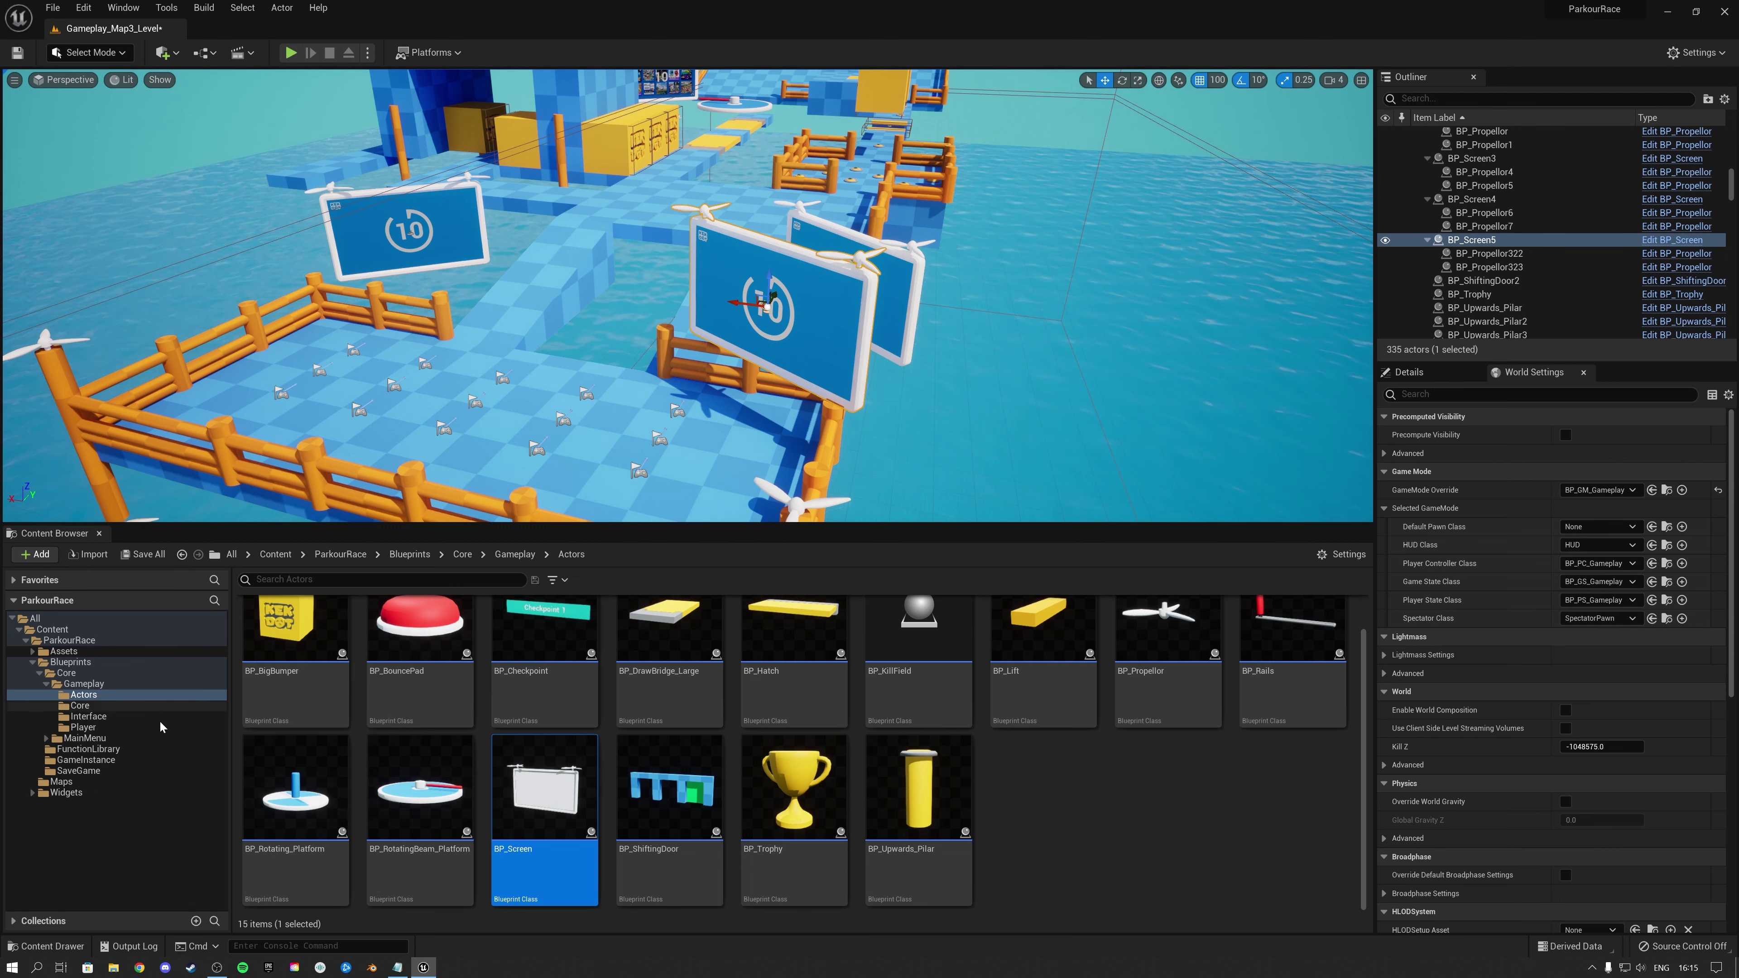
Open the BP_GS_Gameplay blueprint from the gameplay Core folder and select its Round_Countdown variable in the Rounds category
left_click(78, 706)
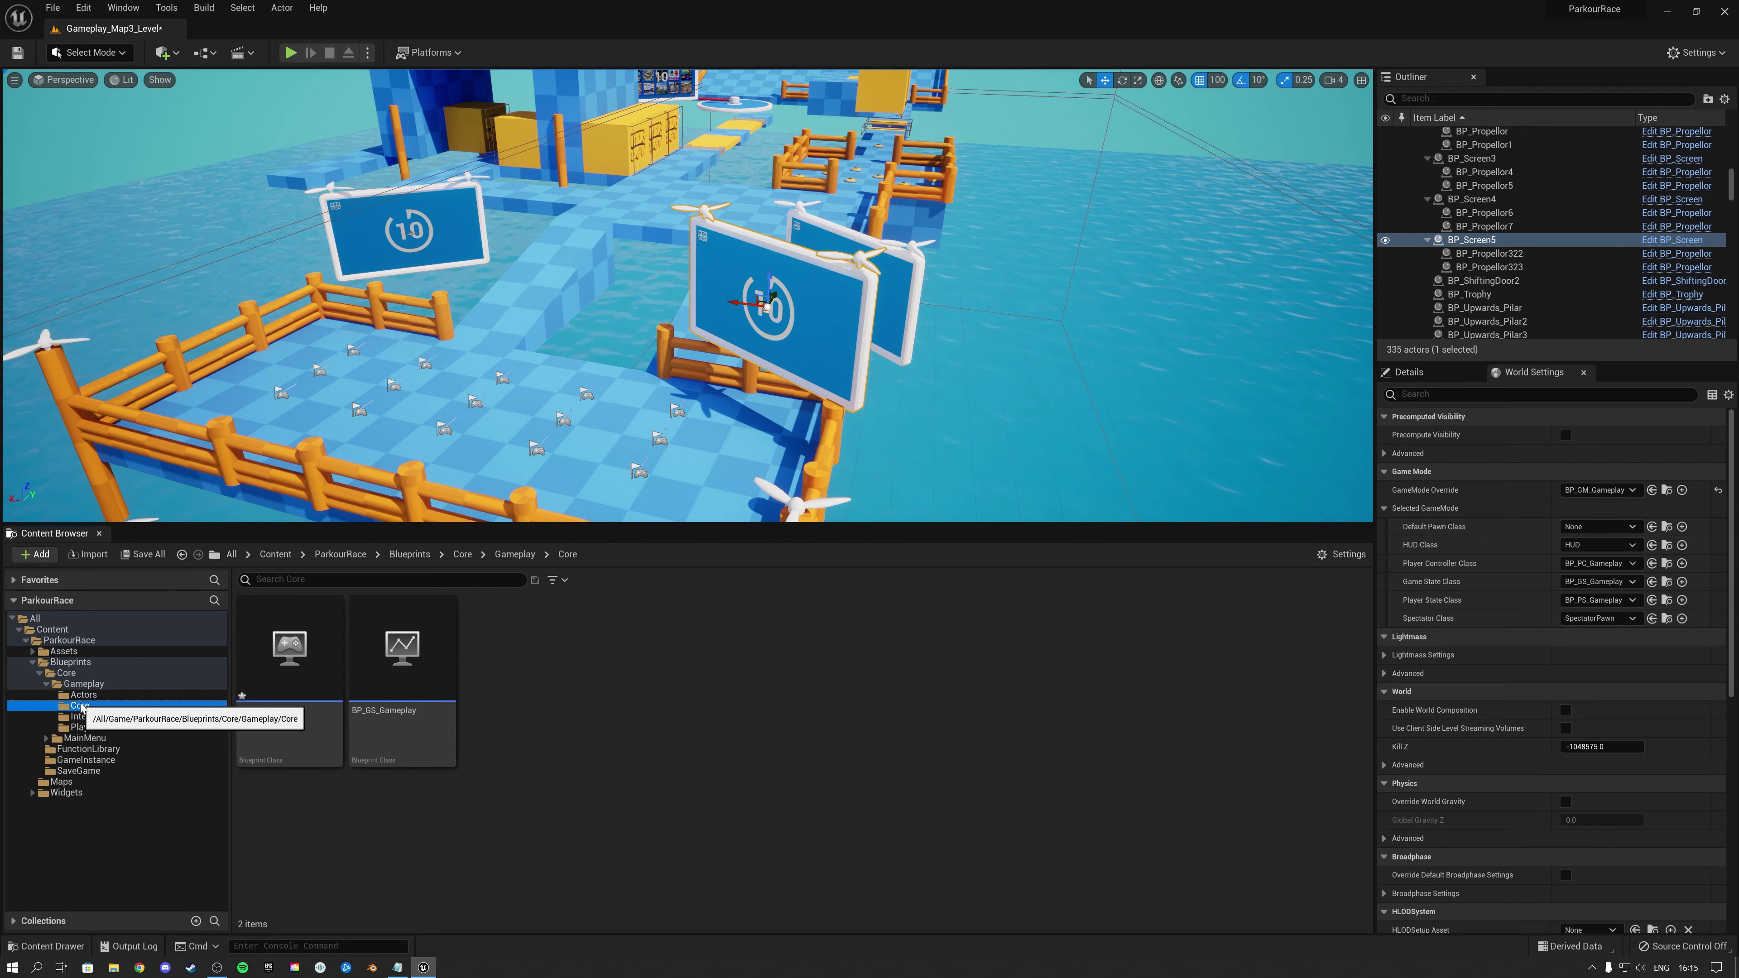
double_click(414, 678)
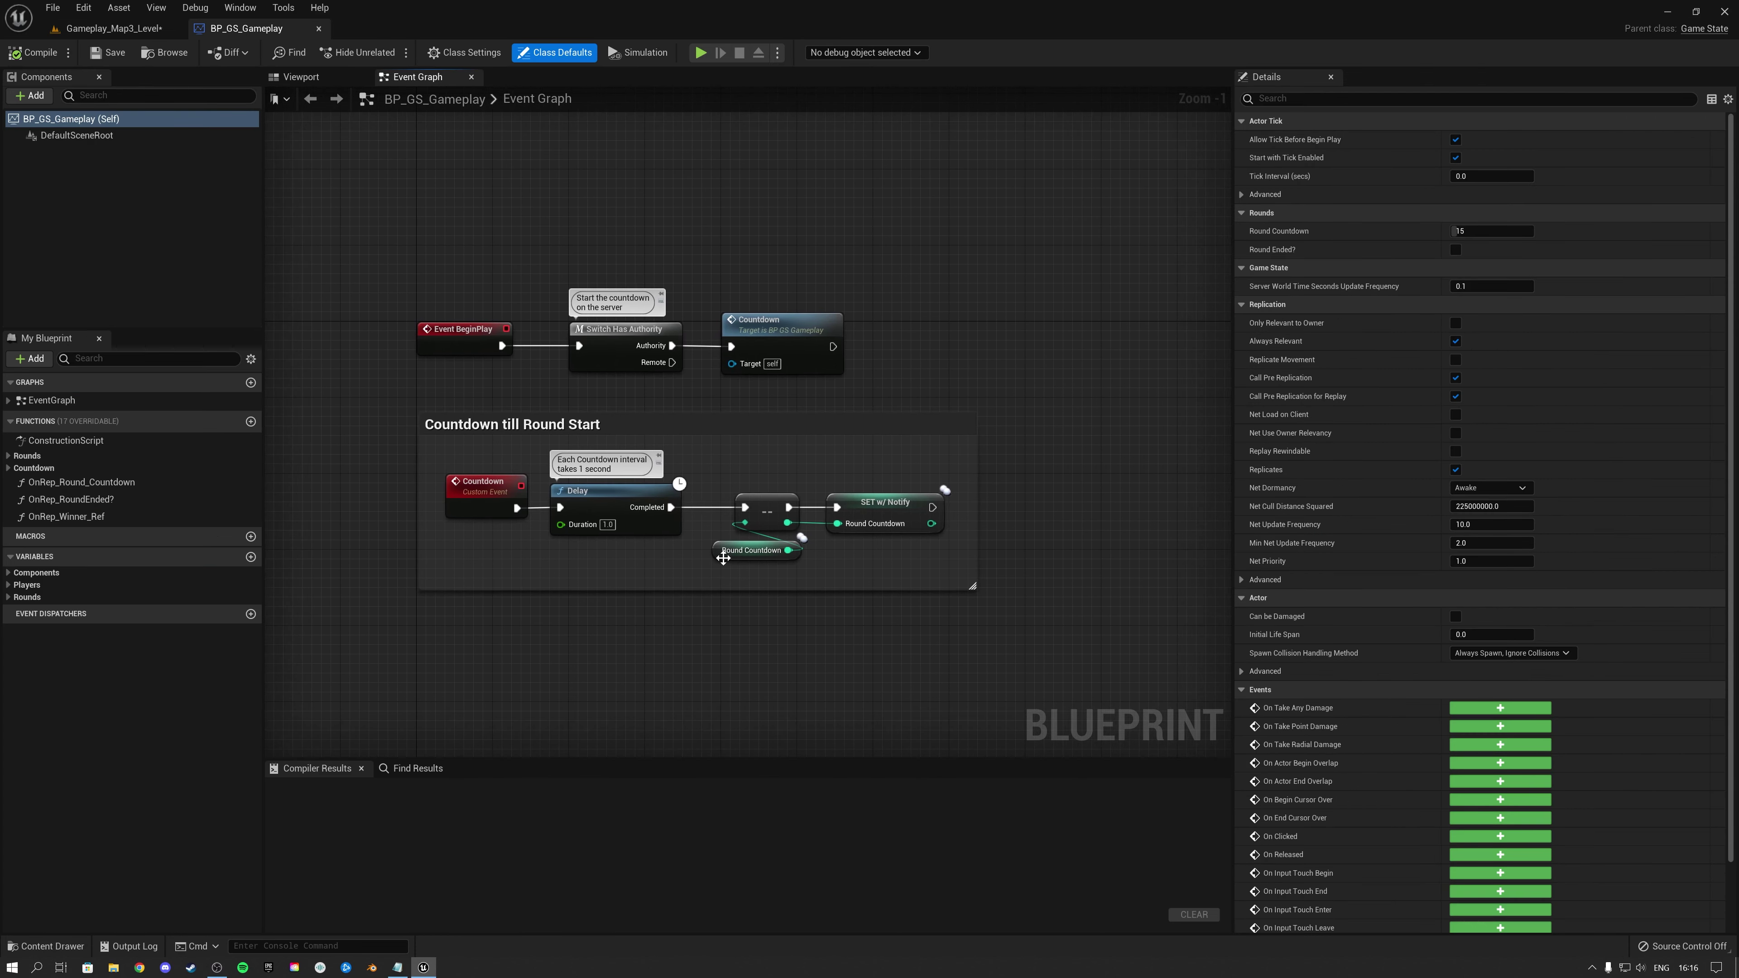
left_click(723, 558)
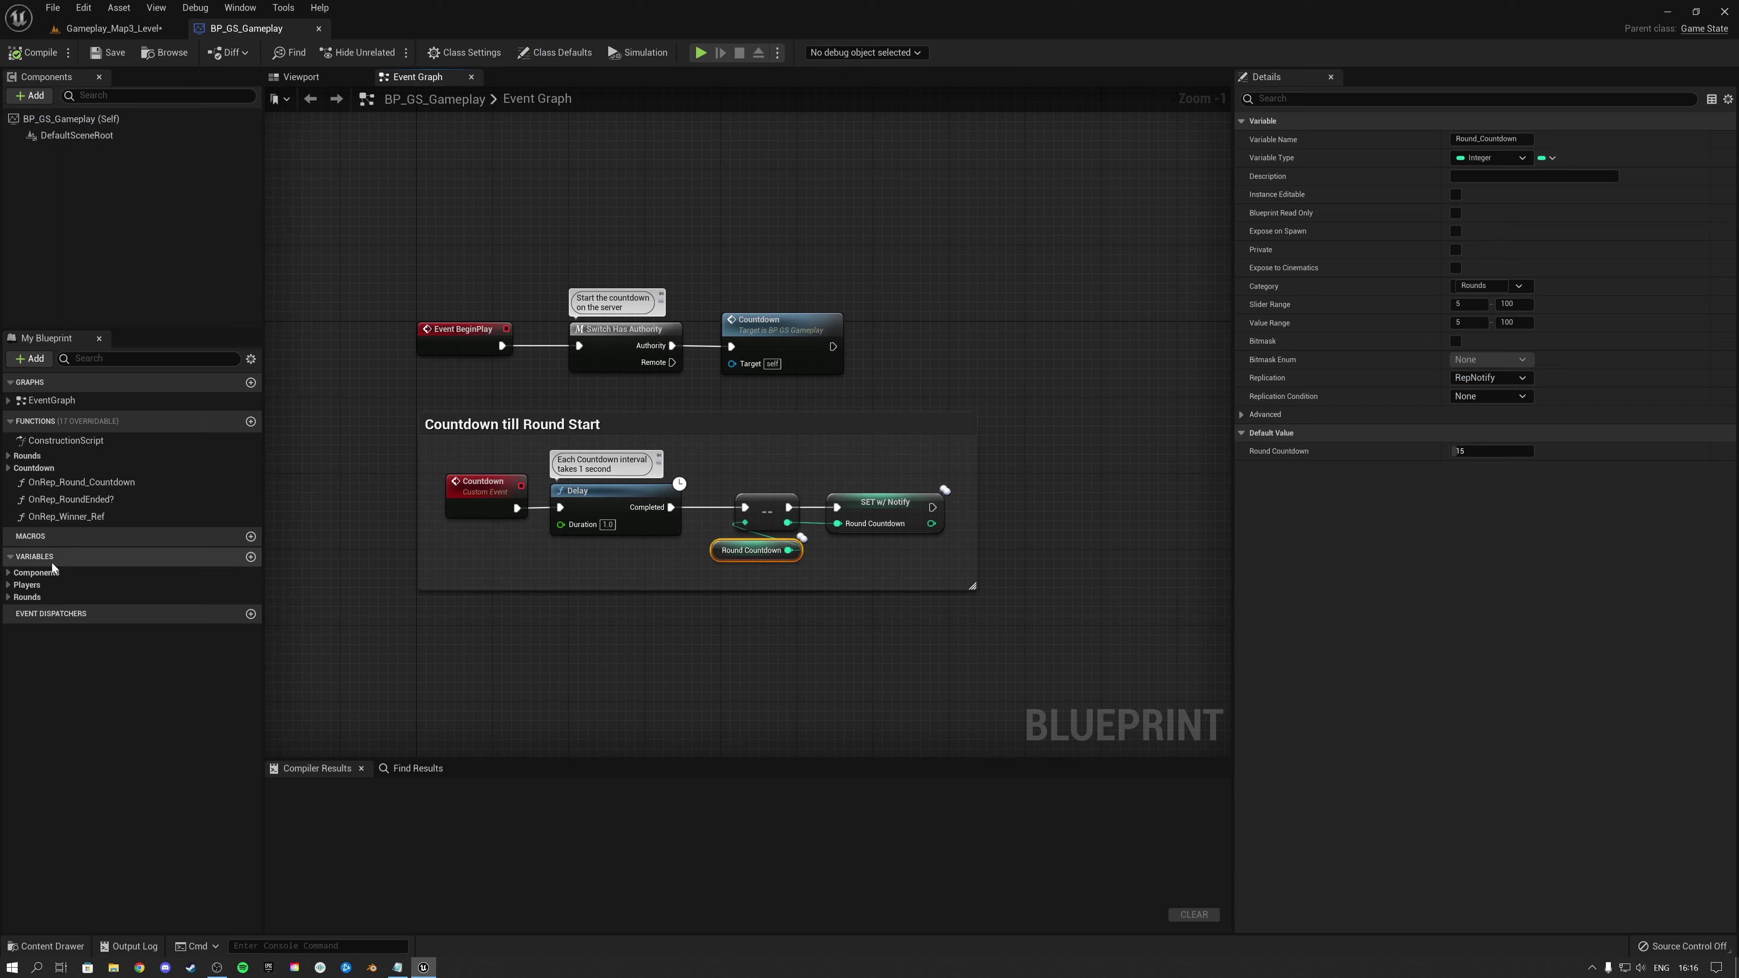
left_click(8, 597)
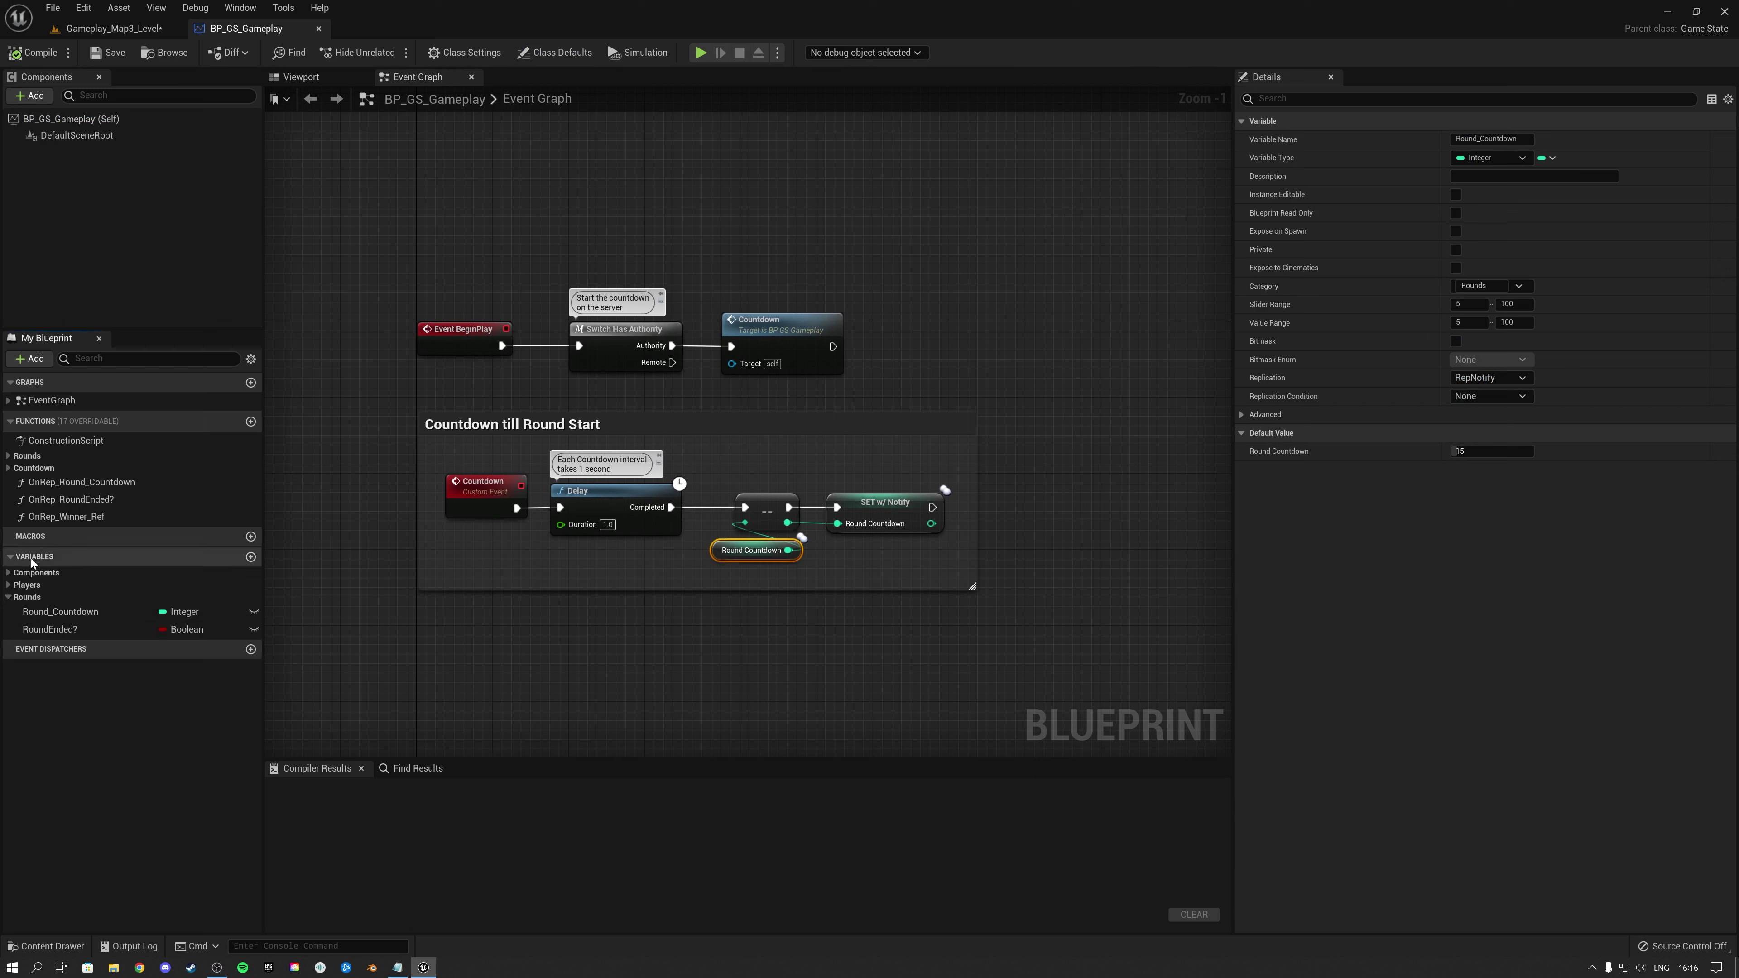
left_click(44, 616)
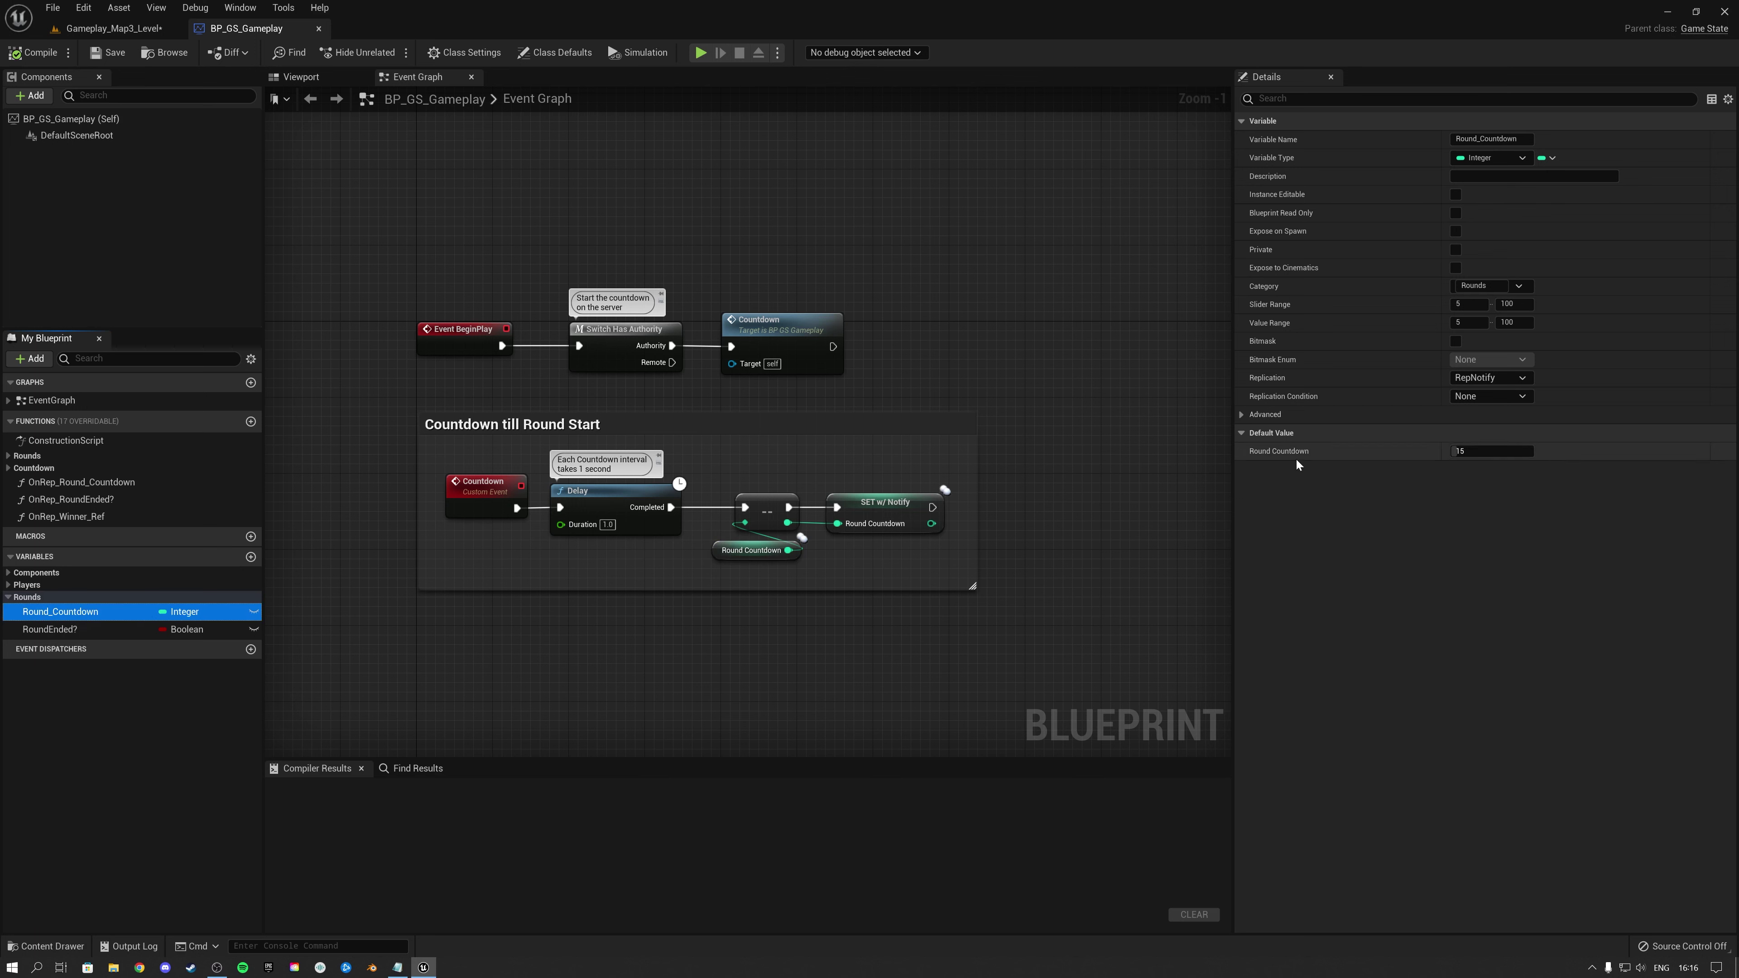
Set the default value of Round_Countdown to 5, compile and save the blueprint
left_click(1472, 452)
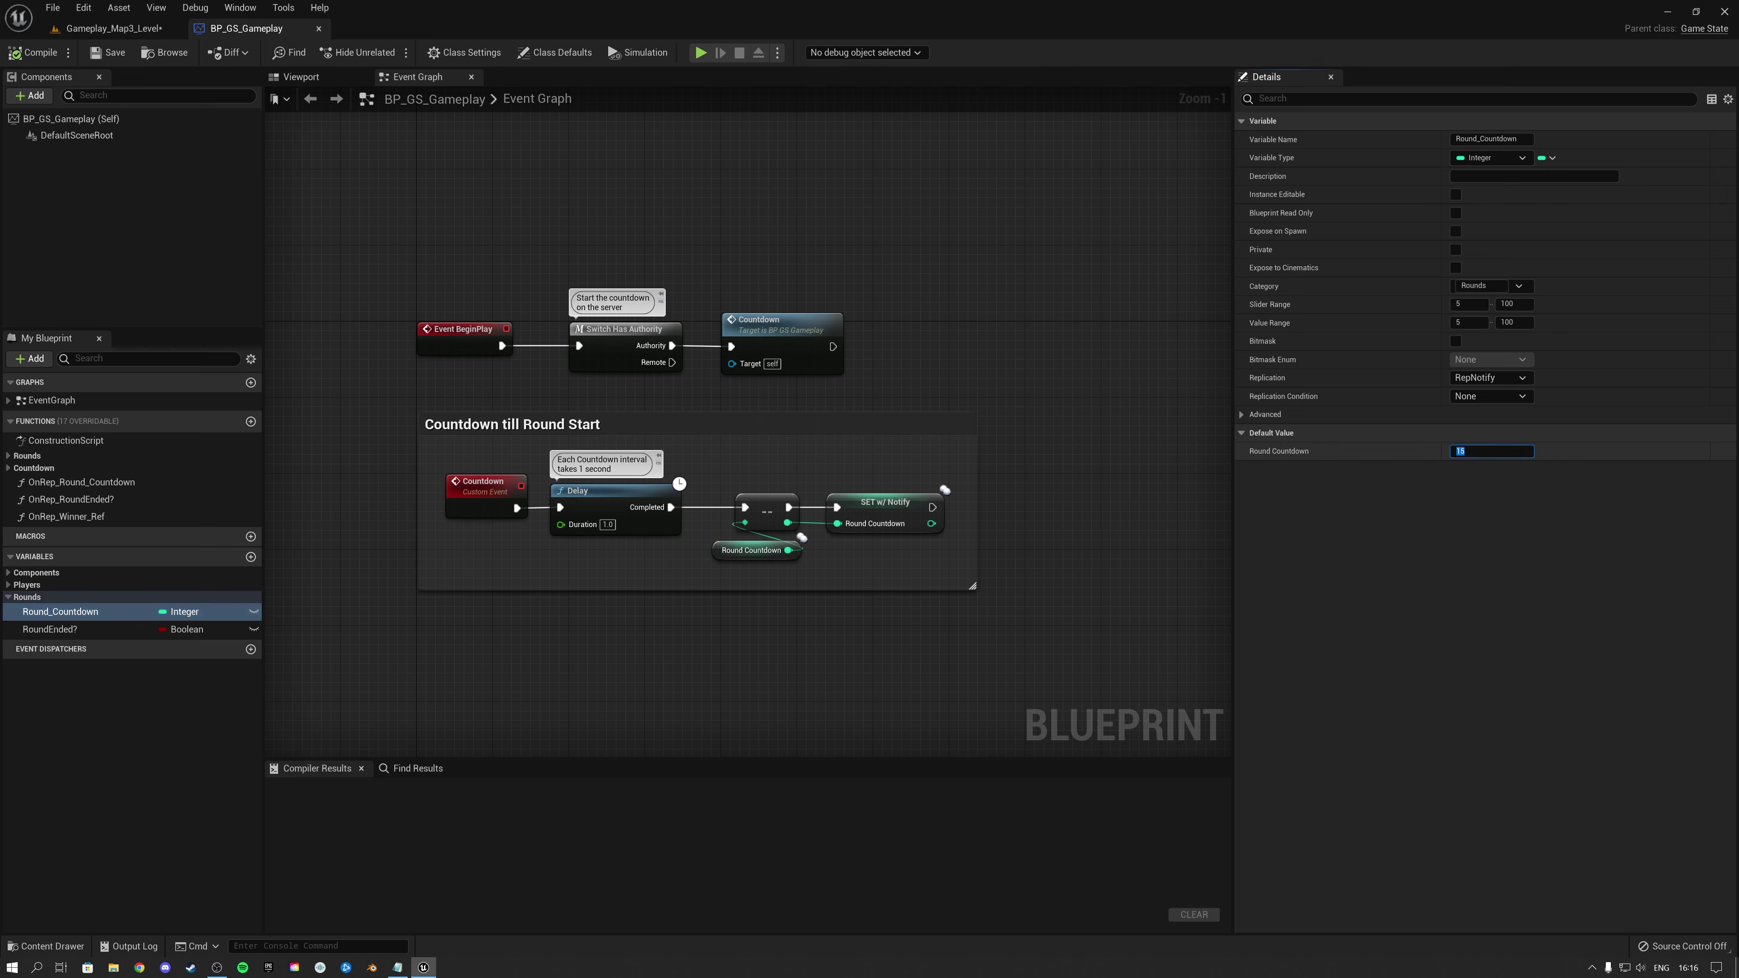
right_click_drag(1109, 504, 1054, 502)
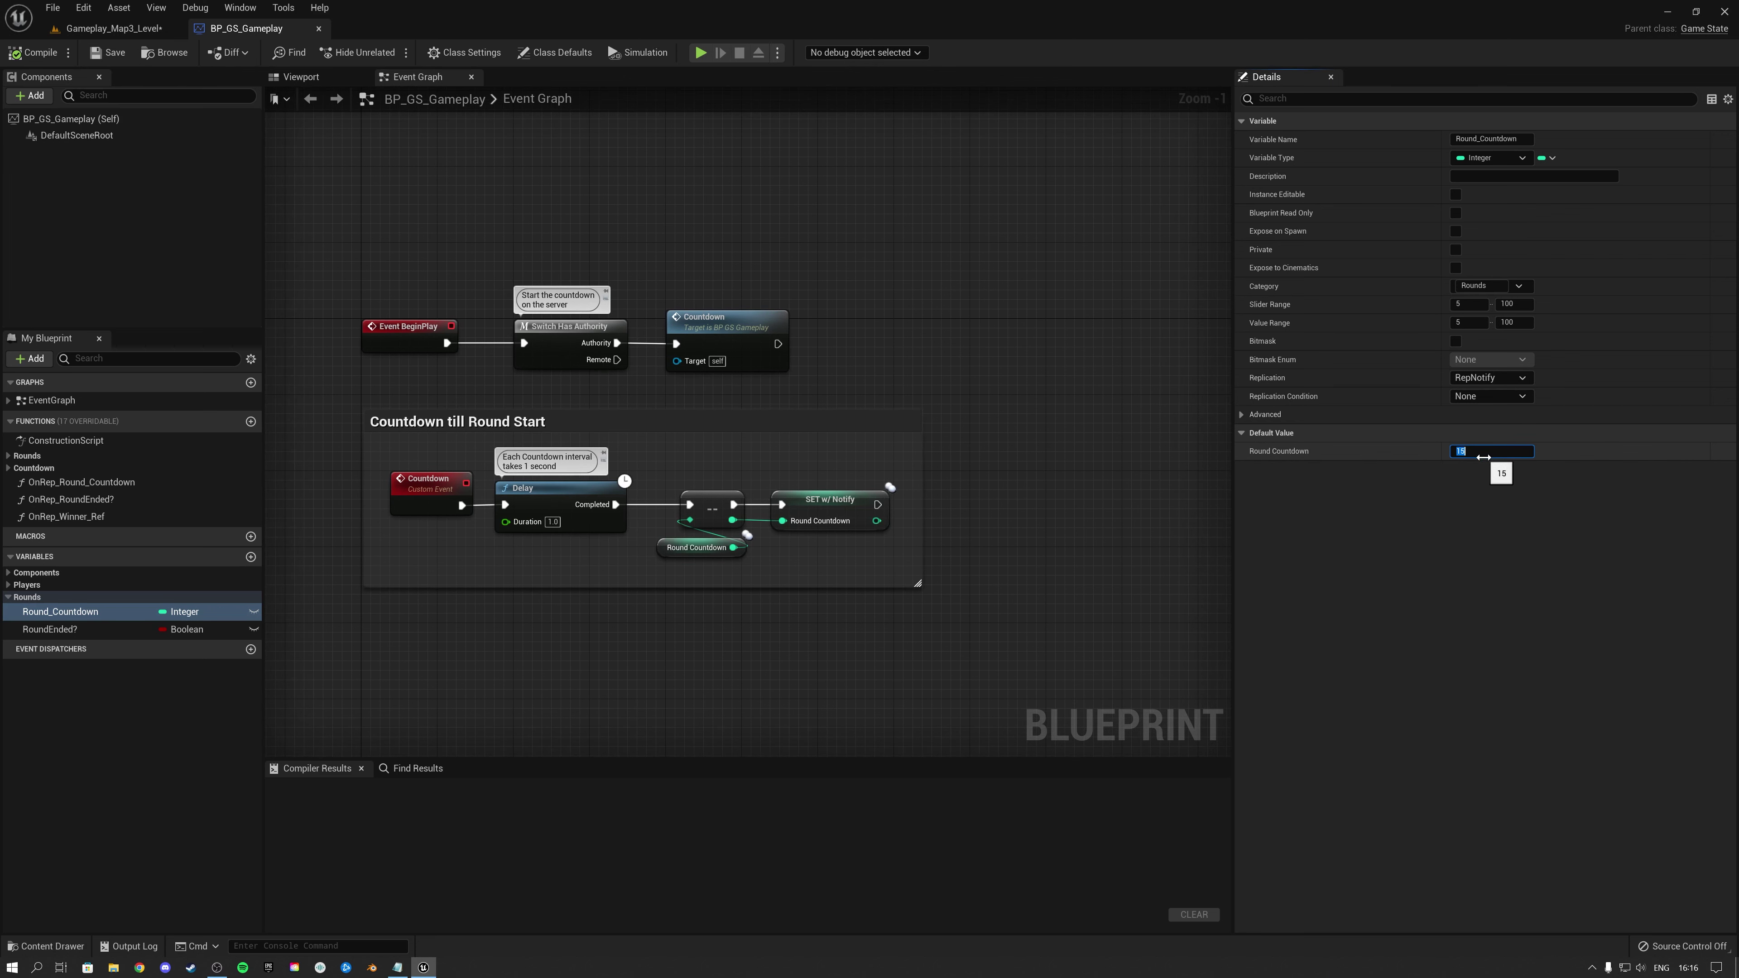
left_click(33, 56)
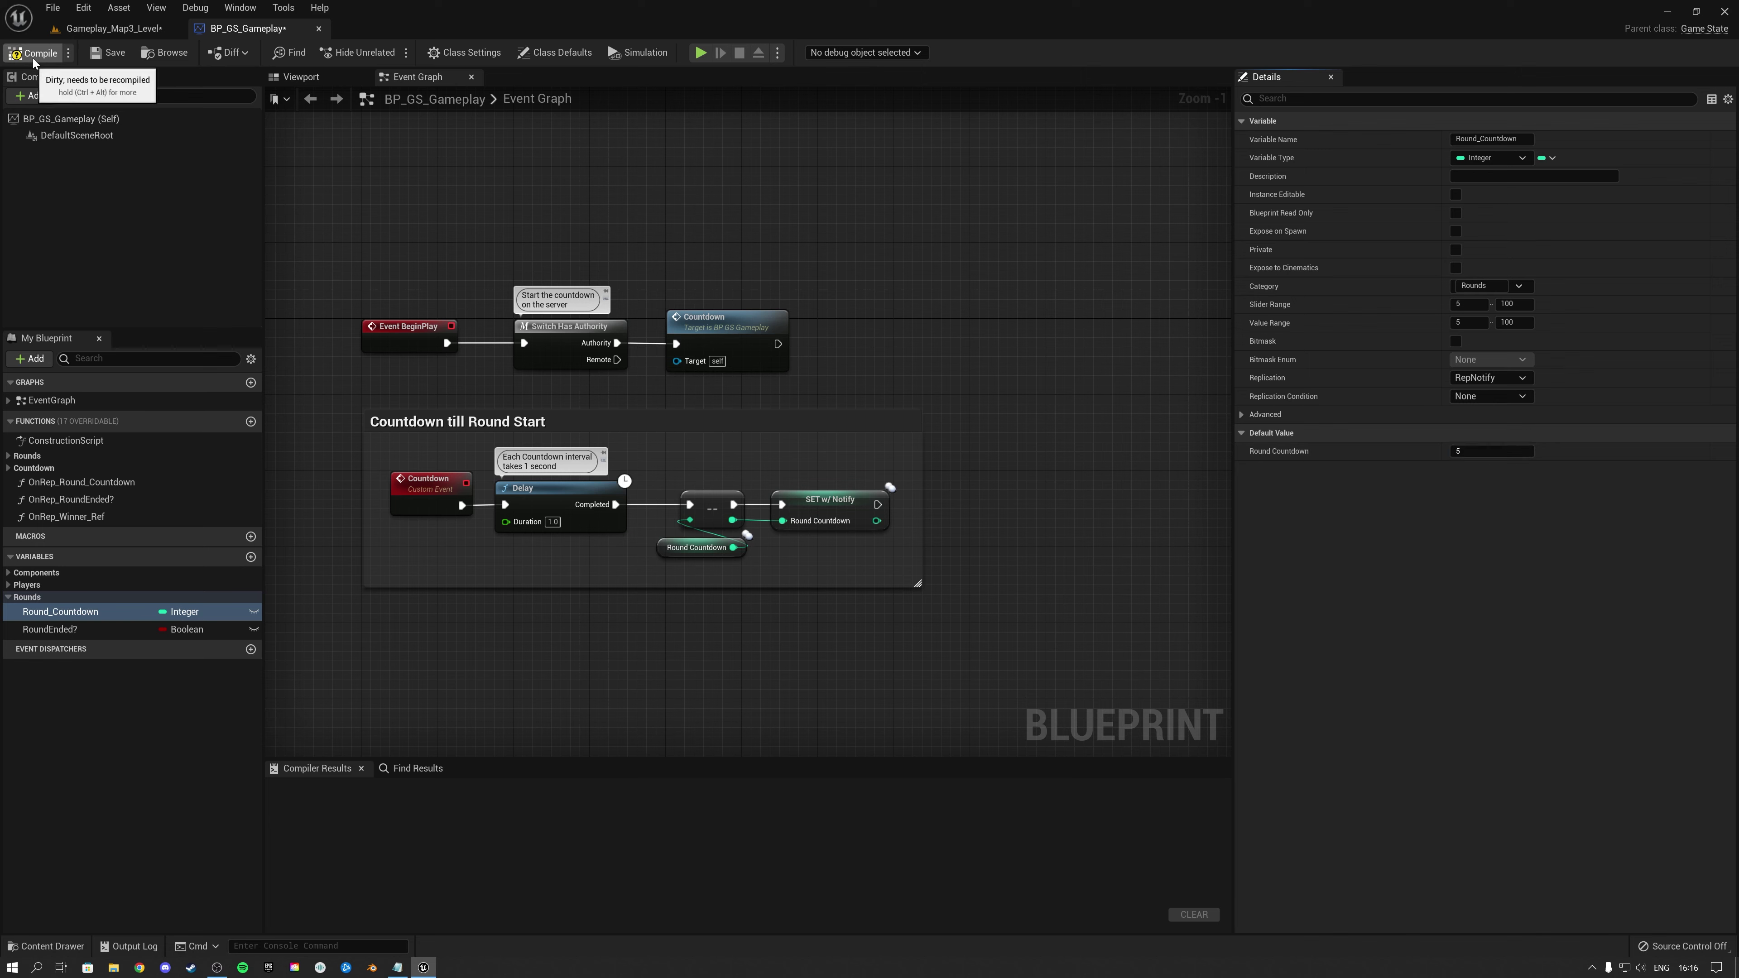
left_click(109, 52)
Return to Gameplay_Map3_Level and playtest it to check the countdown on the screens
left_click(111, 36)
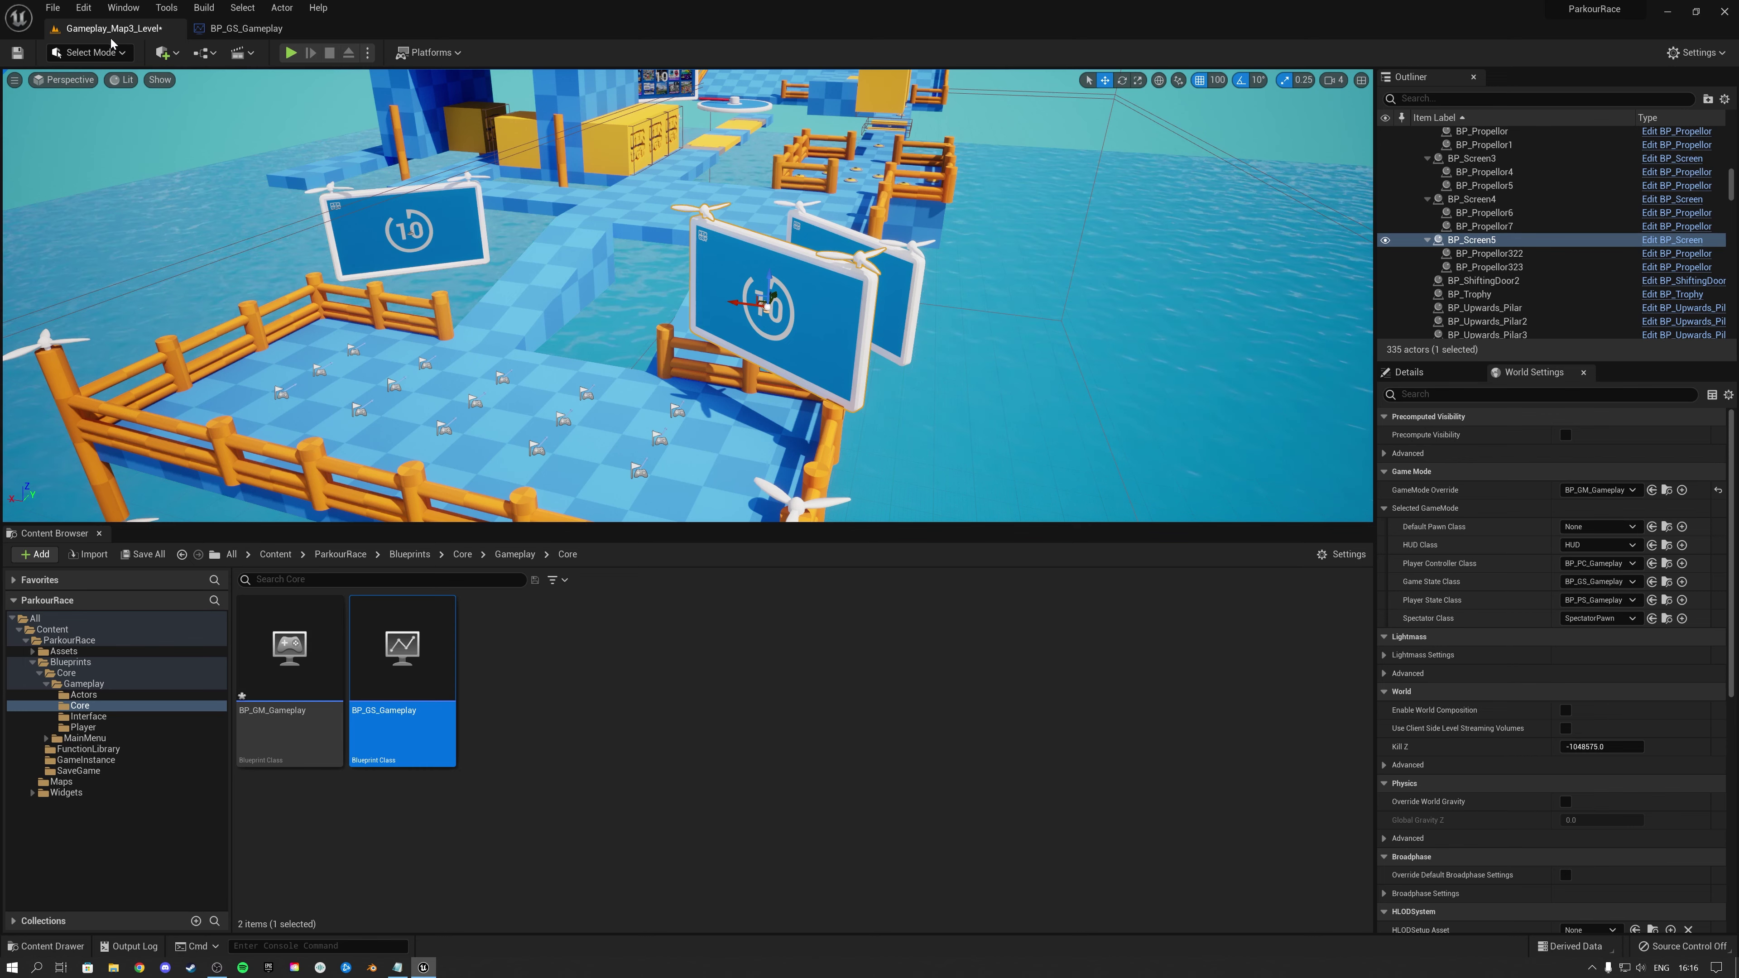
left_click(290, 52)
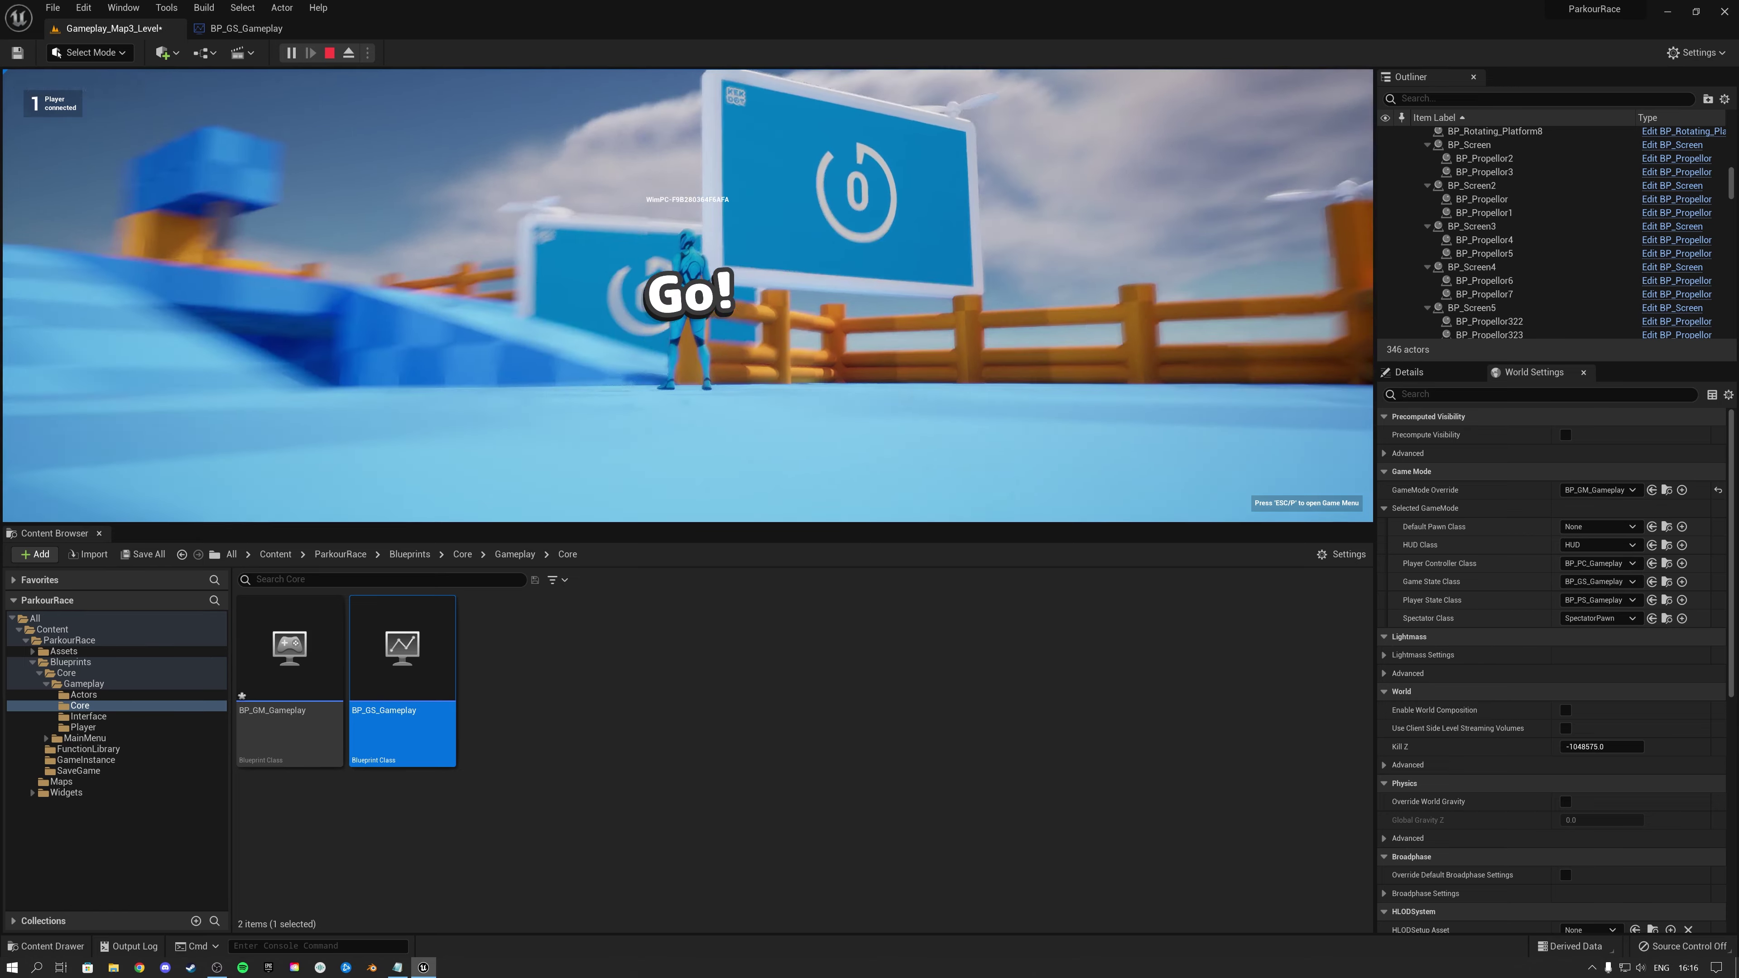
Run the character off the starting platform once the round begins and end the playtest
key("w")
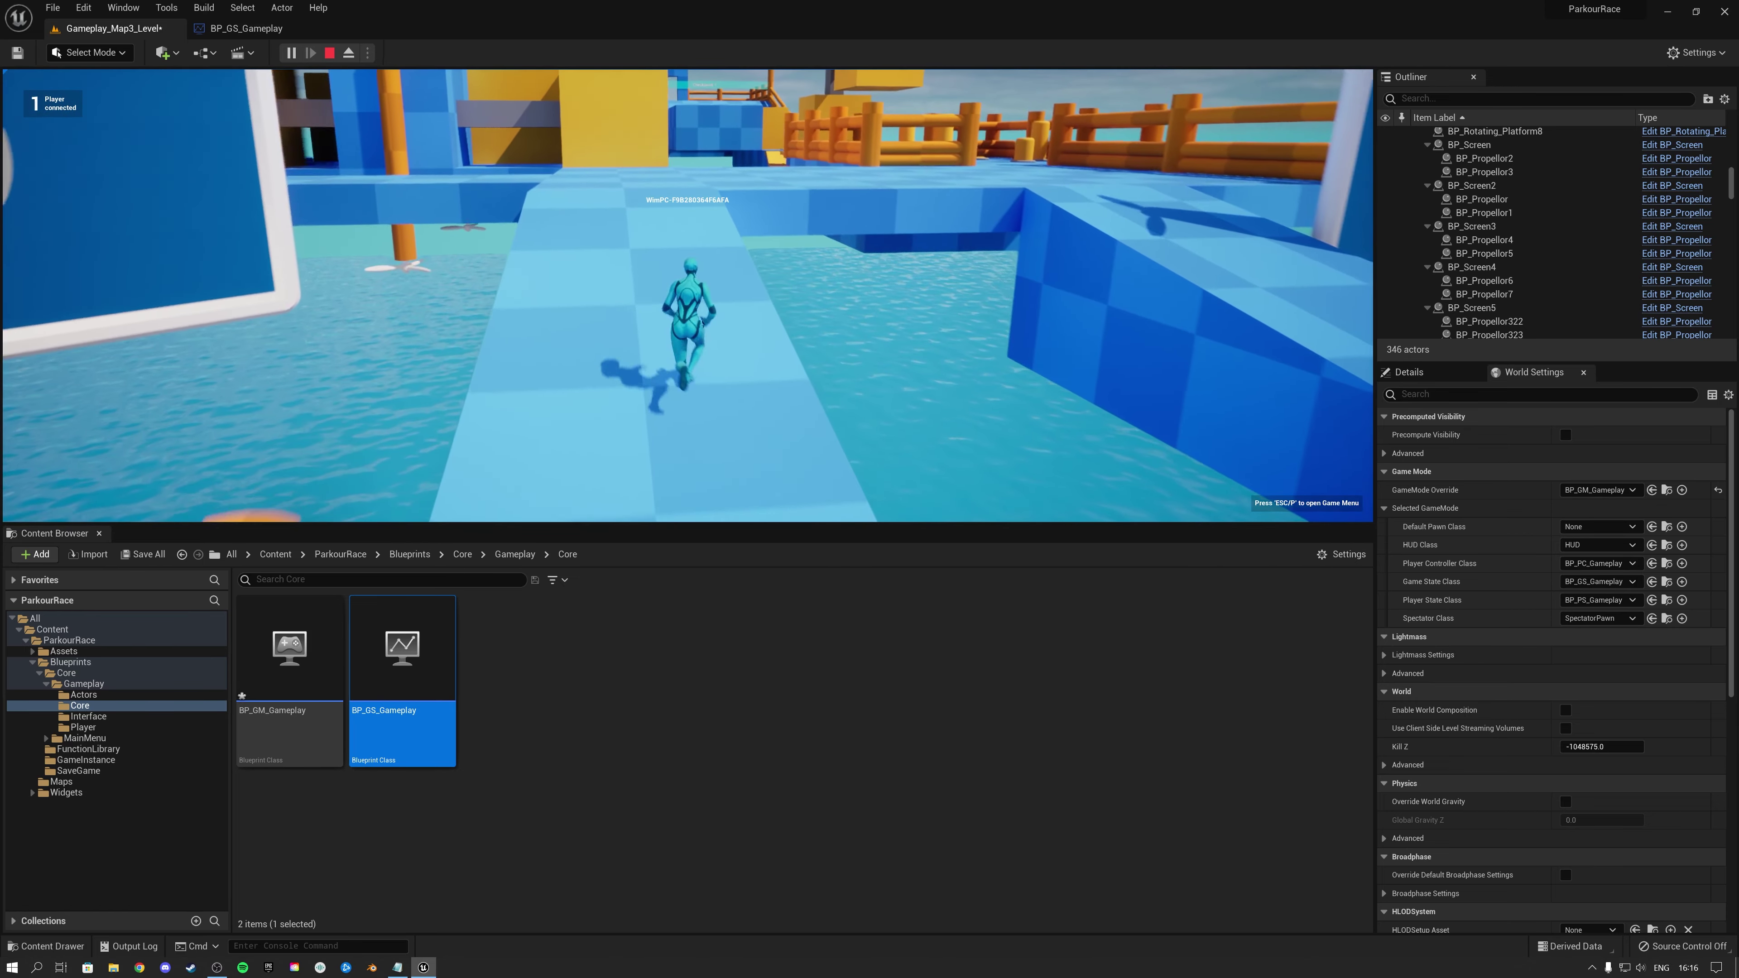
key("Escape")
key("f")
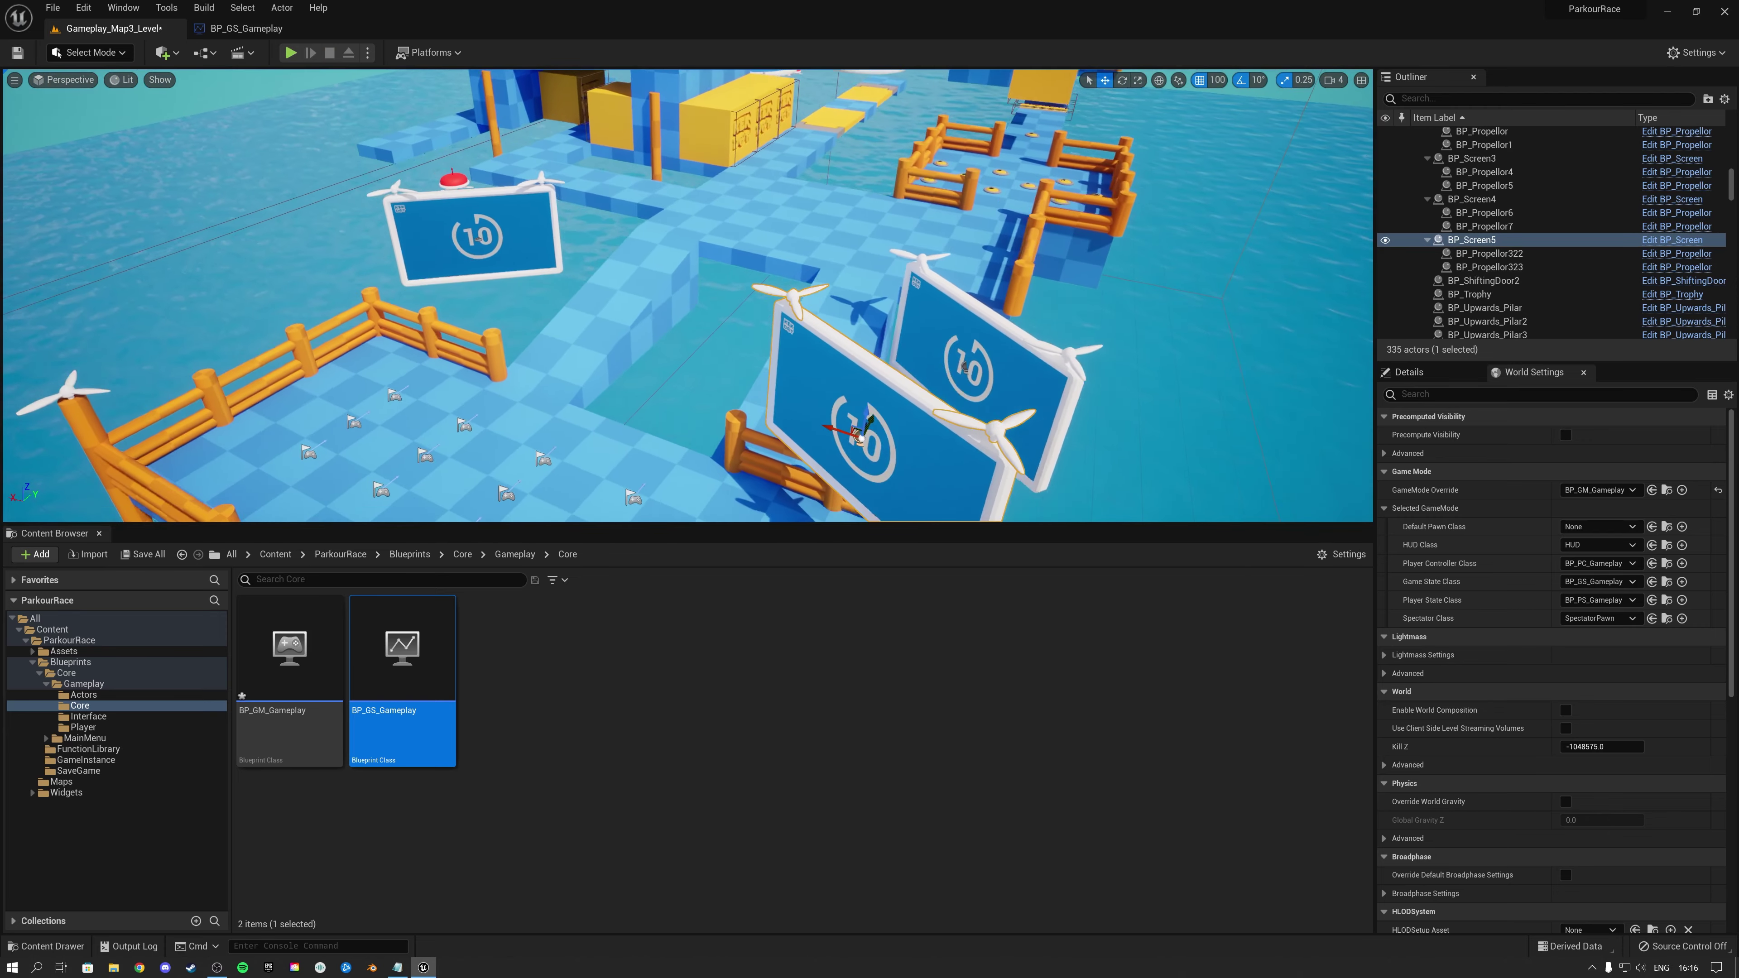
Select the BP_KillField volume over the water and examine its extents around the course
right_click_drag(874, 272, 875, 272)
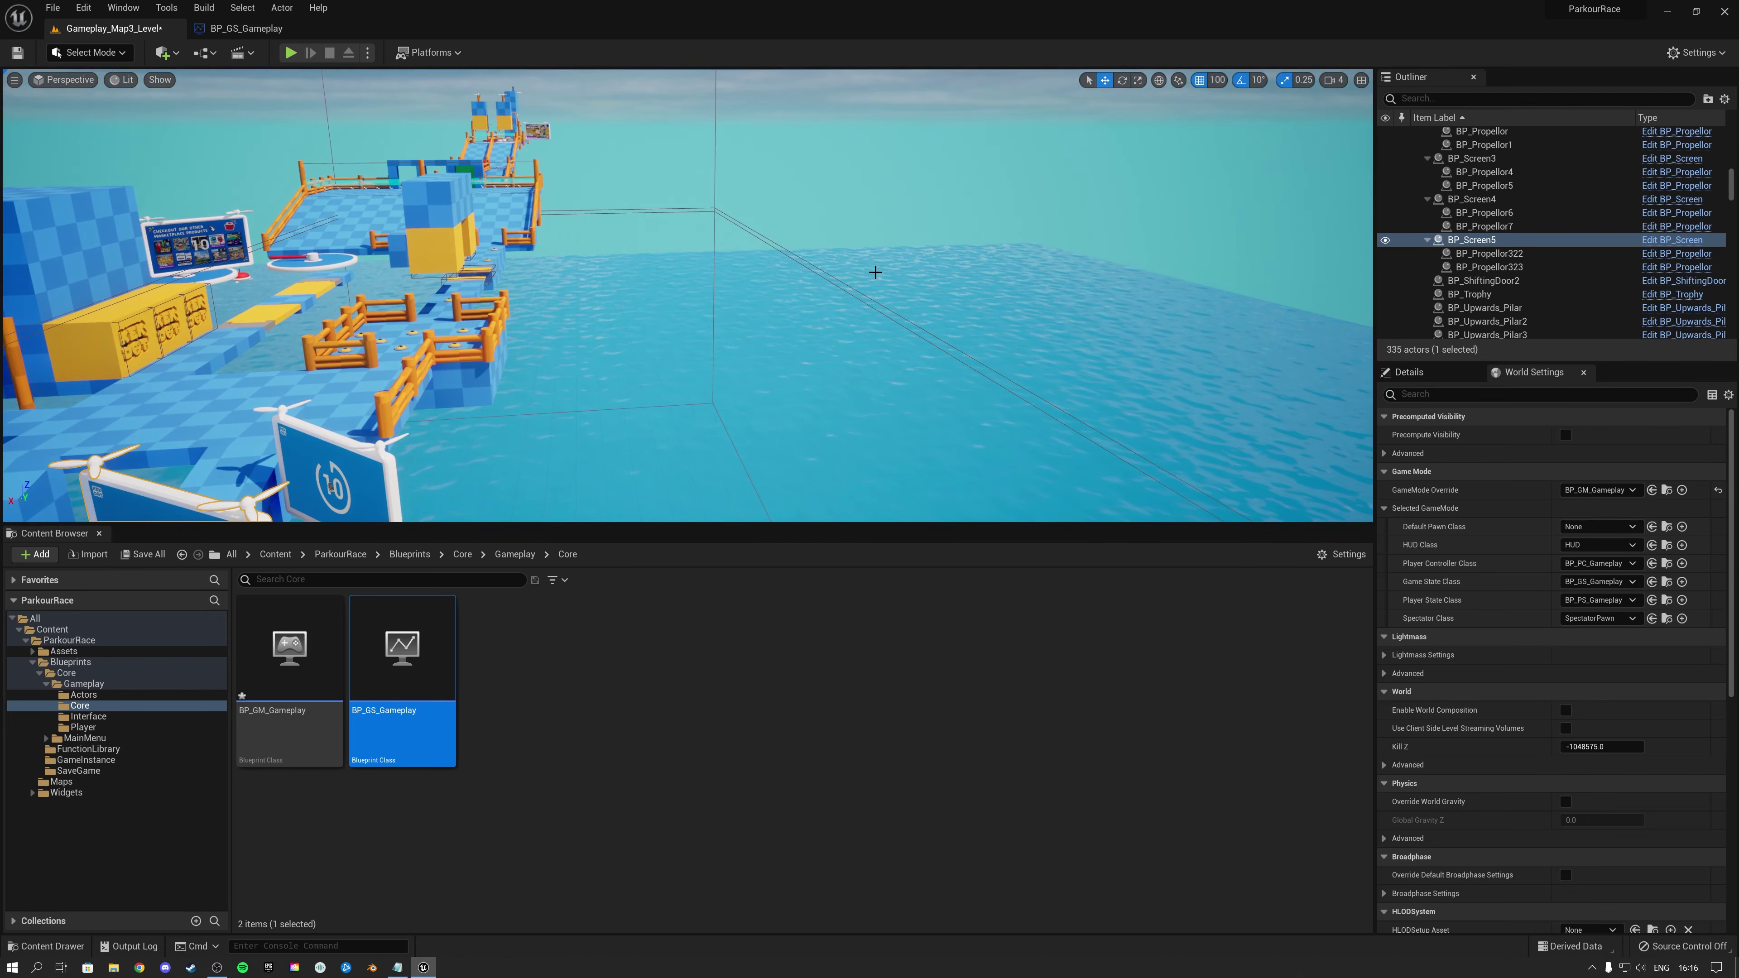
left_click(807, 262)
left_click(807, 262)
right_click_drag(807, 263, 894, 273)
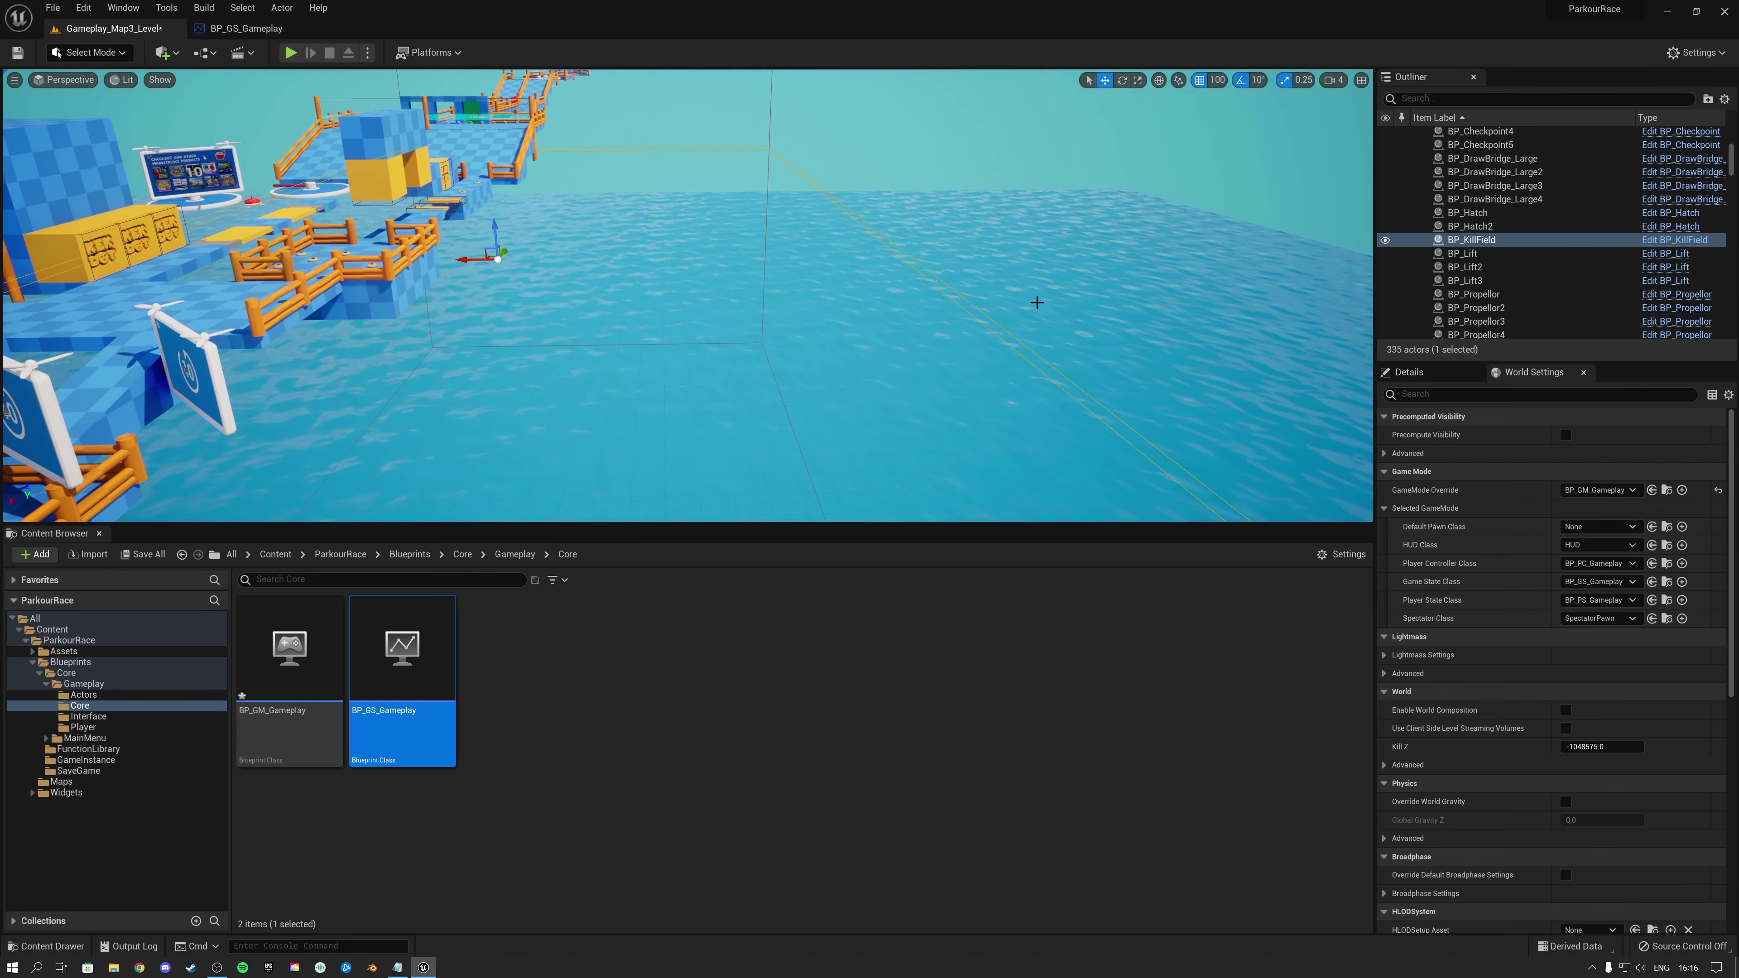
Place a trial BP_KillField from the gameplay Actors folder at the starting platform's edge, switch it to scaling, and delete it
left_click(110, 695)
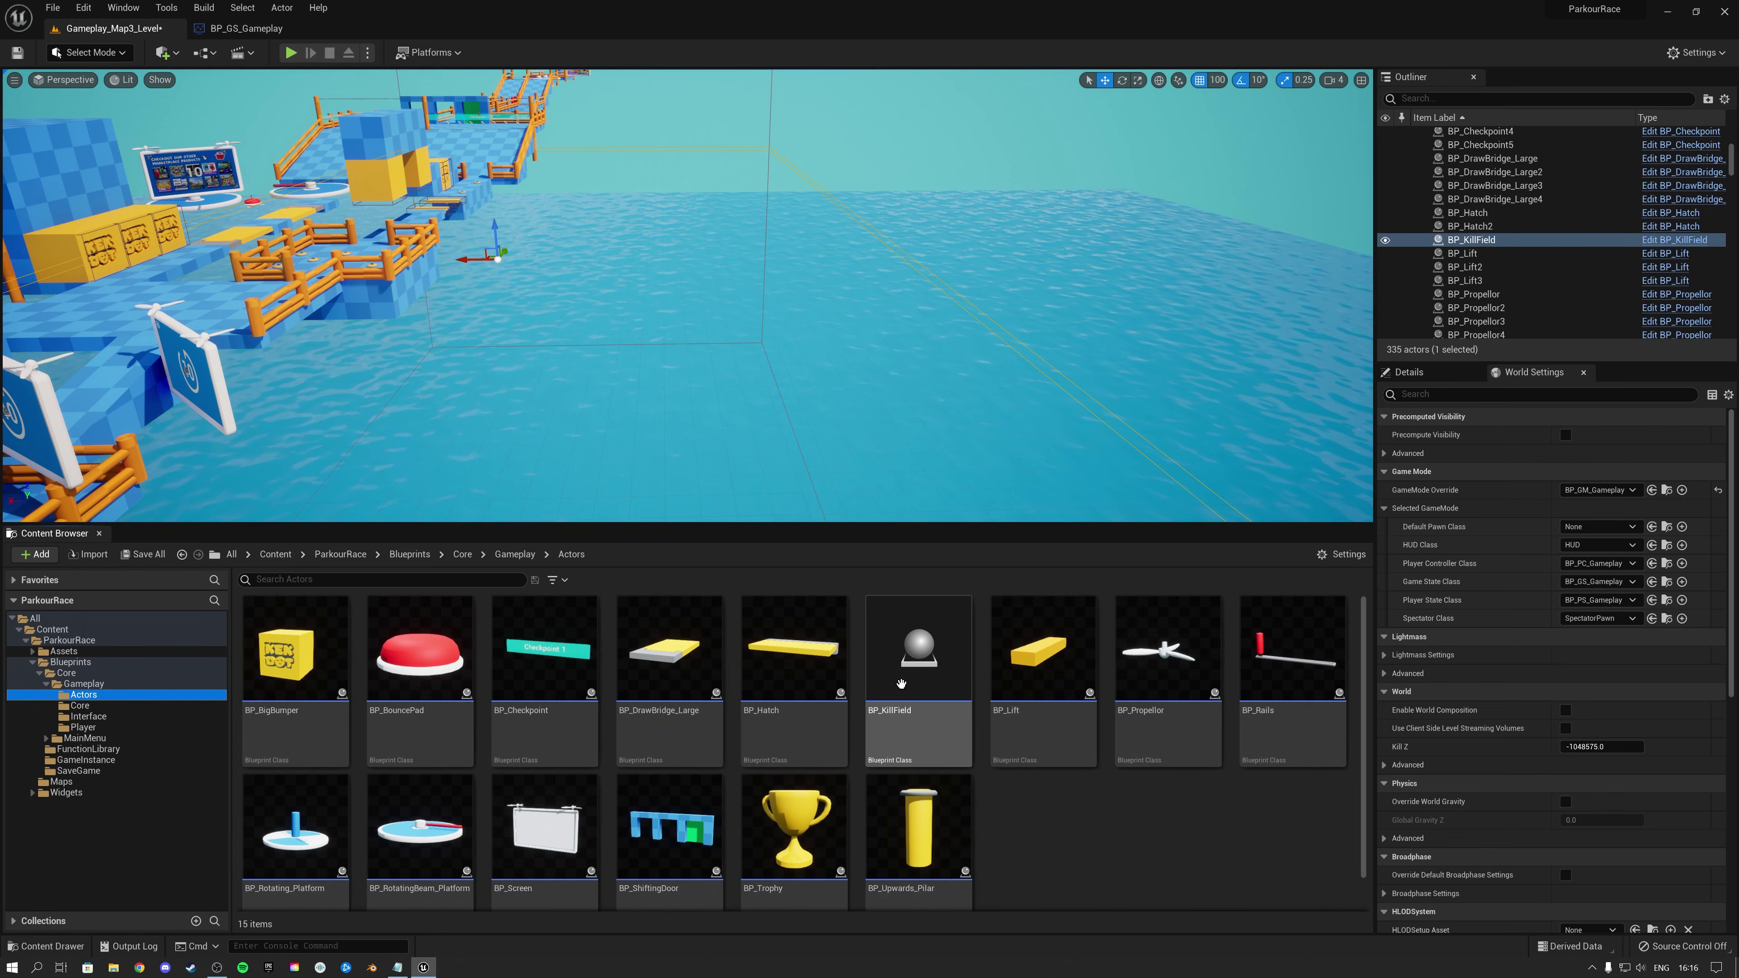
right_click_drag(774, 425, 822, 439)
left_click(918, 678)
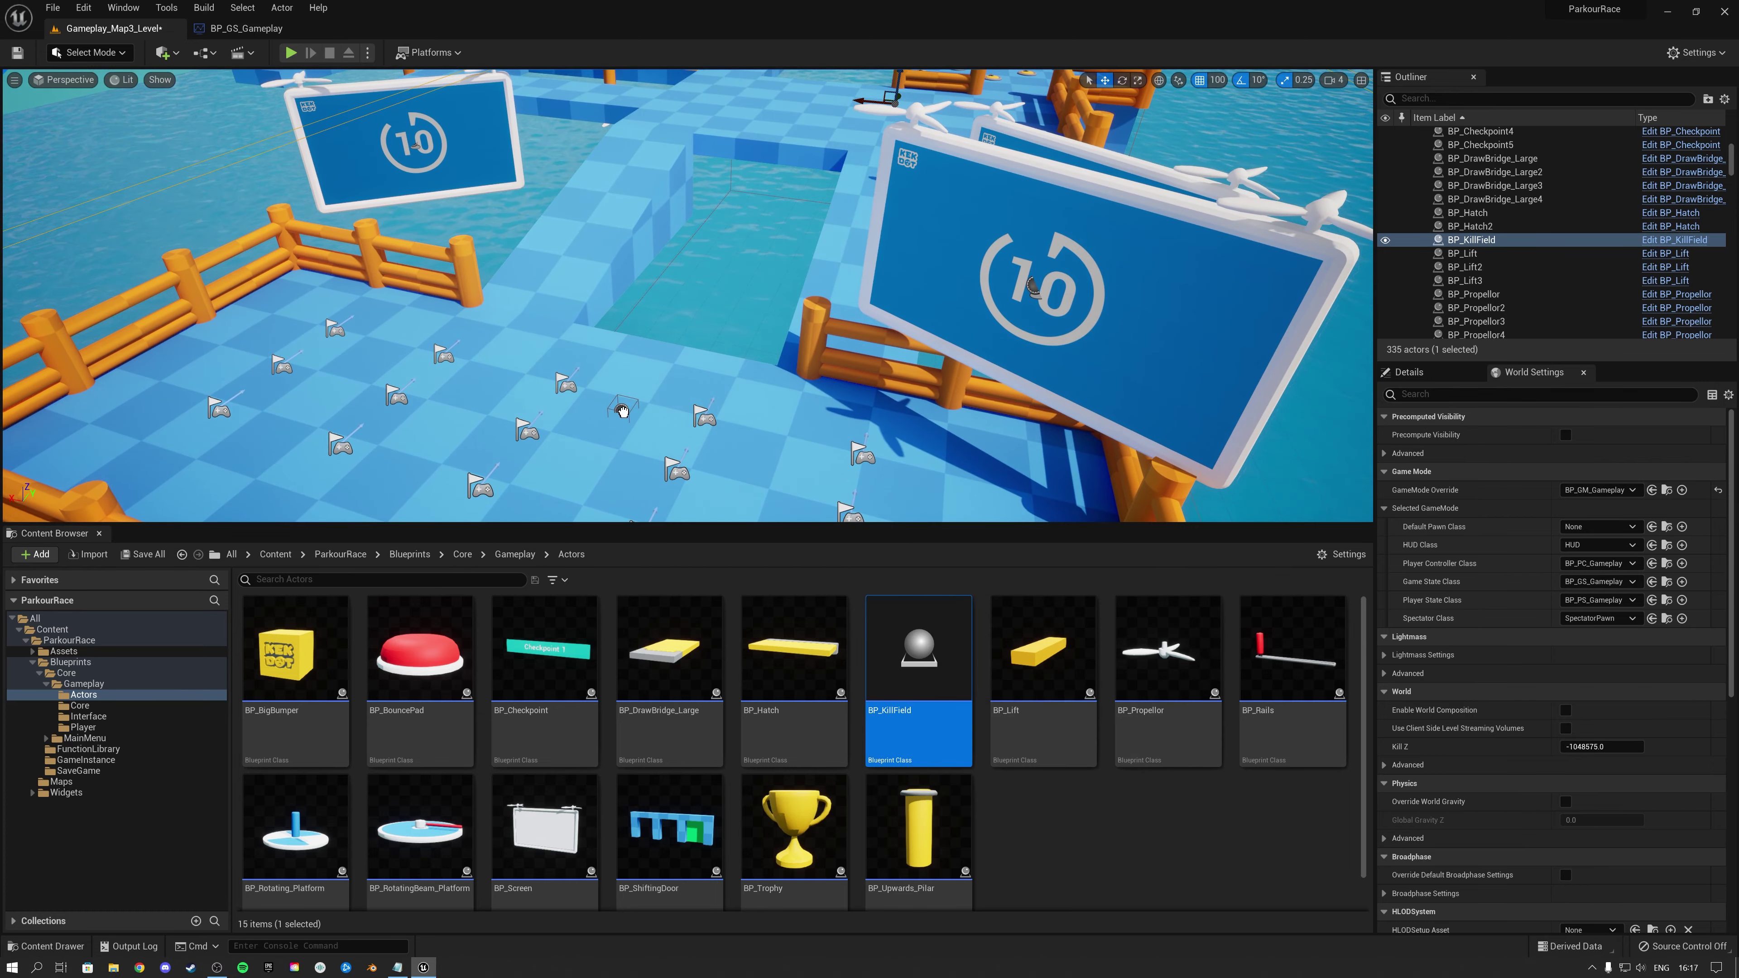
left_click_drag(622, 410, 624, 410)
right_click_drag(675, 358, 643, 341)
key("r")
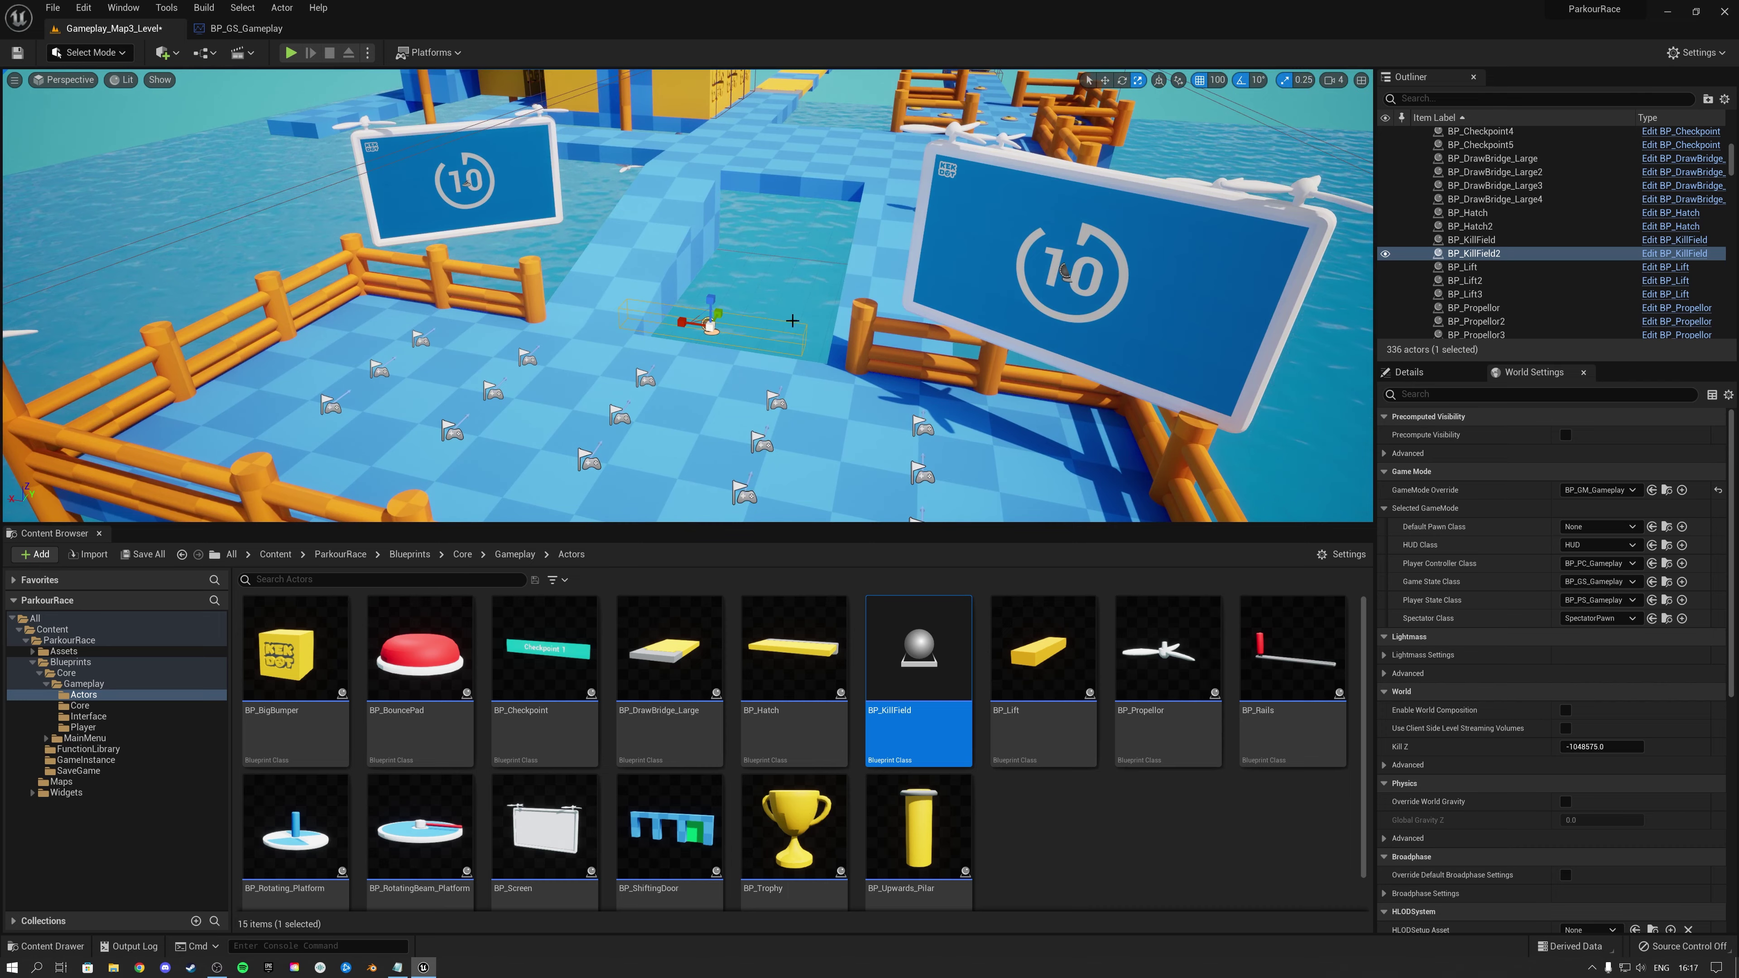
right_click_drag(853, 310, 726, 331)
right_click_drag(640, 393, 638, 393)
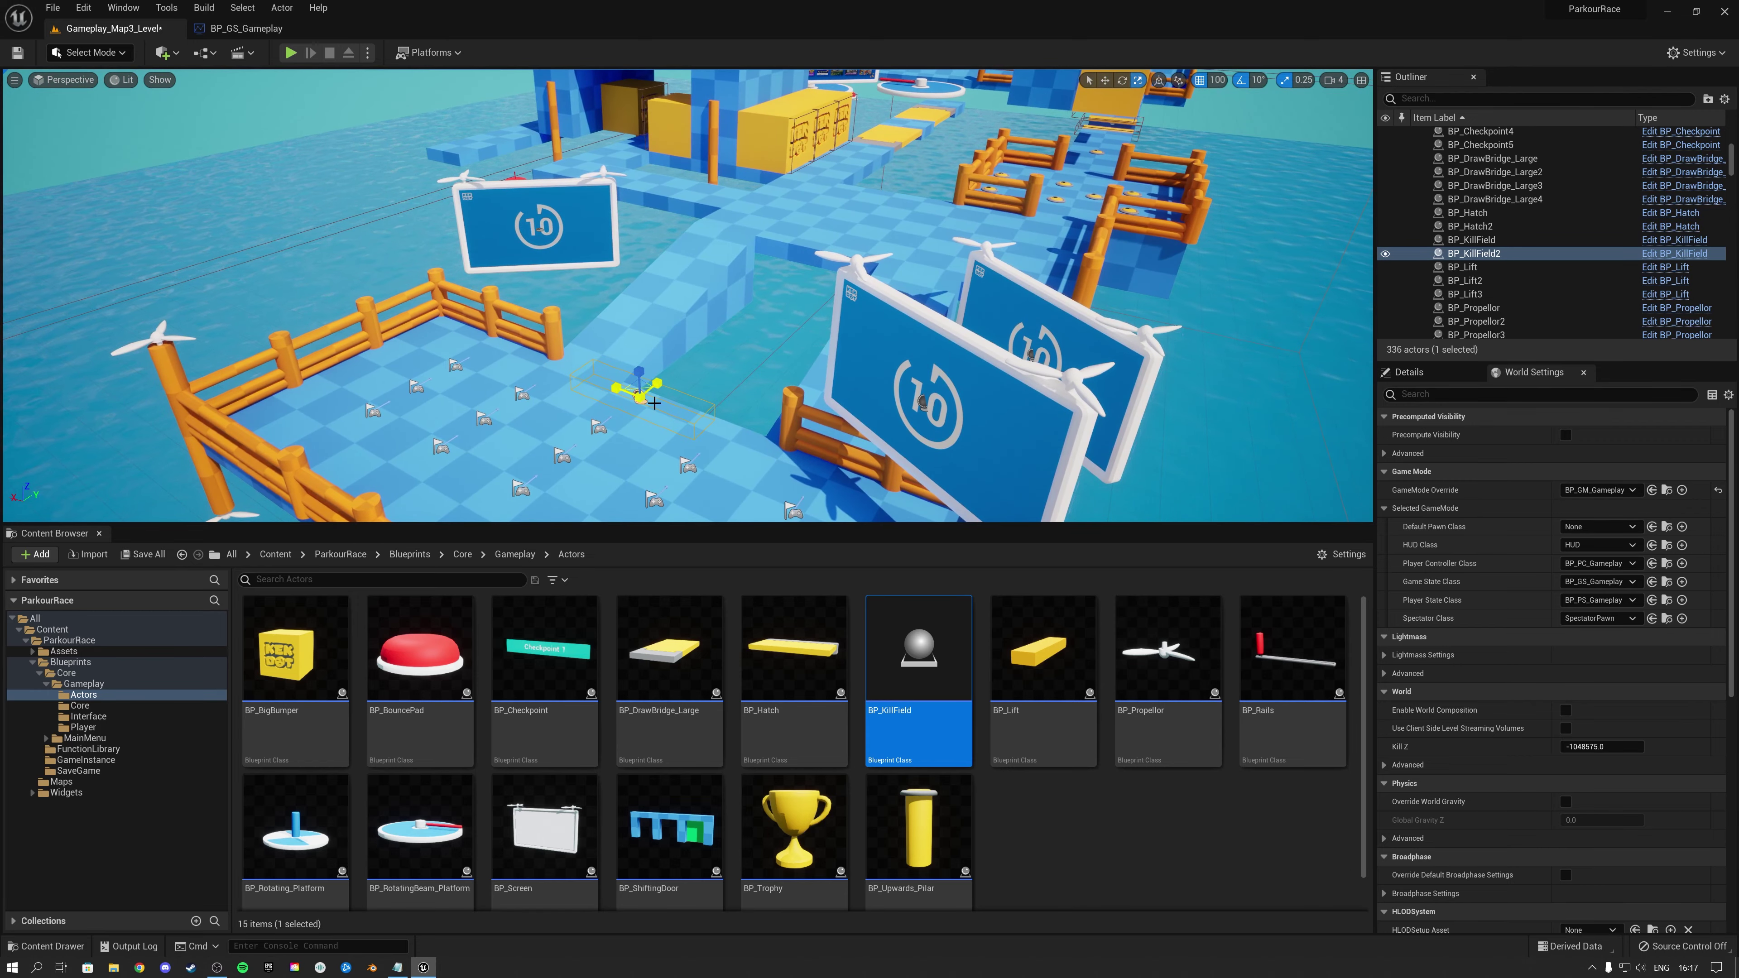
key("Delete")
Place a trial BP_Checkpoint on the platform beyond the start, rotate it, widen it across the path, and delete it
right_click_drag(825, 421, 987, 427)
key("w")
left_click_drag(552, 688, 623, 450)
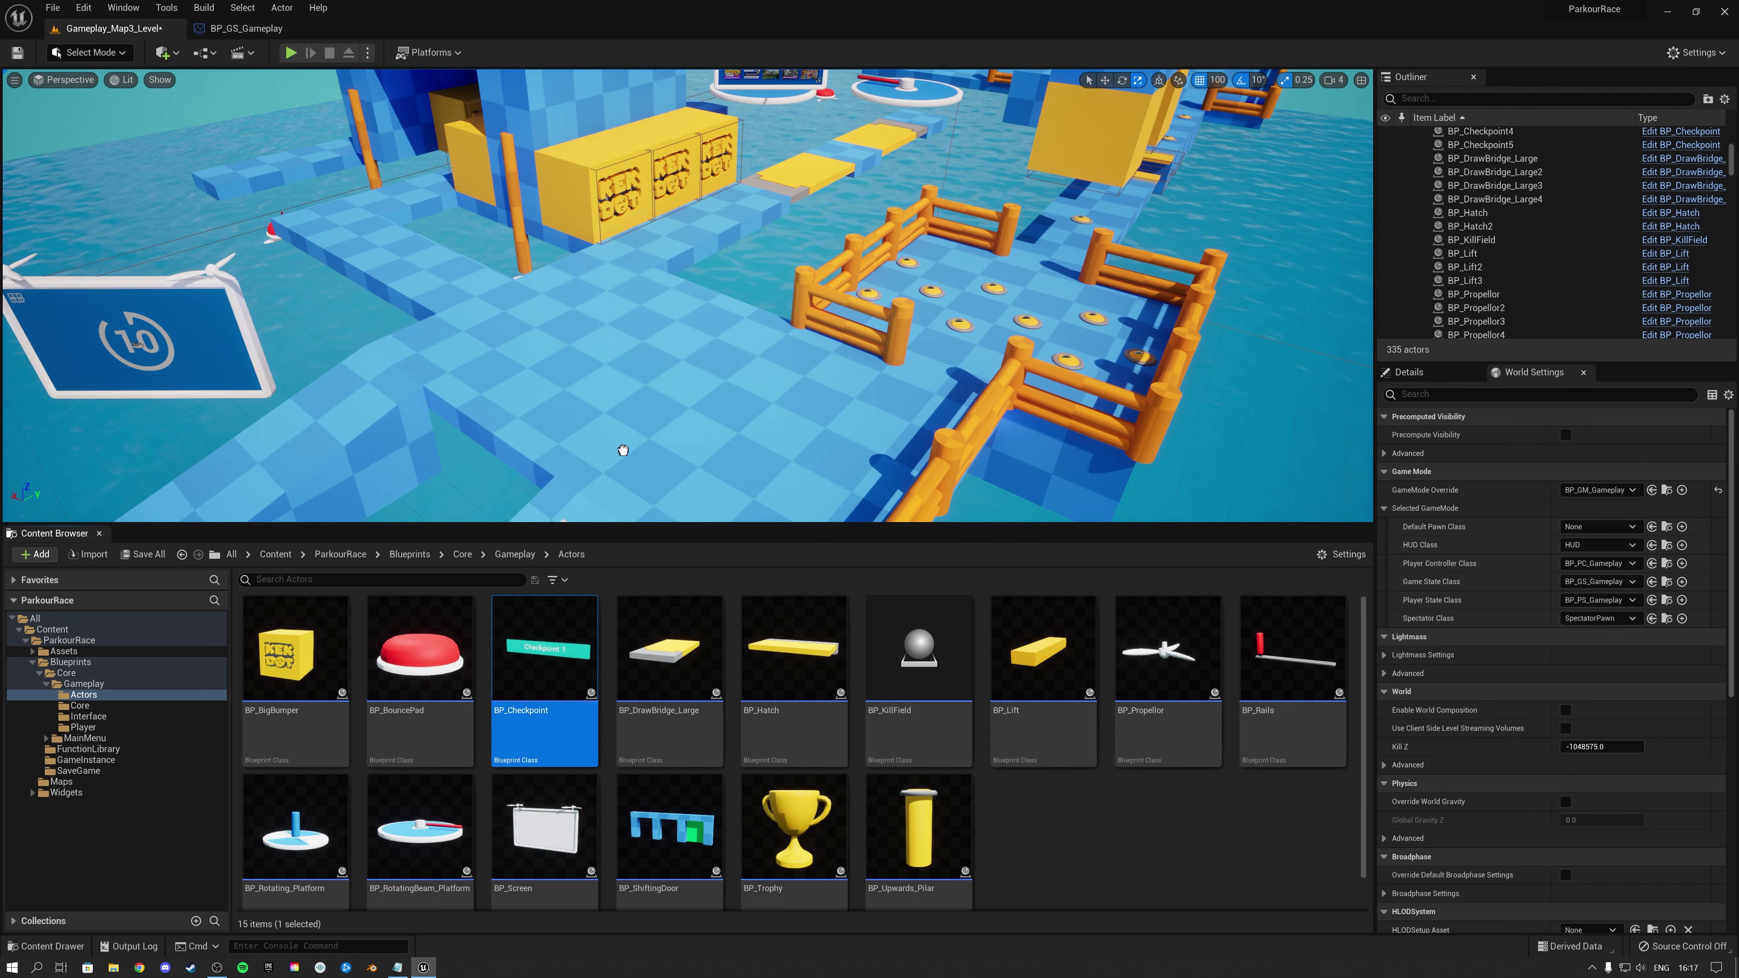
left_click_drag(687, 369, 698, 349)
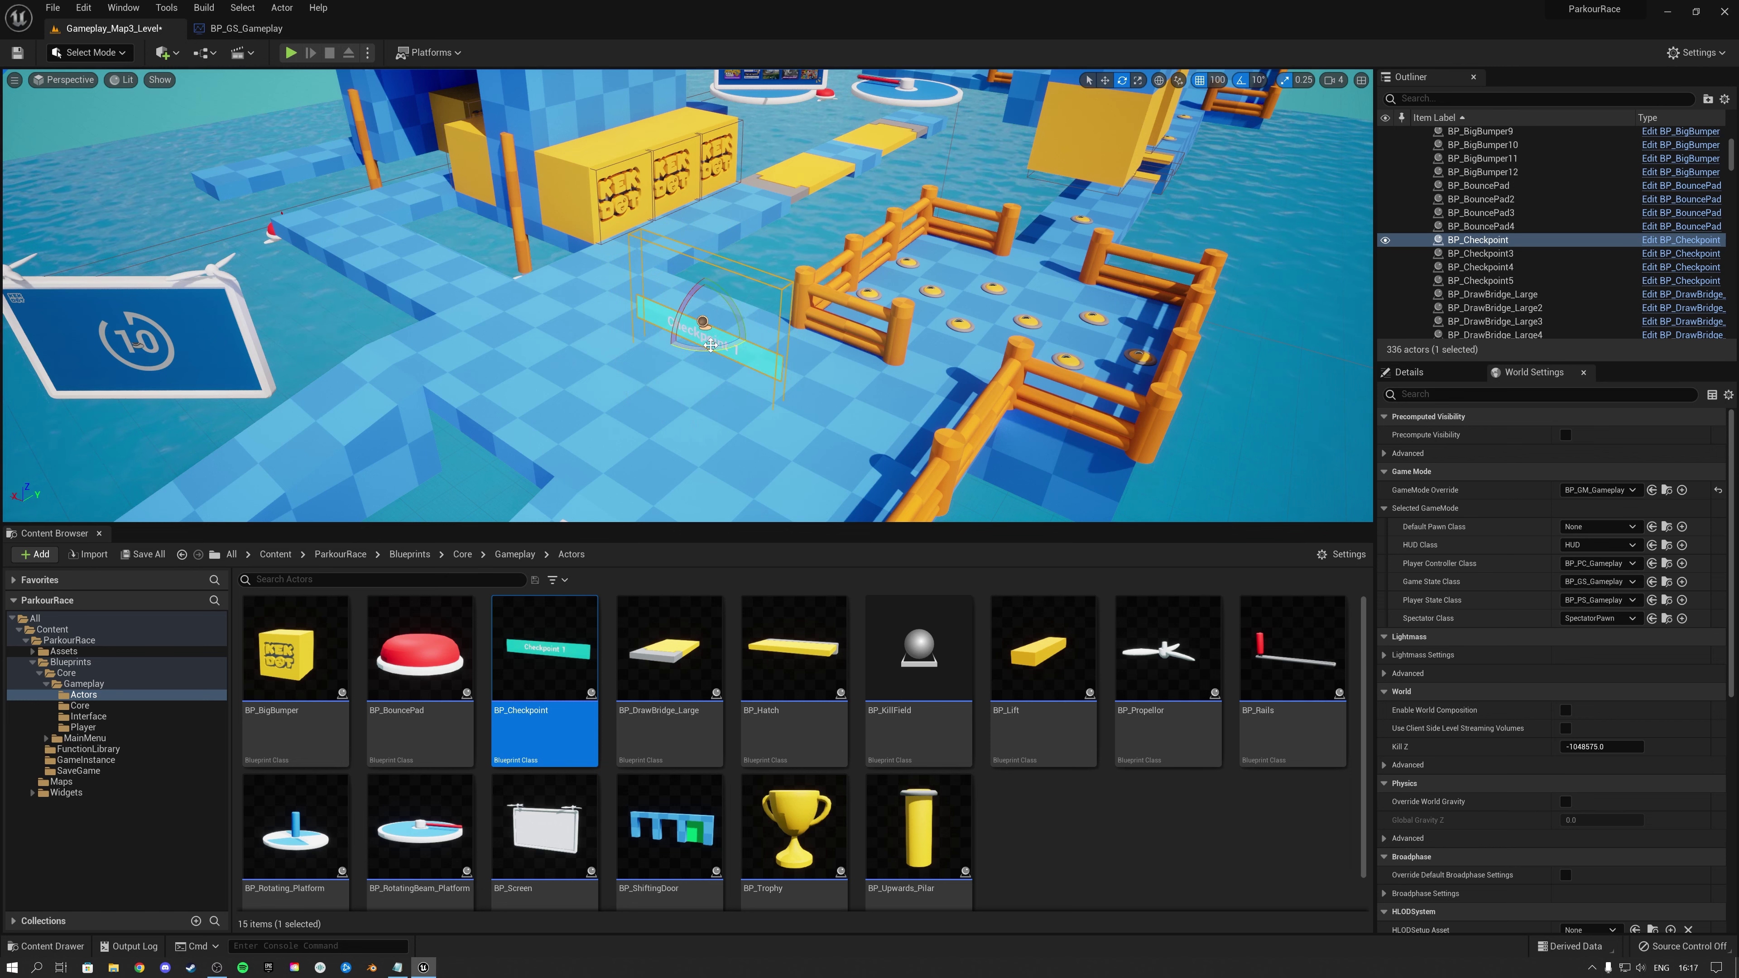
key("w")
right_click_drag(835, 397, 840, 377)
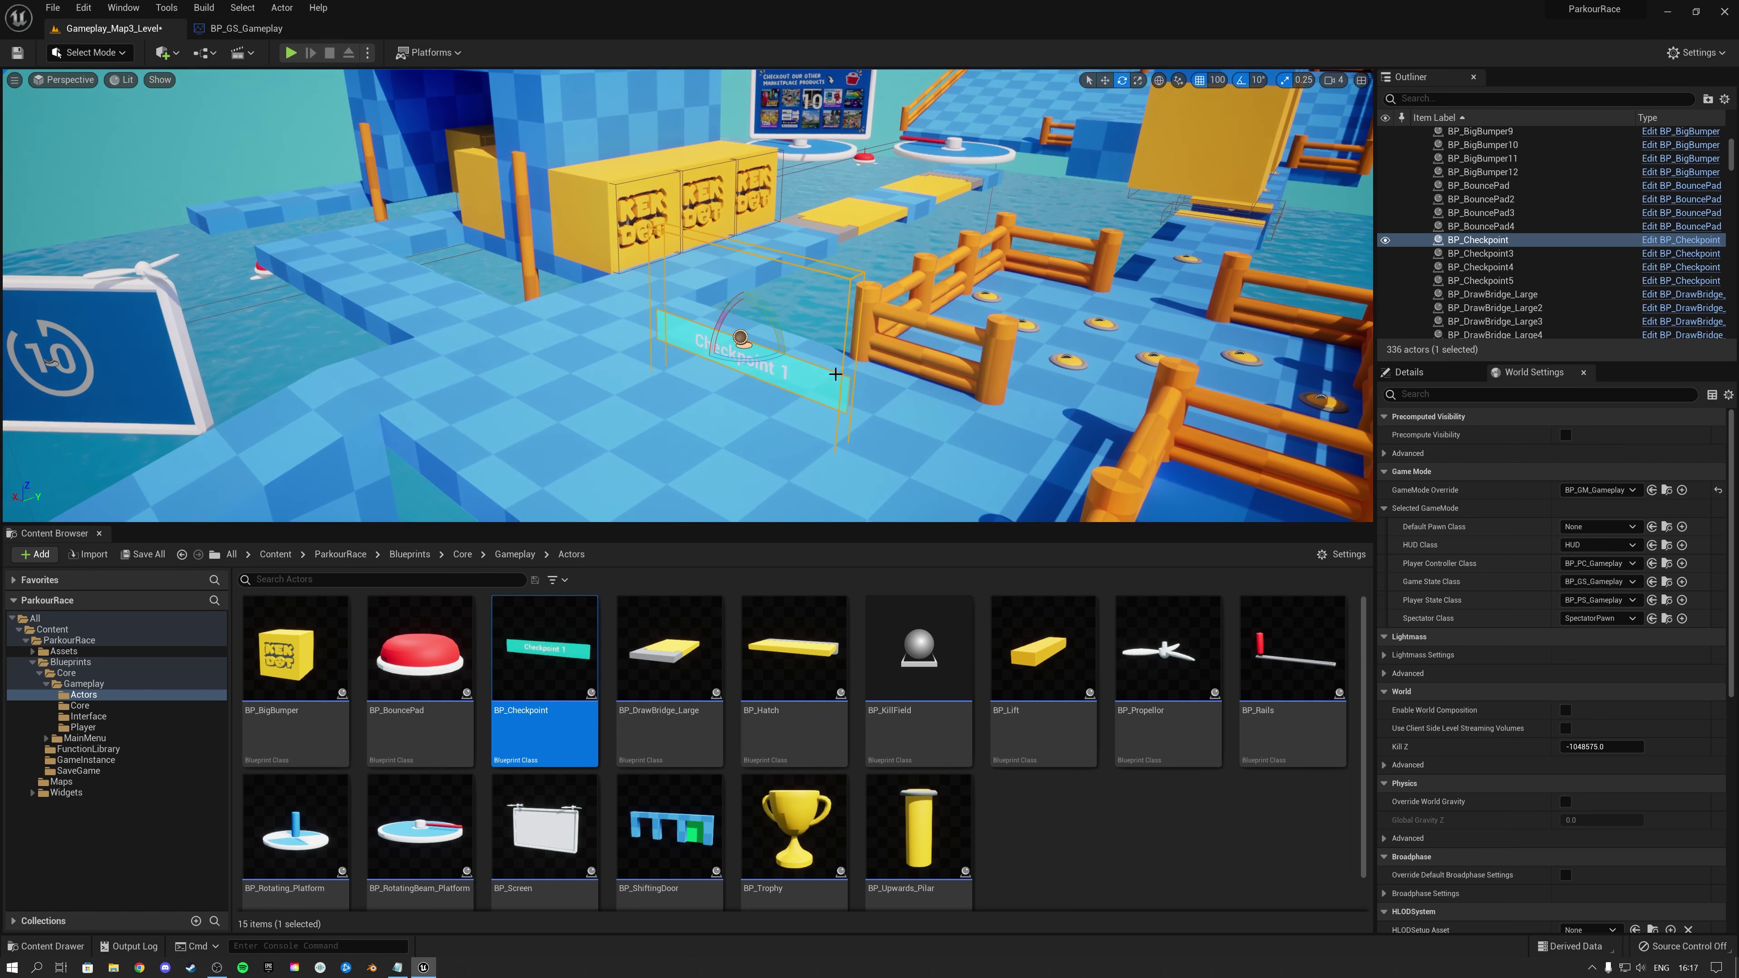
left_click_drag(767, 347, 787, 355)
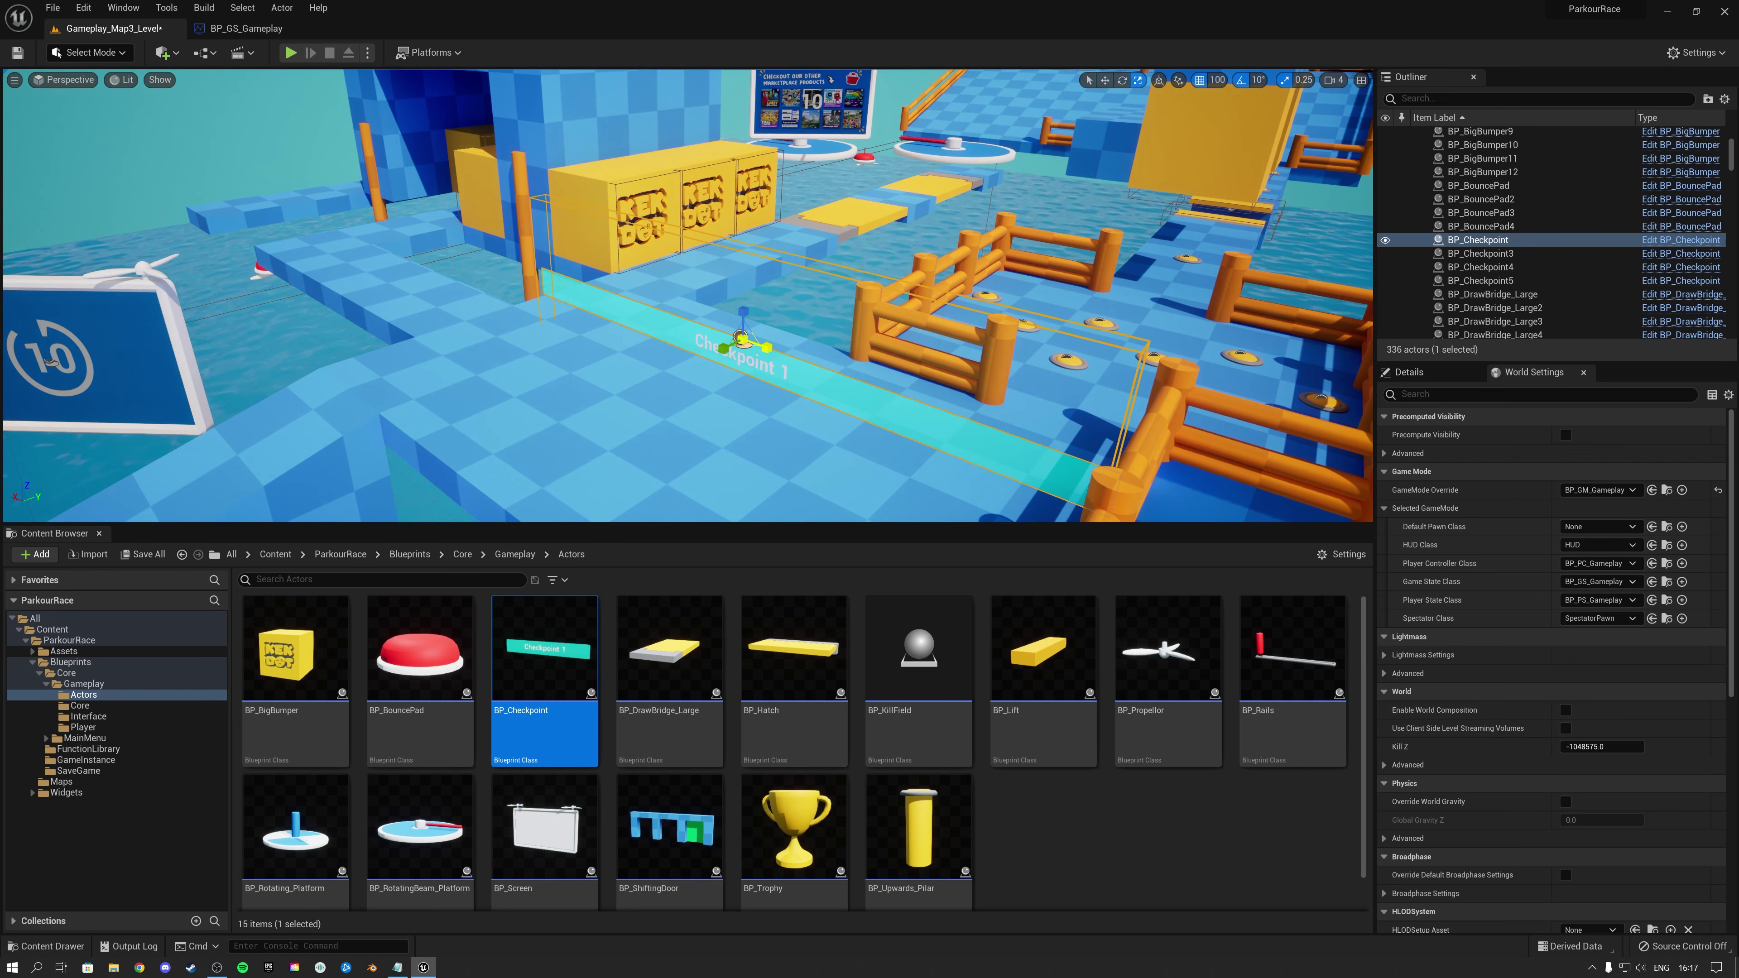
key("Delete")
Find BP_Checkpoint3 before the shifting doors, select it and show its details
key("w")
right_click_drag(783, 361, 843, 319)
key("w")
left_click(684, 272)
right_click_drag(746, 295, 624, 347)
left_click(682, 285)
key("f")
left_click(740, 328)
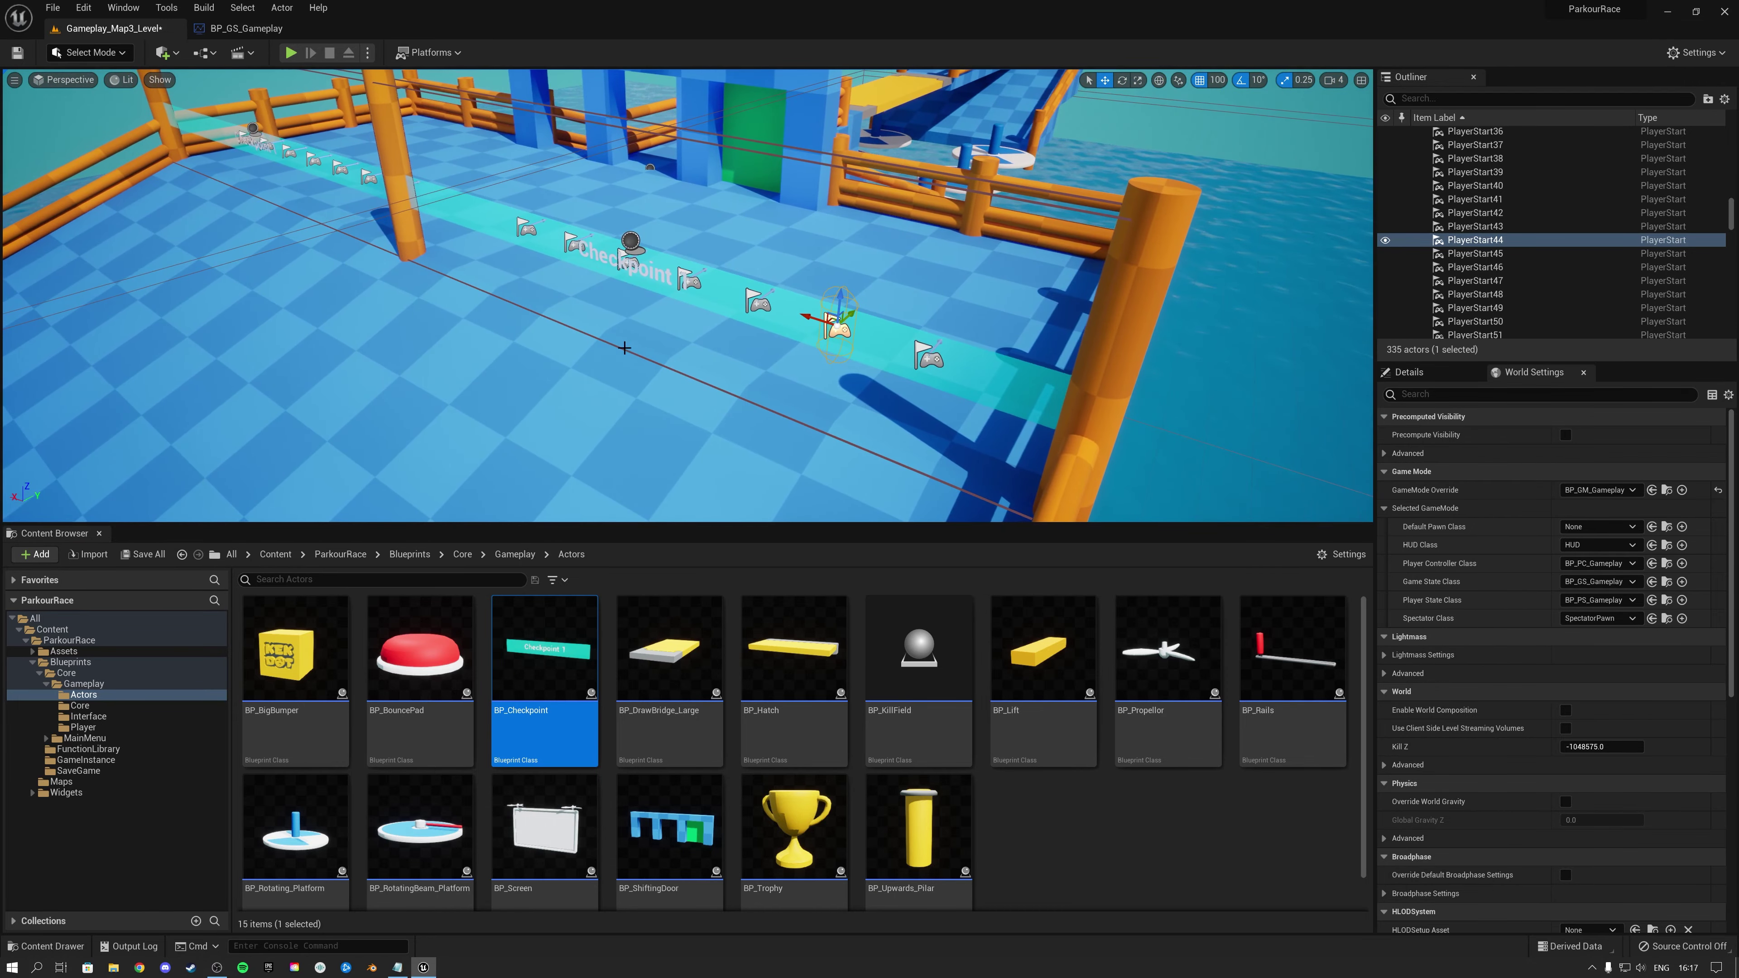
left_click(630, 243)
left_click(1409, 371)
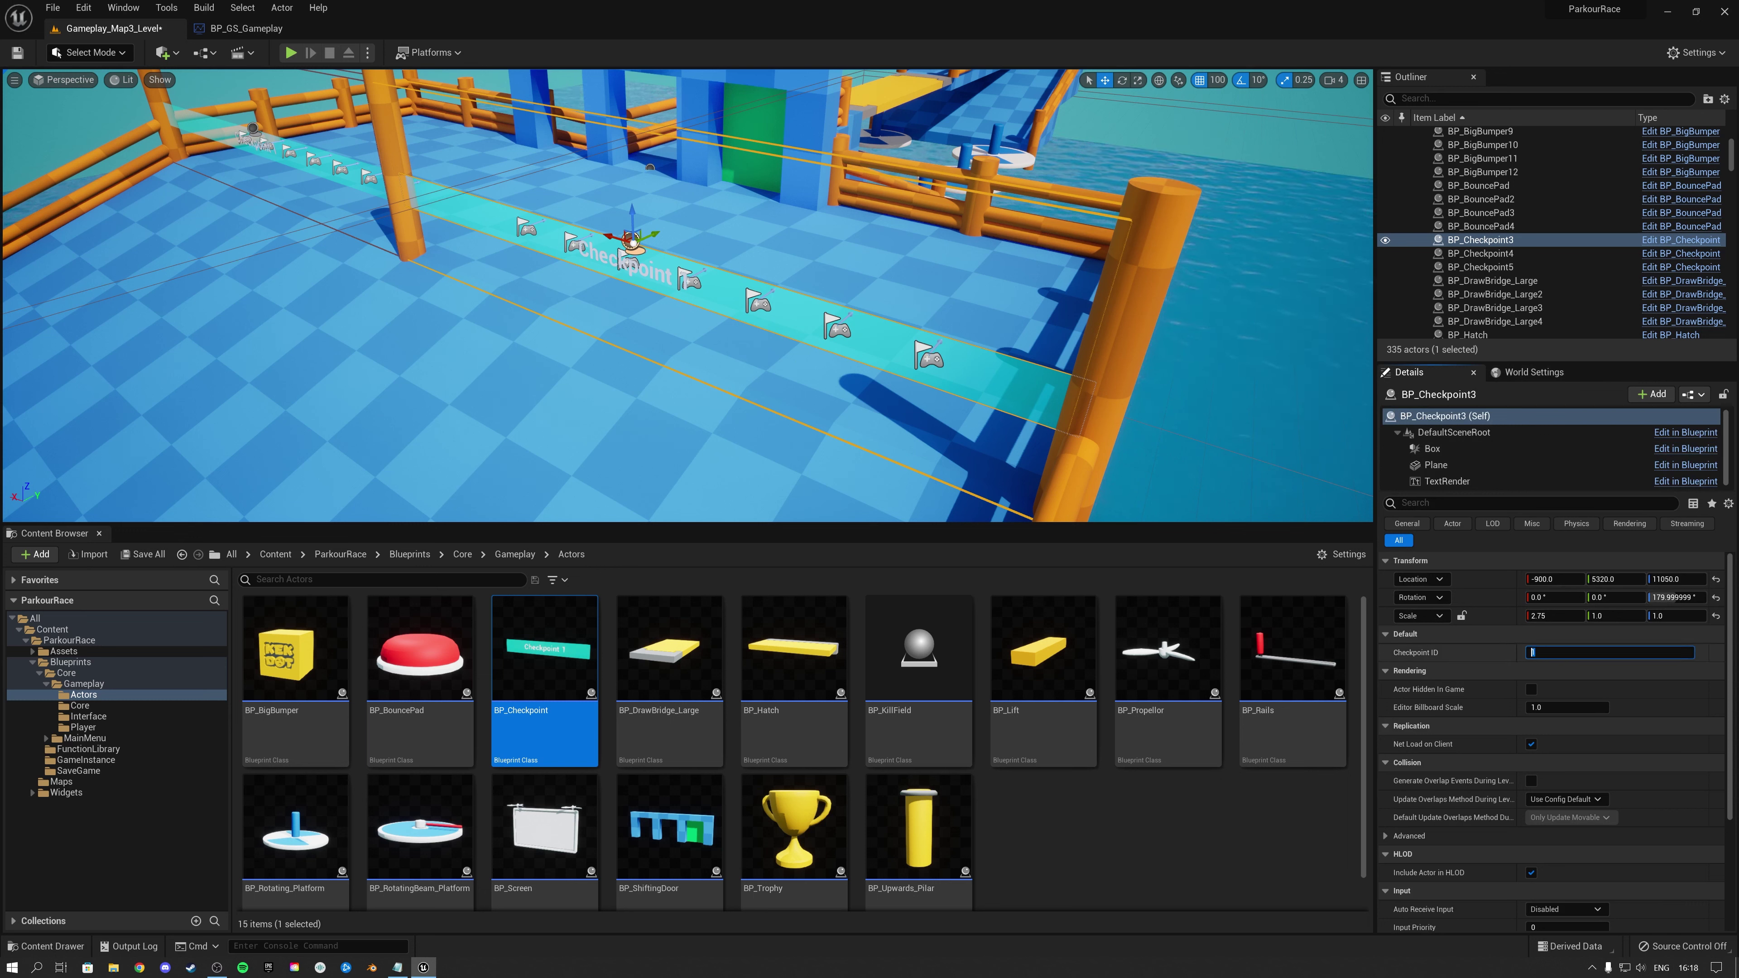
Try Checkpoint ID values 2 and 3 on BP_Checkpoint3 and set the ID back to 1
key("Return")
key("w")
key("a")
right_click_drag(786, 304, 924, 295)
right_click_drag(786, 304, 700, 306)
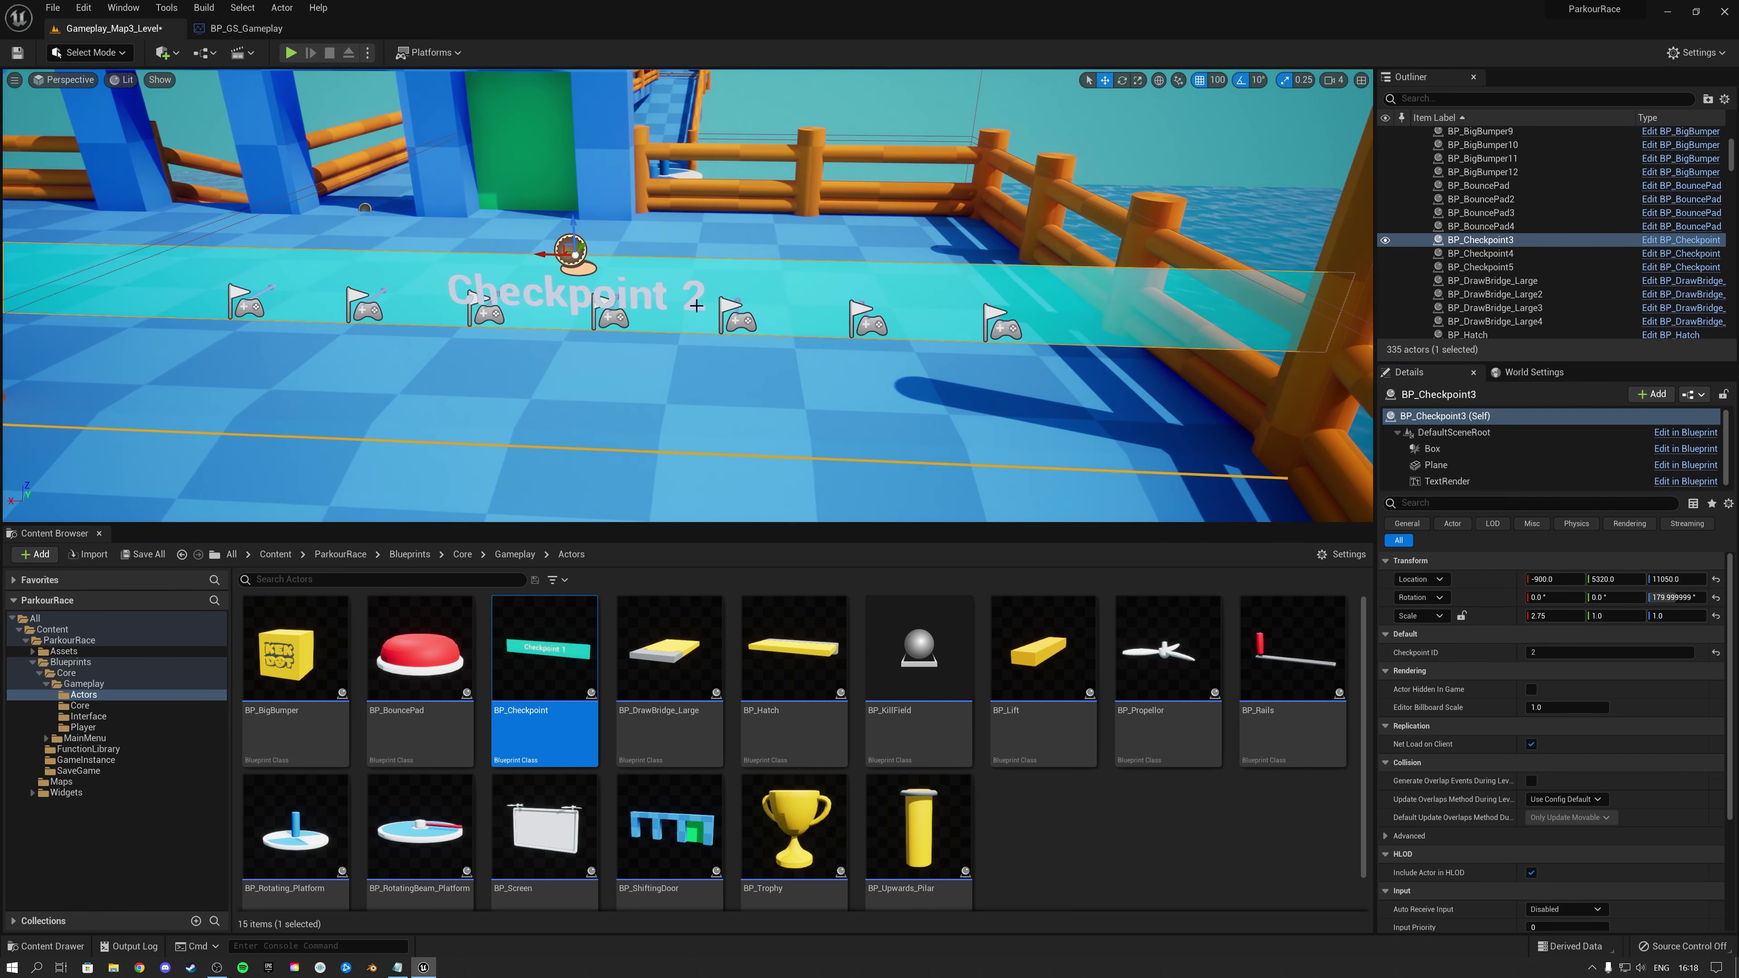
left_click(1574, 652)
type("3")
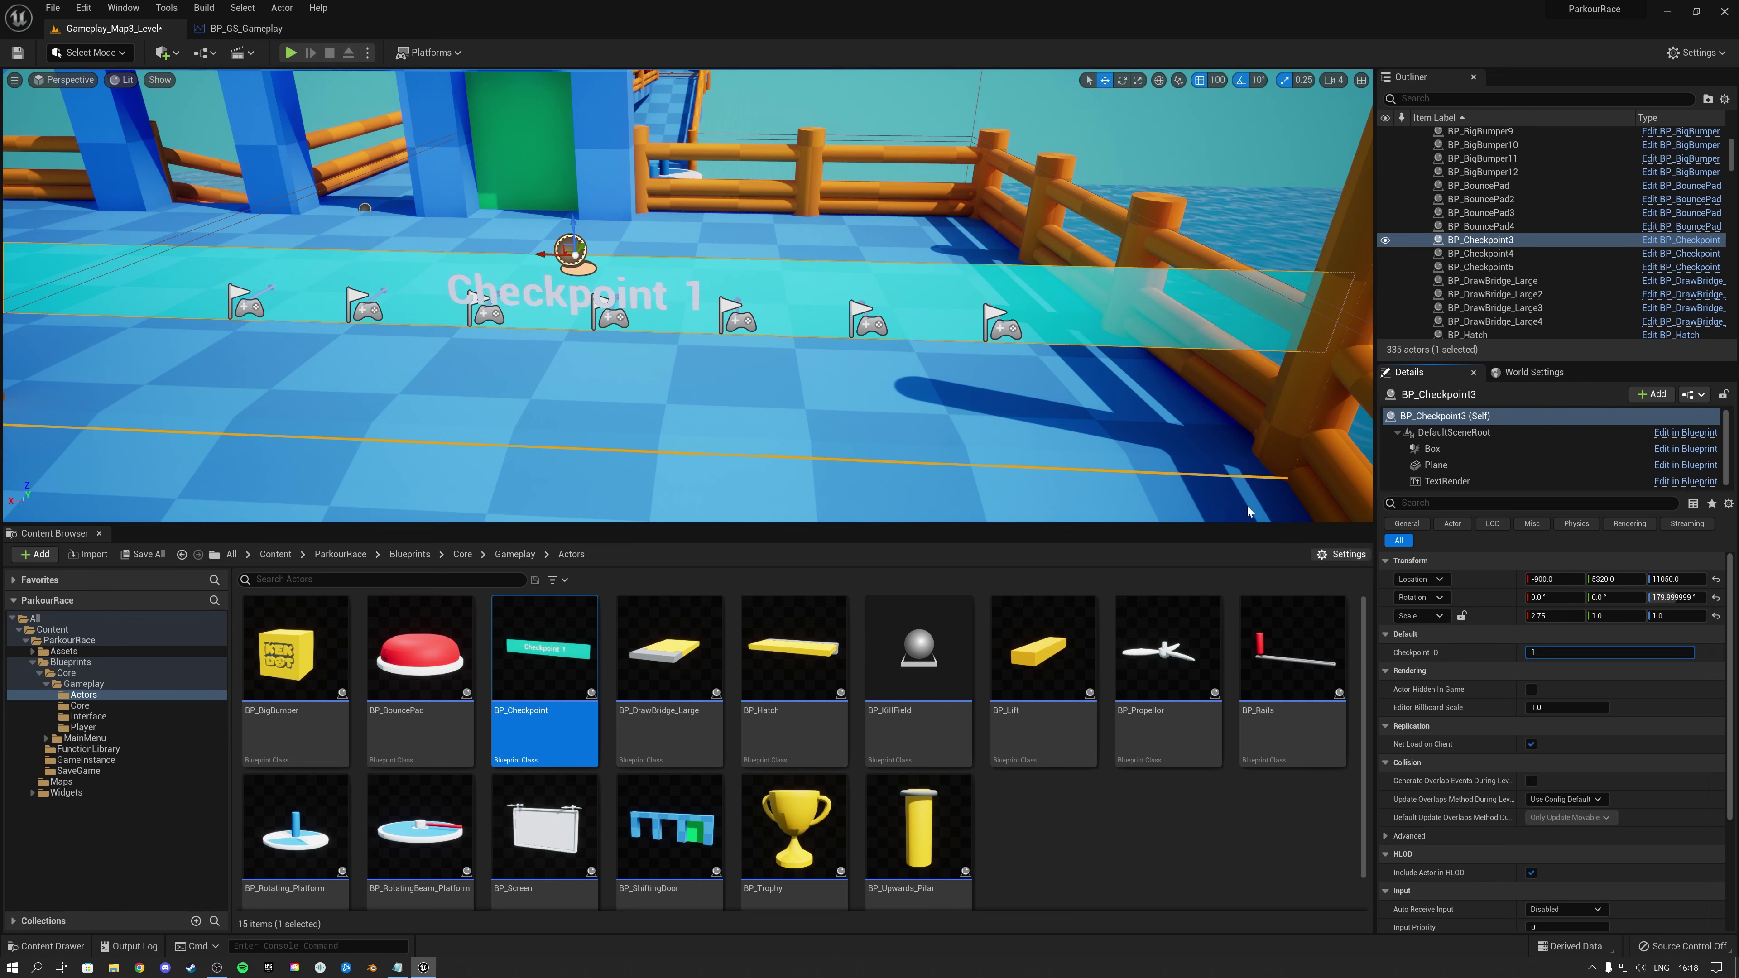
Examine how the PlayerStart actors are lined up along Checkpoint 1
key("s")
right_click_drag(613, 257, 612, 256)
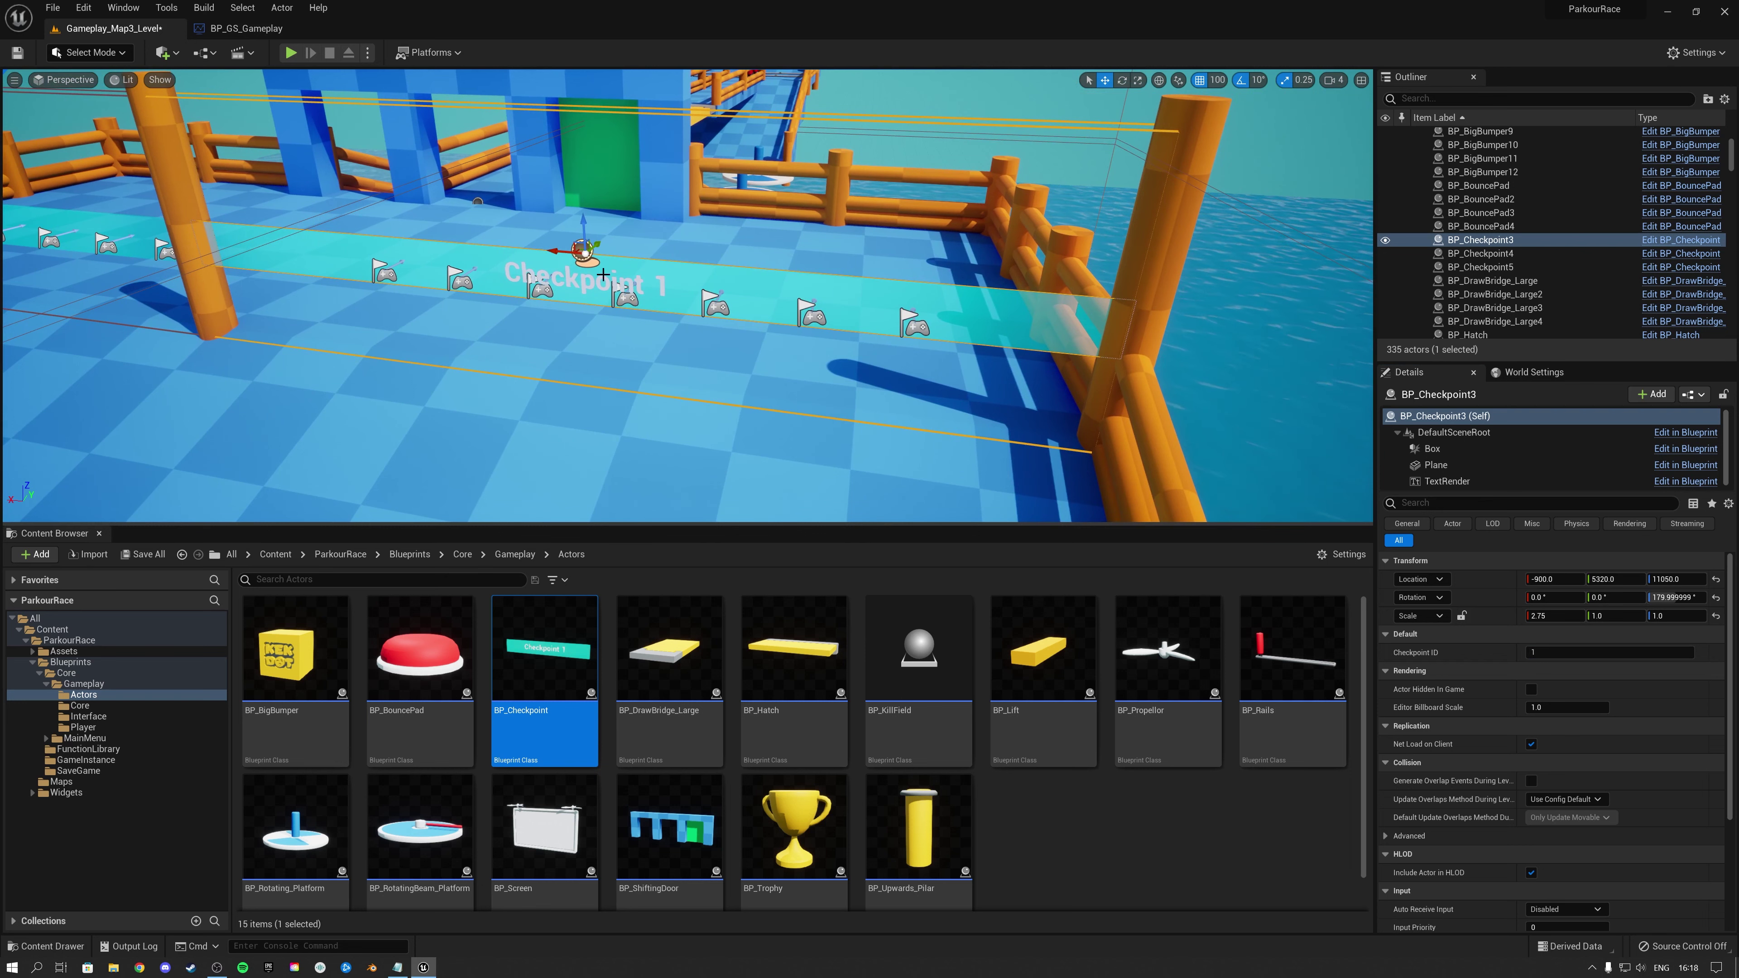
key("s")
right_click_drag(861, 312, 958, 308)
key("d")
right_click_drag(655, 259, 493, 294)
key("d")
key("d")
right_click_drag(801, 325, 584, 278)
left_click(746, 347)
left_click(604, 228)
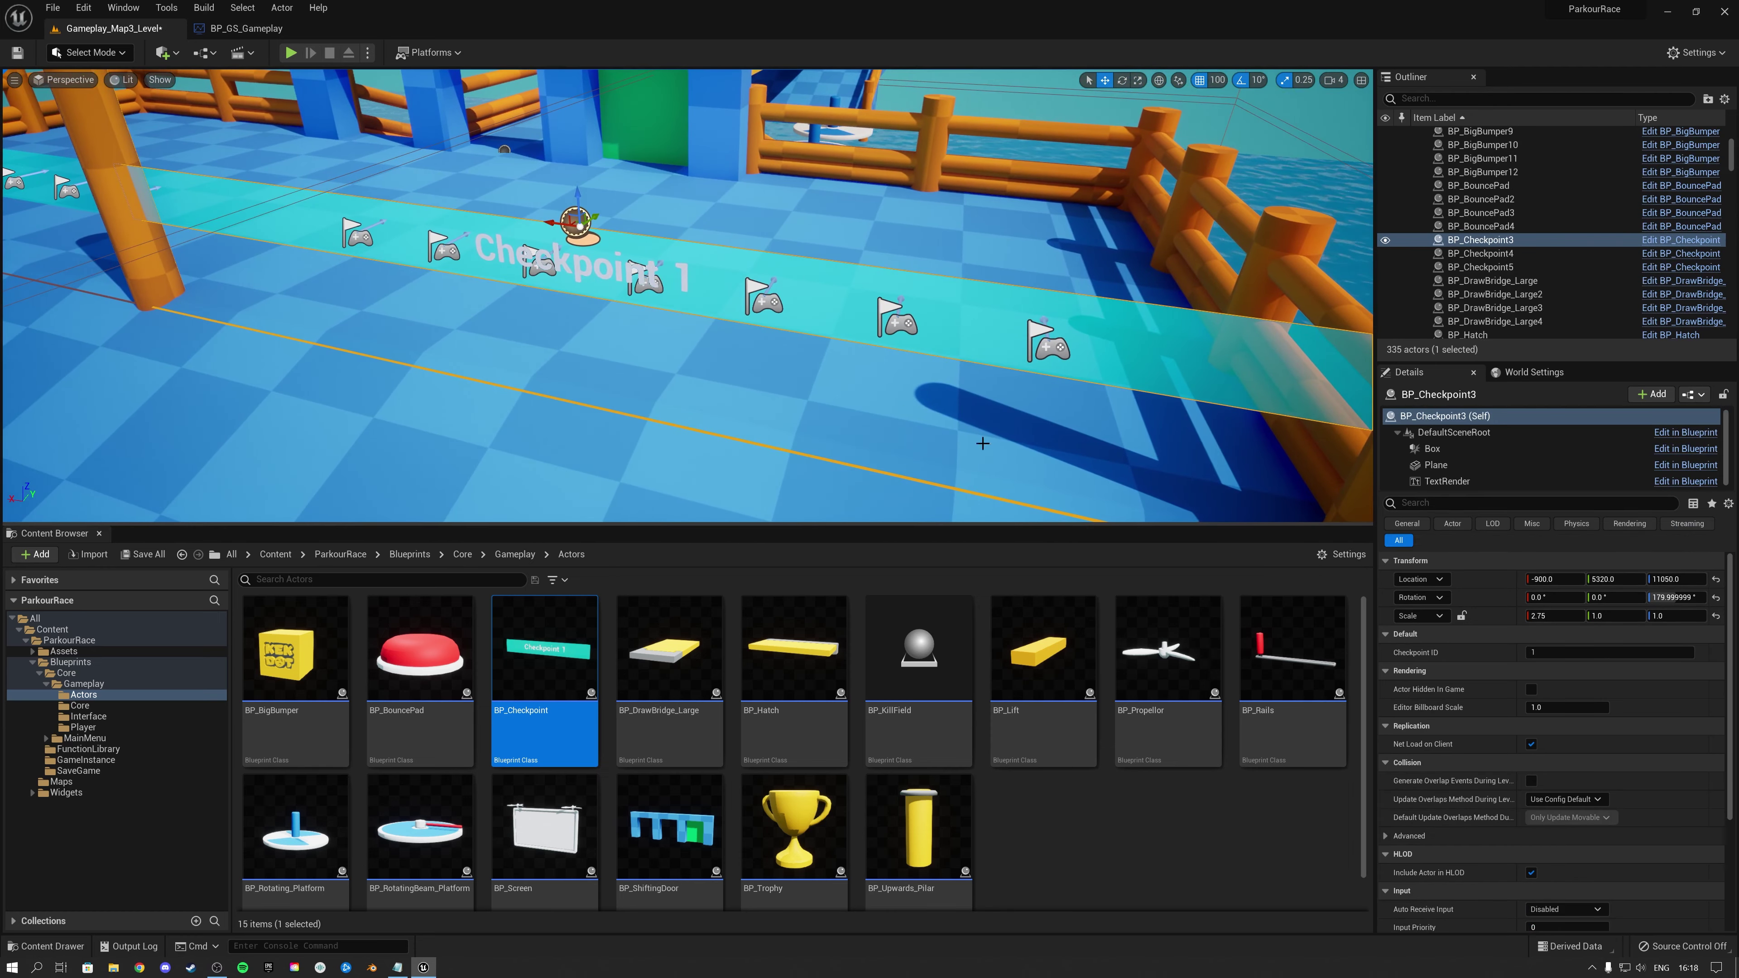
mouse_move(627, 335)
right_mouse_down()
mouse_move(637, 322)
mouse_move(627, 335)
right_mouse_up()
Place a trial Player Start near Checkpoint 1, rotate it 90°, set its Player Start Tag to 1, and delete it
left_click(170, 53)
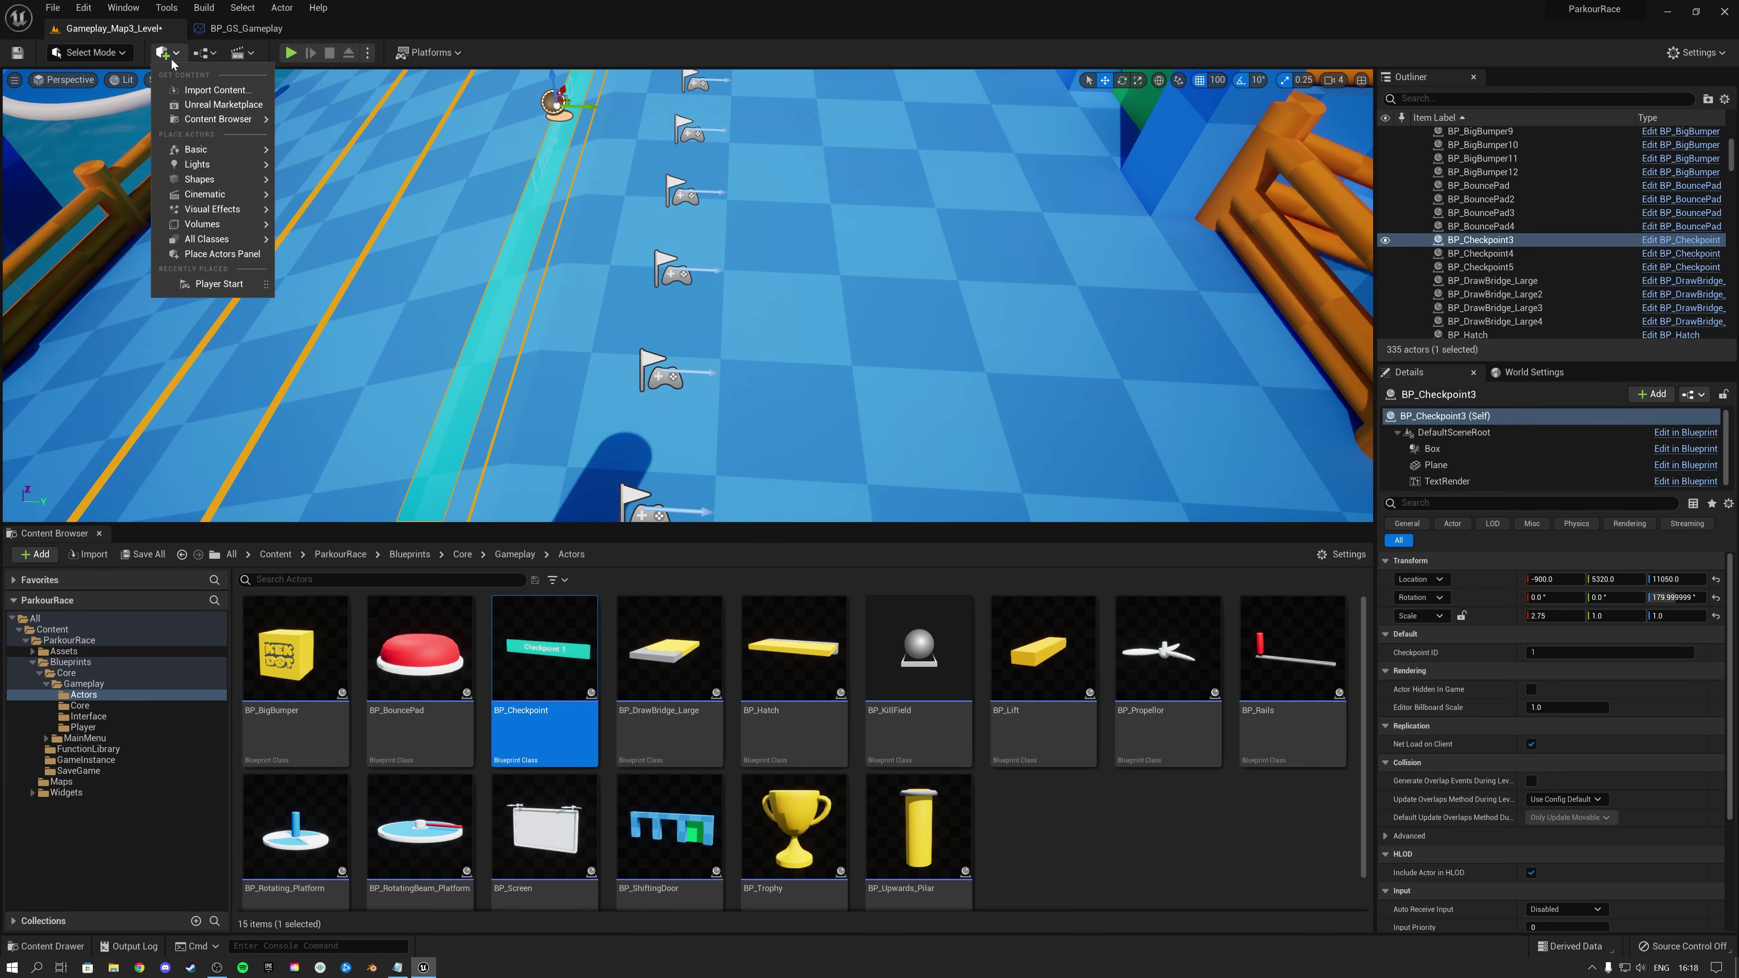
mouse_move(197, 150)
left_click_drag(357, 181, 478, 242)
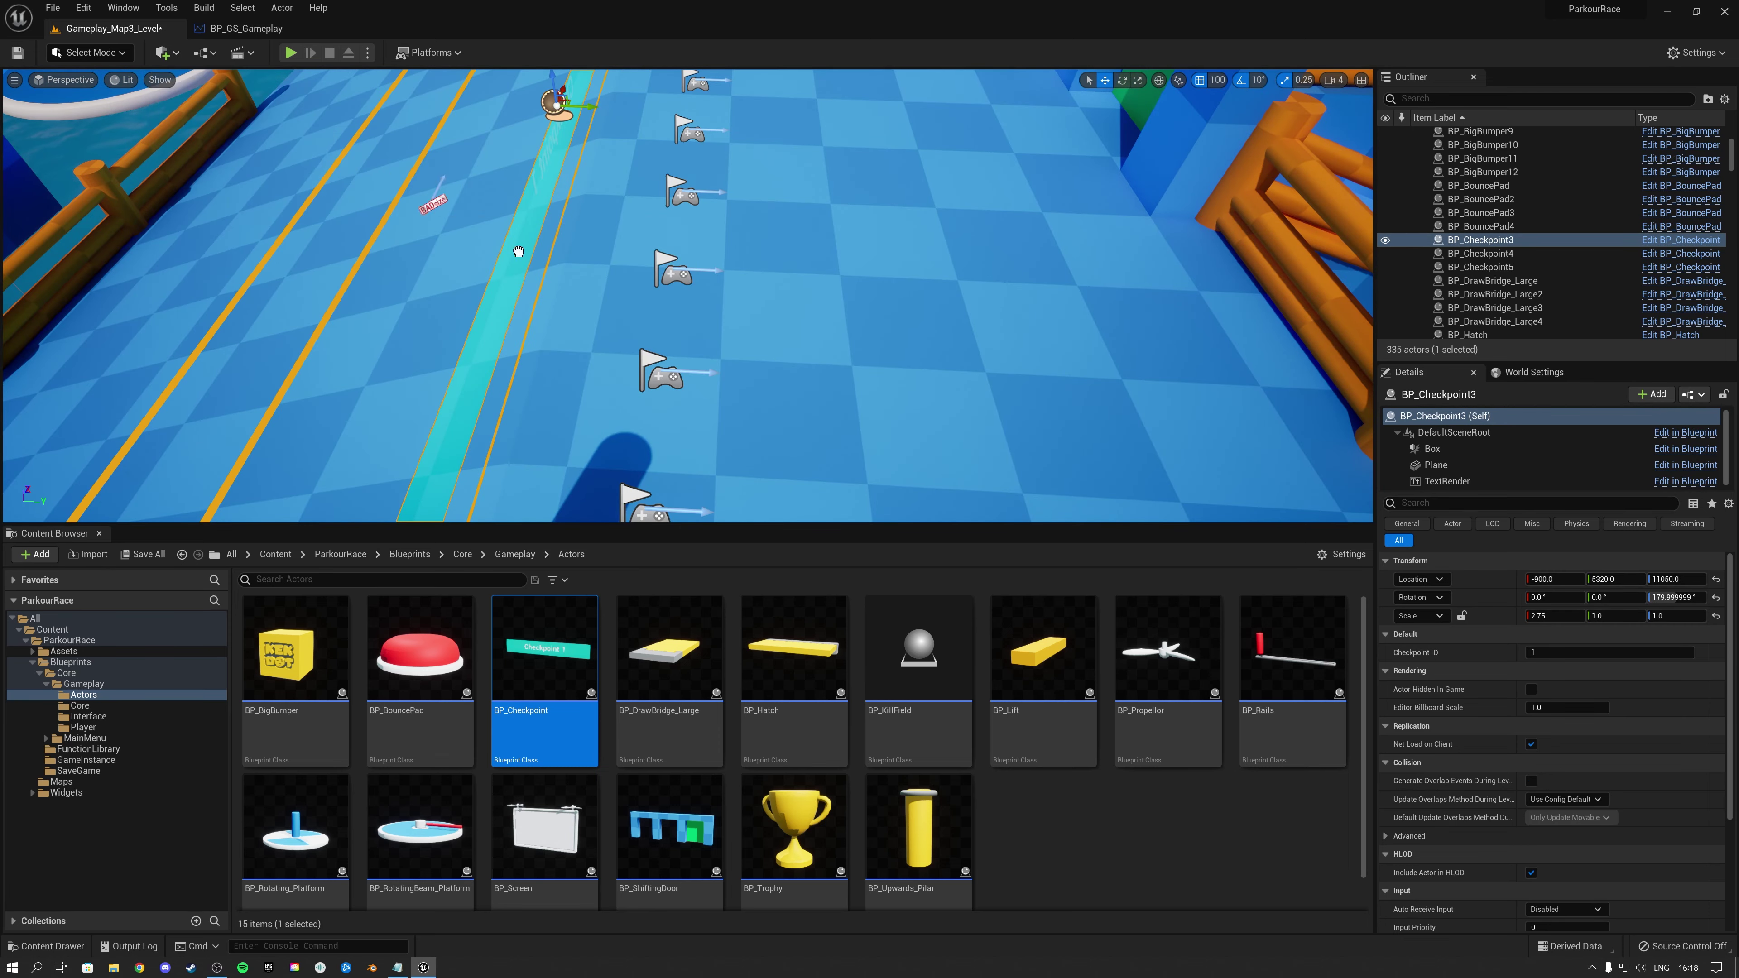
left_click_drag(808, 359, 810, 362)
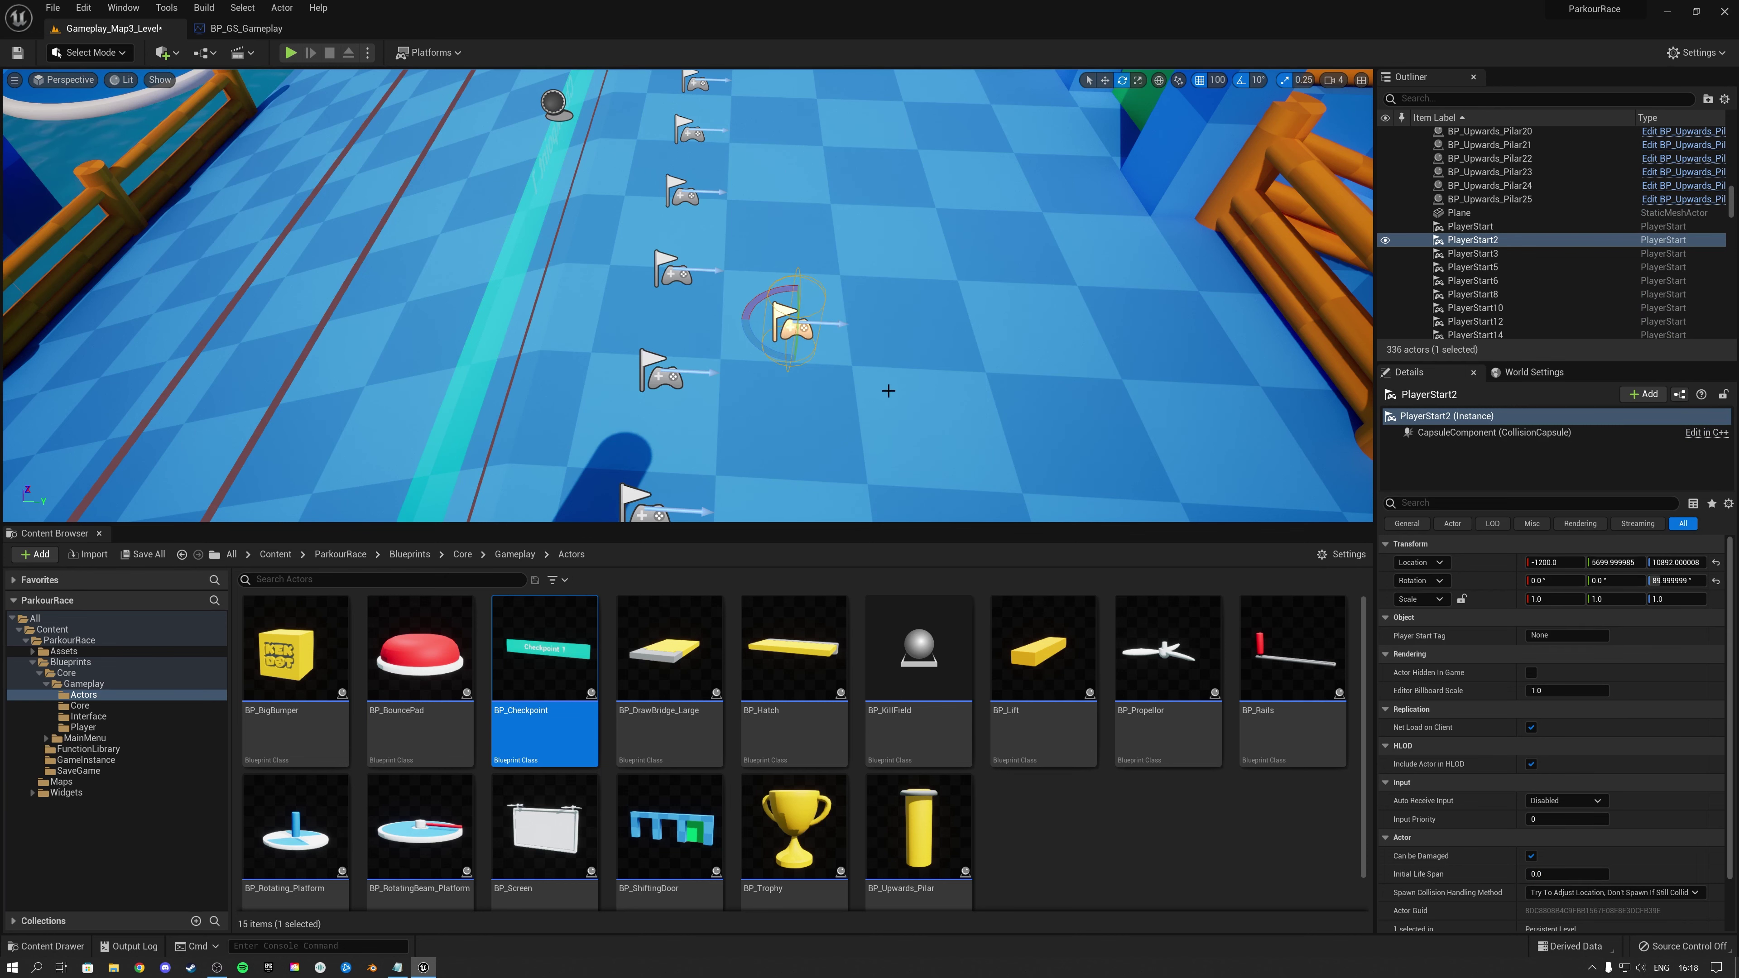
right_click_drag(888, 390, 649, 317)
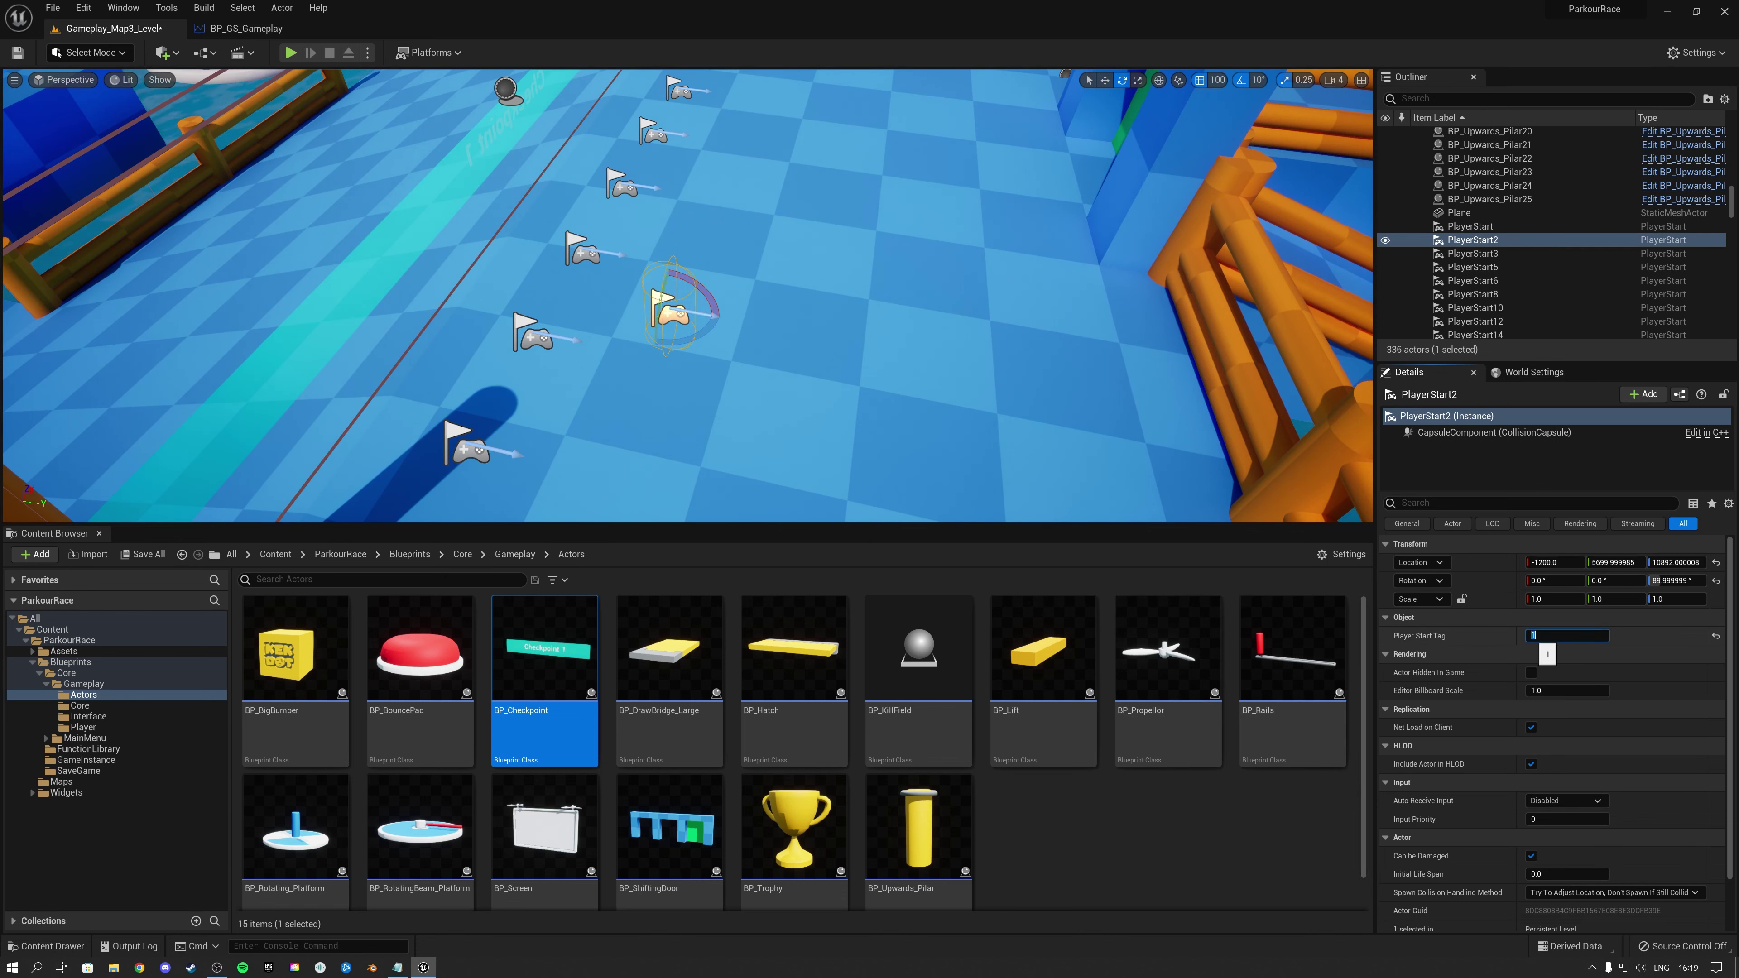
right_click_drag(1010, 402, 774, 384)
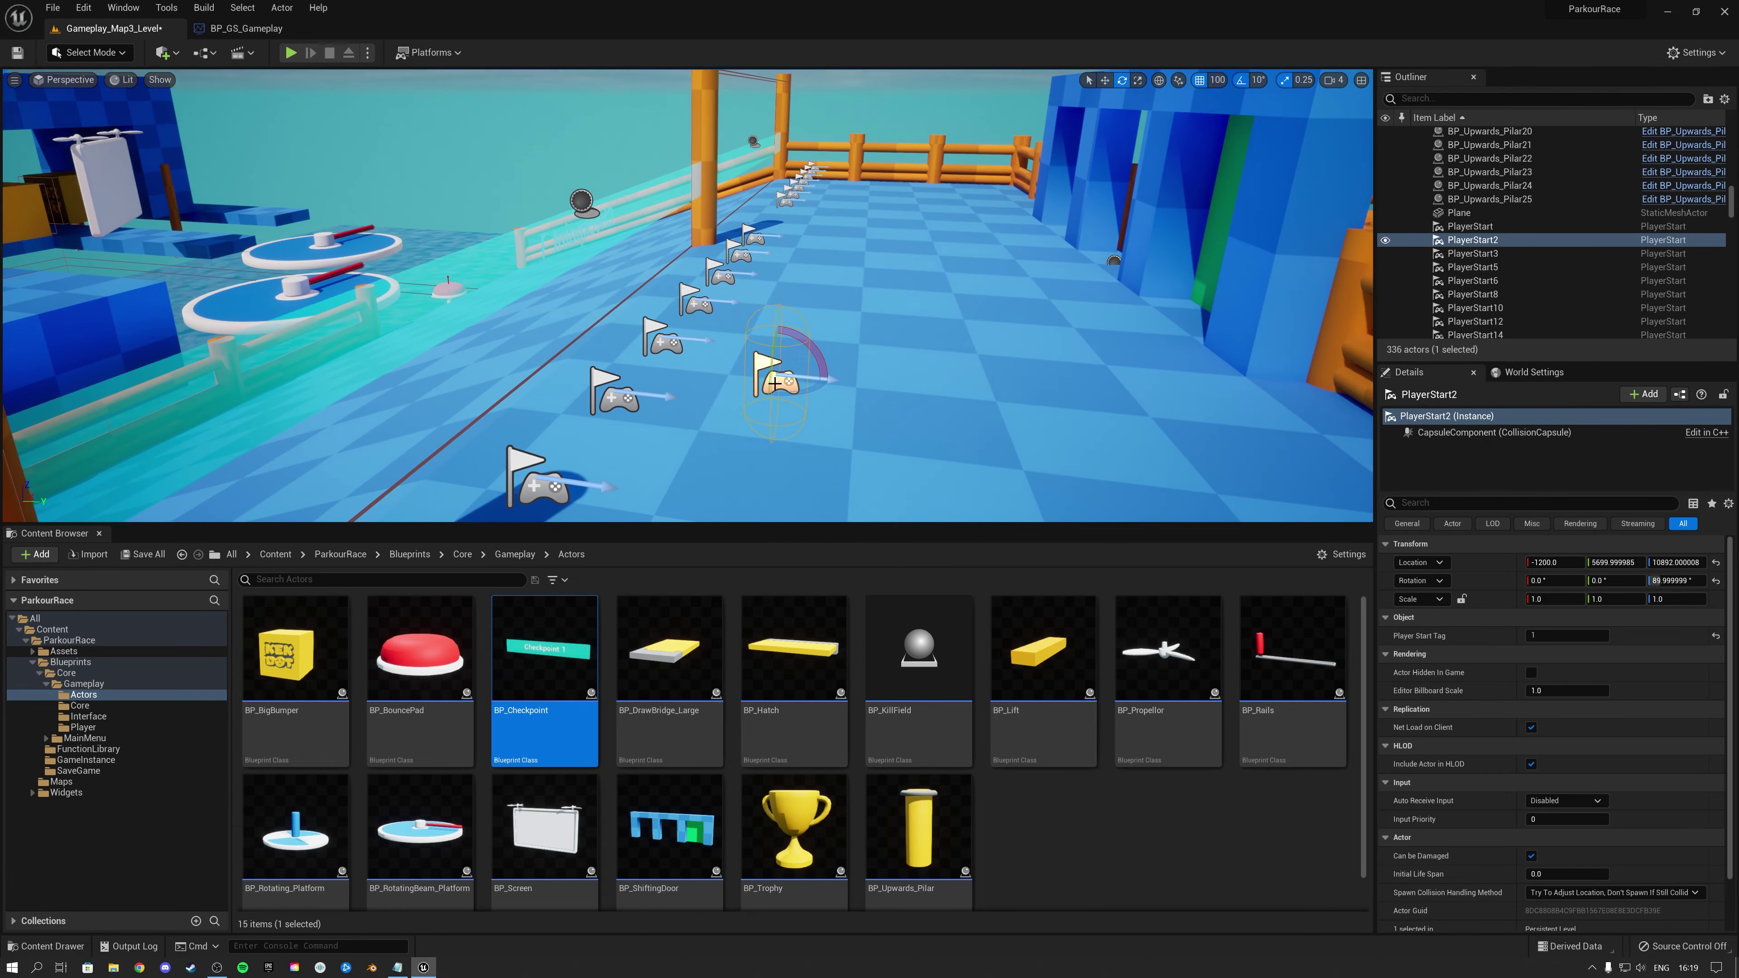
key("Delete")
Select PlayerStart55 further along the course and examine its Player Start Tag
key("w")
right_click_drag(928, 400, 1208, 415)
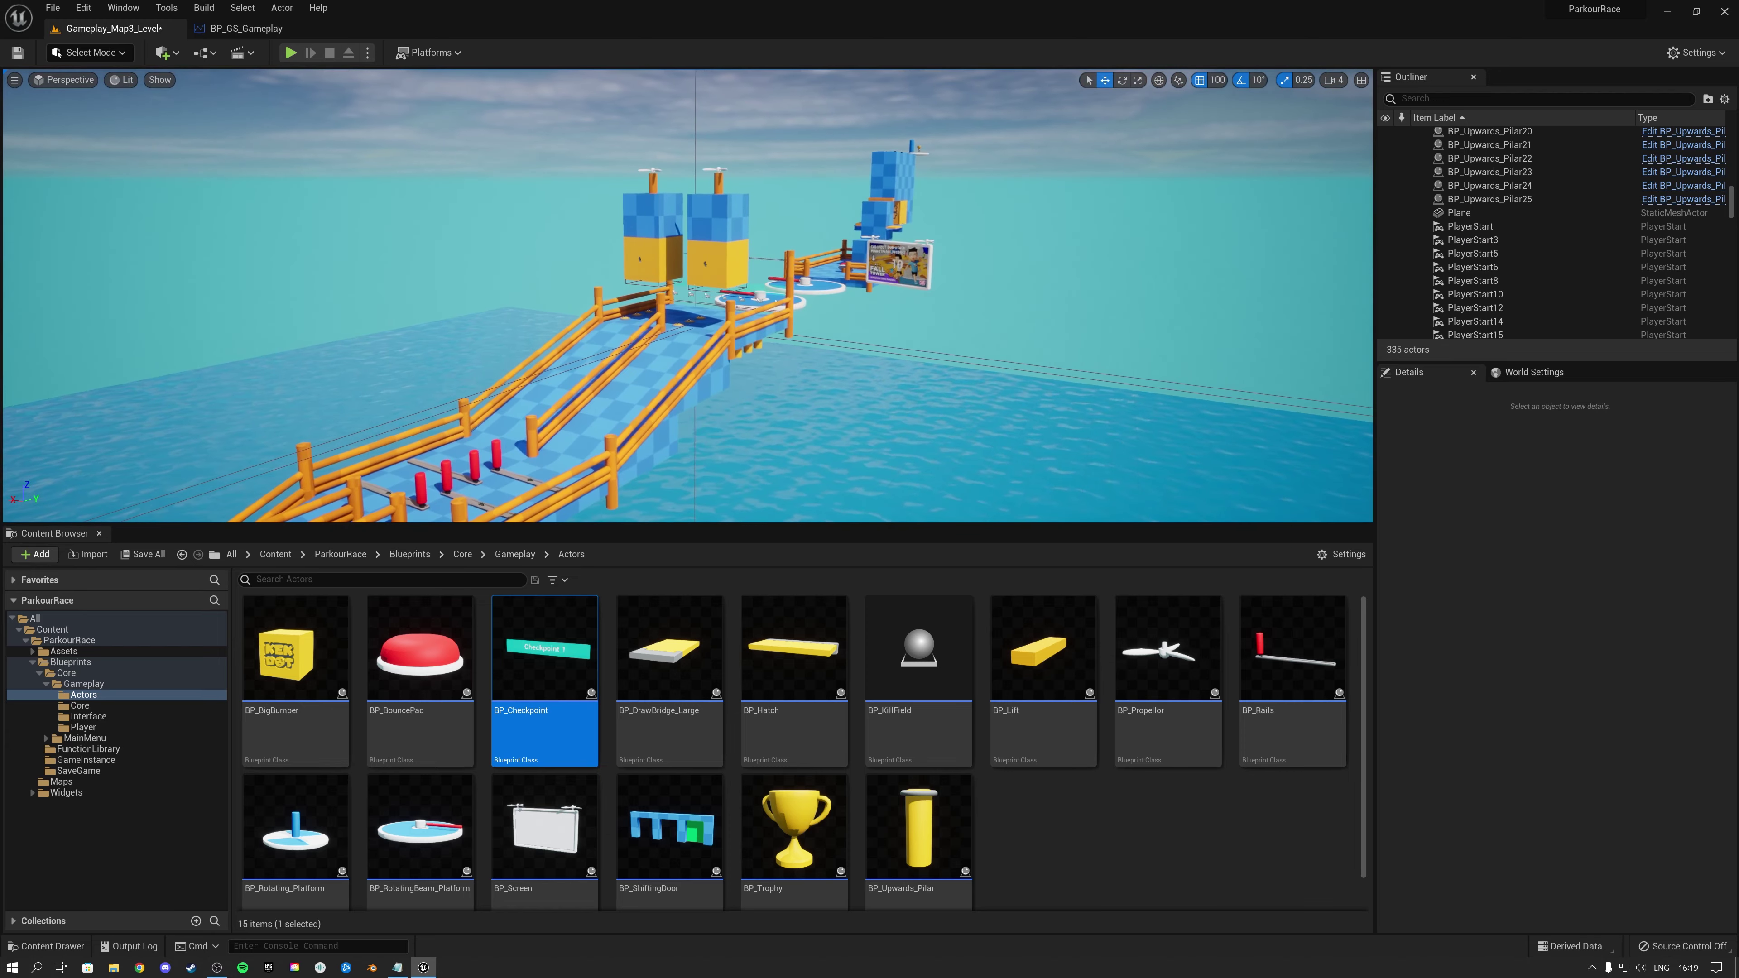
right_click_drag(801, 321, 541, 397)
left_click(748, 339)
key("f")
right_click_drag(813, 213, 813, 213)
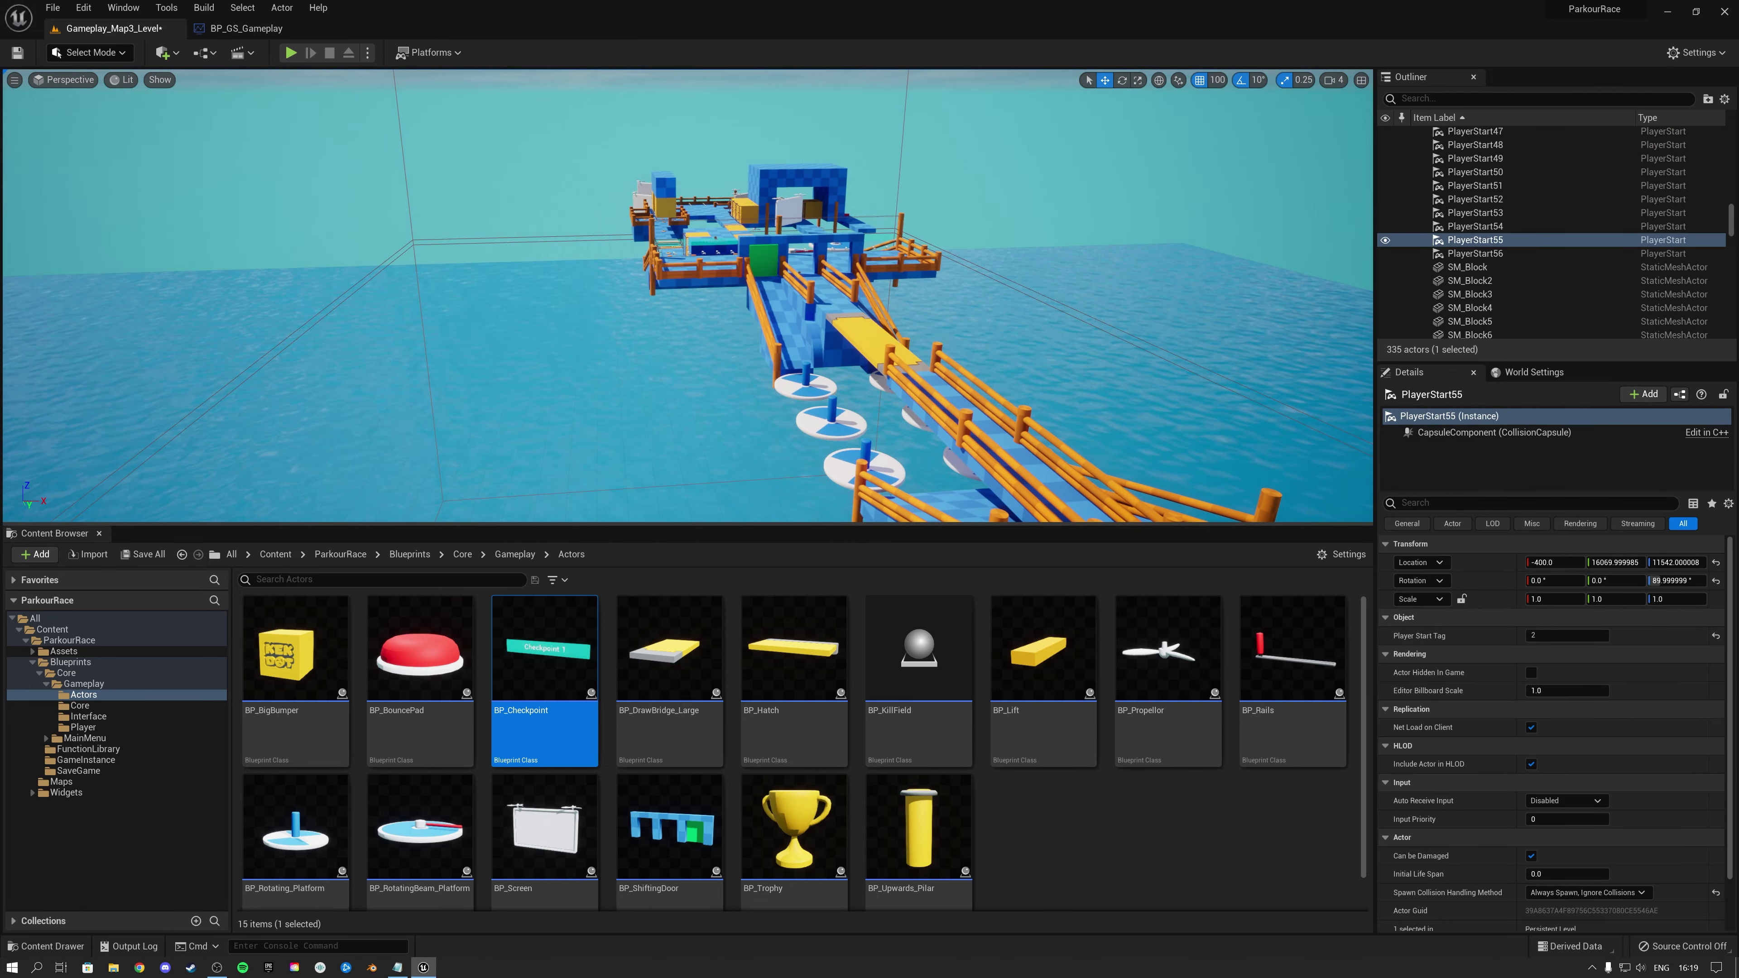
Return to the area near the start and place a BP_BigBumper on the platform in front of the fenced section
left_click(664, 188)
key("f")
right_click_drag(664, 189, 614, 405)
left_click(593, 225)
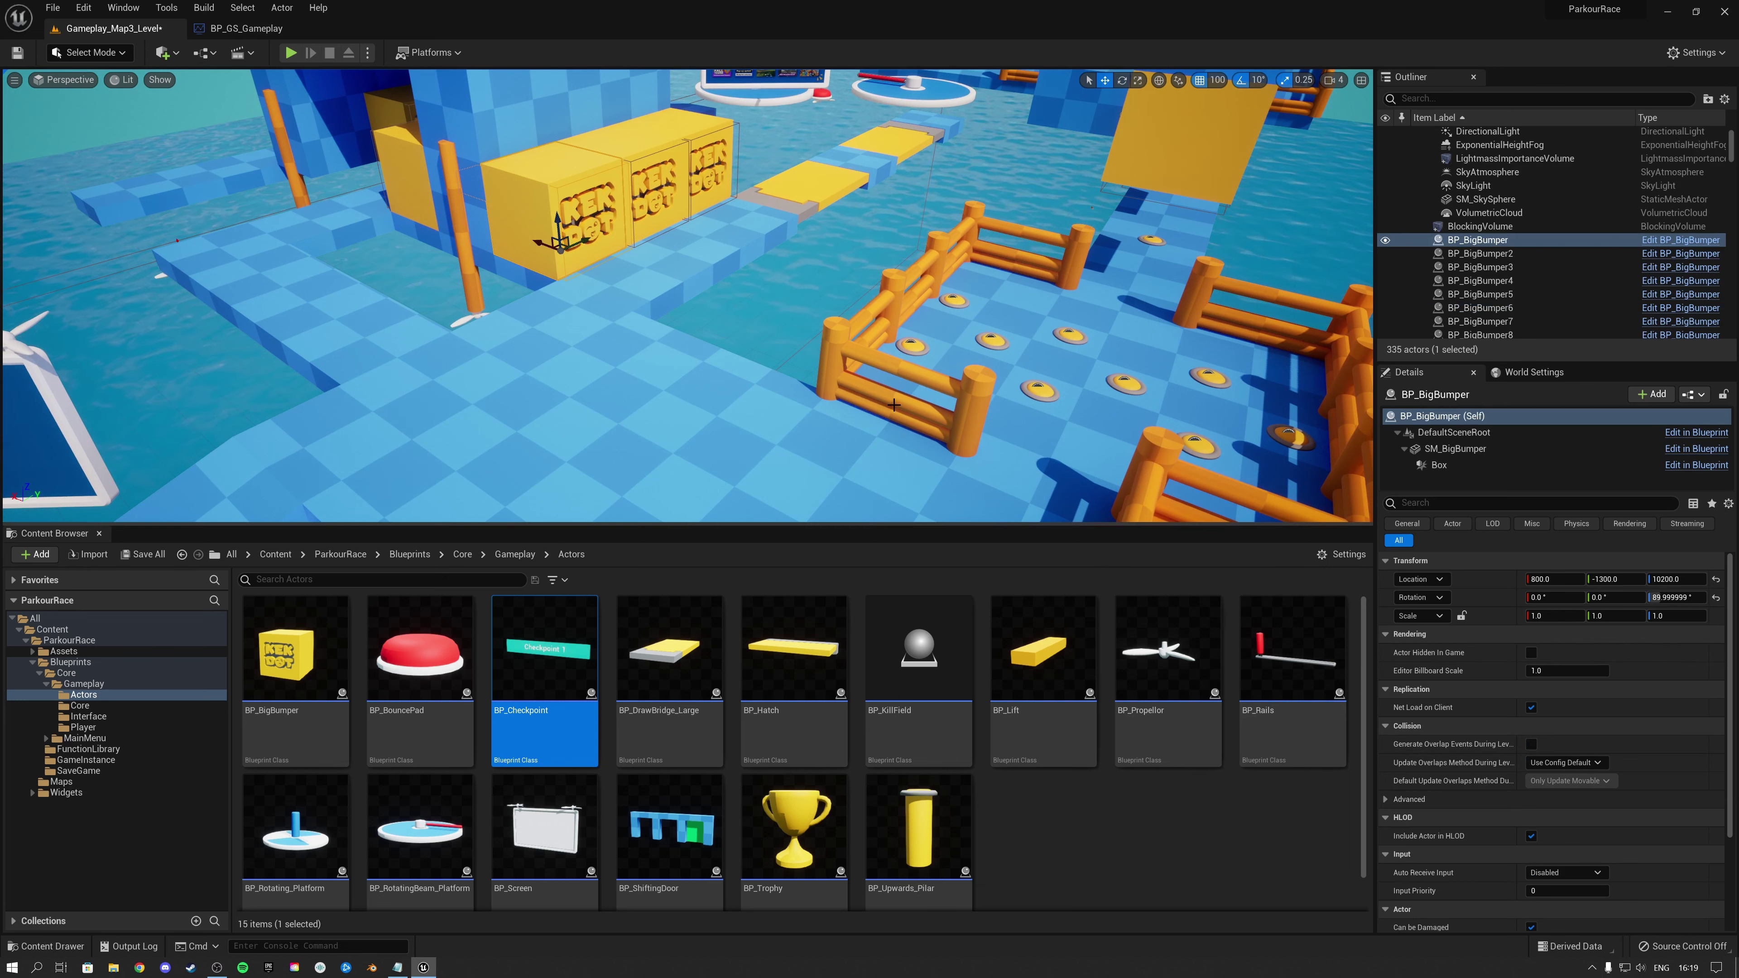
left_click(1039, 389)
right_click_drag(1039, 388, 842, 373)
left_click_drag(323, 675, 718, 384)
right_click_drag(719, 384, 671, 383)
Examine the blocks along the course and how the existing BP_BigBumper actors are mounted on them
right_click_drag(761, 271, 743, 271)
left_click(760, 271)
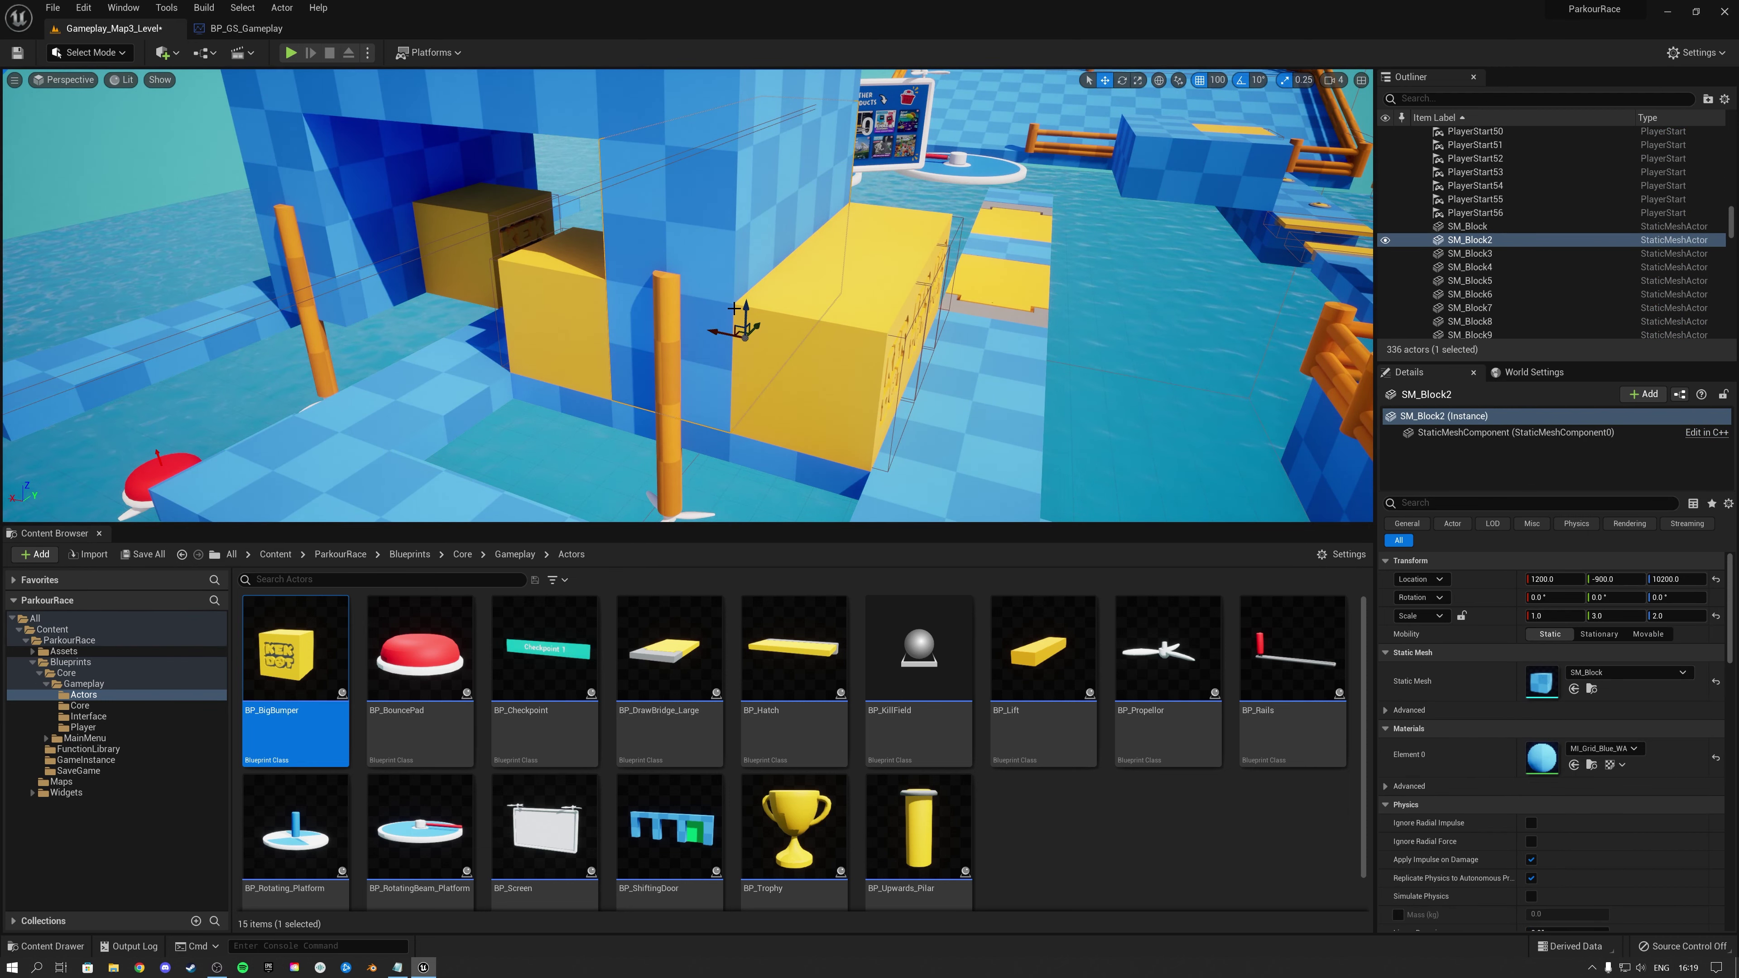
right_click_drag(999, 332, 924, 295)
left_click(1469, 266)
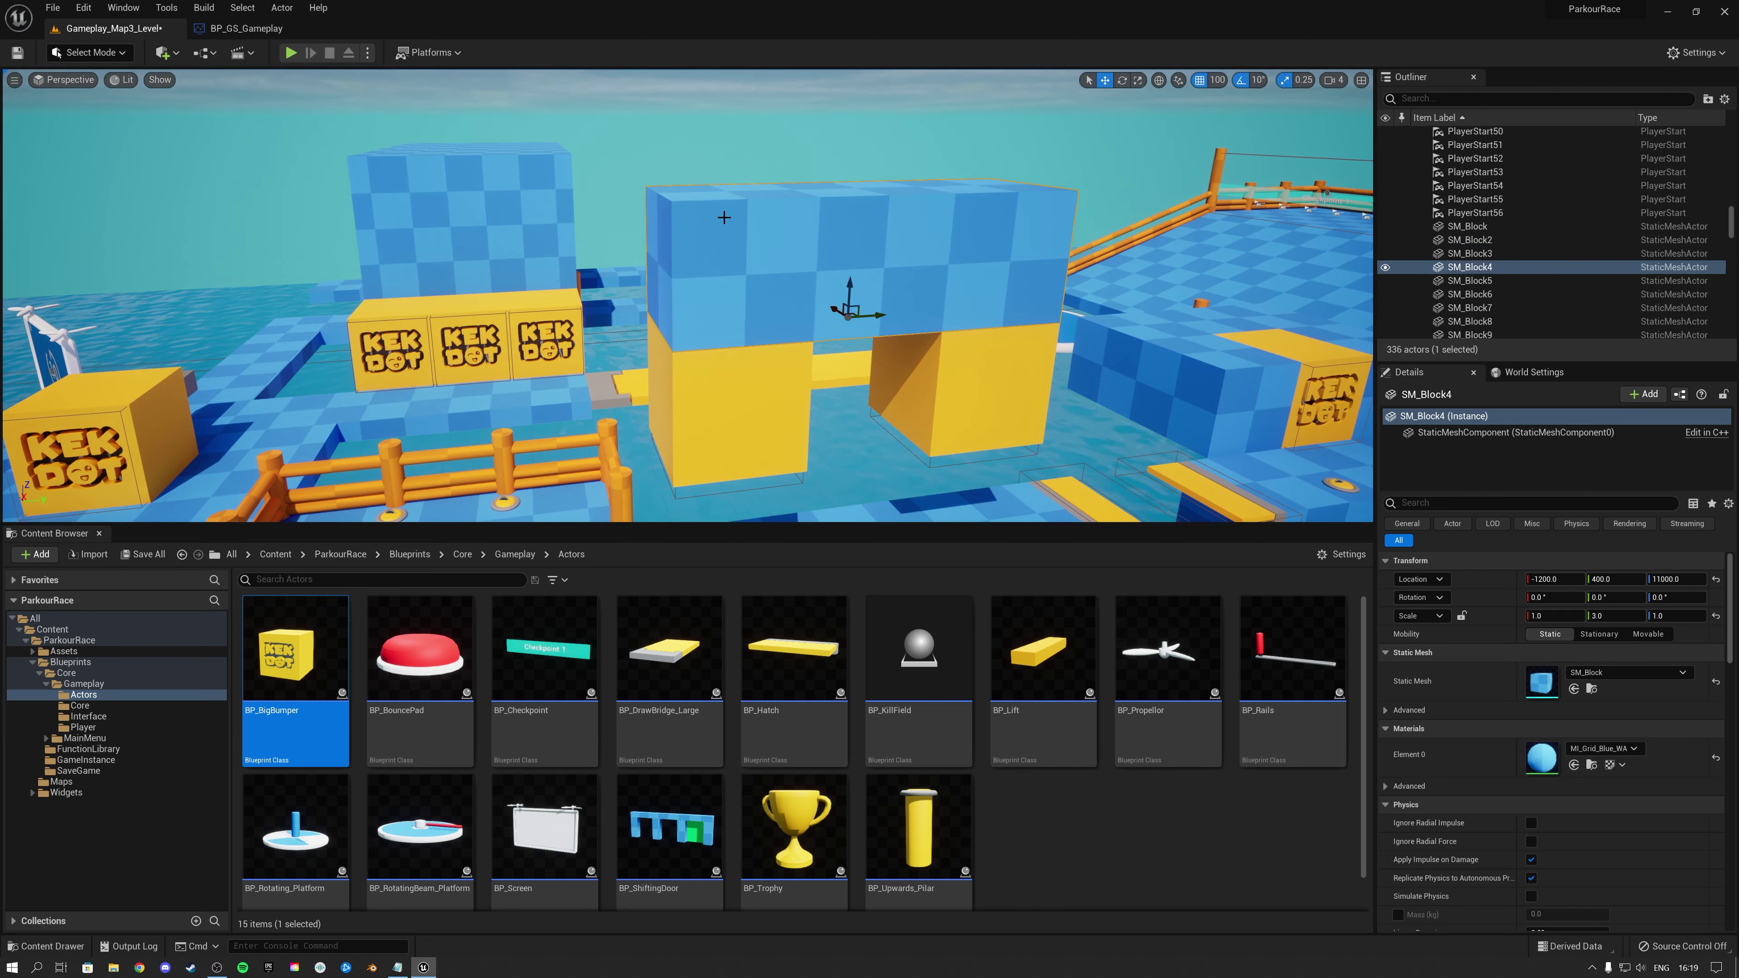
right_click_drag(789, 282, 848, 230)
right_click_drag(594, 322, 397, 294)
left_click(565, 294)
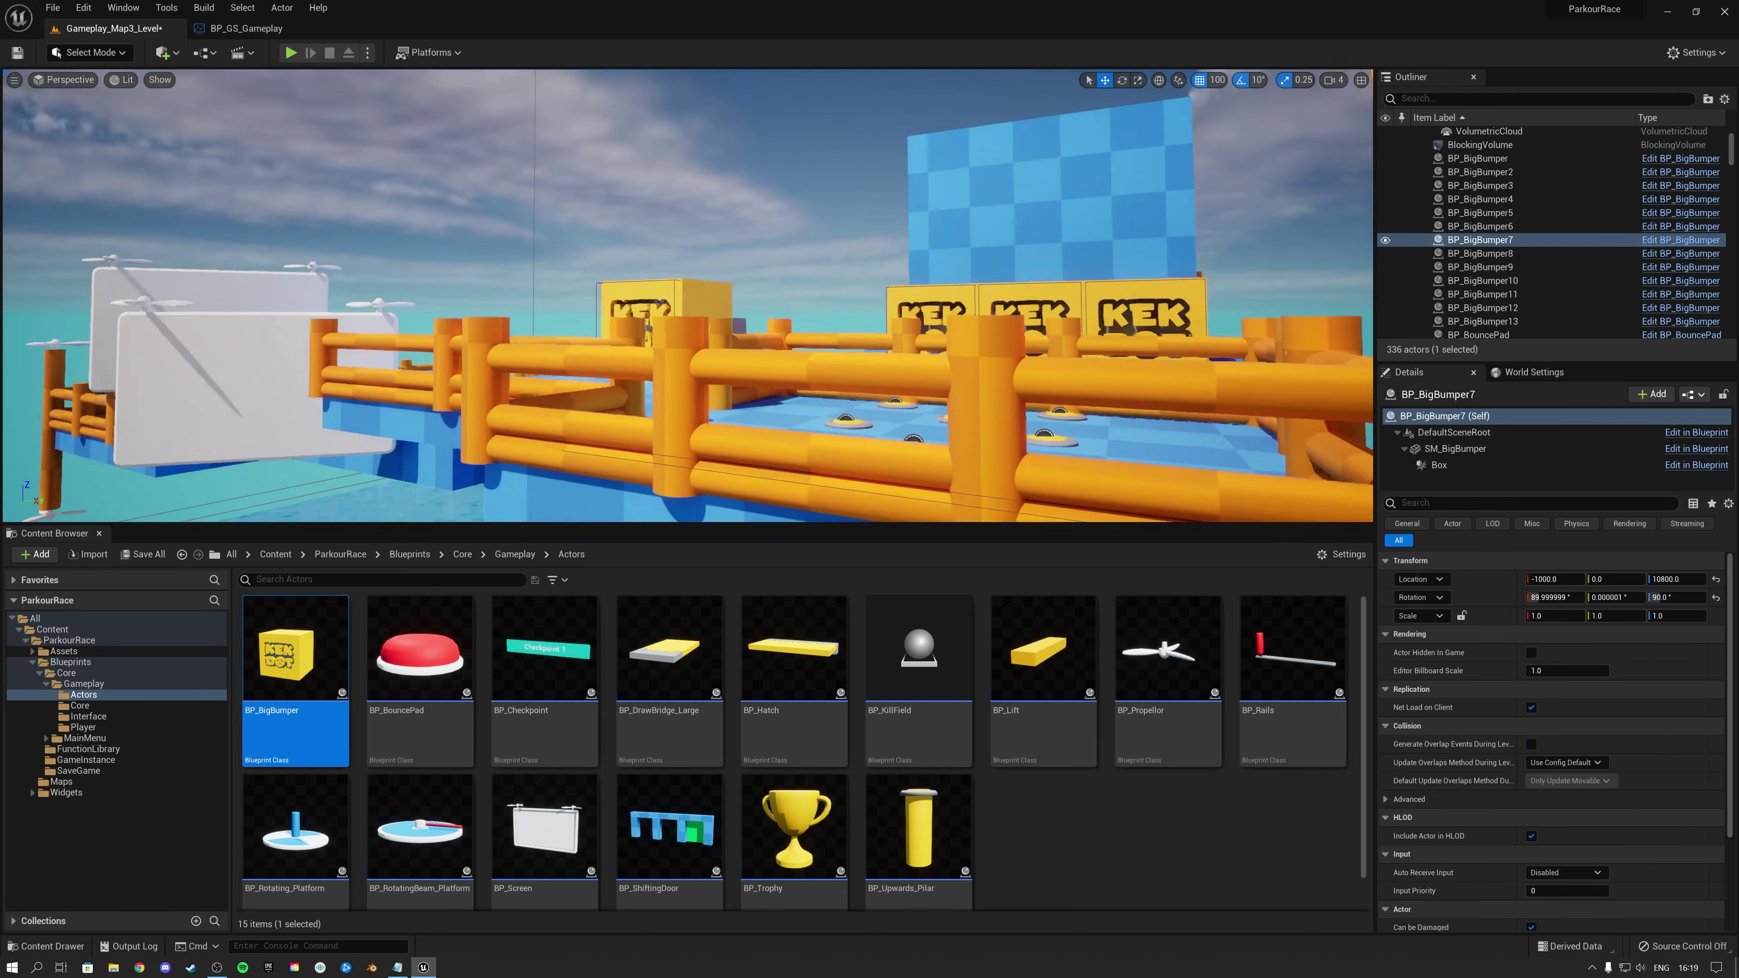
right_click_drag(572, 267, 573, 367)
Select the trial BP_BigBumper13 on the platform near the start and delete it
left_click(573, 267)
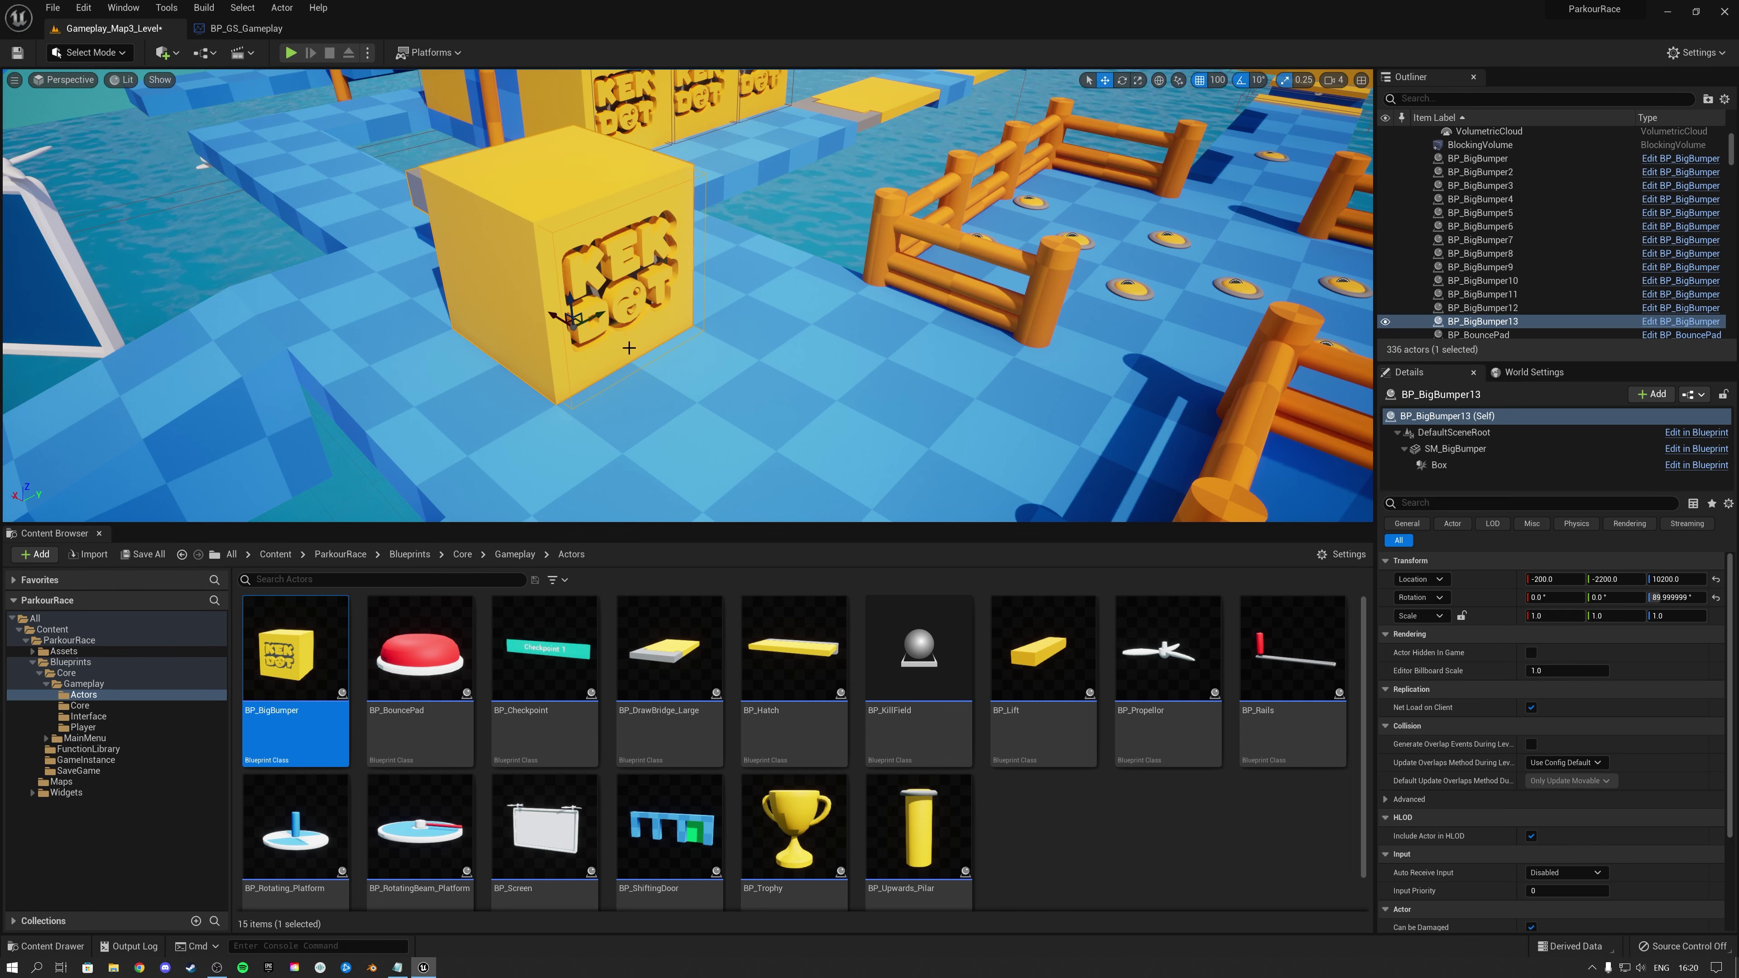
right_click_drag(572, 267, 688, 360)
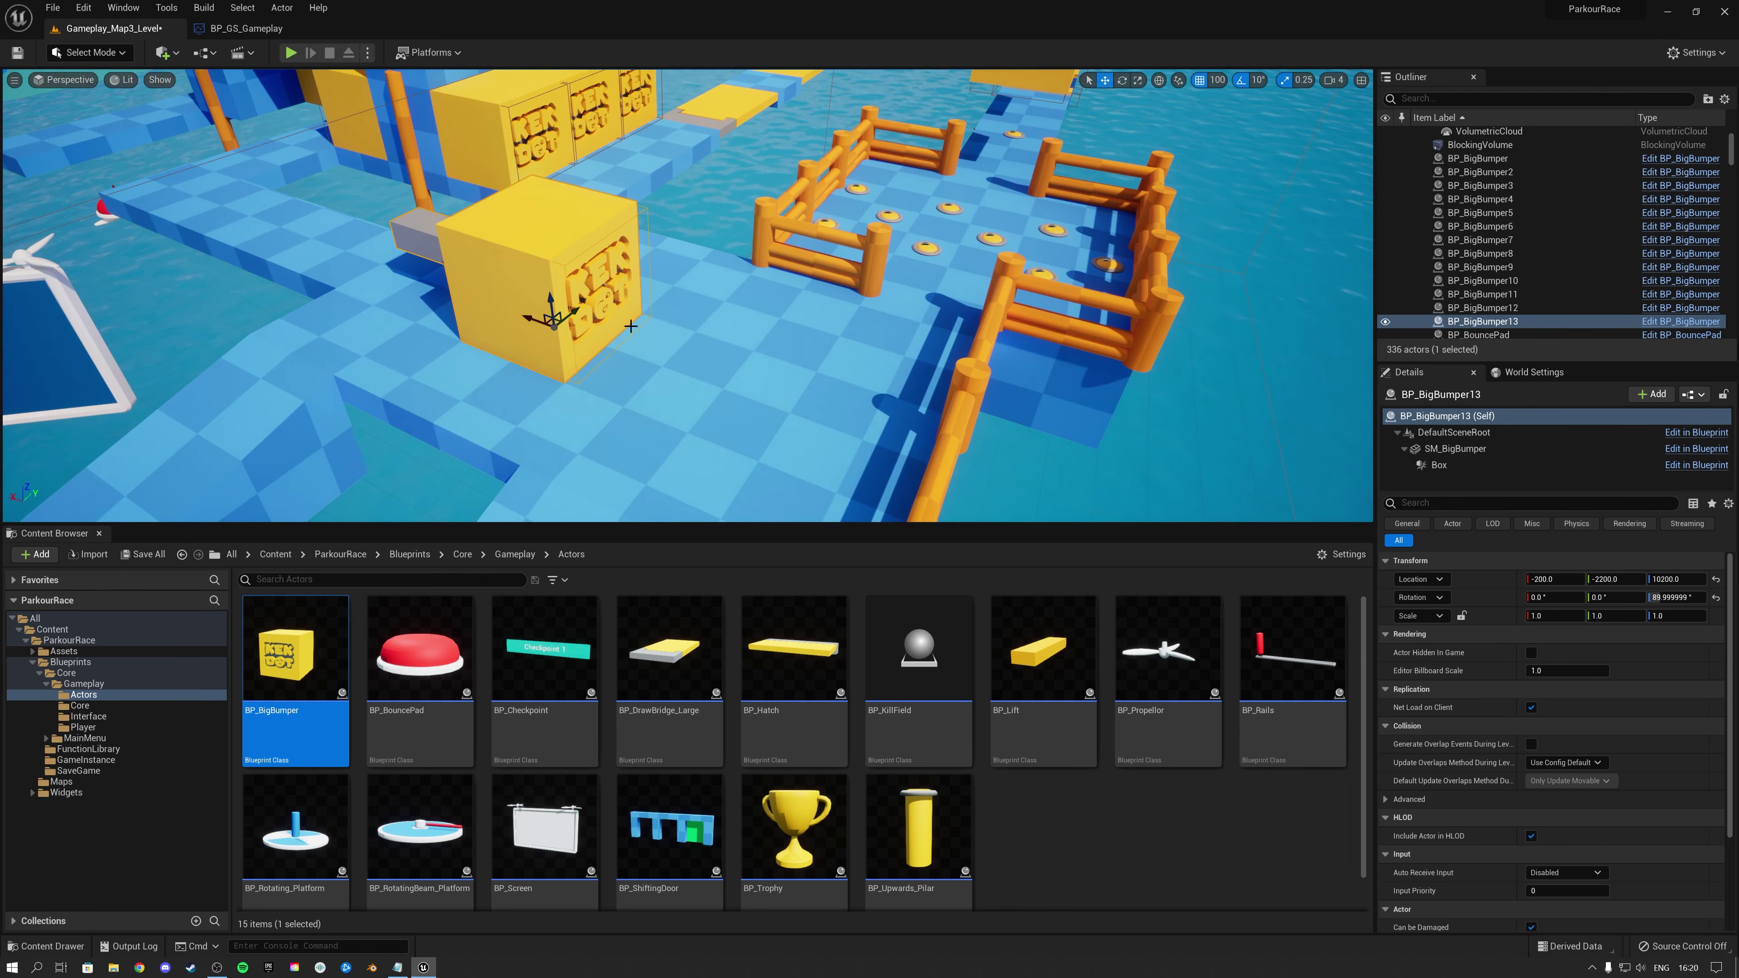
right_click_drag(539, 206, 471, 196)
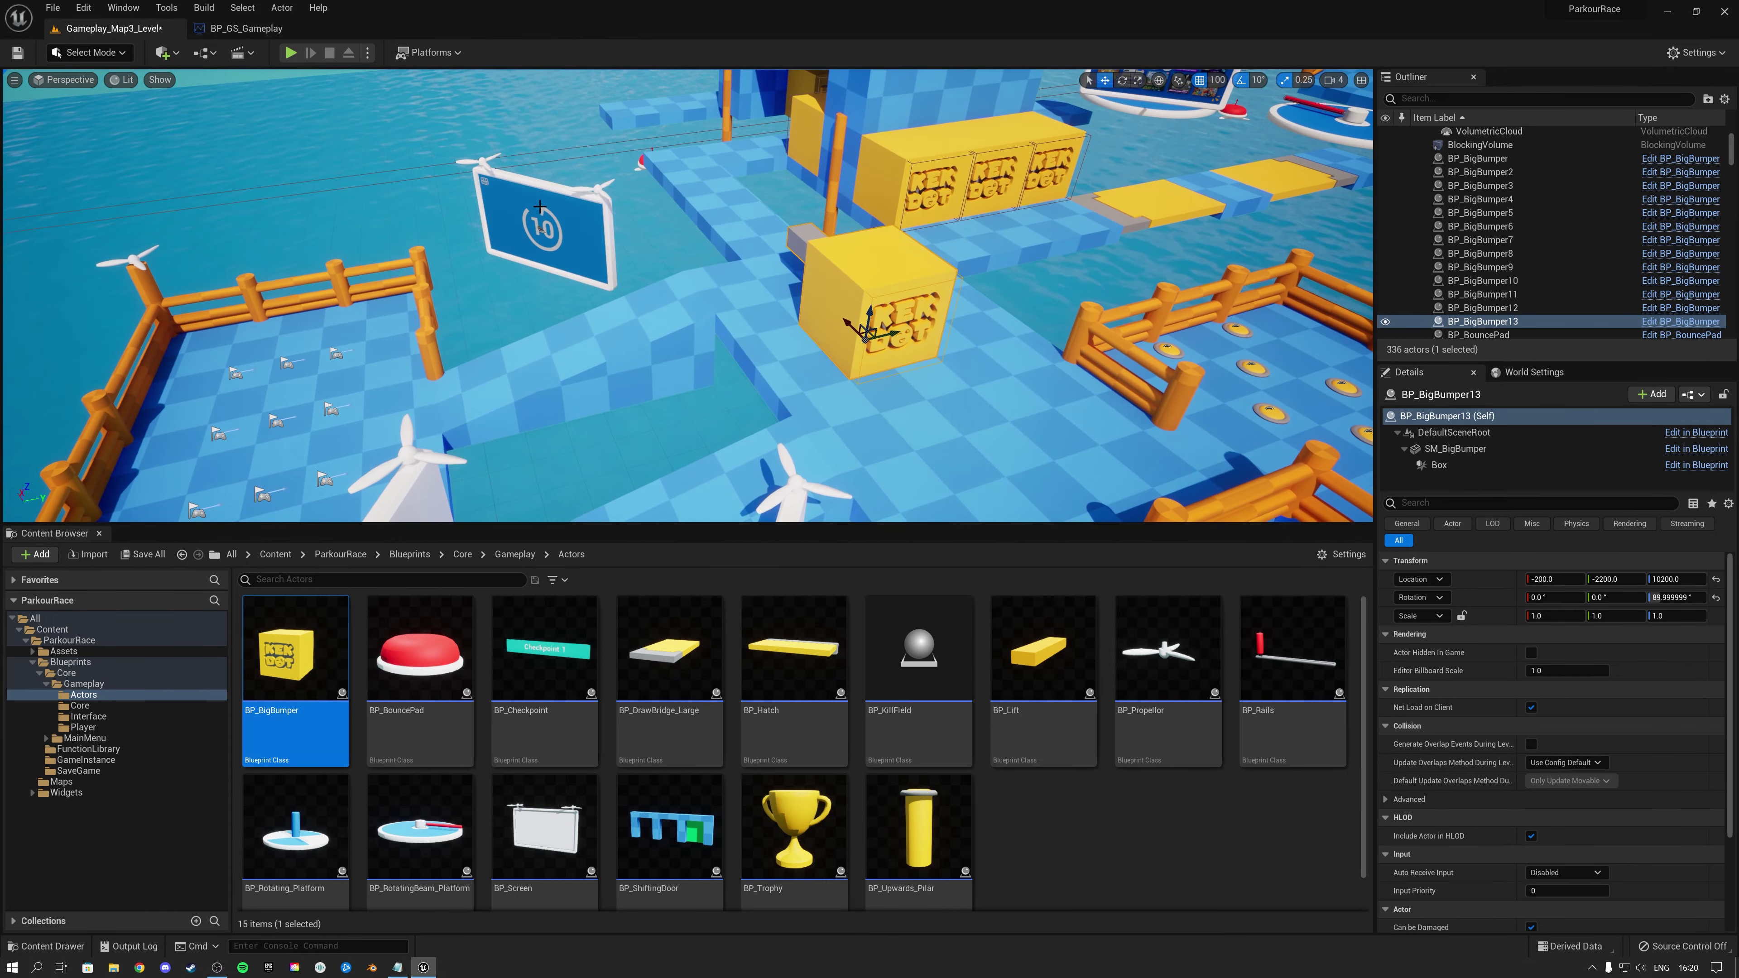
key("f")
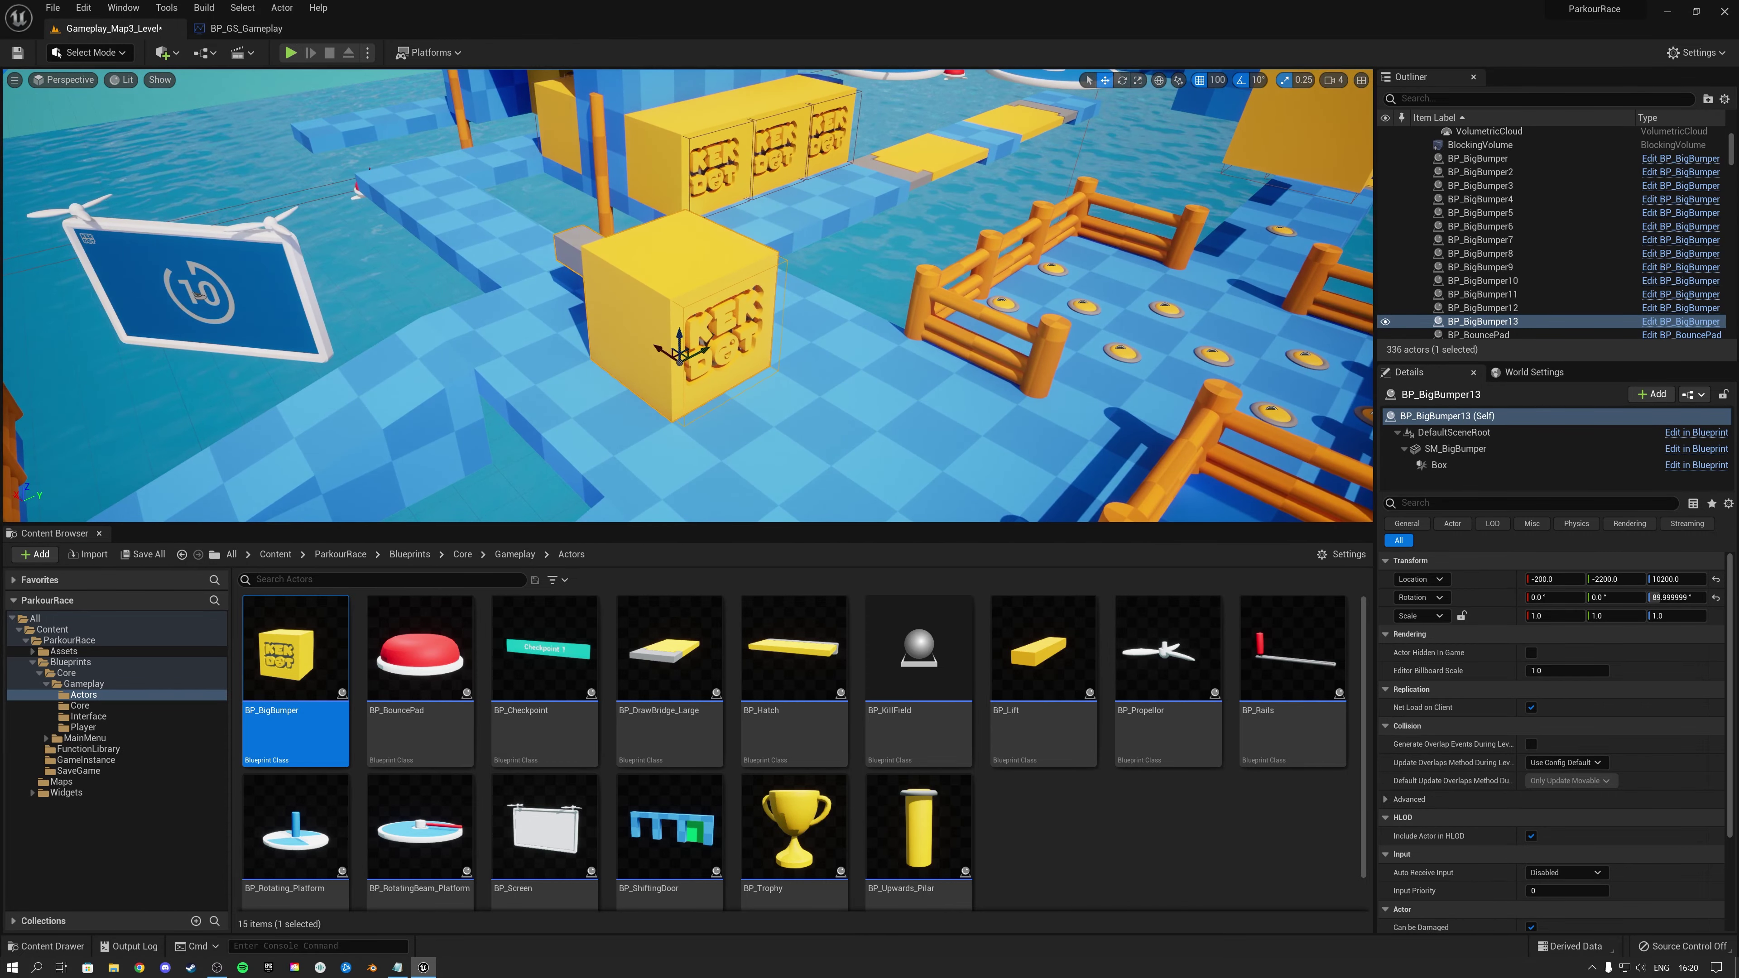
key("Delete")
Place a BP_BouncePad actor on the platform where the trial bumper stood
left_click_drag(420, 650, 690, 378)
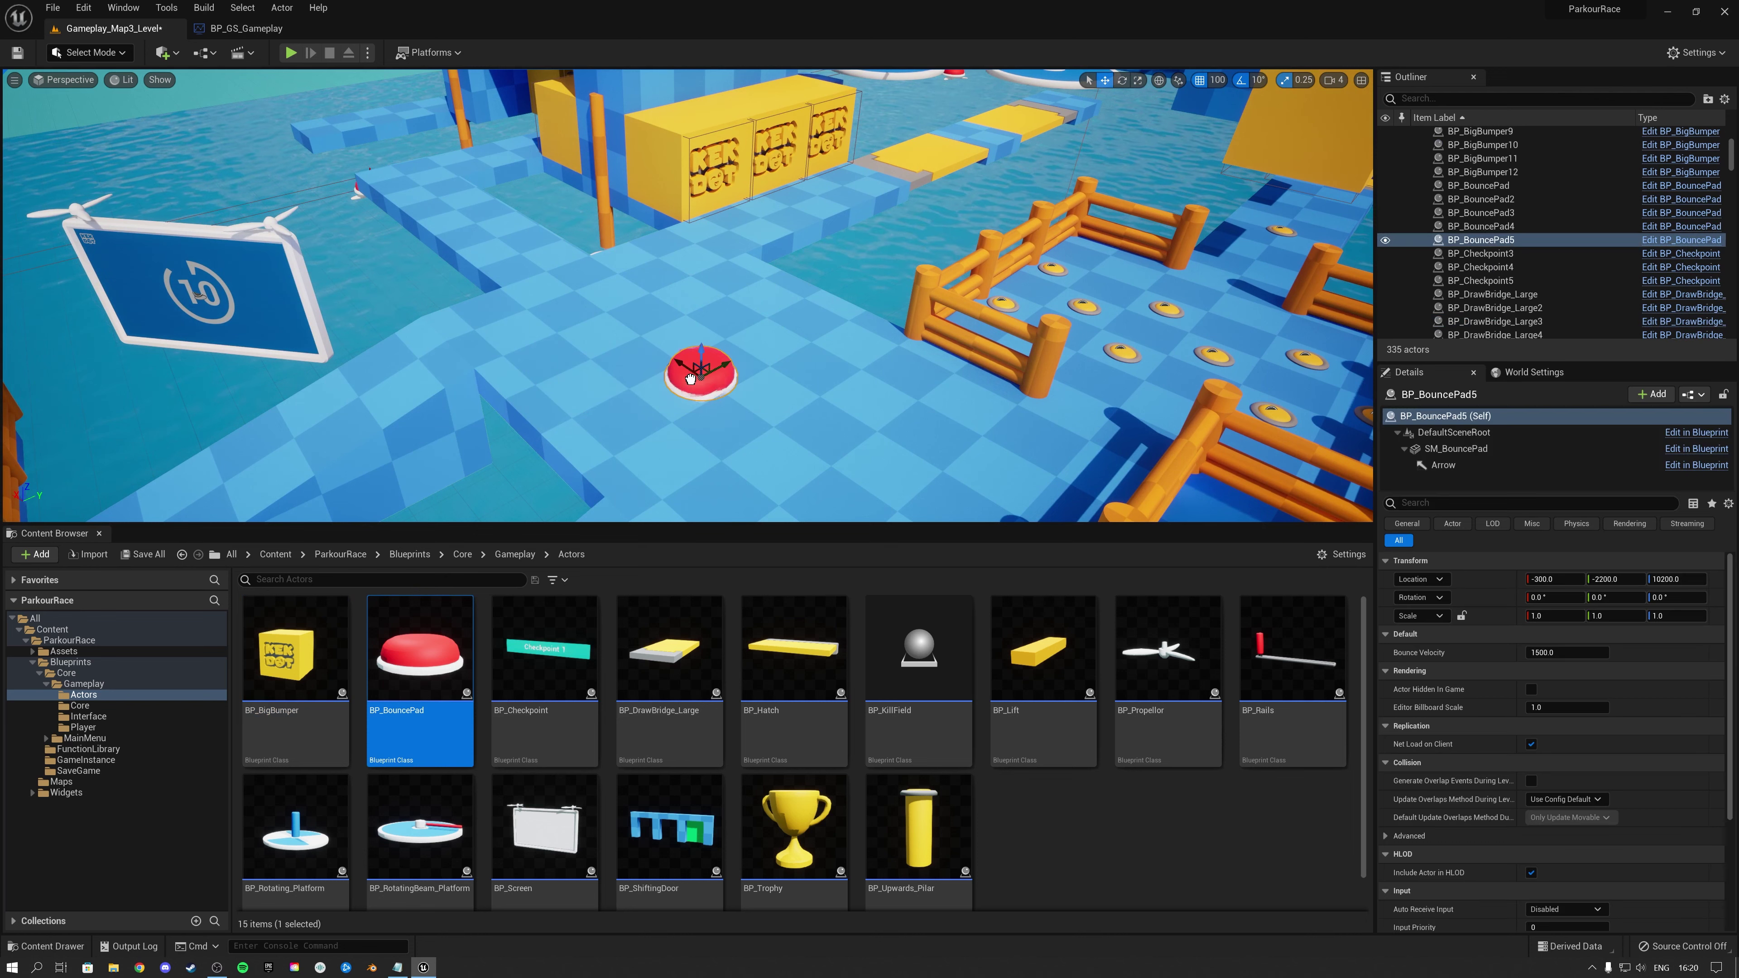
key("f")
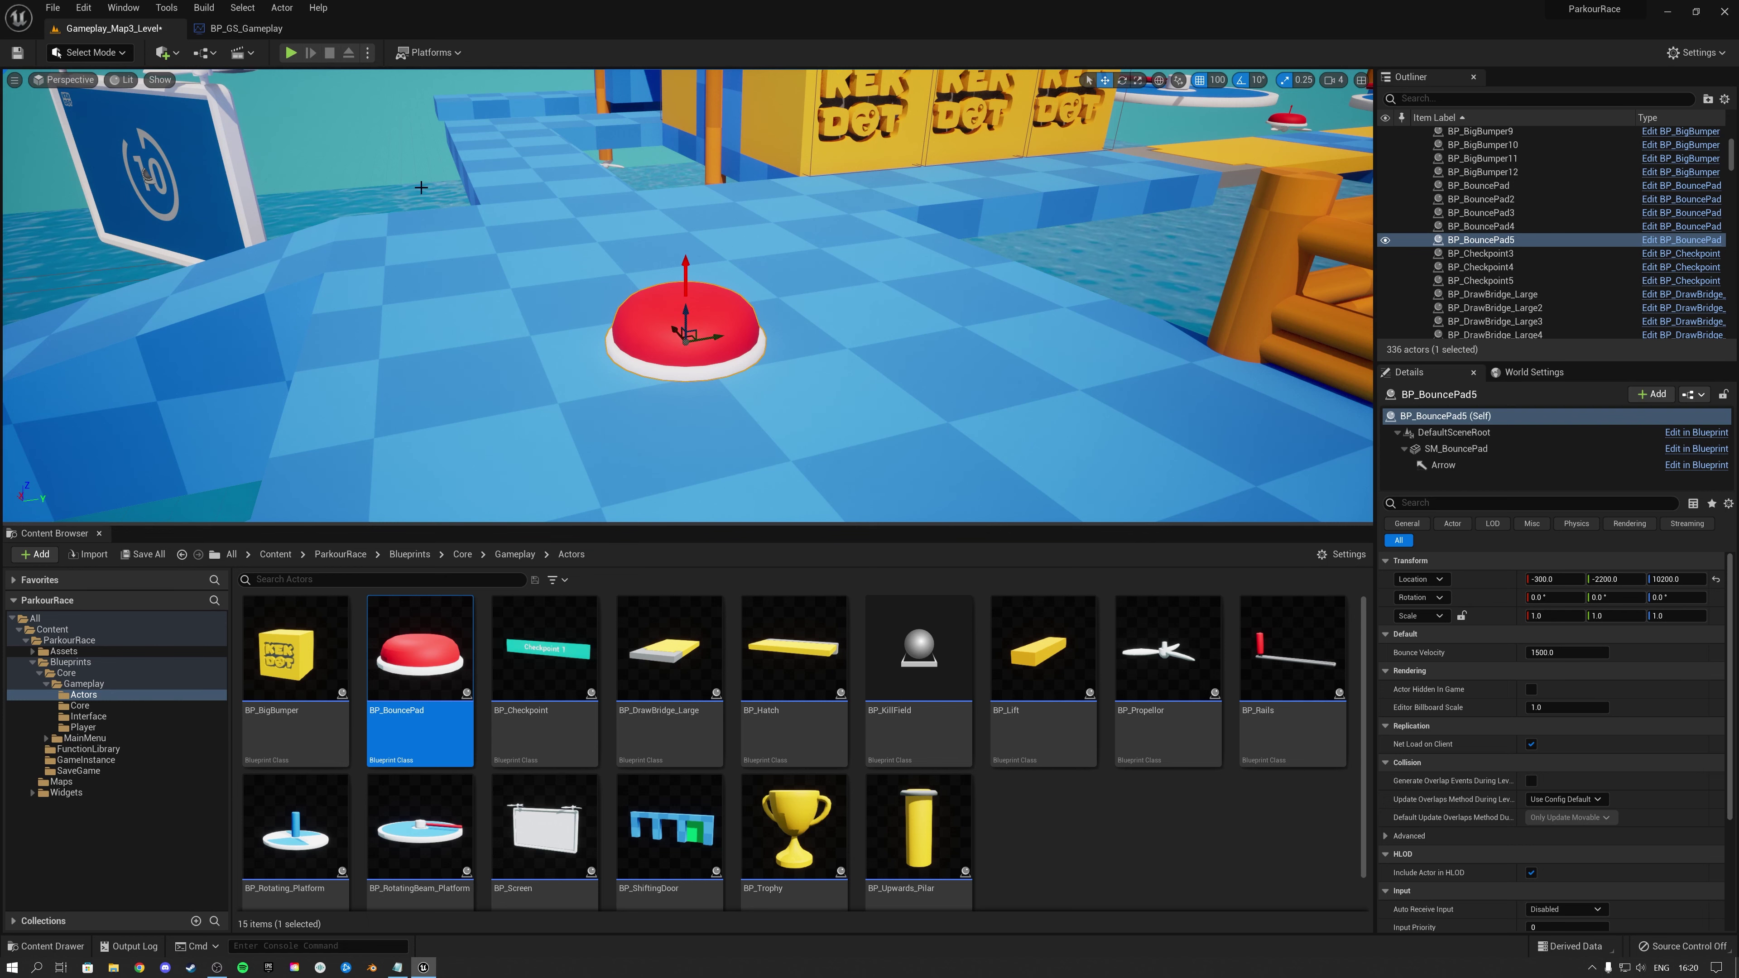
Set the Bounce Velocity of the trial BP_BouncePad on the platform to 3000
right_click_drag(691, 291, 838, 370)
right_click_drag(636, 396, 662, 336)
right_click_drag(697, 244, 712, 284)
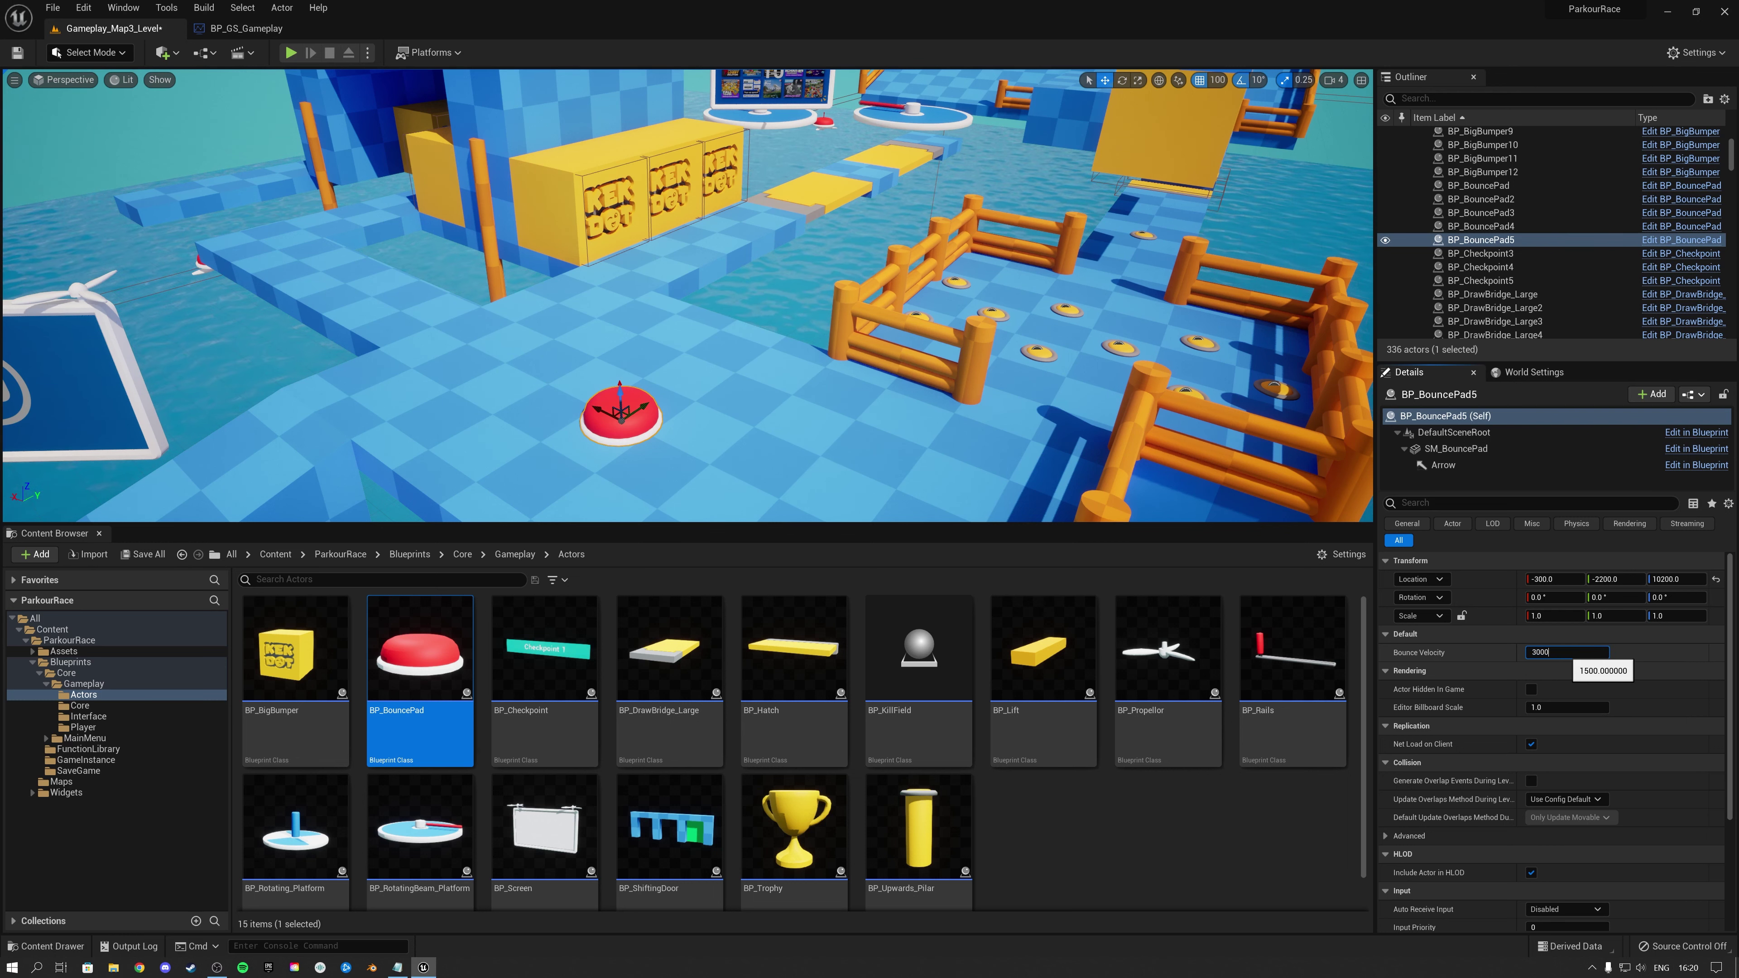
key("Return")
Delete the trial BP_BouncePad from the platform near the start
right_click_drag(673, 423, 546, 431)
key("w")
key("Delete")
Try out a BP_DrawBridge_Large actor beside the bridges along the course and delete it
key("w")
left_click_drag(675, 678, 692, 450)
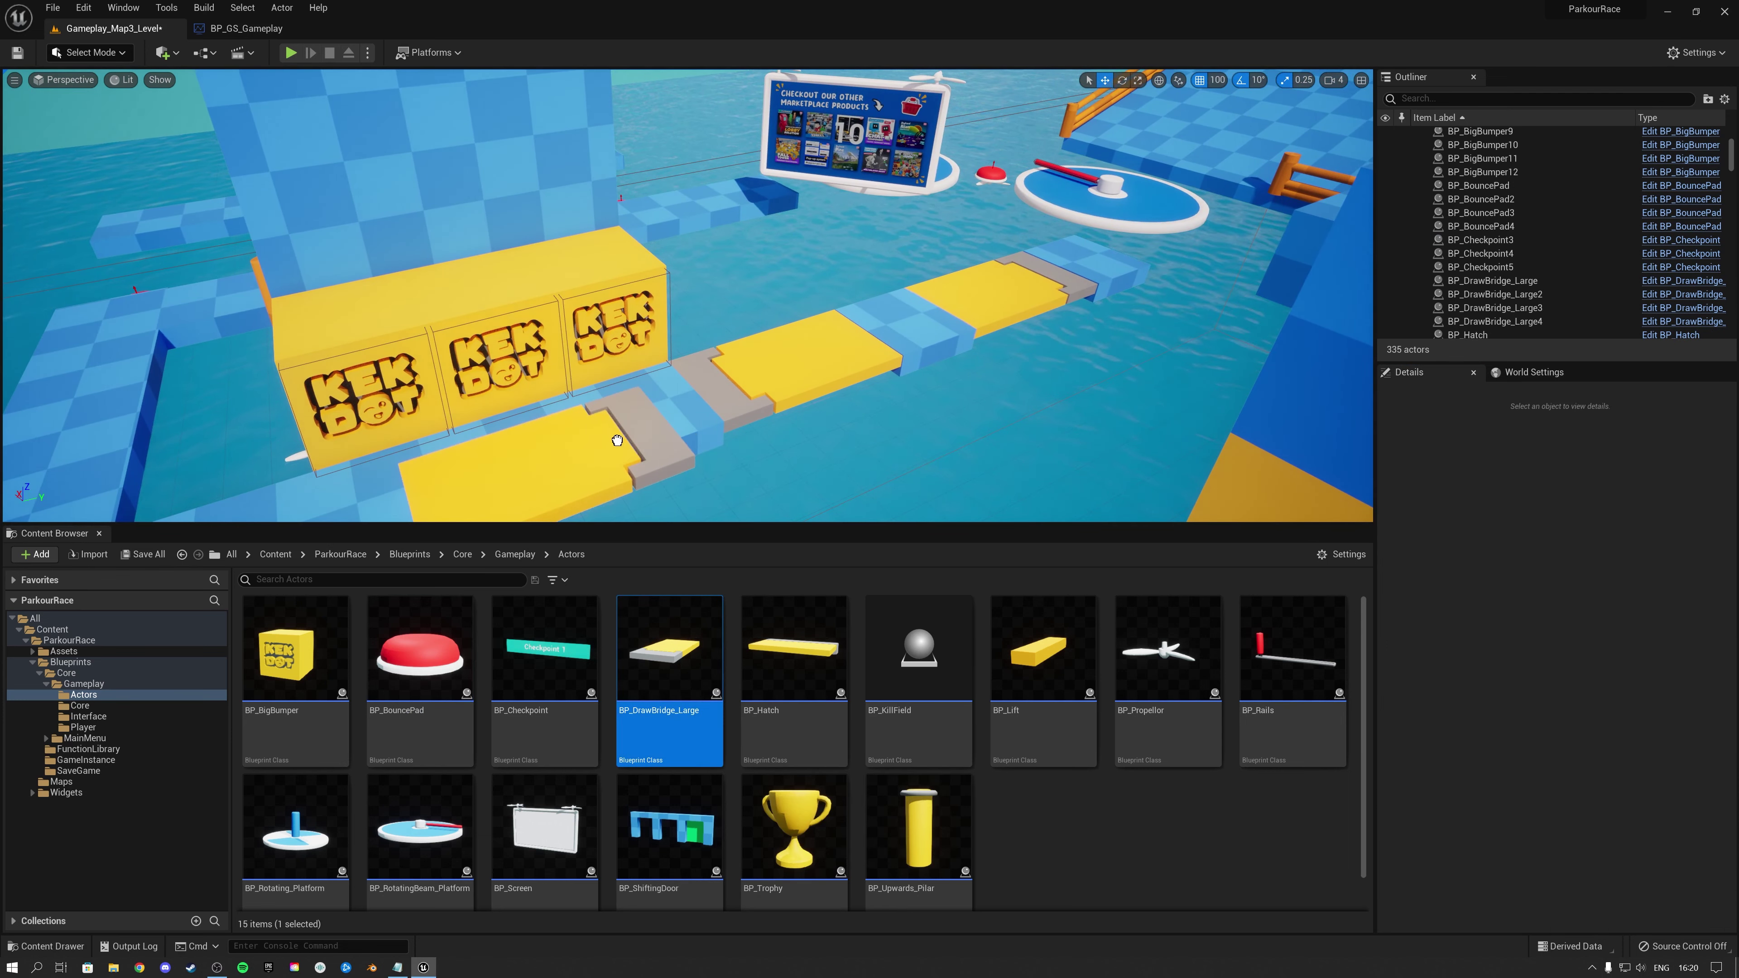
key("Delete")
Select an existing BP_DrawBridge_Large near the big bumpers and examine its mounting and Rotate Upwards option
left_click(773, 380)
key("w")
right_click_drag(774, 380, 661, 414)
key("d")
key("w")
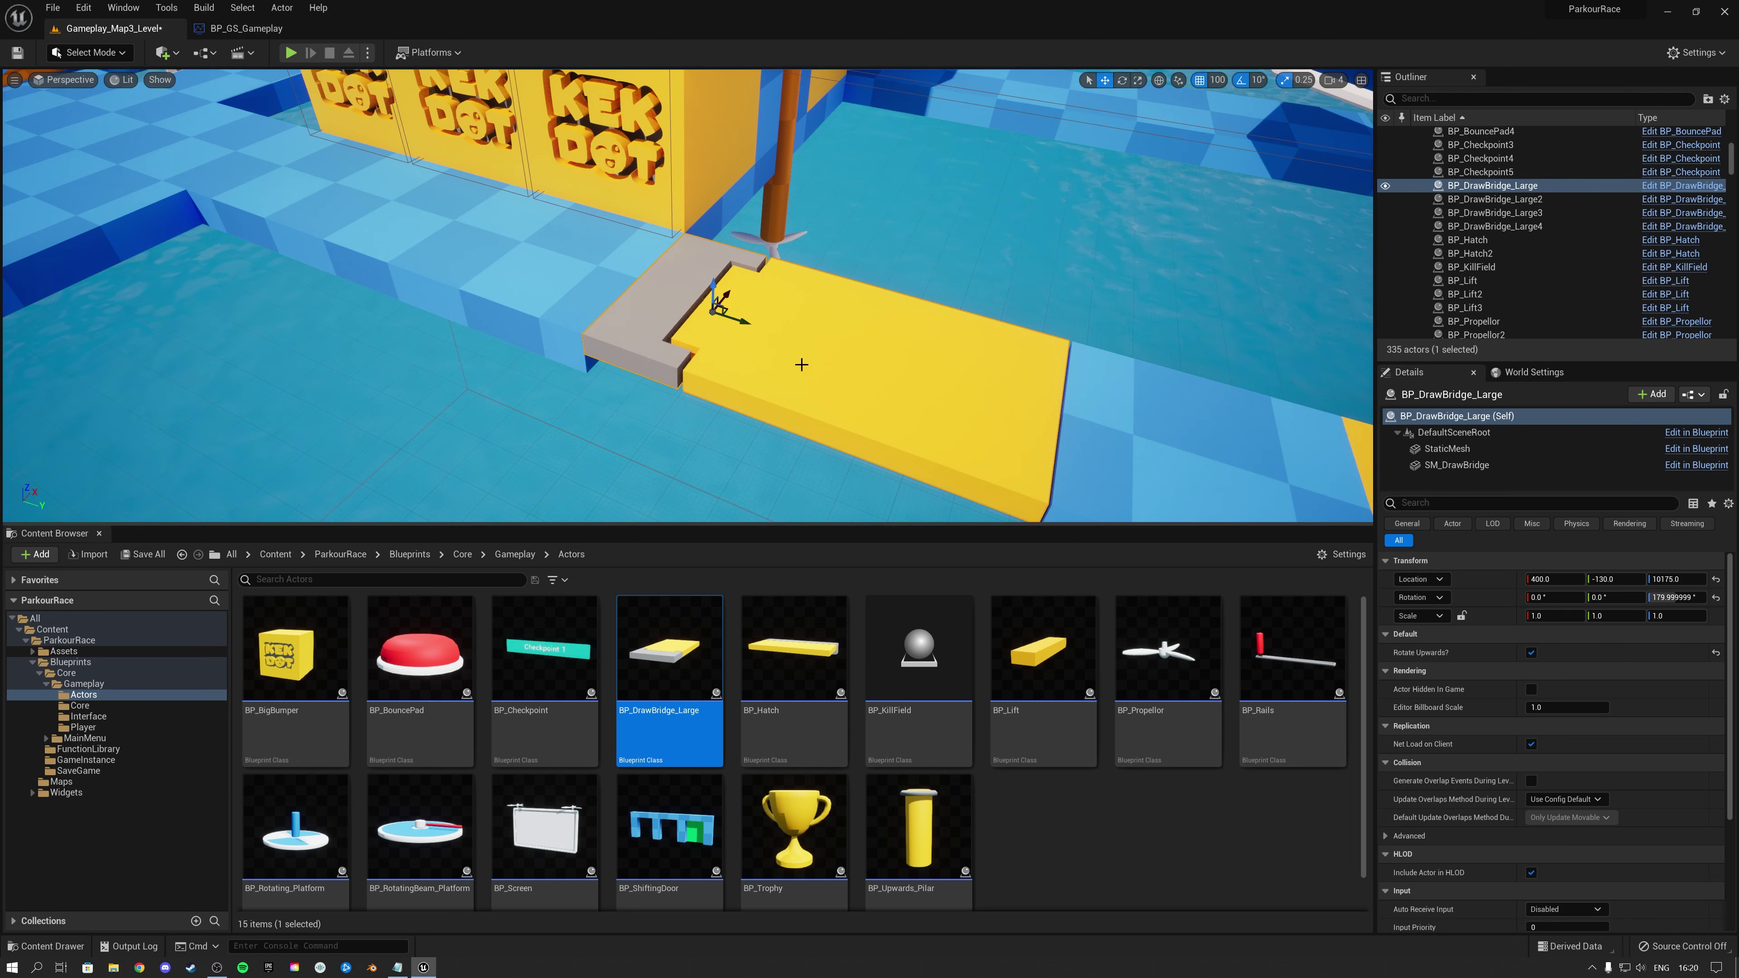
key("s")
right_click_drag(801, 364, 712, 346)
Select an existing BP_Hatch at a gap in the course and examine its placement and React to Player Collision option
key("d")
left_click(793, 663)
key("d")
left_click(749, 371)
key("d")
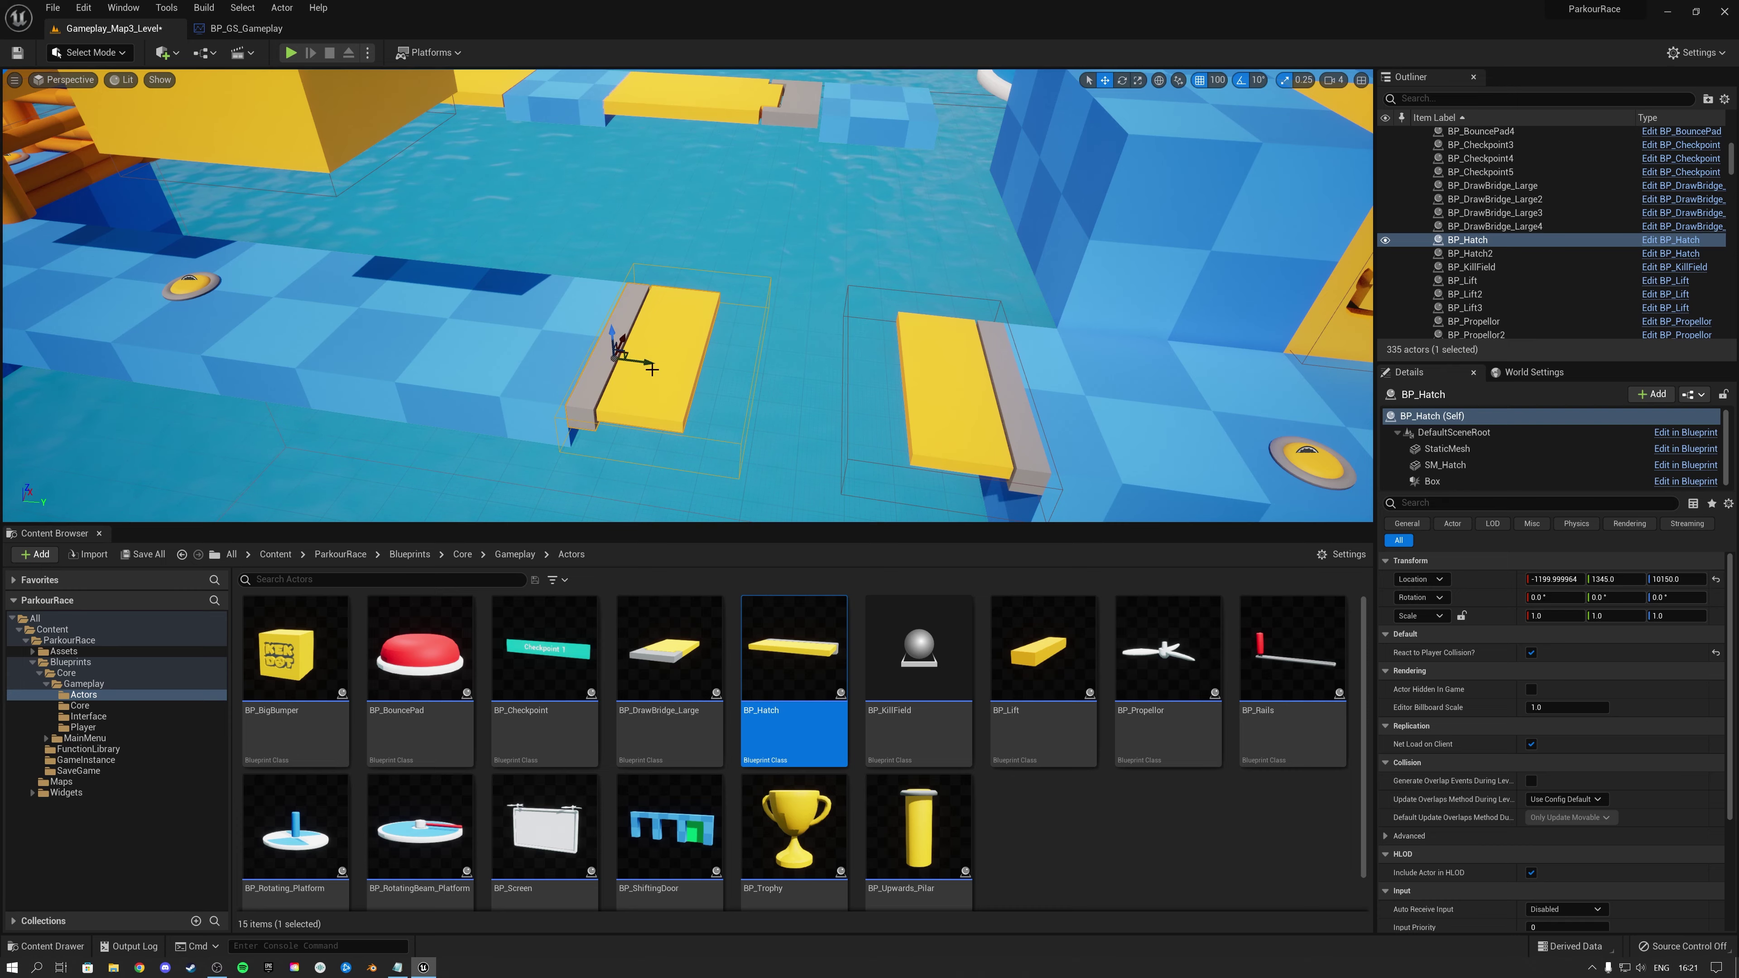
Return to the platform near the start and place a BP_Lift actor on it
mouse_move(788, 366)
right_mouse_down()
mouse_move(582, 342)
mouse_move(684, 390)
mouse_move(746, 373)
mouse_move(691, 329)
mouse_move(610, 309)
mouse_move(595, 342)
right_mouse_up()
key("w")
left_click(1027, 650)
left_click_drag(1027, 650, 540, 393)
right_click_drag(540, 393, 739, 438)
key("a")
Open the Assets/Level/Props folder and place an SM_Block on the platform beside the lift
left_click(64, 651)
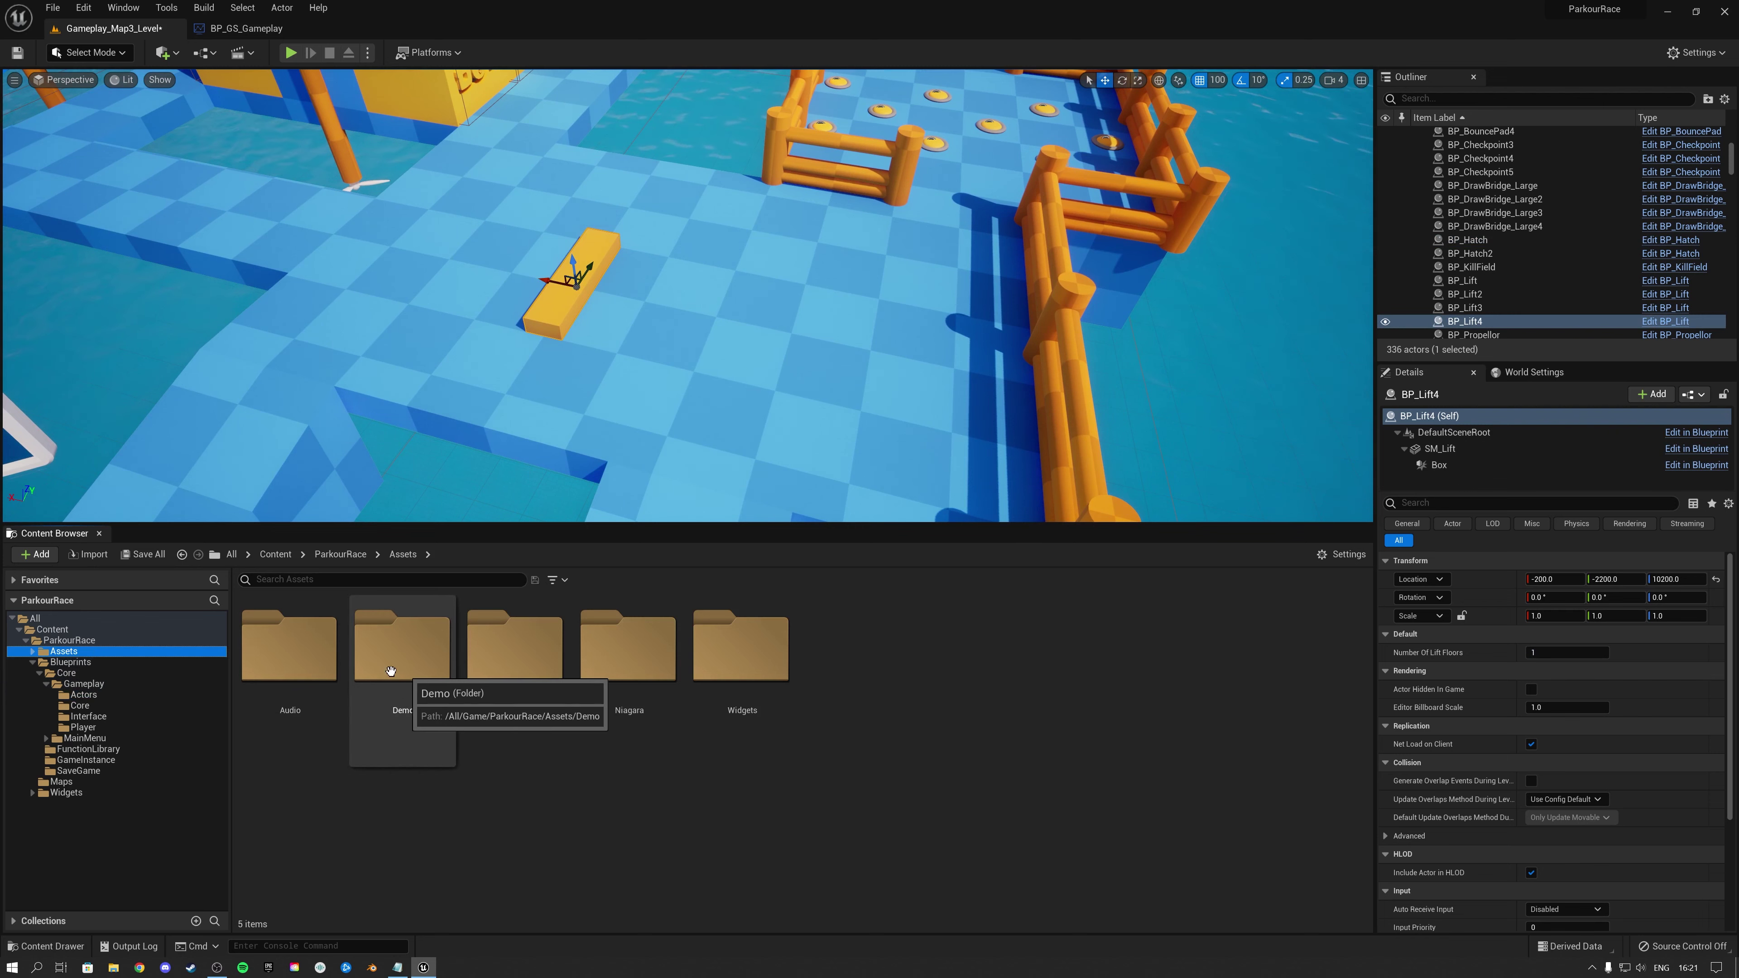
double_click(506, 647)
double_click(402, 647)
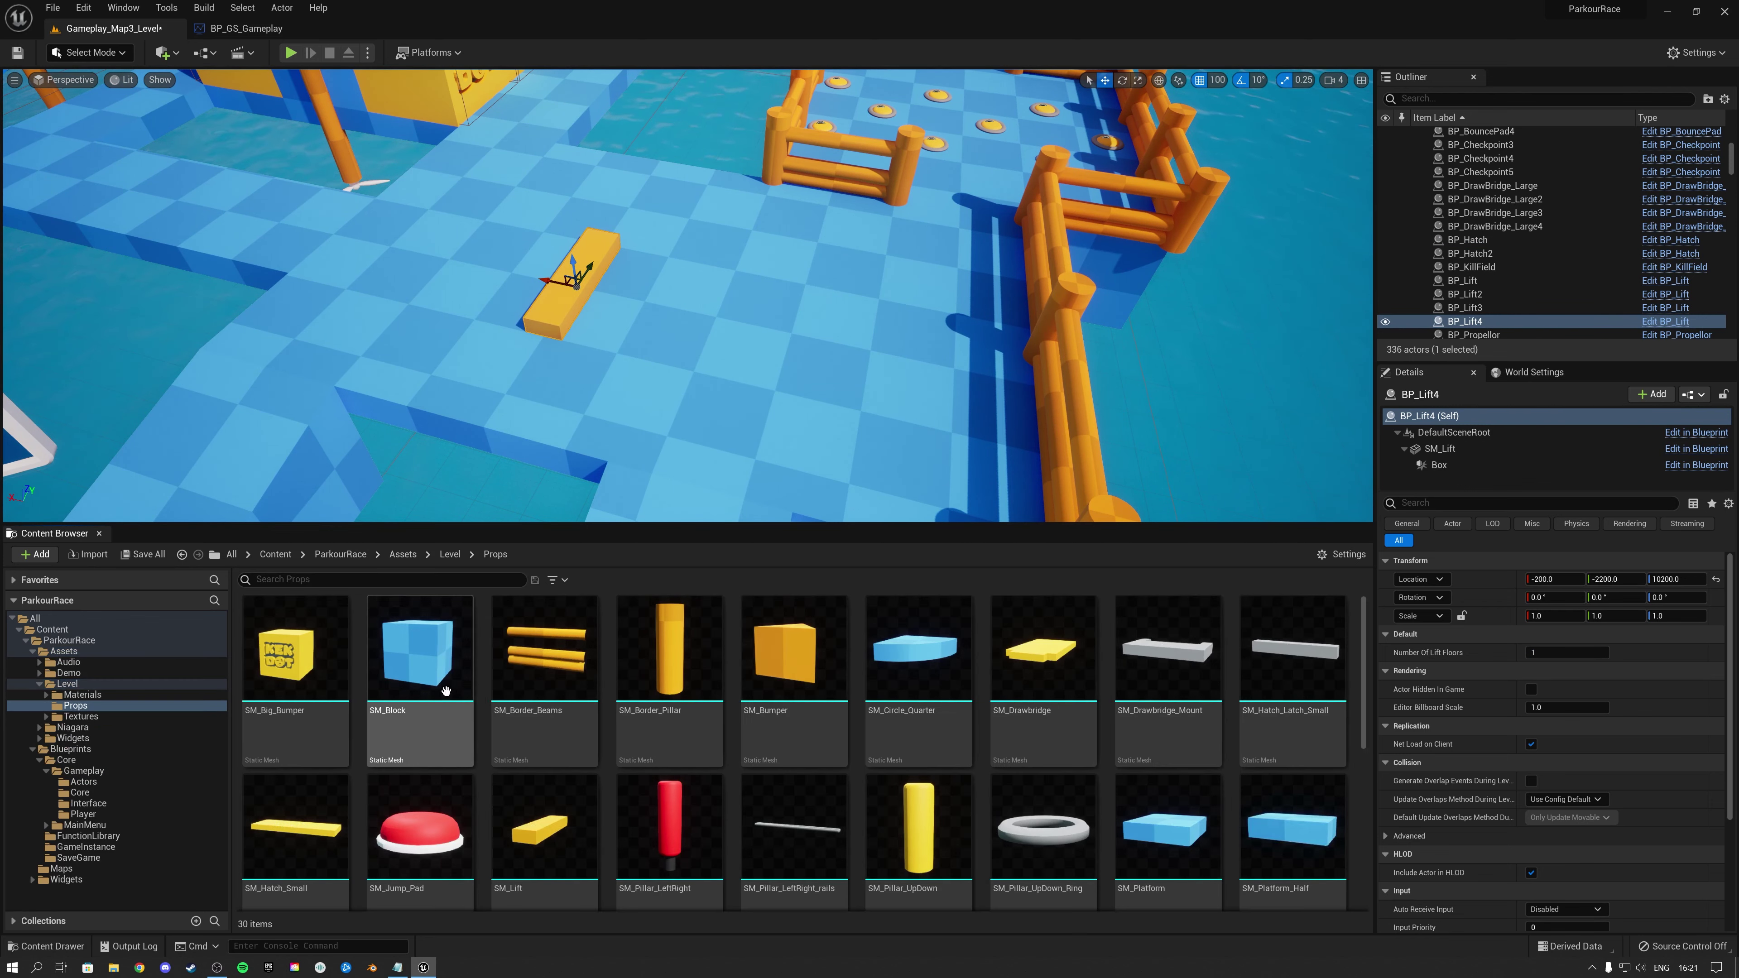
left_click_drag(418, 651, 668, 302)
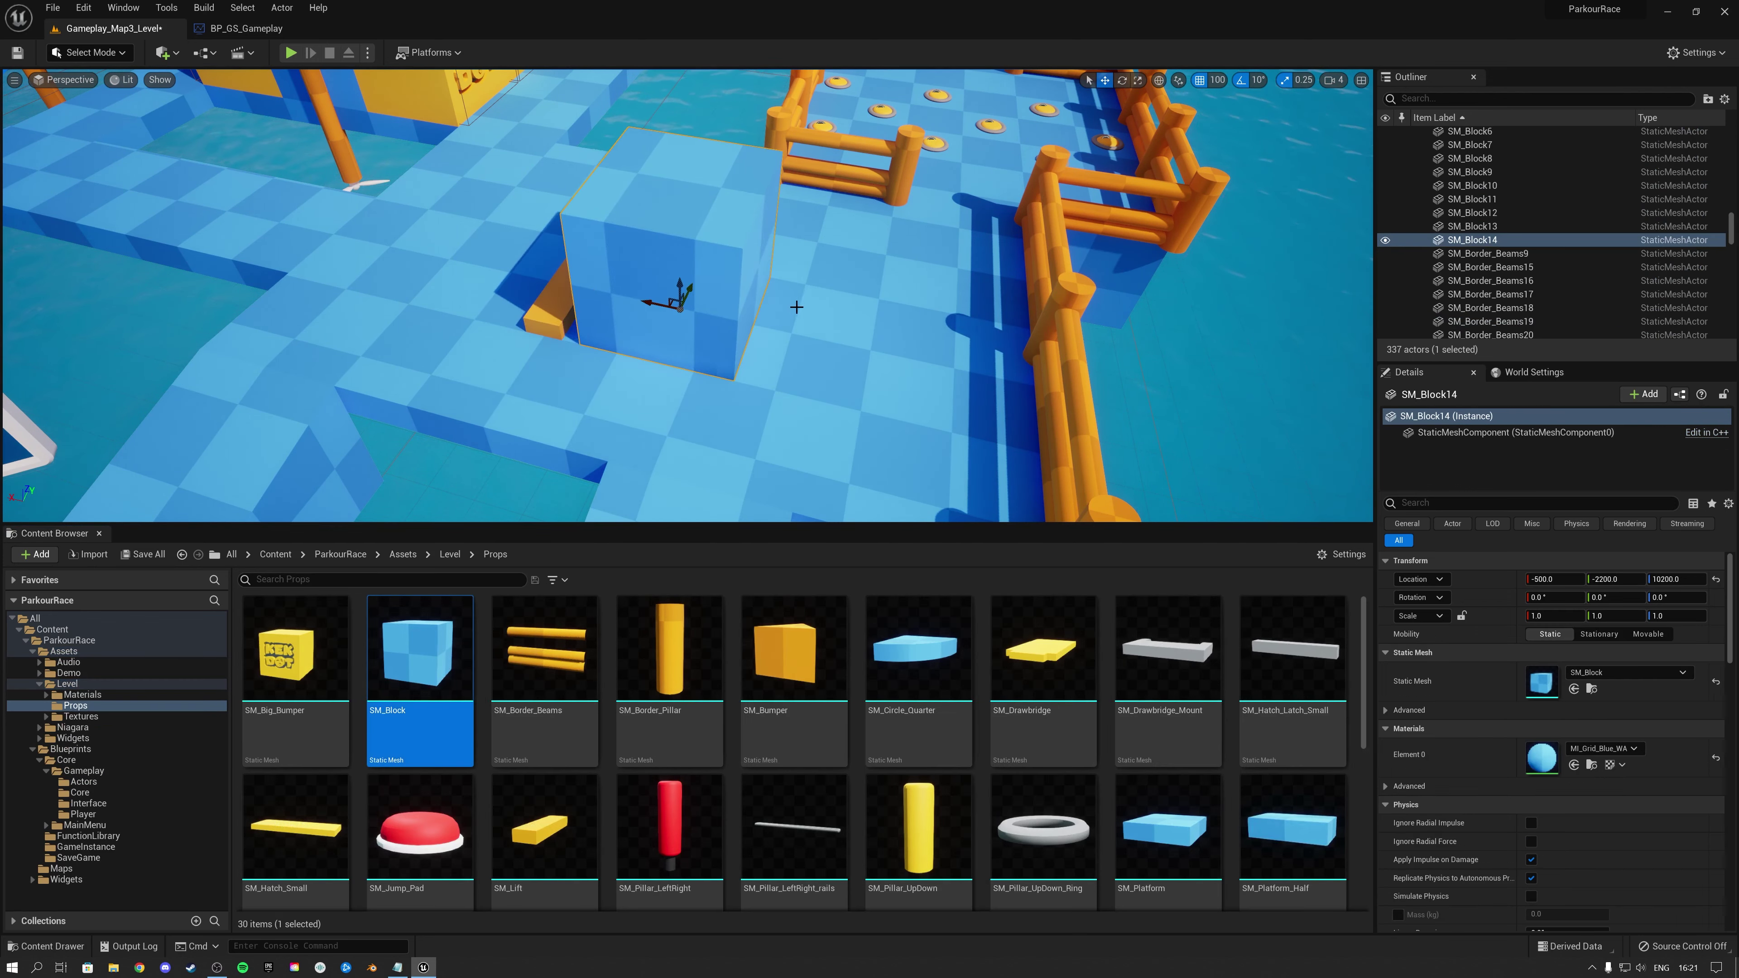
right_click_drag(667, 303, 905, 275)
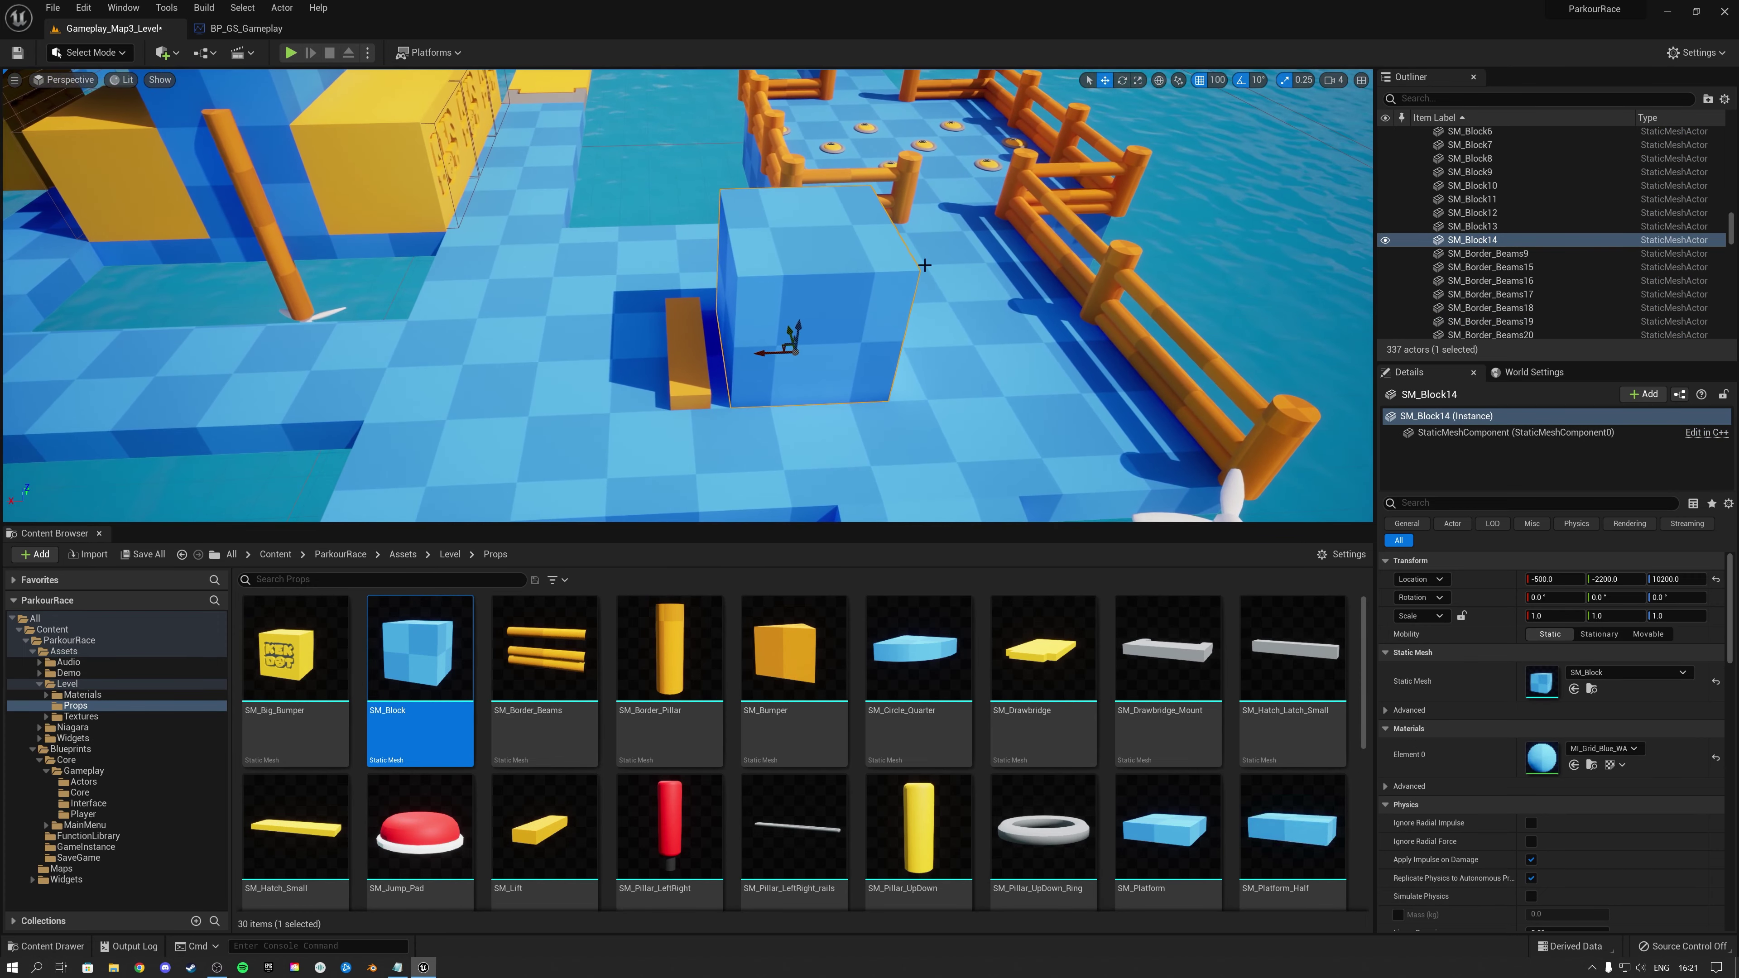
Set the grid snap to 50 and move the new SM_Block to X -450, against the lift
left_click(1210, 82)
left_click(1237, 159)
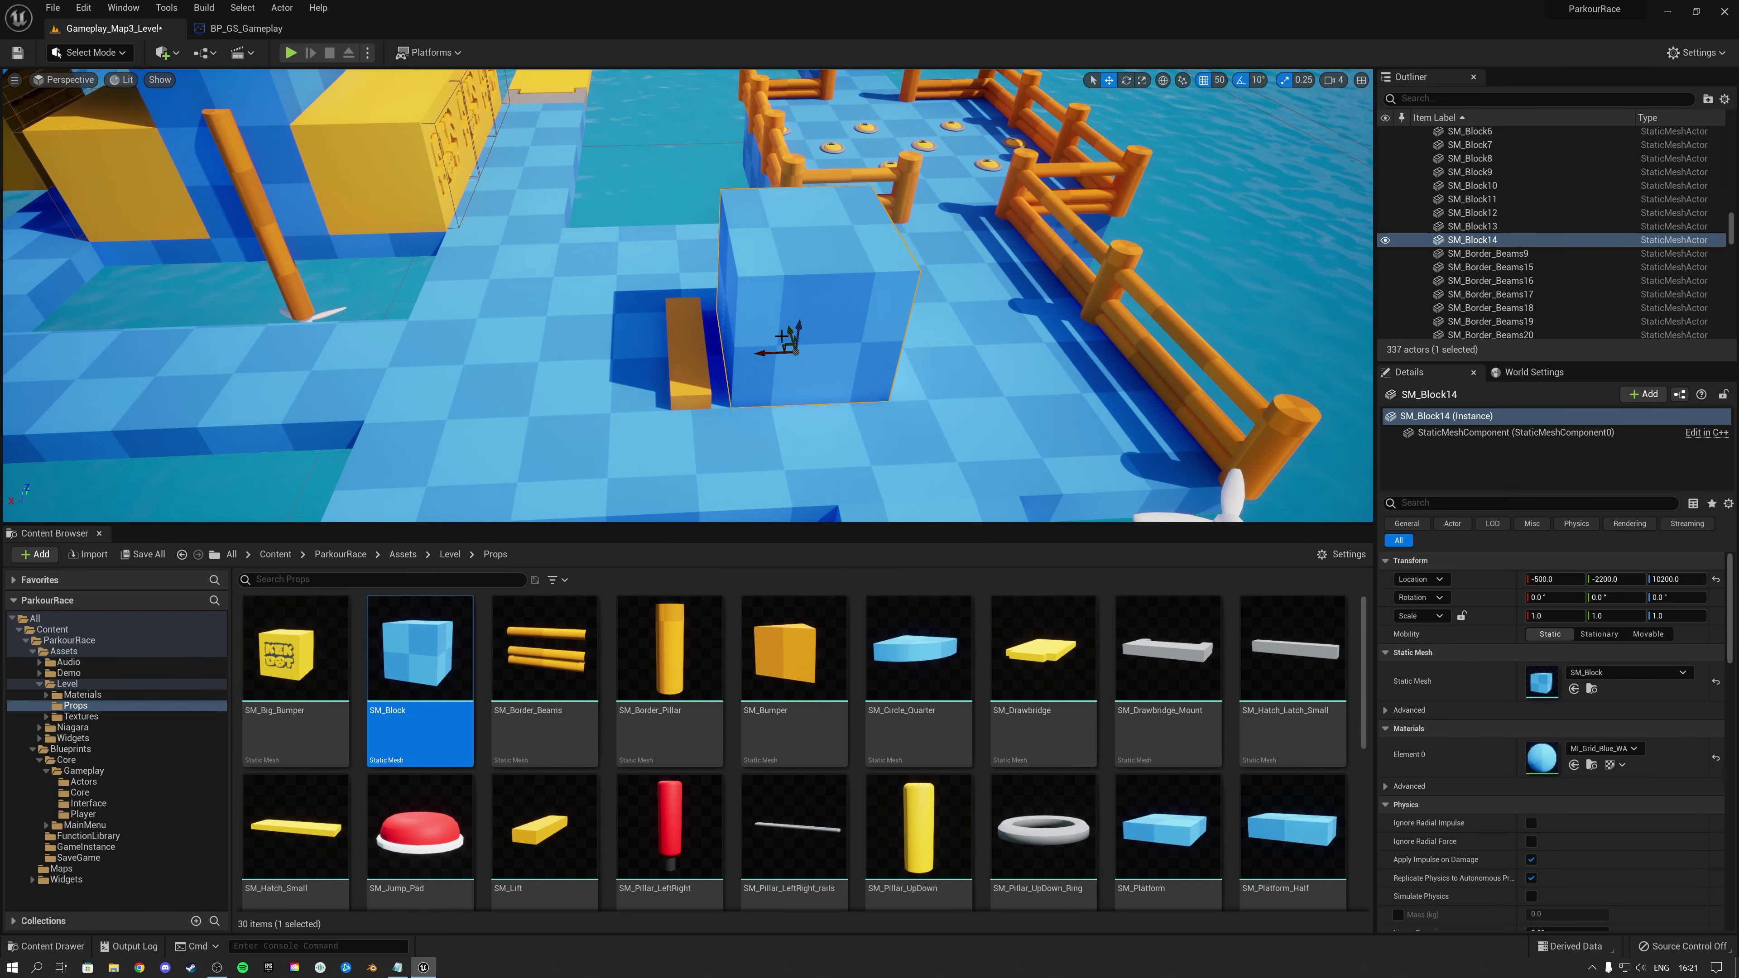
left_click(758, 350)
key("f")
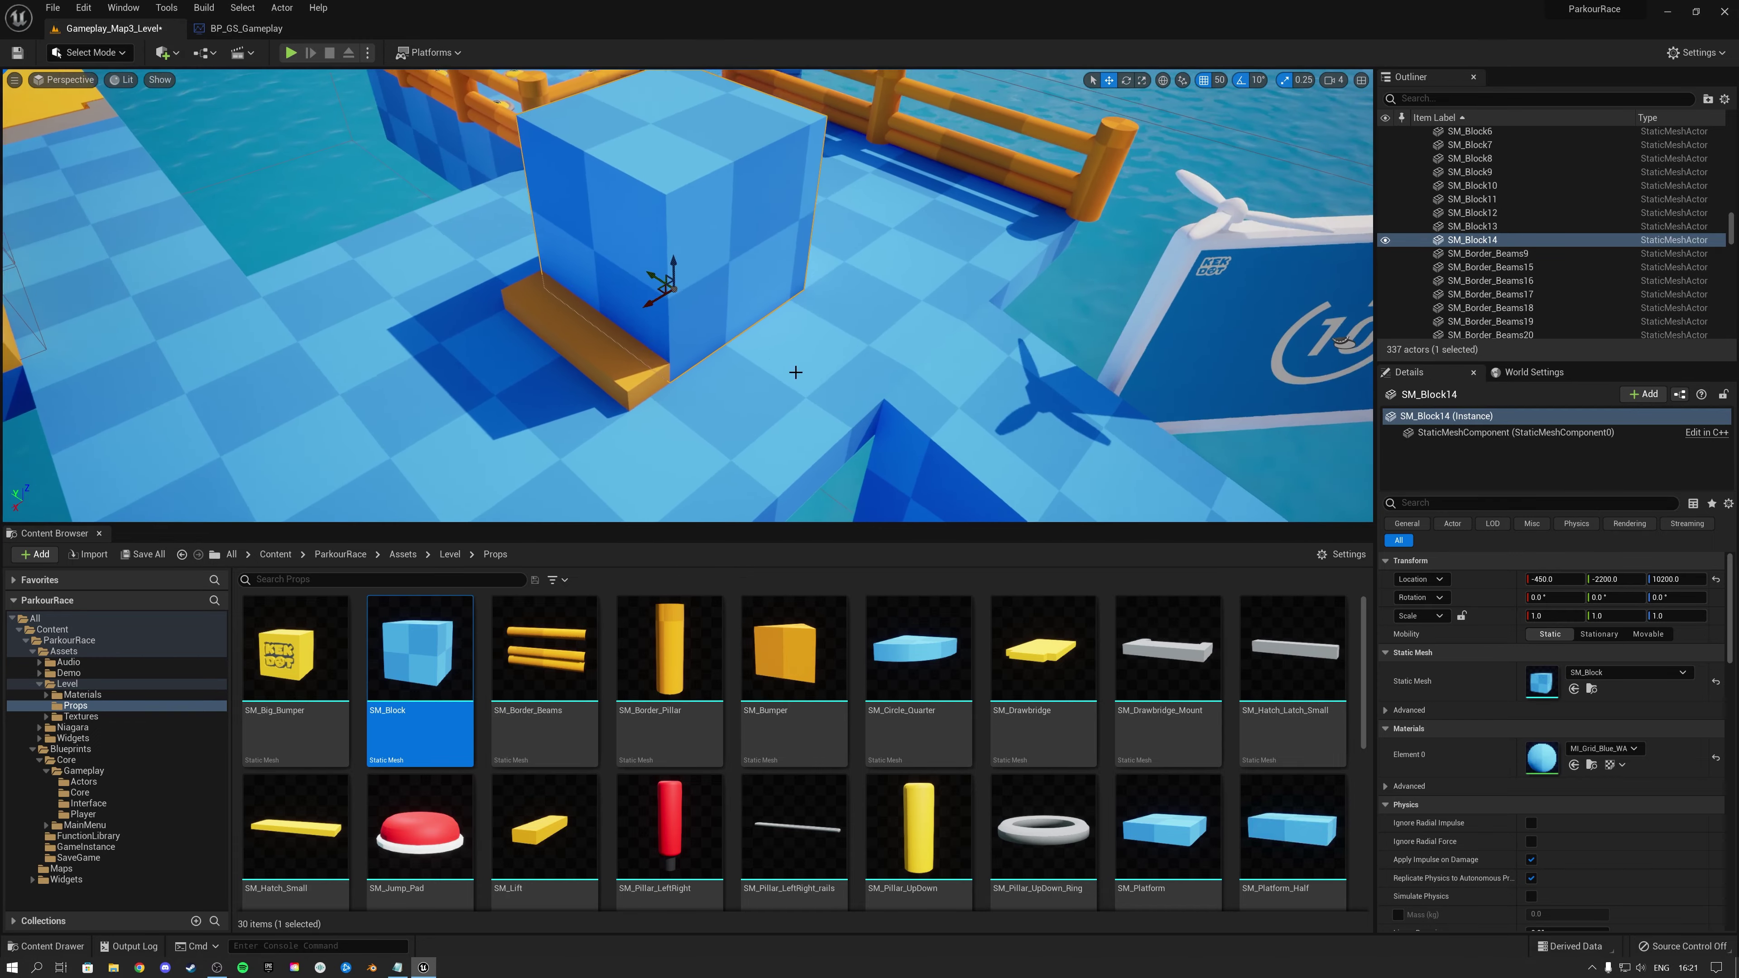
Stack a copy of the block on top of it and set the lift's Number Of Lift Floors to 2
right_click_drag(600, 349, 609, 322)
mouse_move(631, 428)
left_mouse_down()
mouse_move(663, 270)
mouse_move(660, 411)
mouse_move(667, 265)
mouse_move(657, 418)
left_mouse_up()
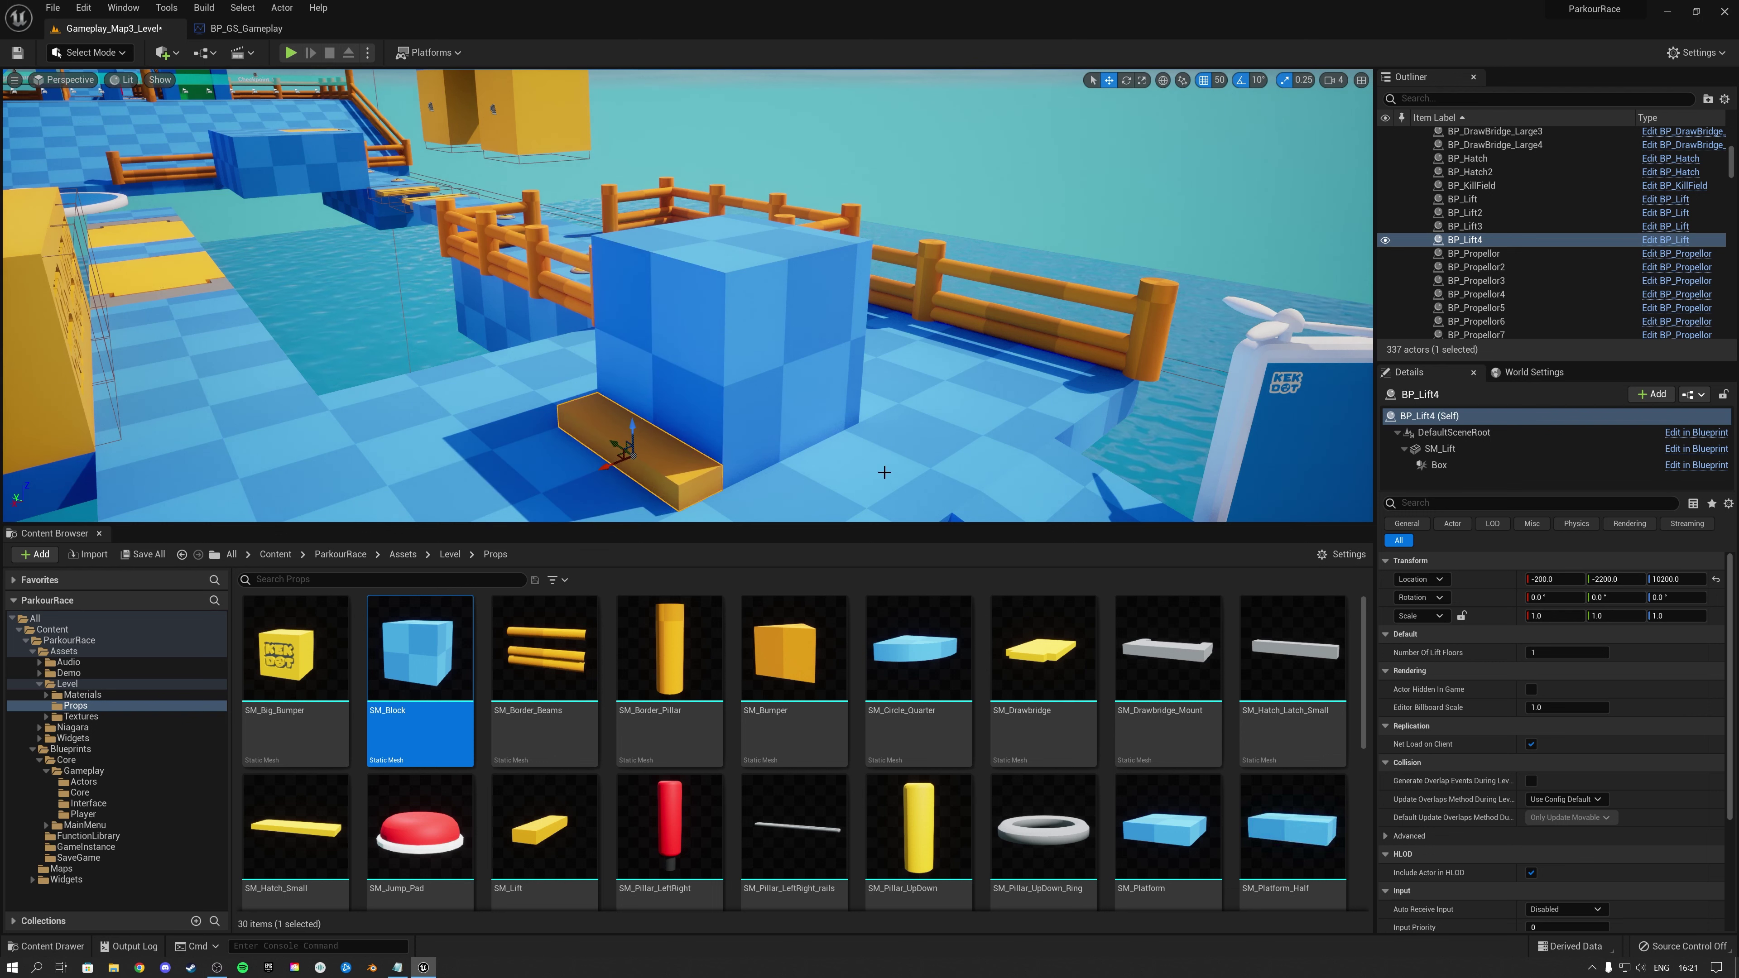
right_click_drag(628, 320, 627, 321)
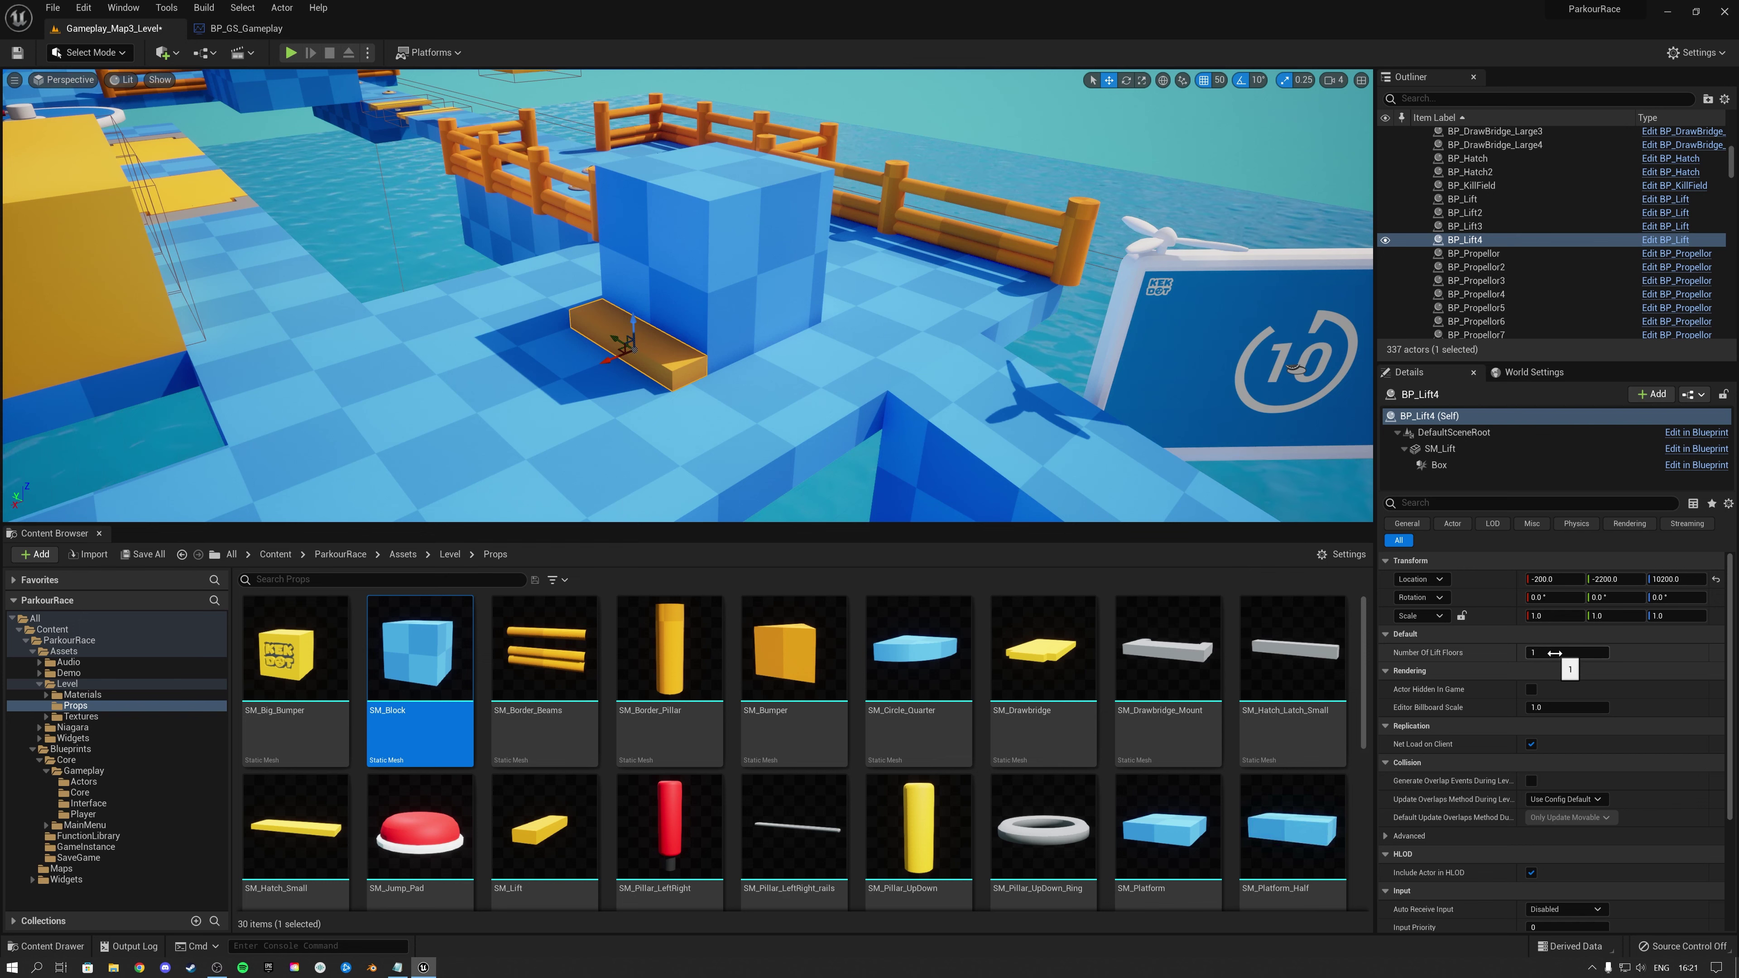
left_click(692, 322)
key("f")
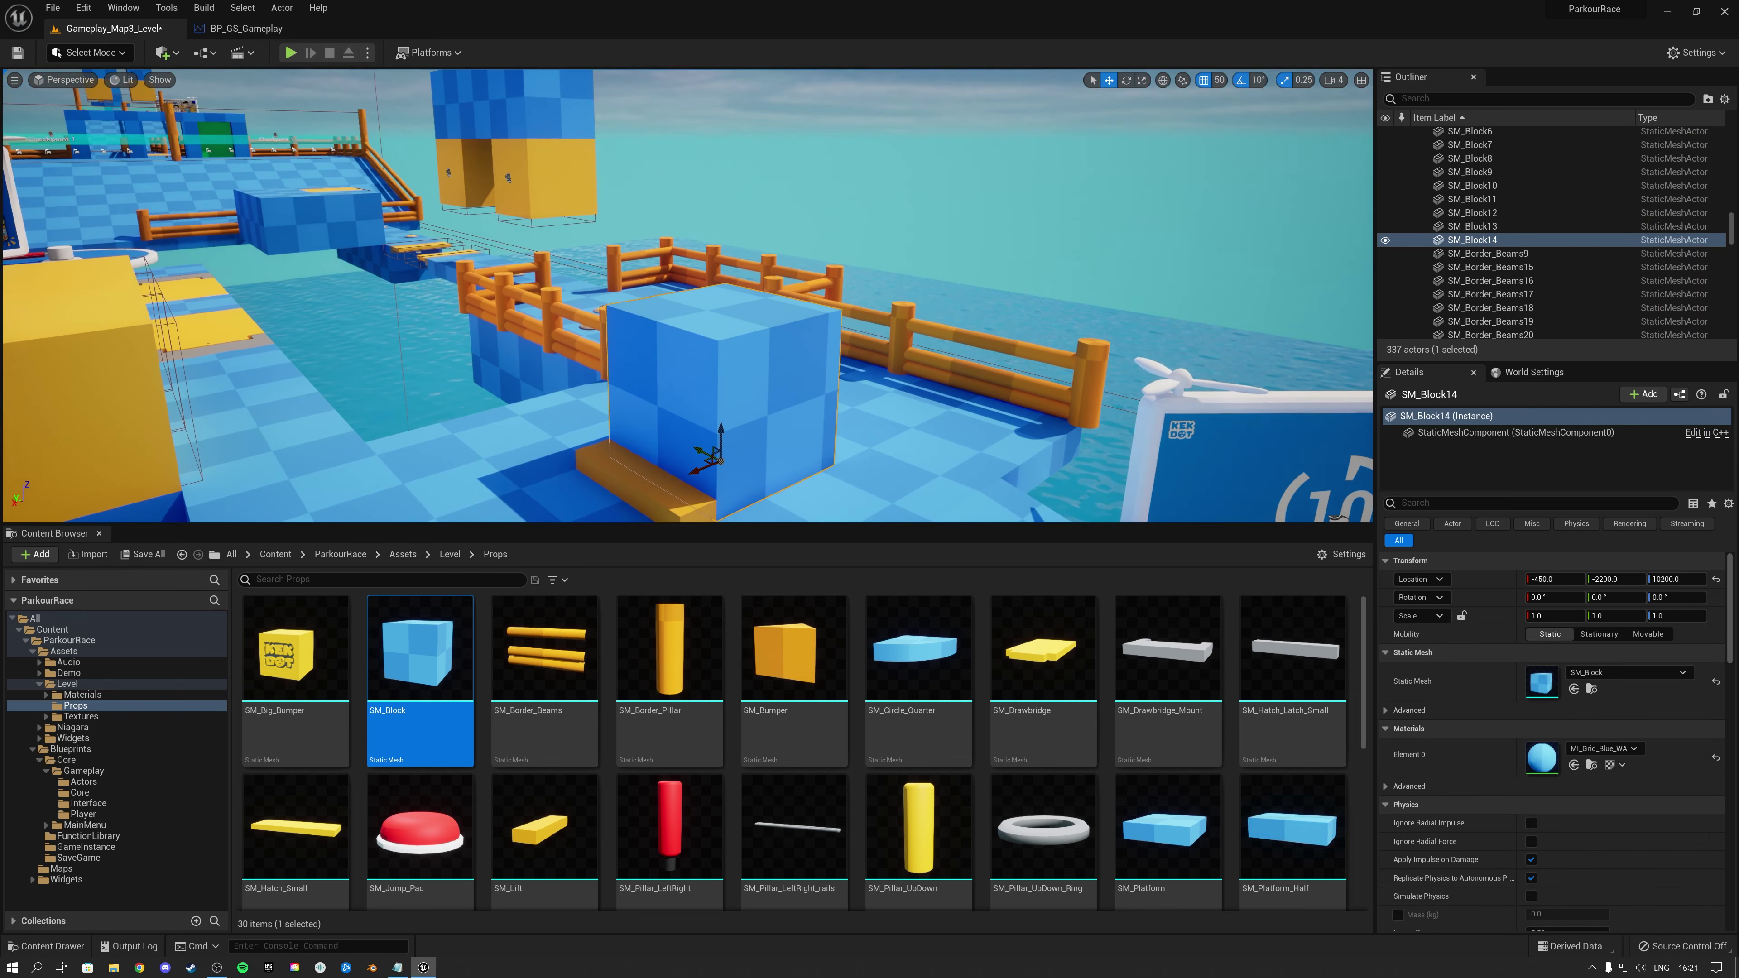
right_click_drag(757, 371, 757, 371)
left_click_drag(758, 404, 764, 247, "alt")
left_click(687, 443)
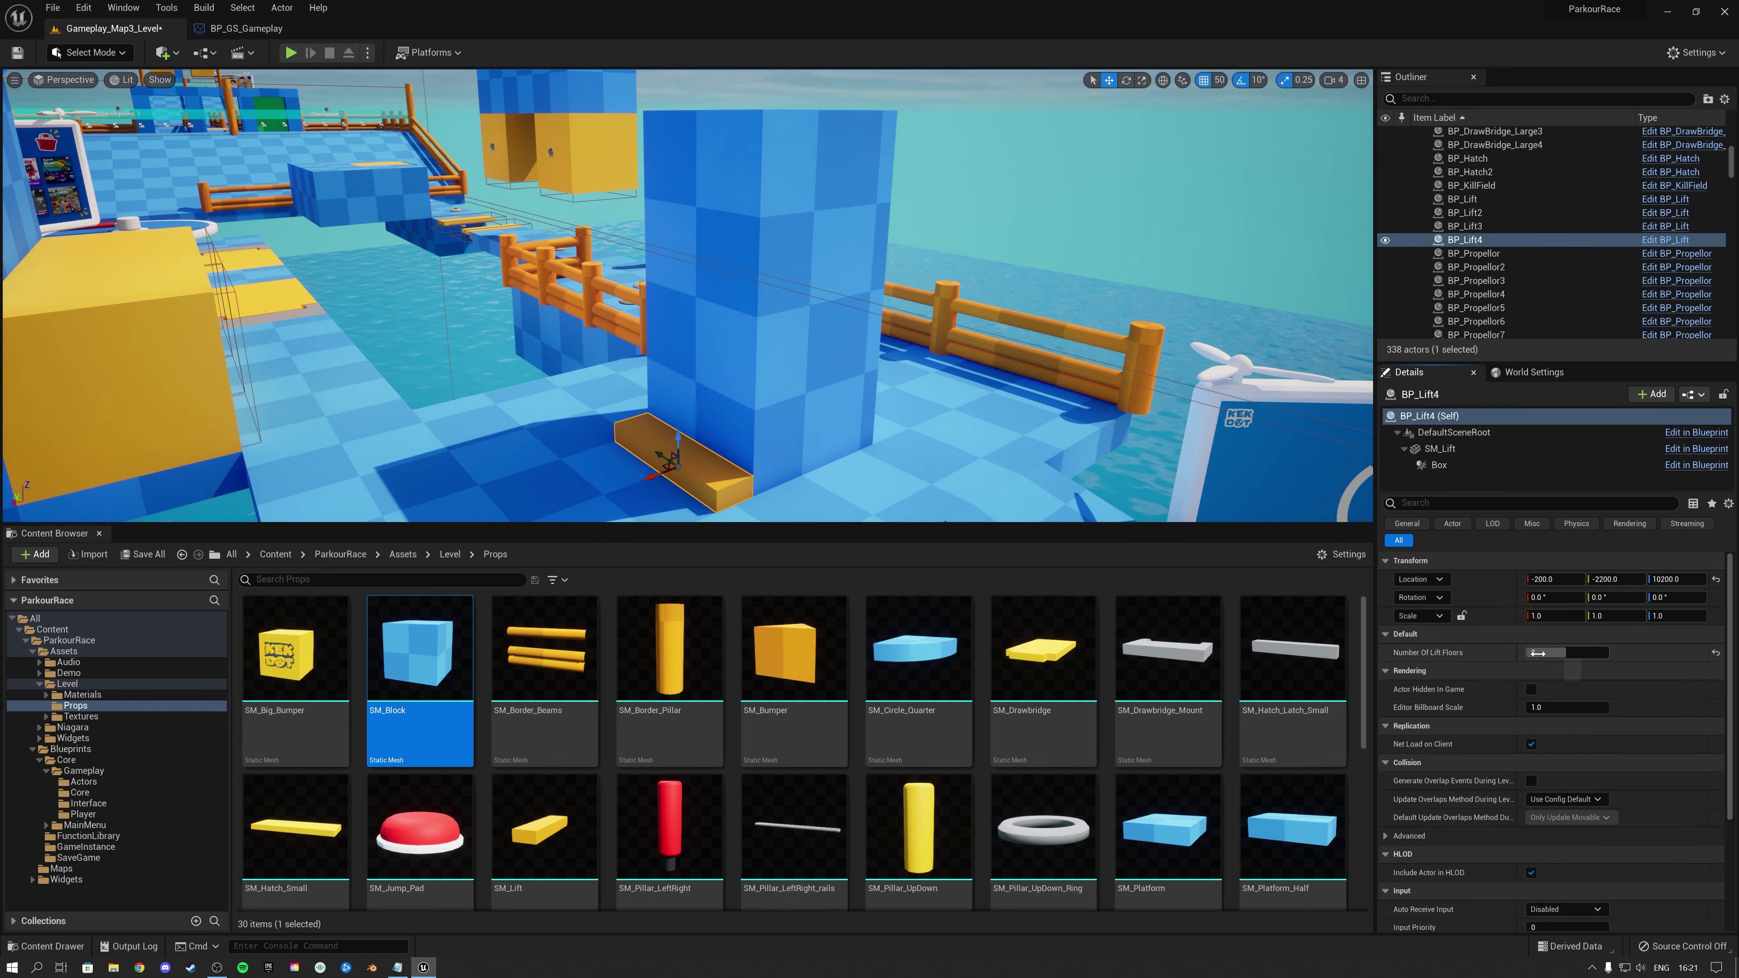
Stack a third block on top of the tower and select the lift beside it
key("s")
right_click_drag(847, 292, 843, 261)
scroll(710, 334, "up", 2)
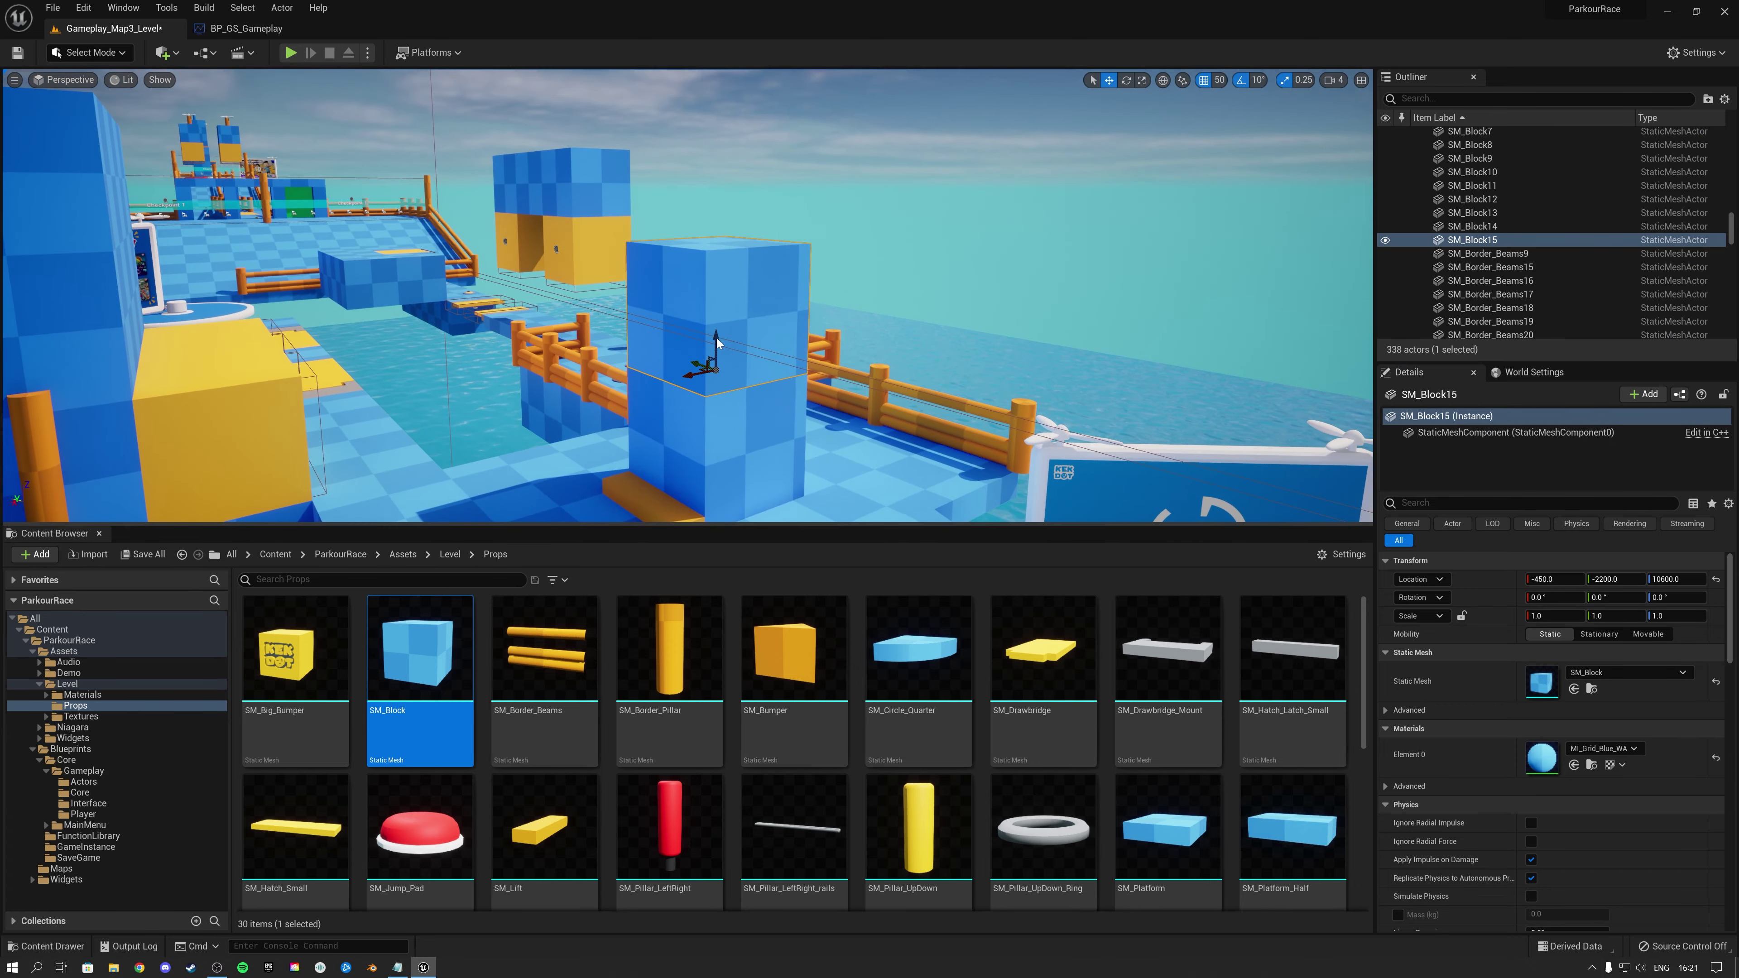
left_click_drag(710, 340, 710, 203, "alt")
left_click(628, 493)
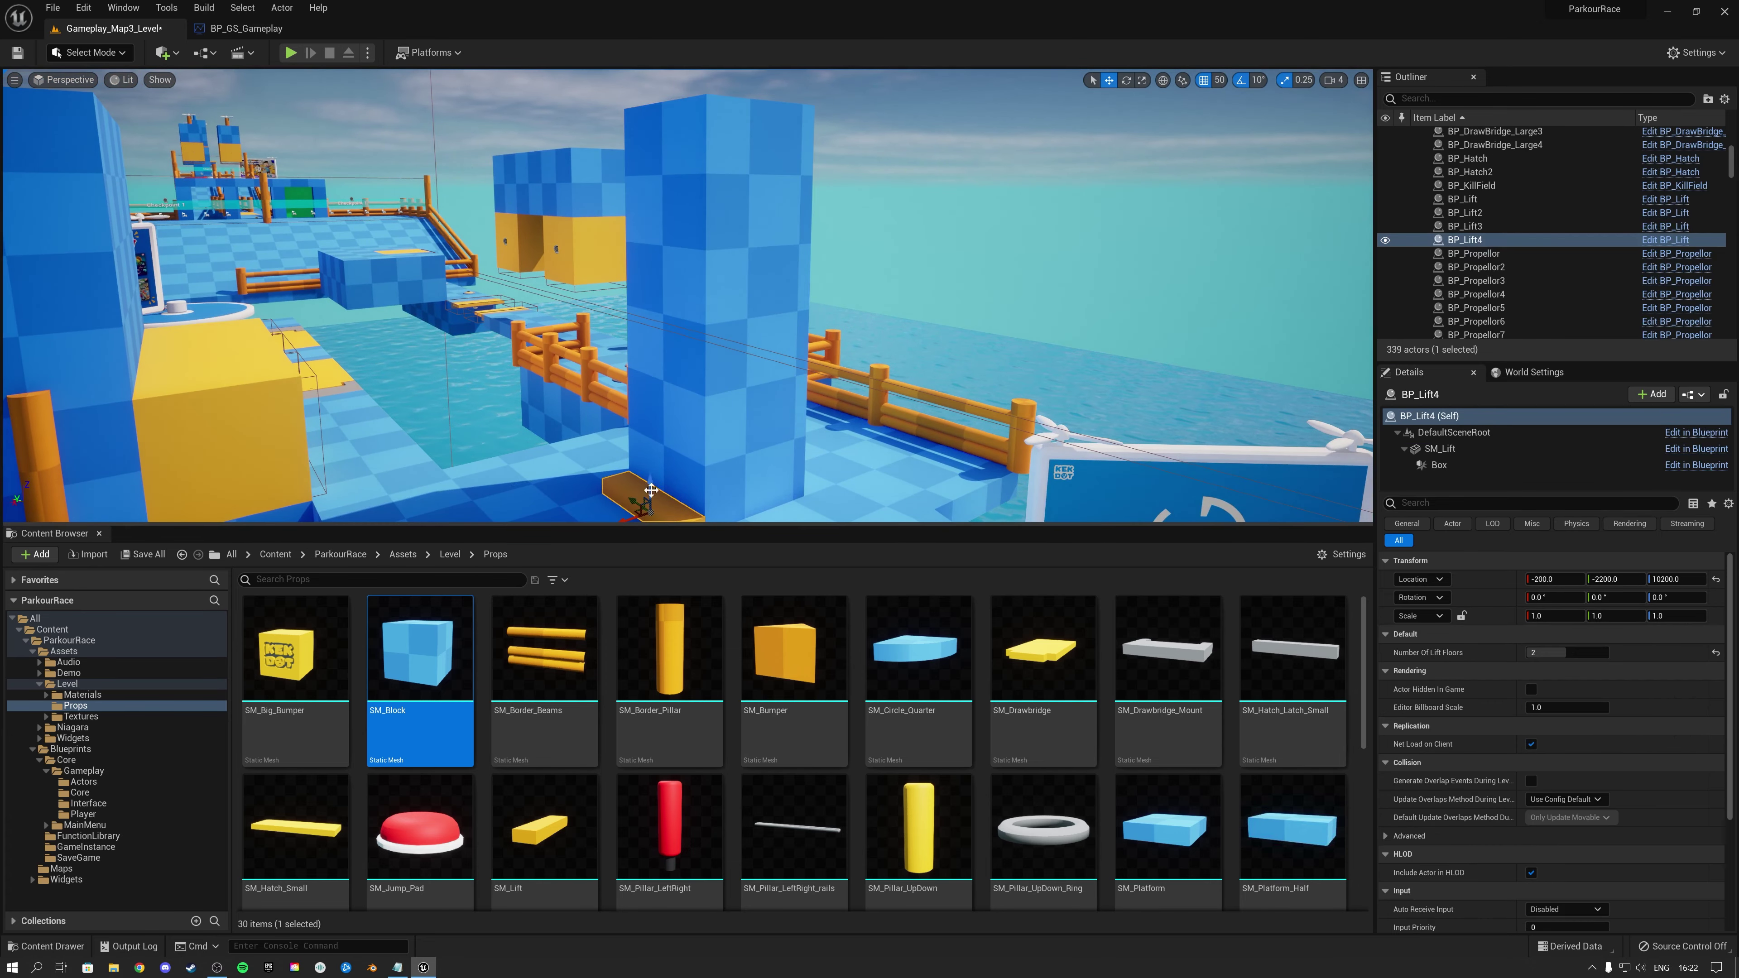
Delete the trial lift and the three stacked blocks from the platform
key("s")
right_click_drag(634, 179, 643, 198)
key("Delete")
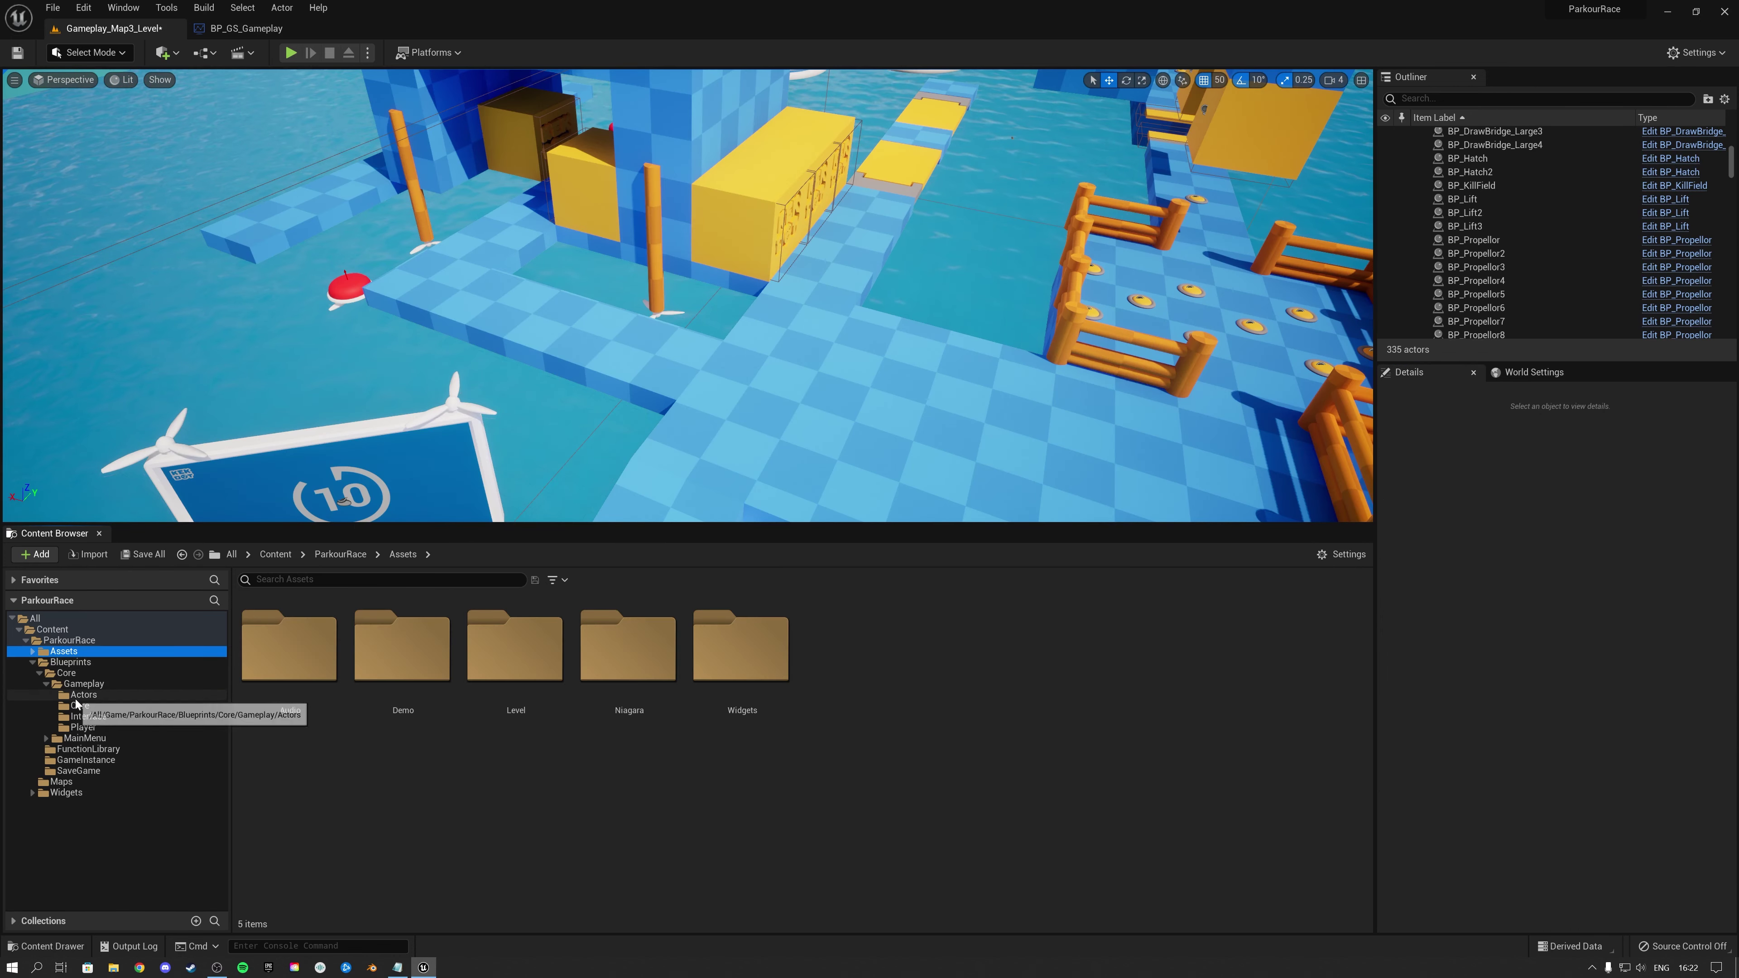
From the Gameplay/Actors folder, place a BP_Rails on the platform with Start Offset about 0.54 and Speed 0.376
left_click(76, 699)
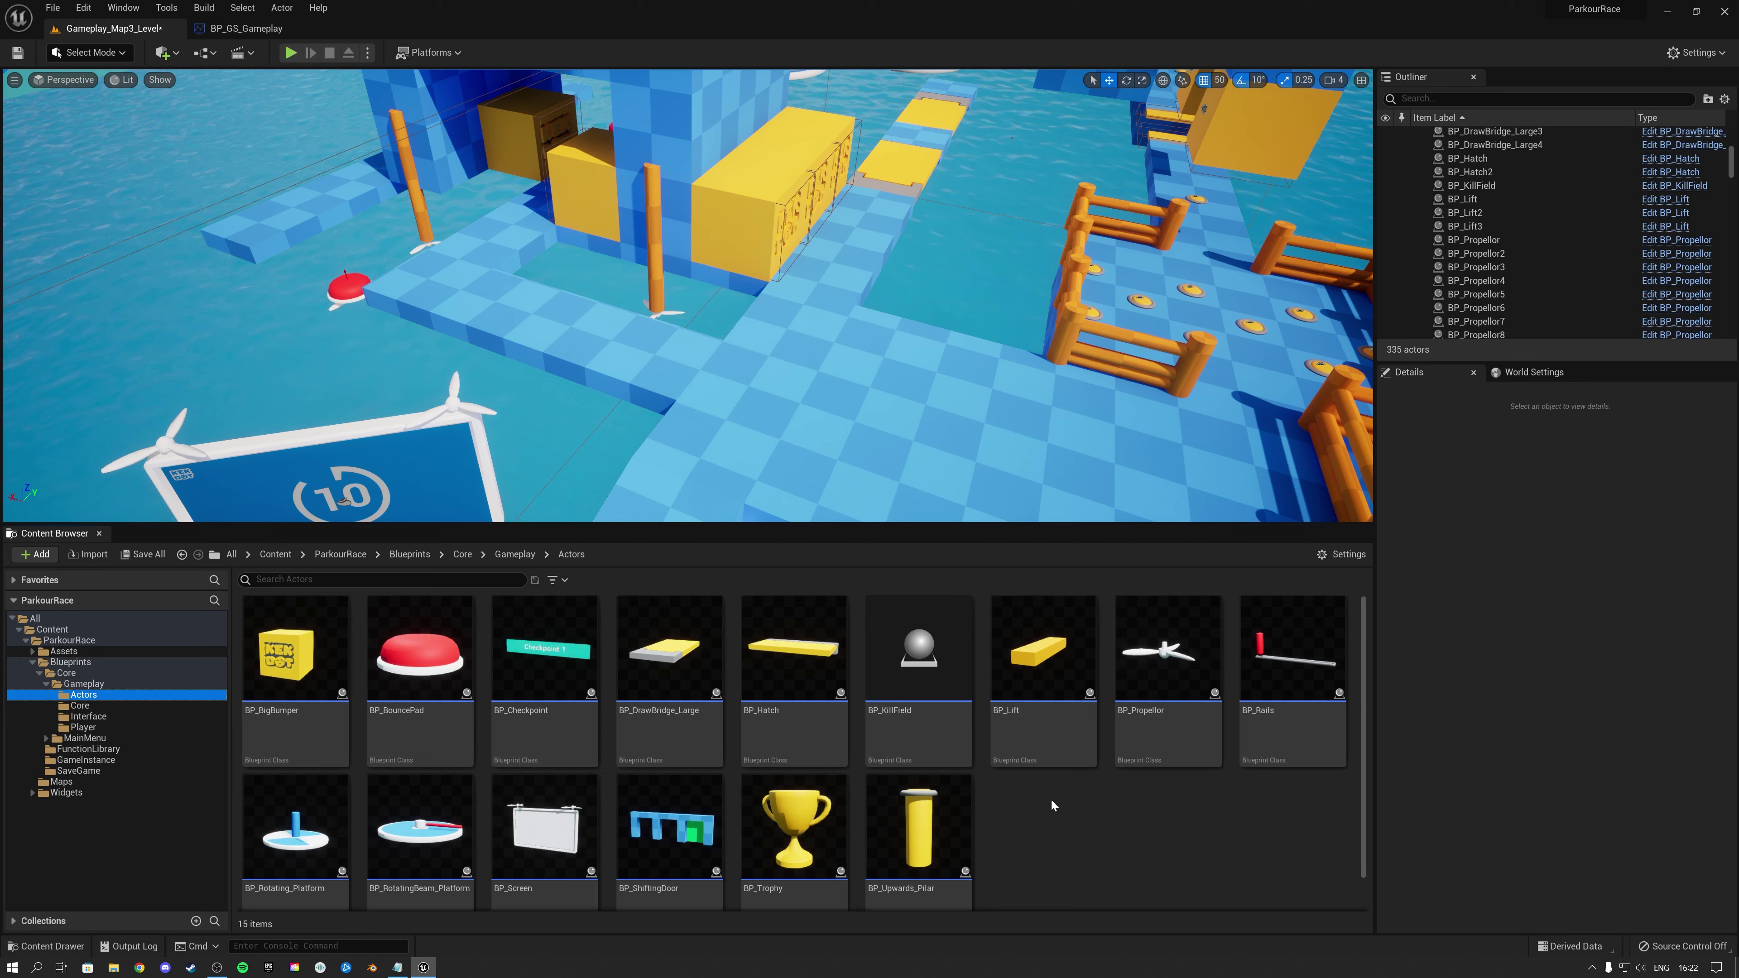
key("w")
right_click_drag(685, 294, 725, 329)
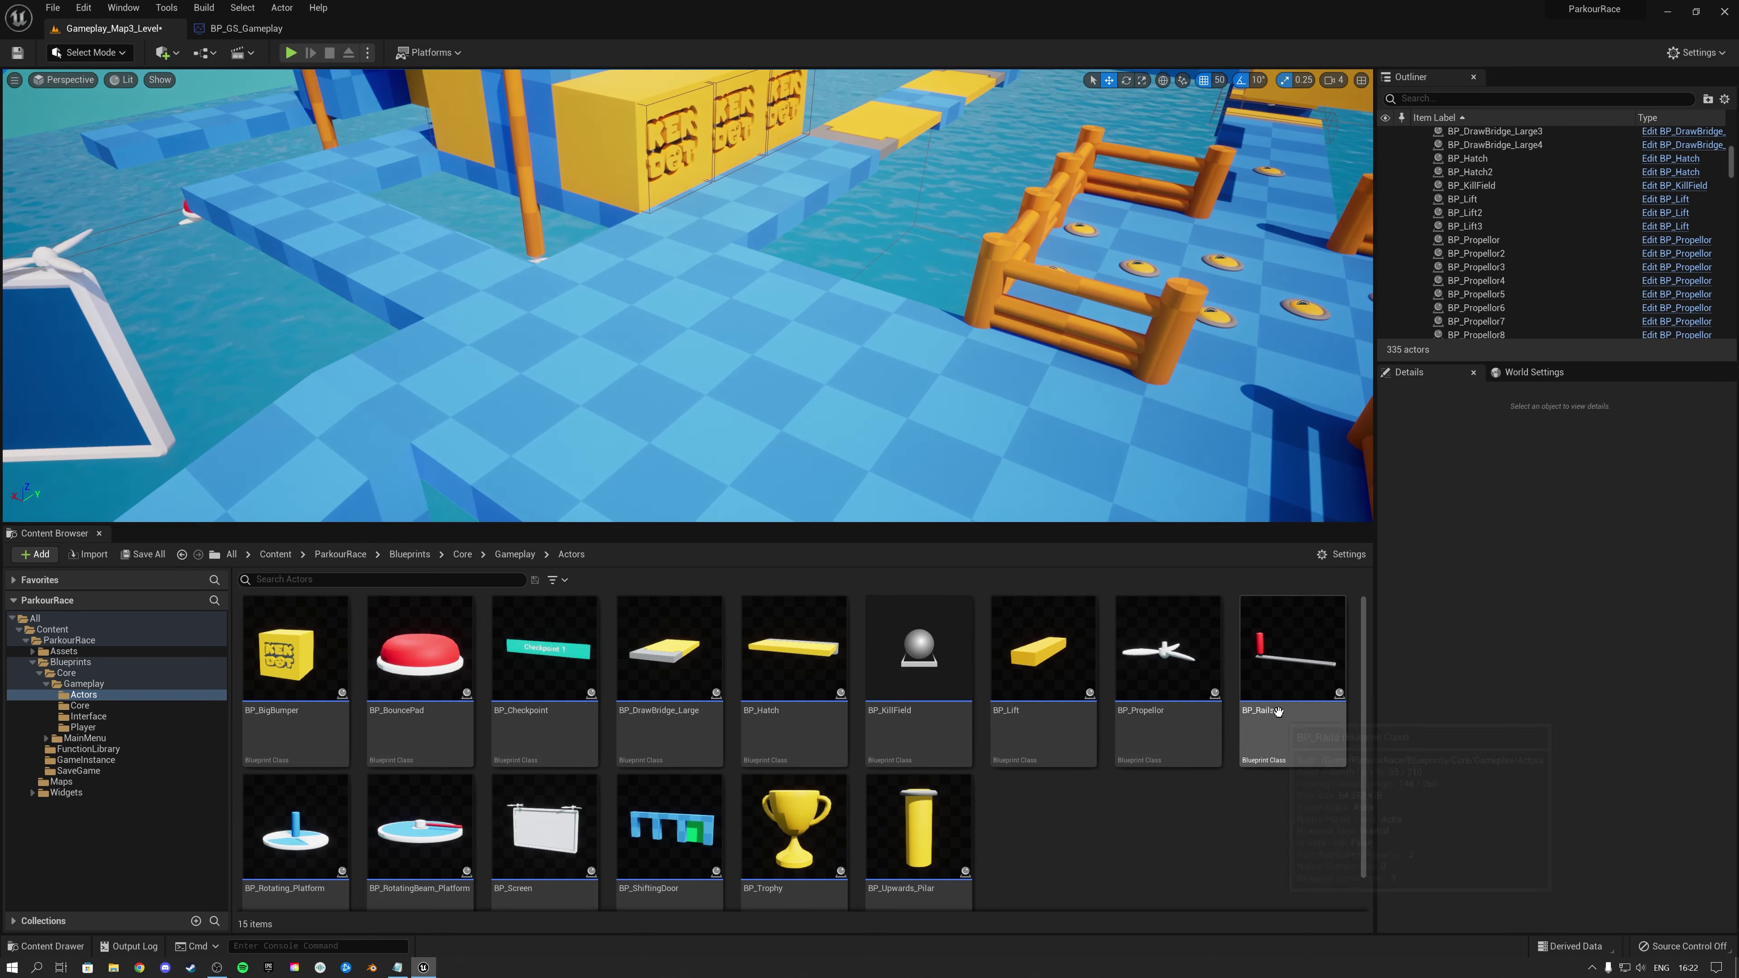
left_click_drag(1277, 711, 706, 374)
right_click_drag(554, 289, 554, 289)
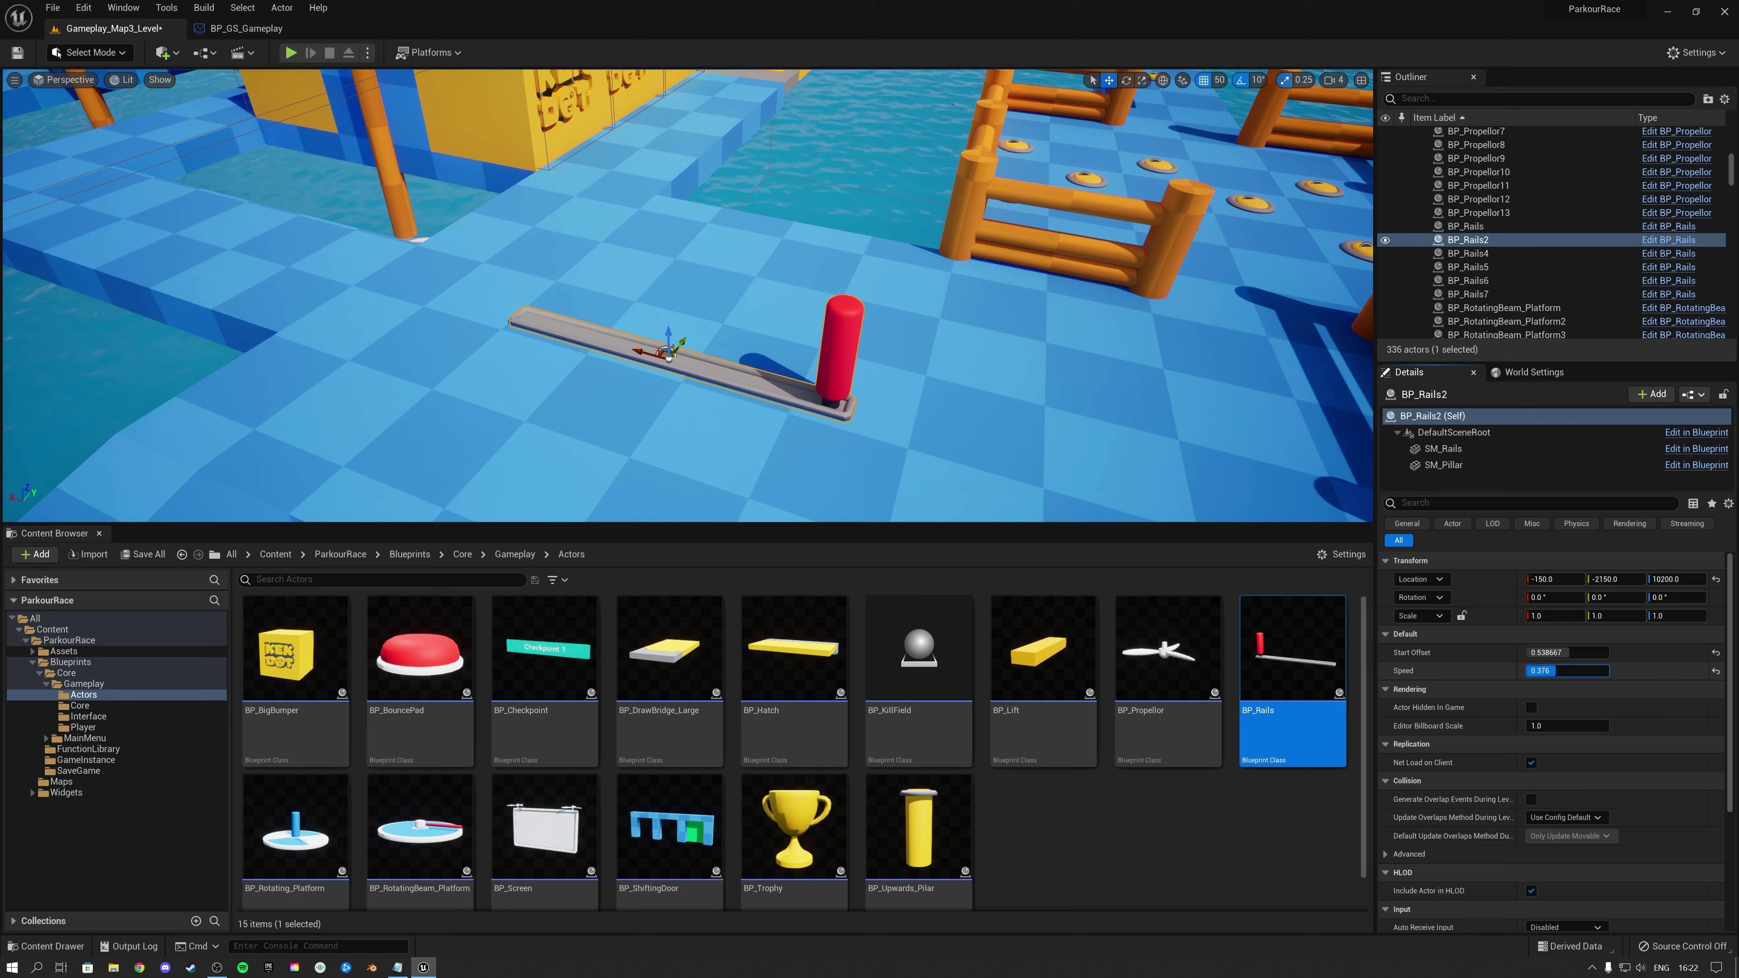
right_click_drag(890, 329, 698, 343)
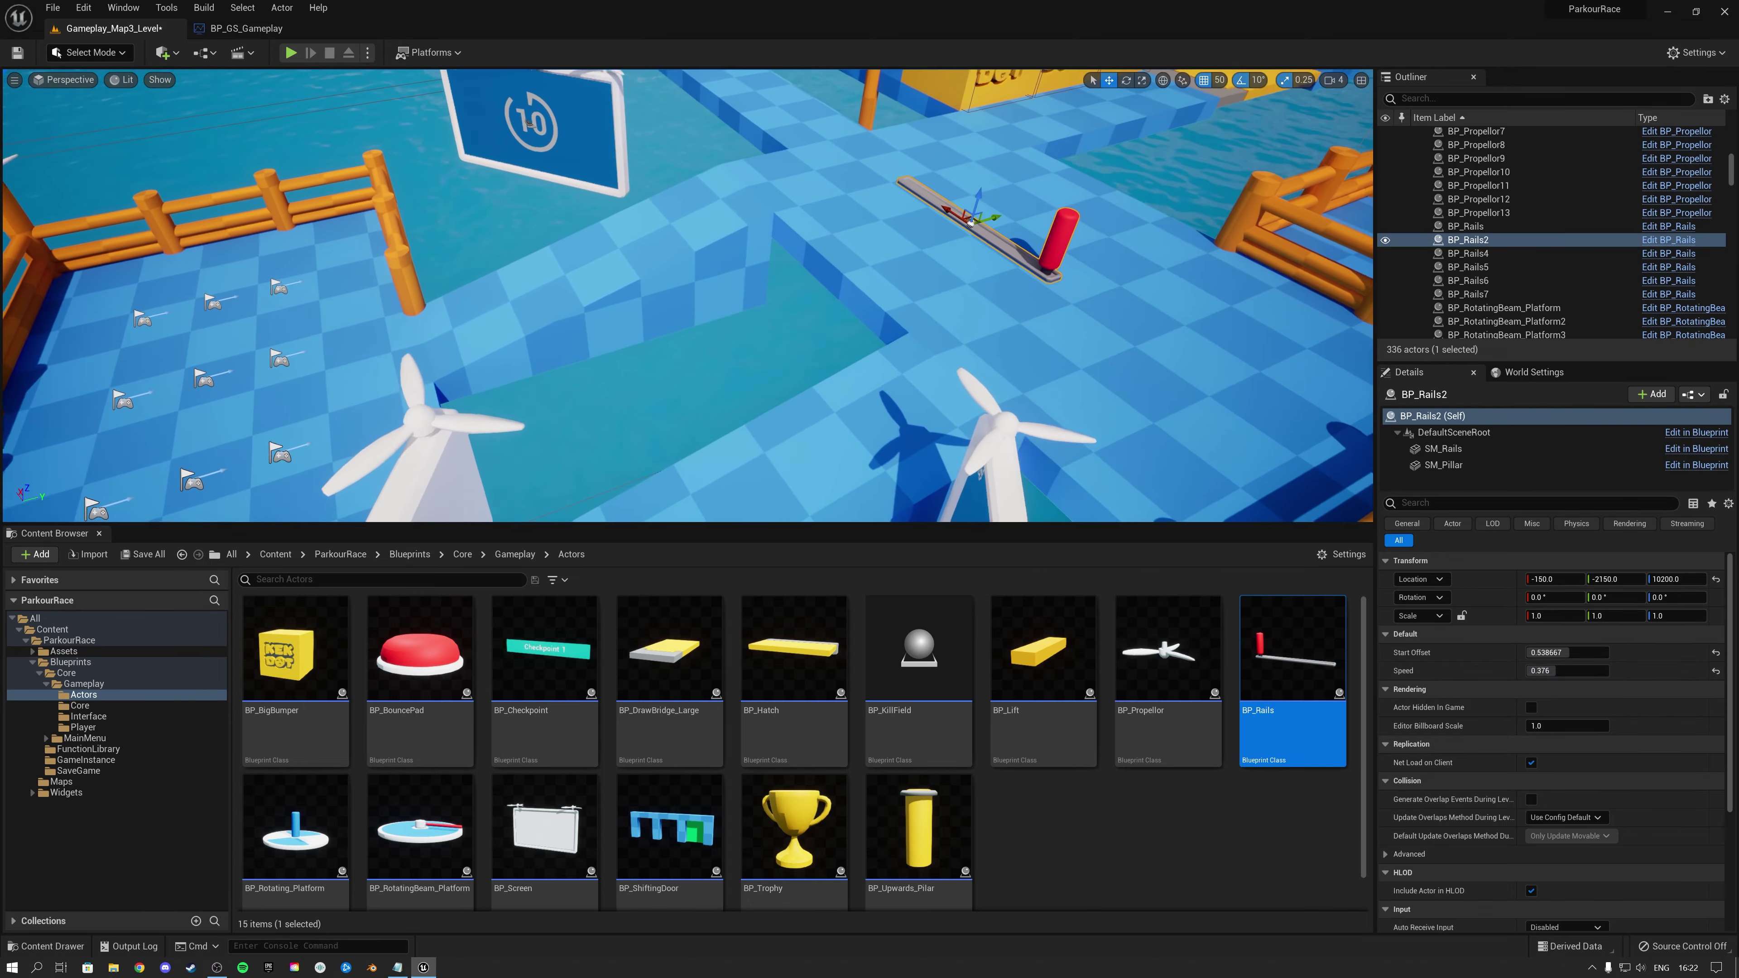
Replace the trial BP_Rails with a new one in front of the player starts and briefly play-test the level
key("Delete")
left_click_drag(1292, 647, 404, 395)
key("f")
left_click(290, 53)
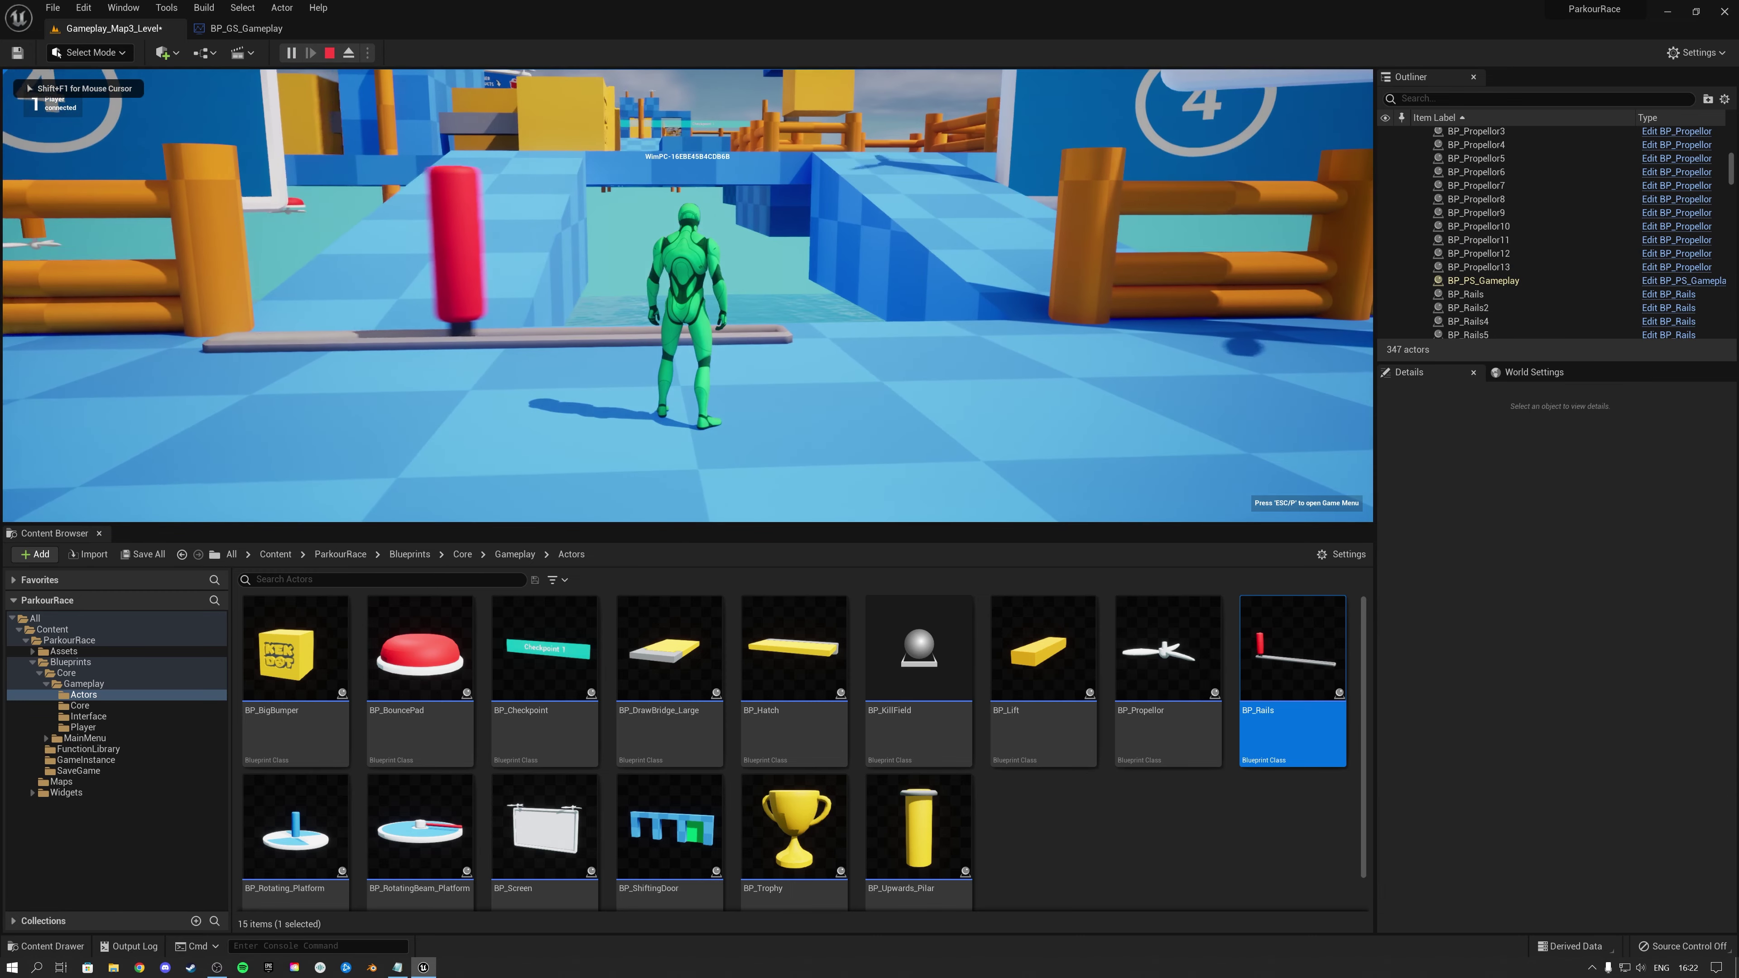
key("Escape")
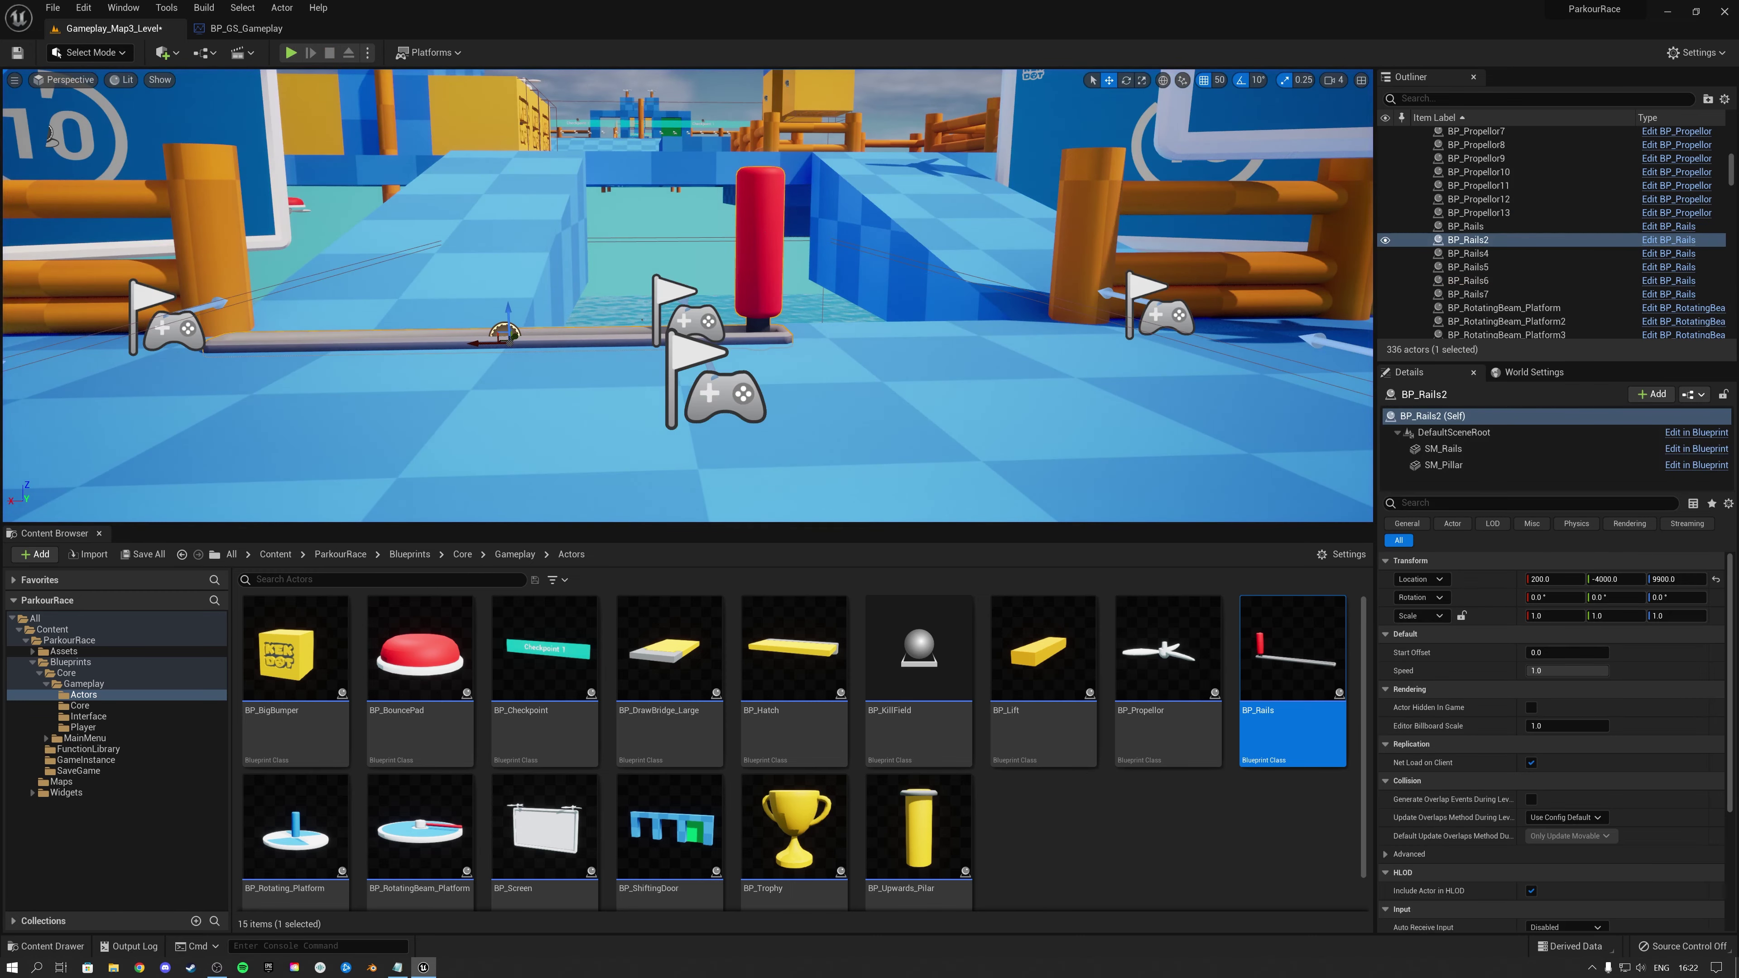
Set the rails' Speed to about 0.31 and play-test the level to check the pillar's movement
left_click(1578, 673)
type("0.312")
key("Return")
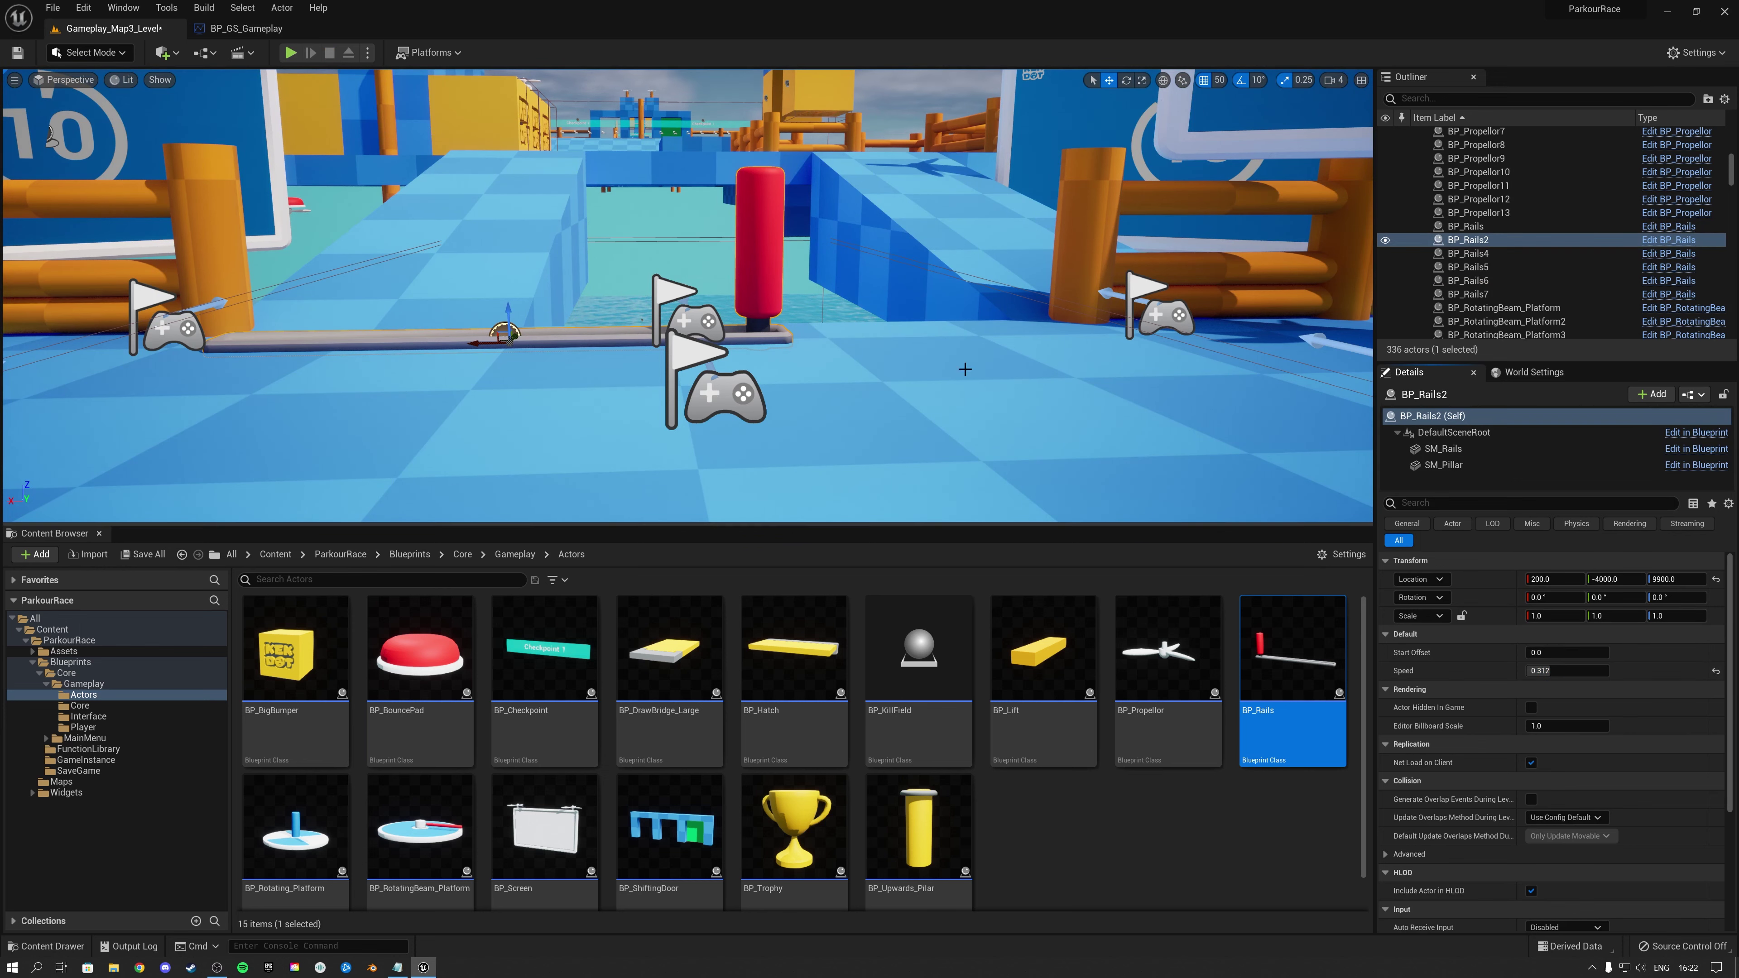
left_click(290, 52)
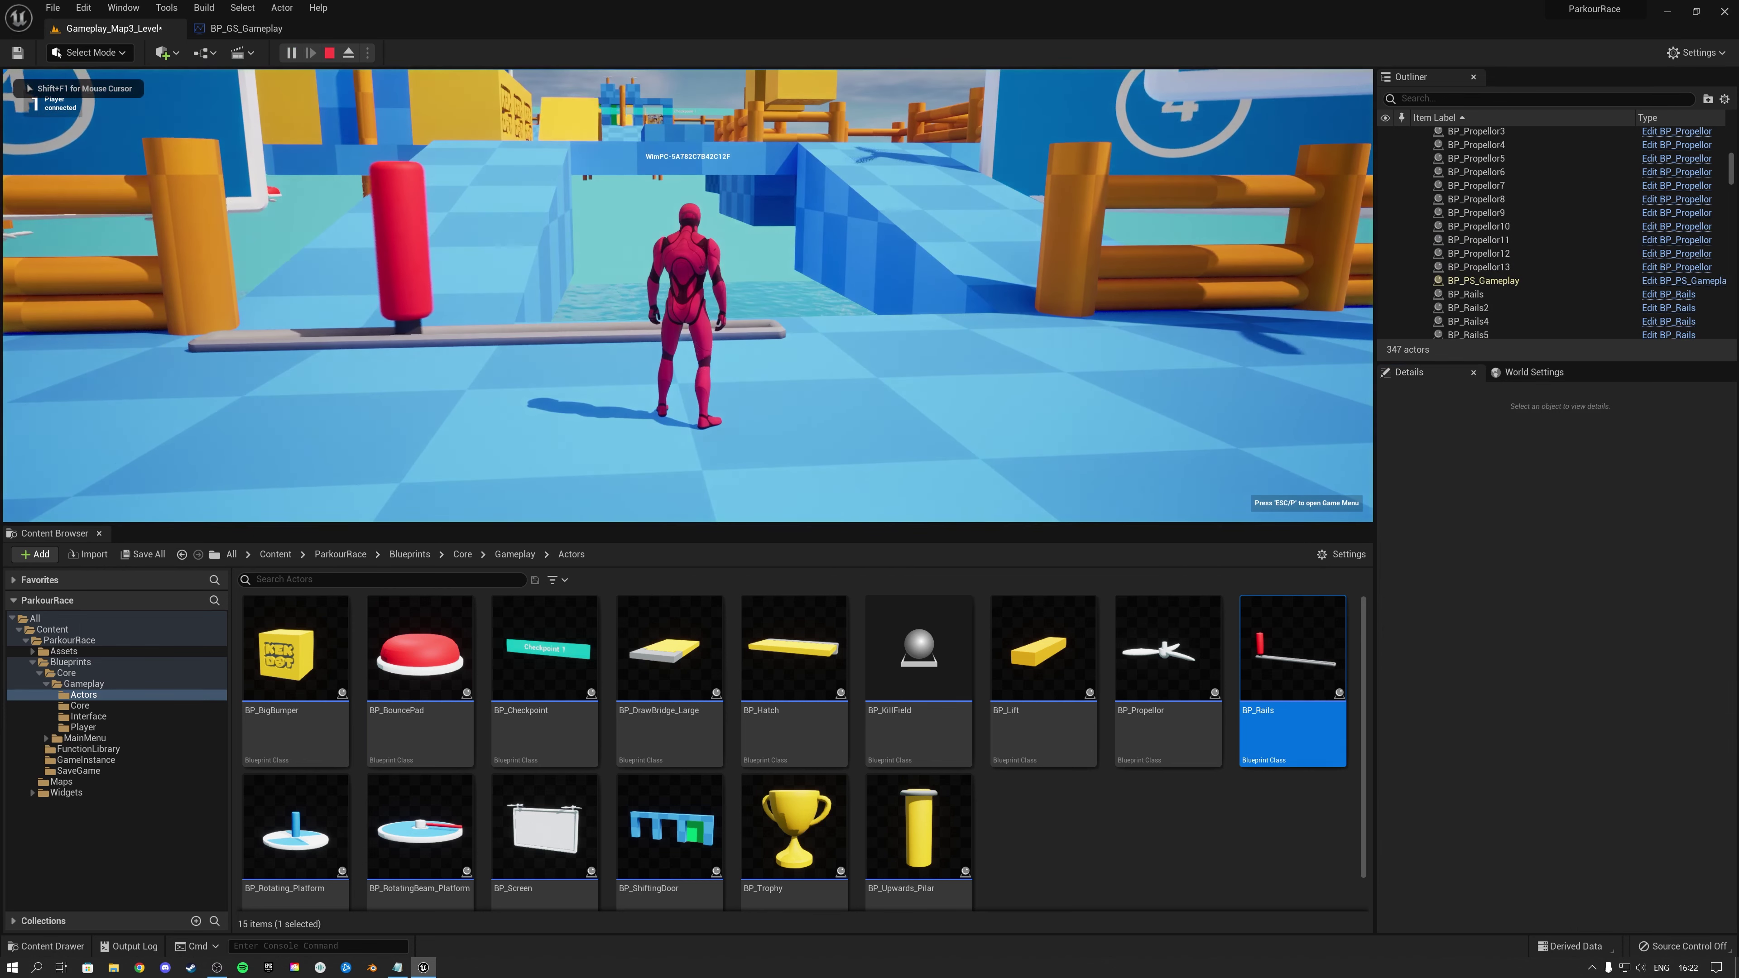
key("Escape")
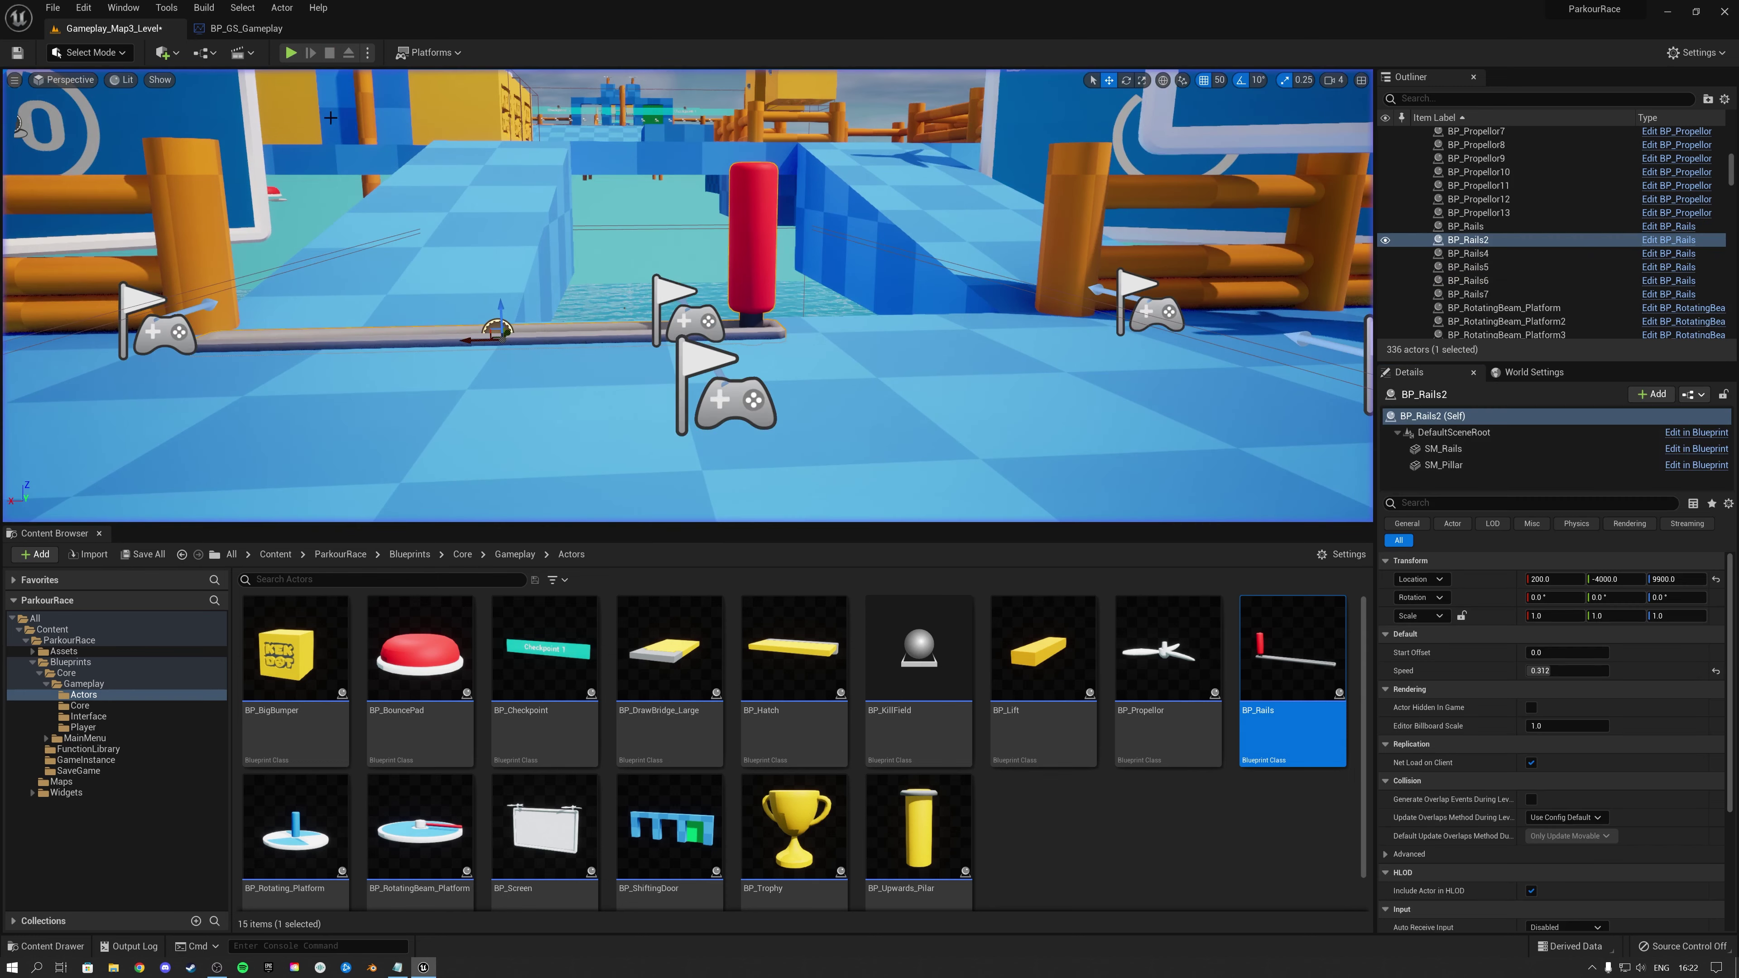
Replace the trial BP_Rails with a BP_Rotating_Platform in the water gap by the start, with Opposite Direction enabled
key("Delete")
right_click_drag(776, 263, 753, 342)
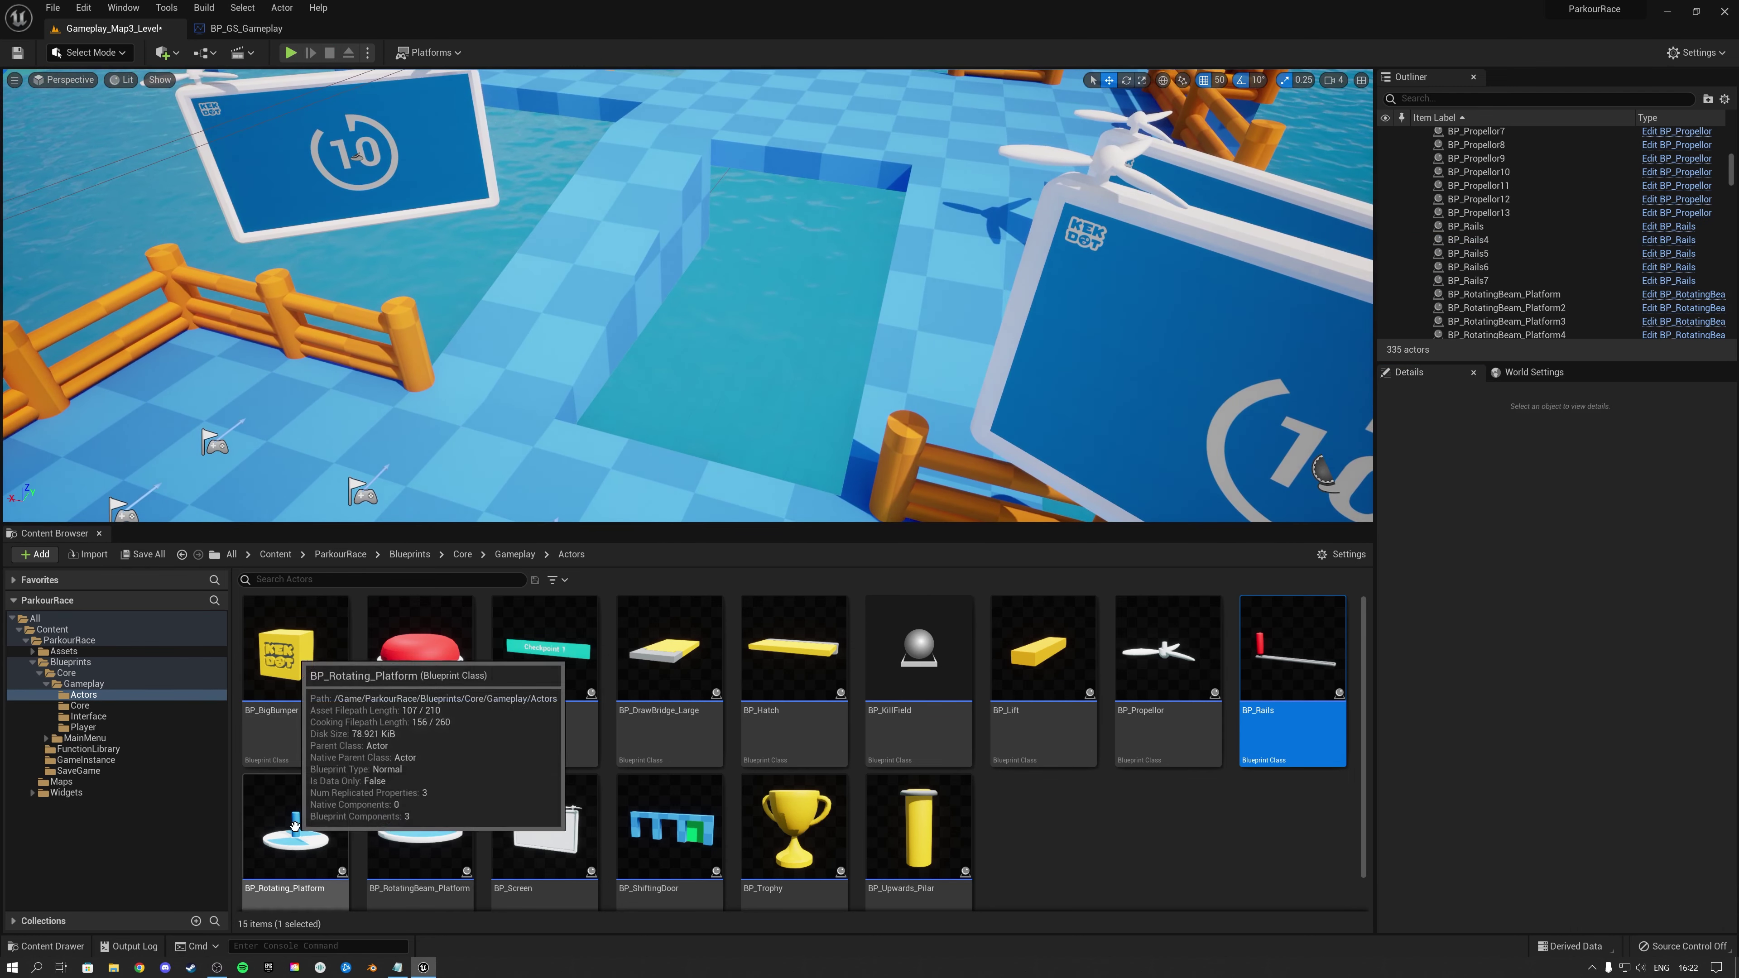
left_click_drag(282, 831, 693, 351)
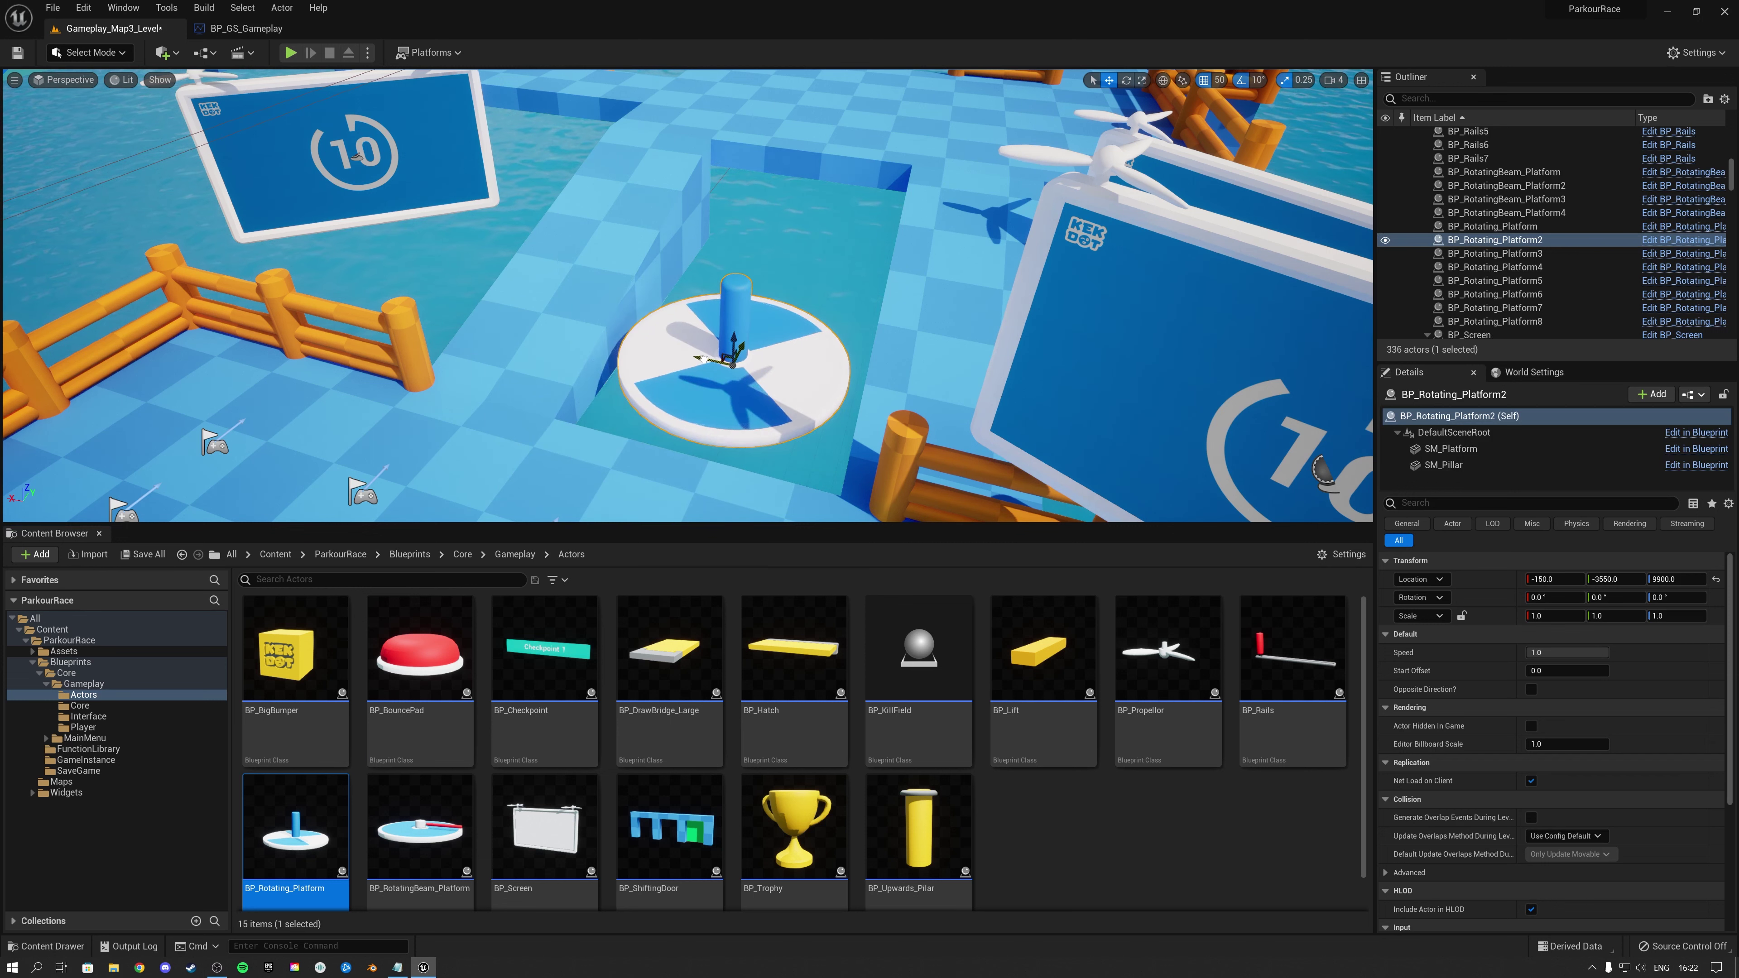
key("f")
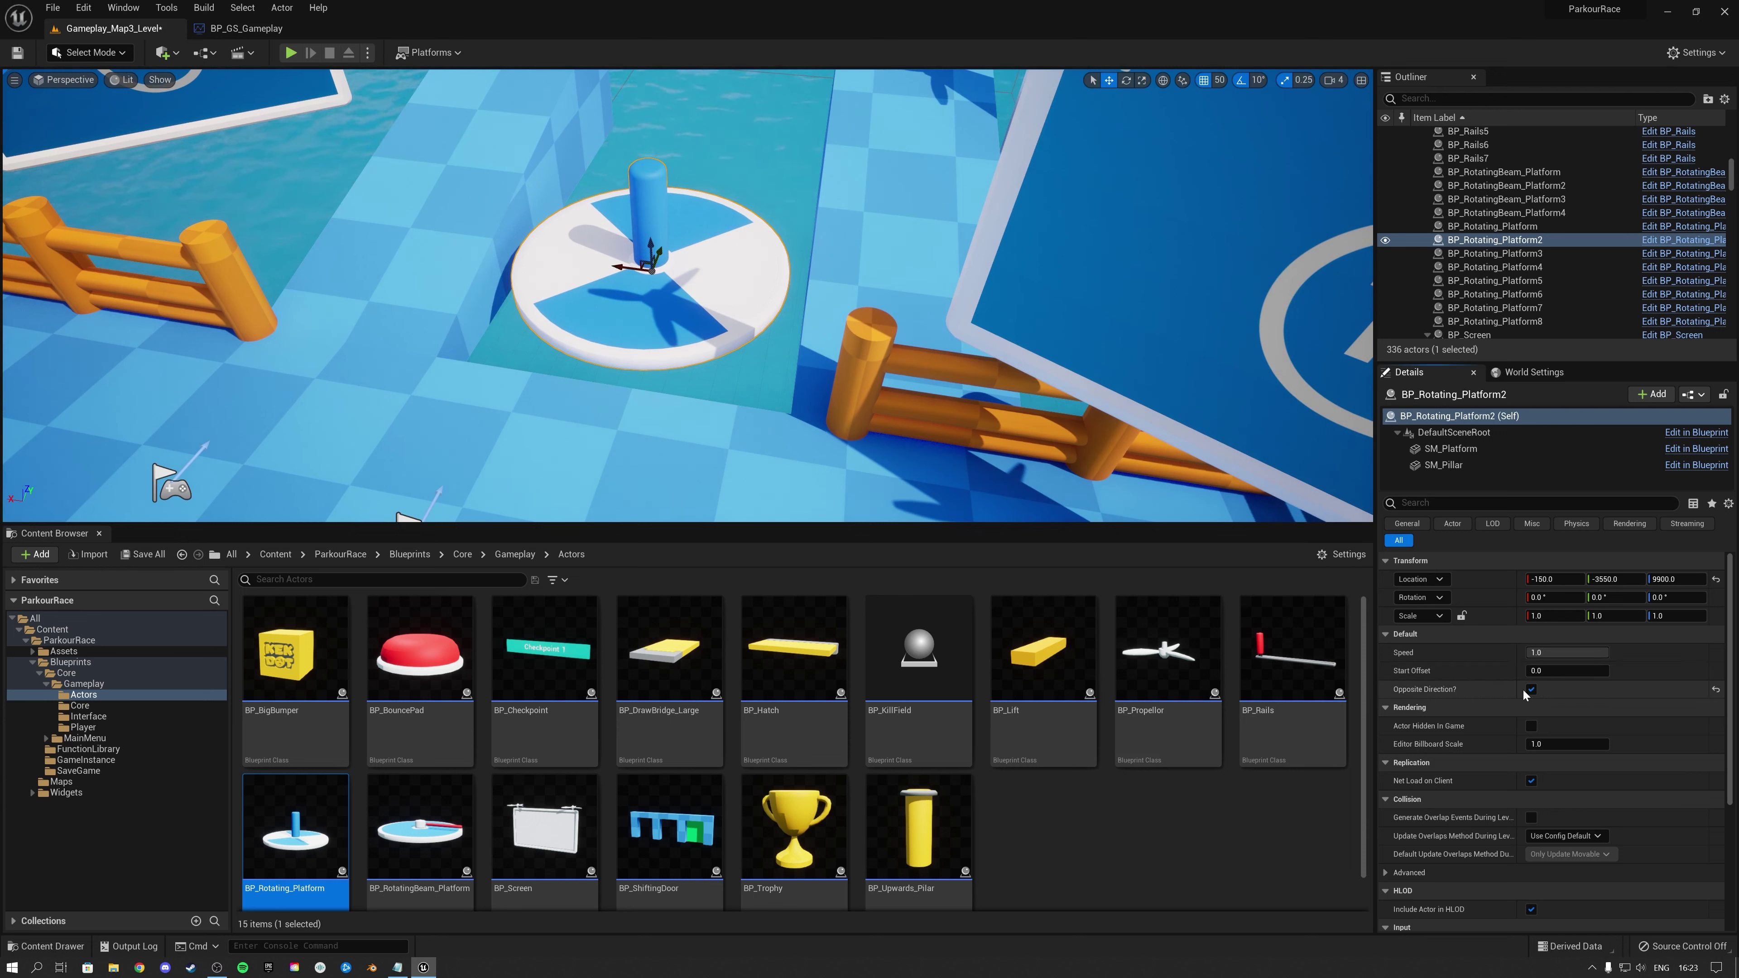
Replace the trial rotating platform with a BP_RotatingBeam_Platform at the edge of the start area
key("Delete")
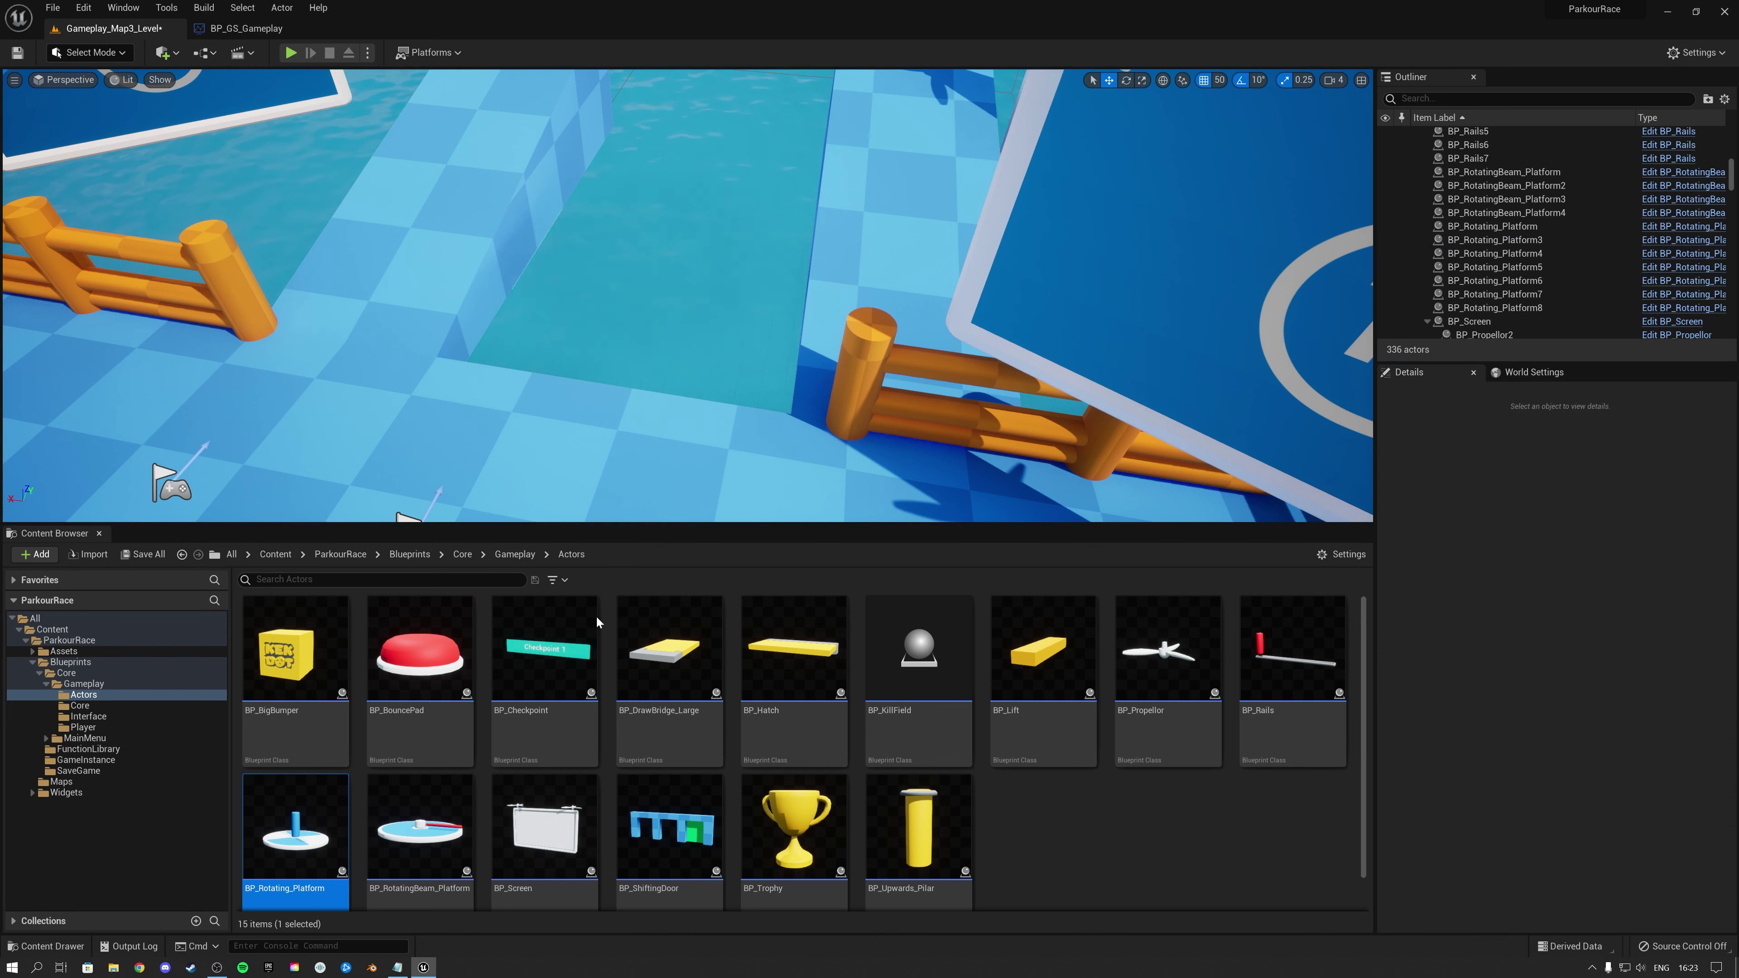
left_click_drag(420, 828, 590, 391)
right_click_drag(589, 392, 654, 261)
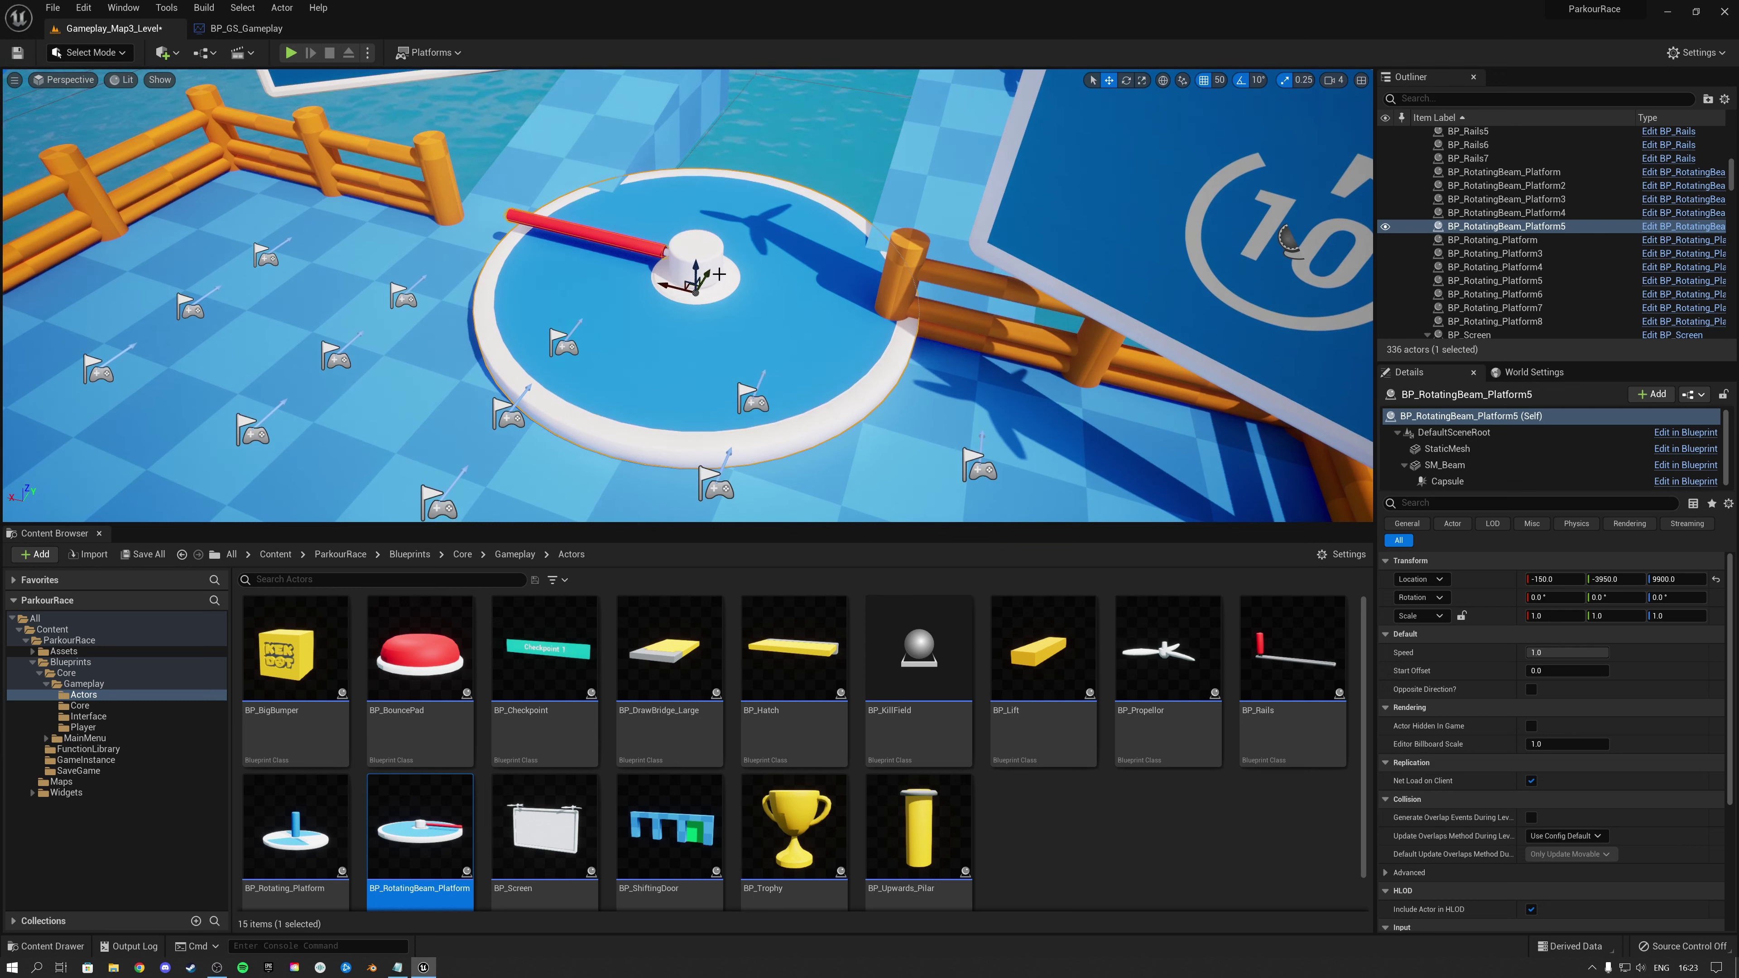
Delete the ramp behind the rotating beam platform and move the platform into the gap at X 100, Y -3350, with Speed about 0.49
right_click_drag(758, 248, 780, 195)
left_click(611, 266)
key("Delete")
left_click(651, 381)
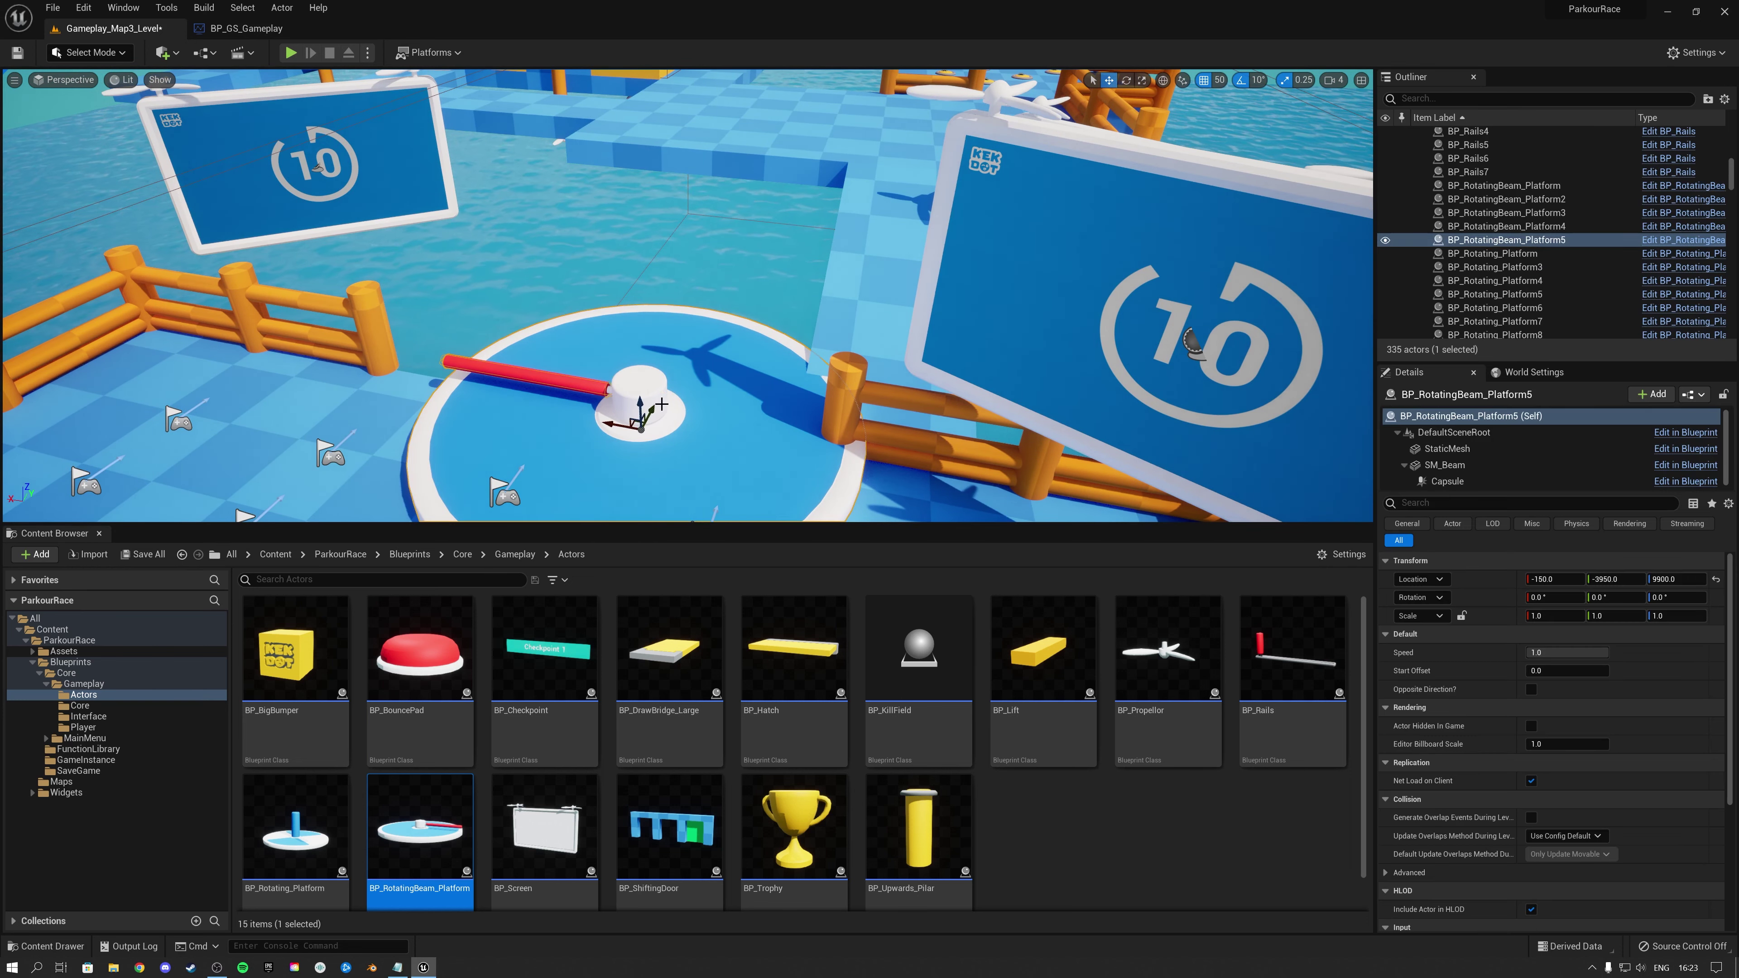
left_click_drag(652, 411, 629, 292)
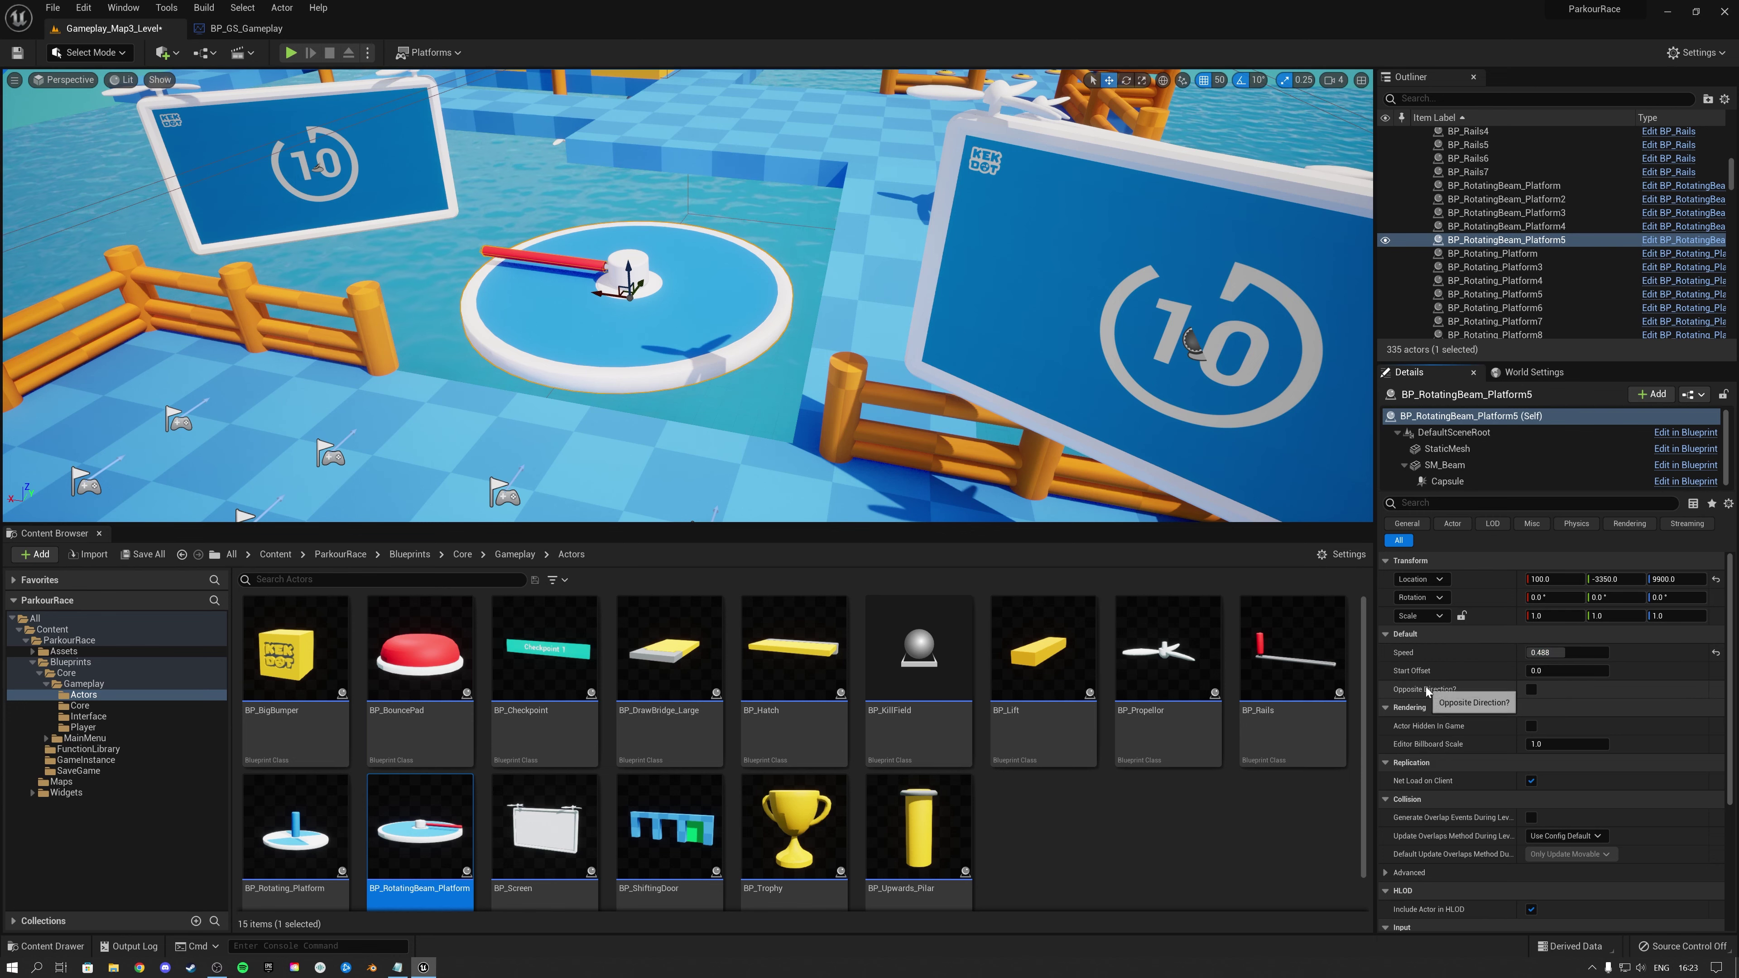
Play-test the level full screen, jumping onto the rotating beam platform by the start to check how its beam hits the character
left_click(290, 53)
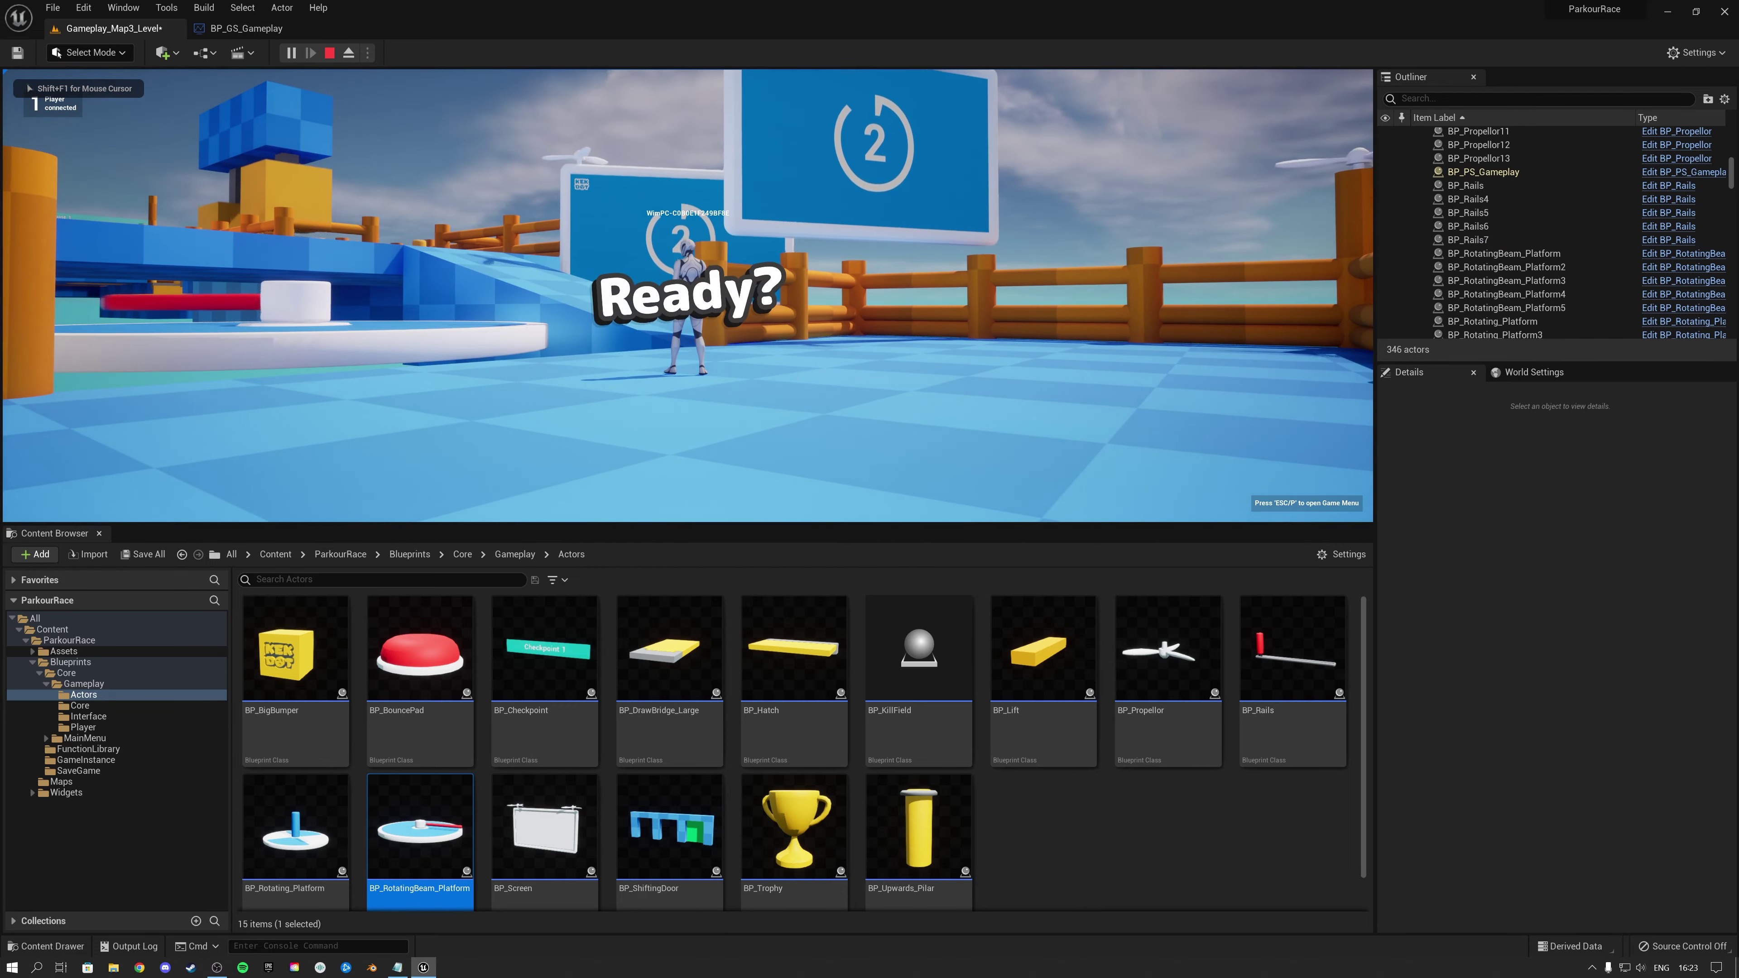
key("F11")
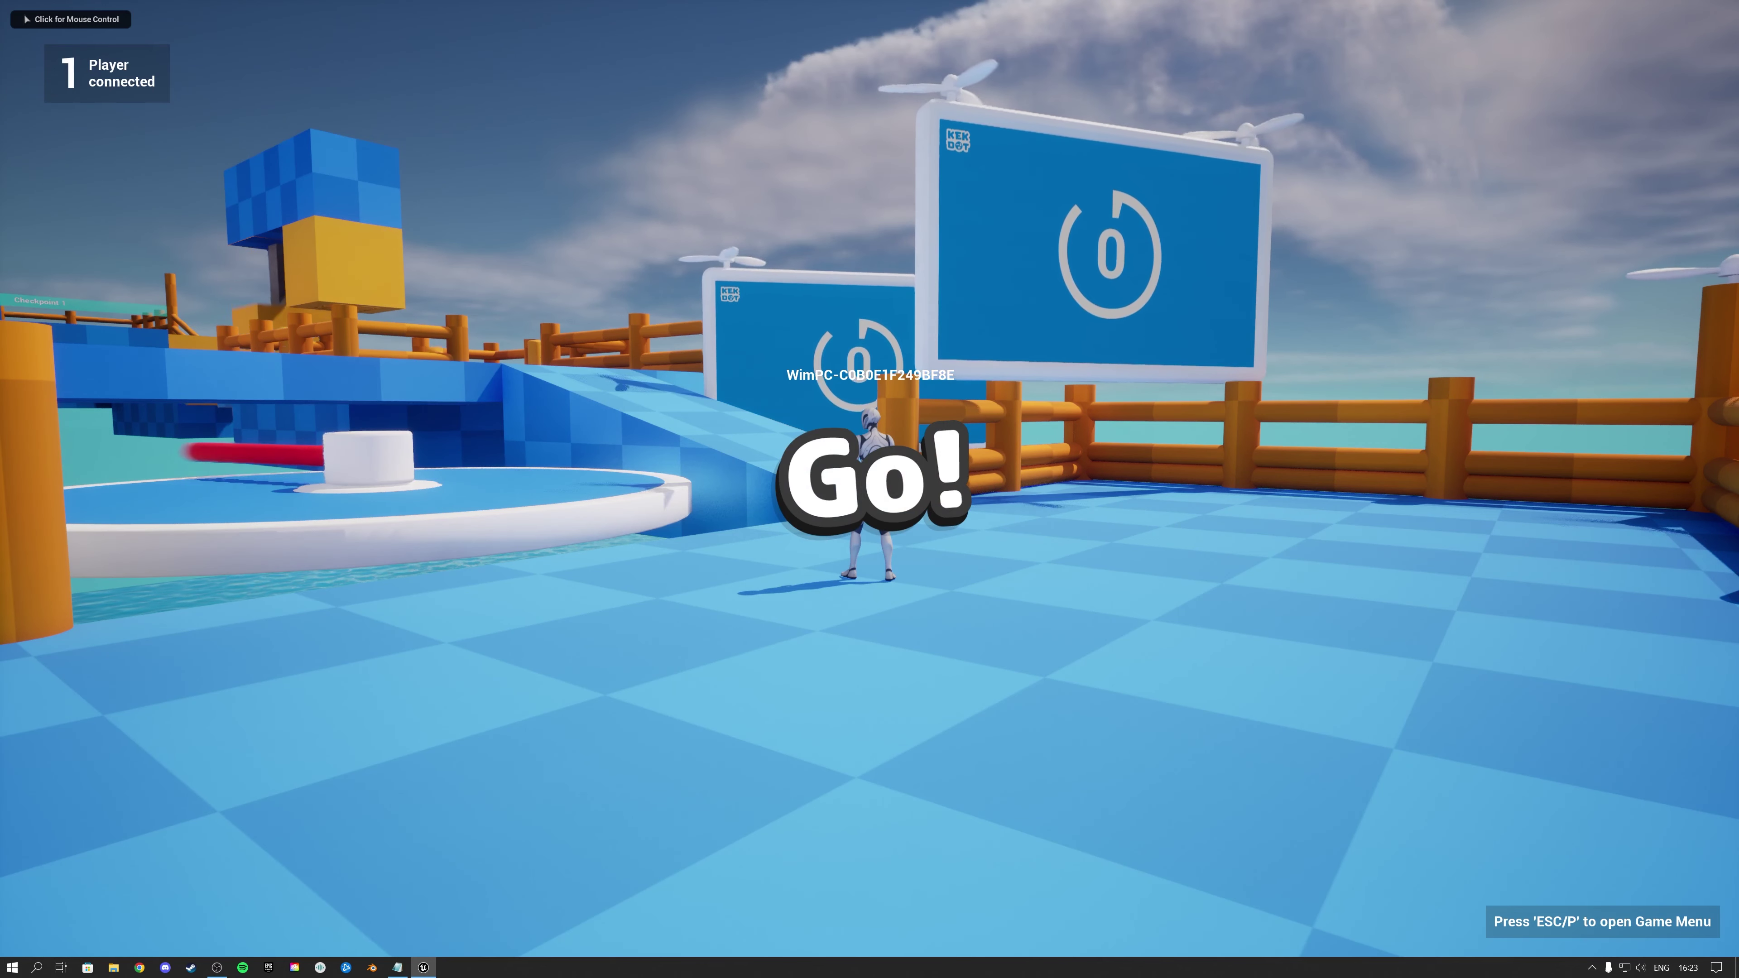
left_click(870, 489)
key("w")
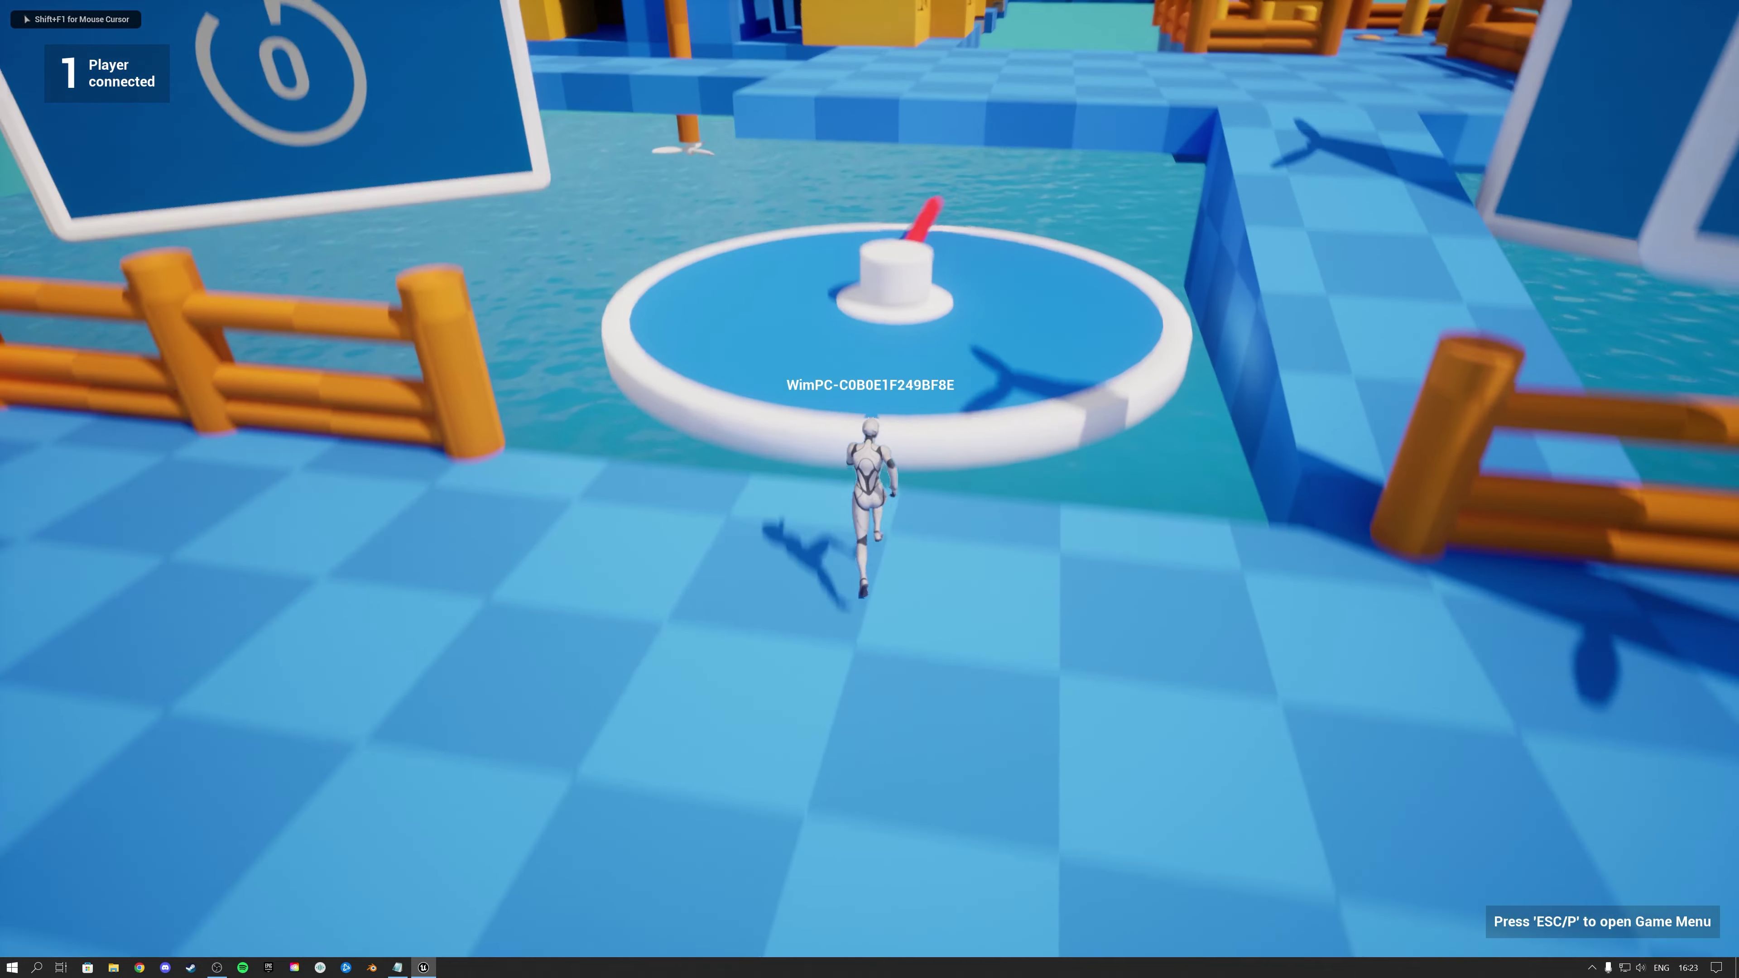
key("space")
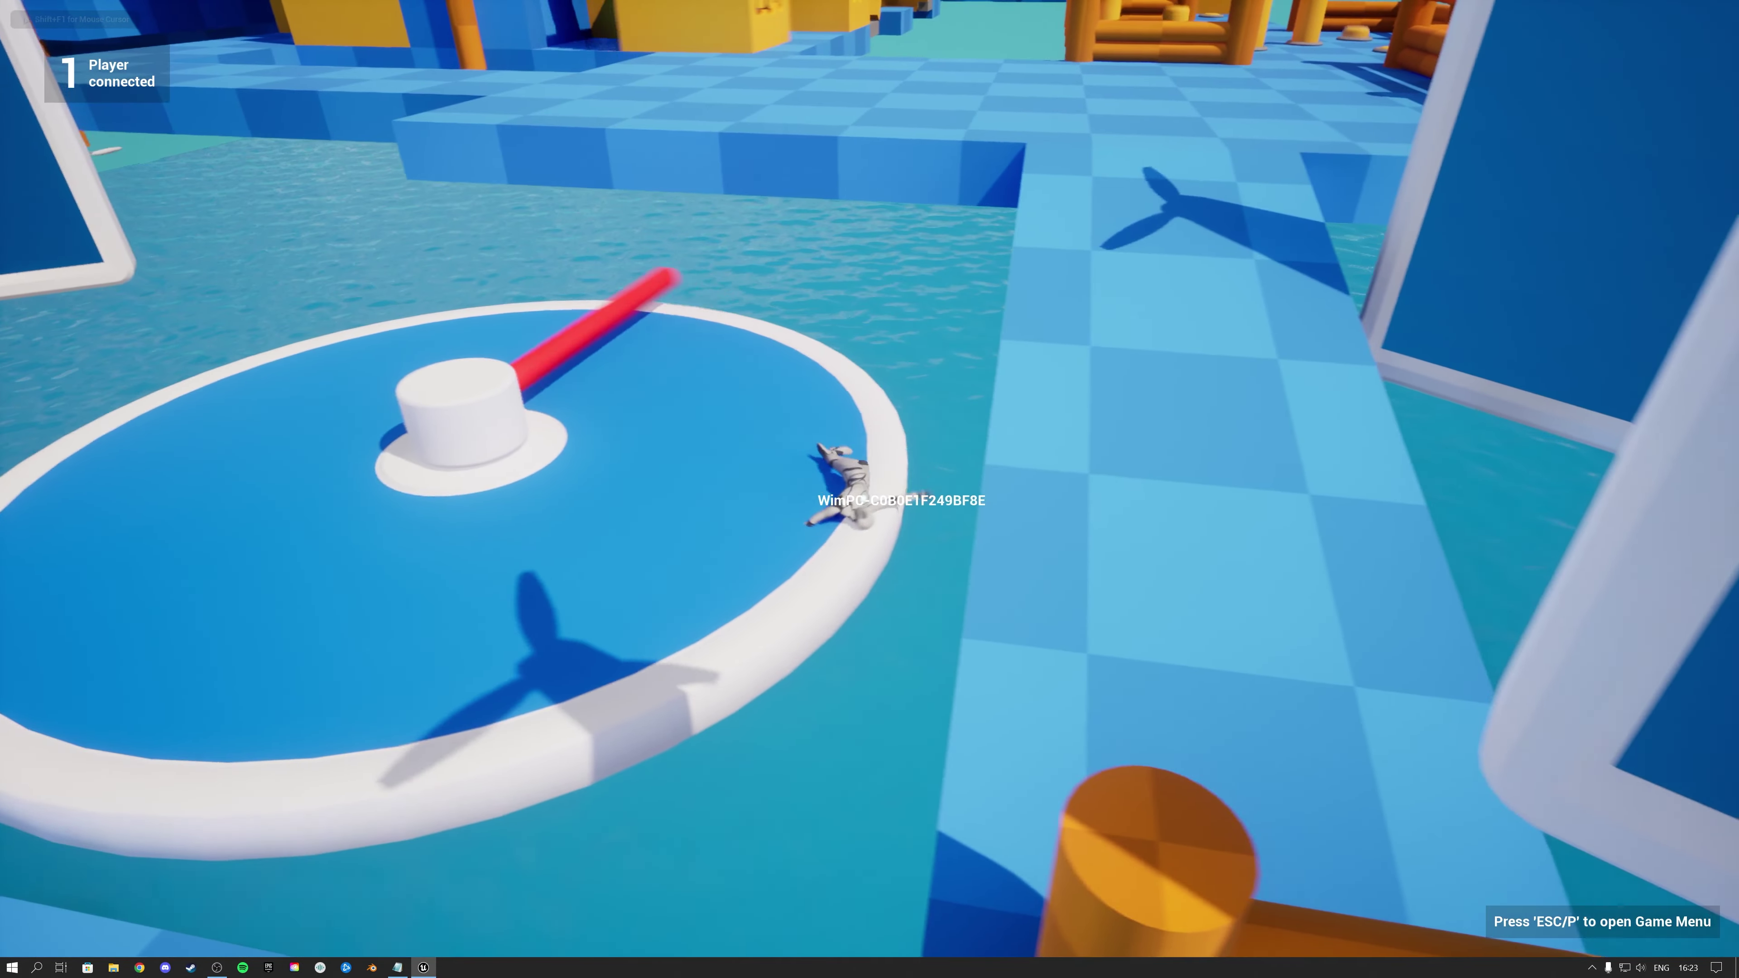
key("w")
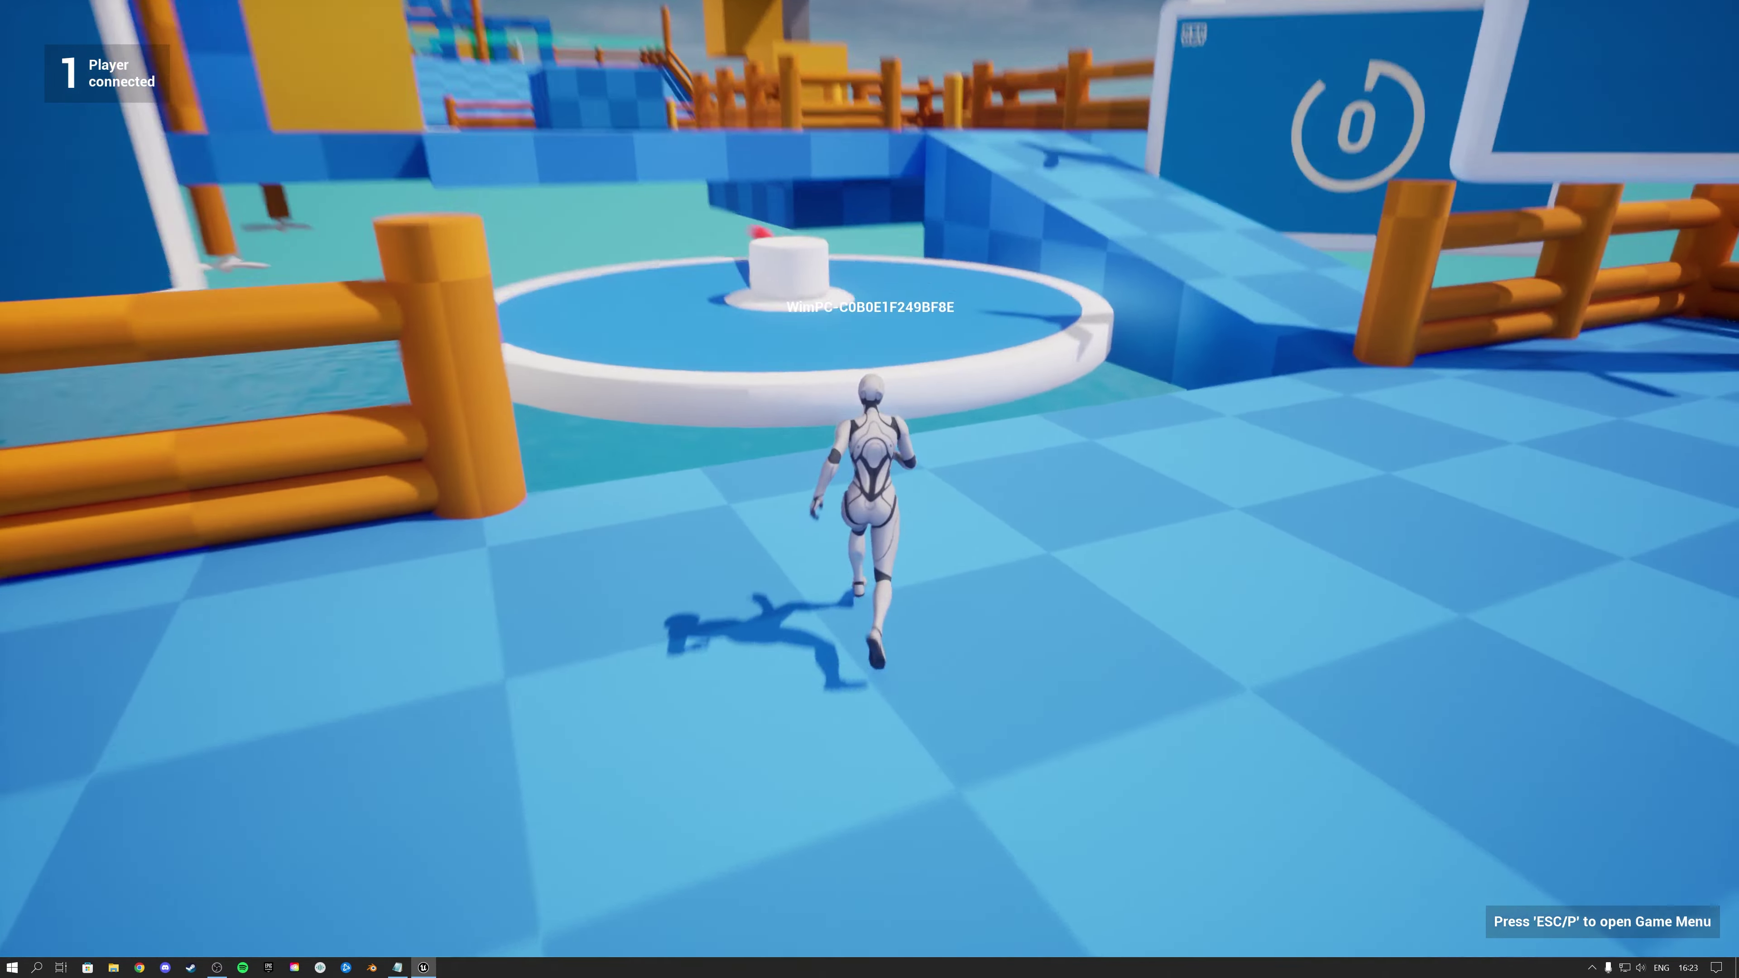
key("space")
key("a")
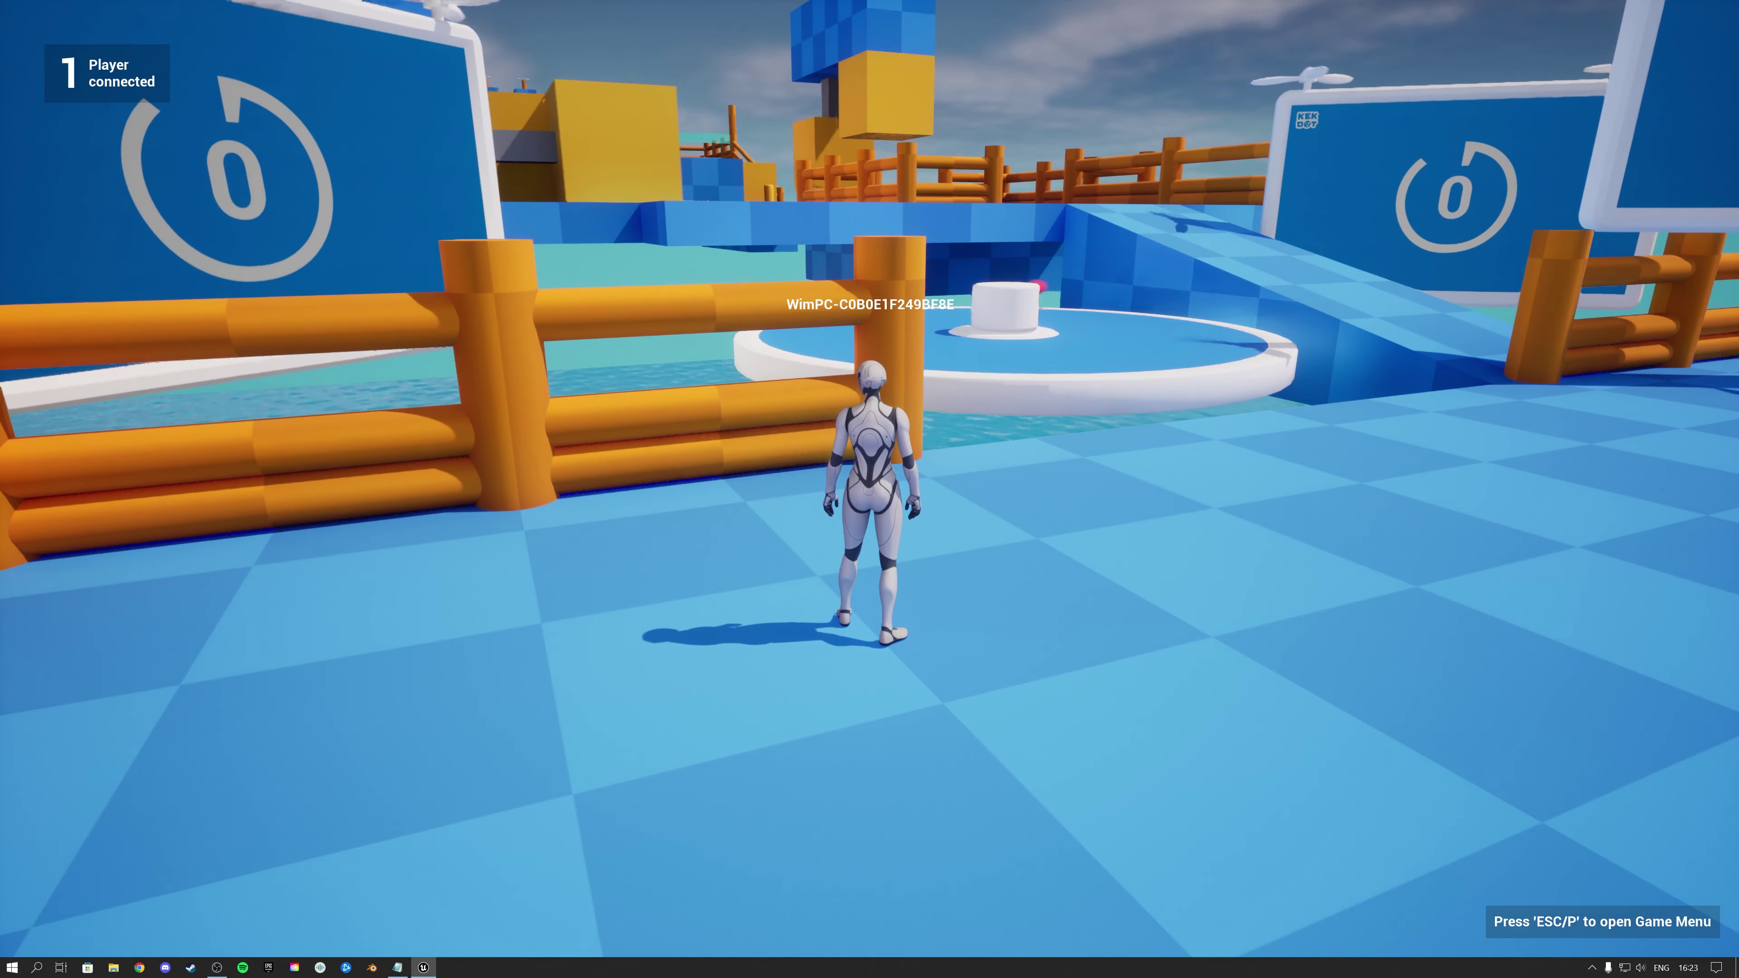
key("Escape")
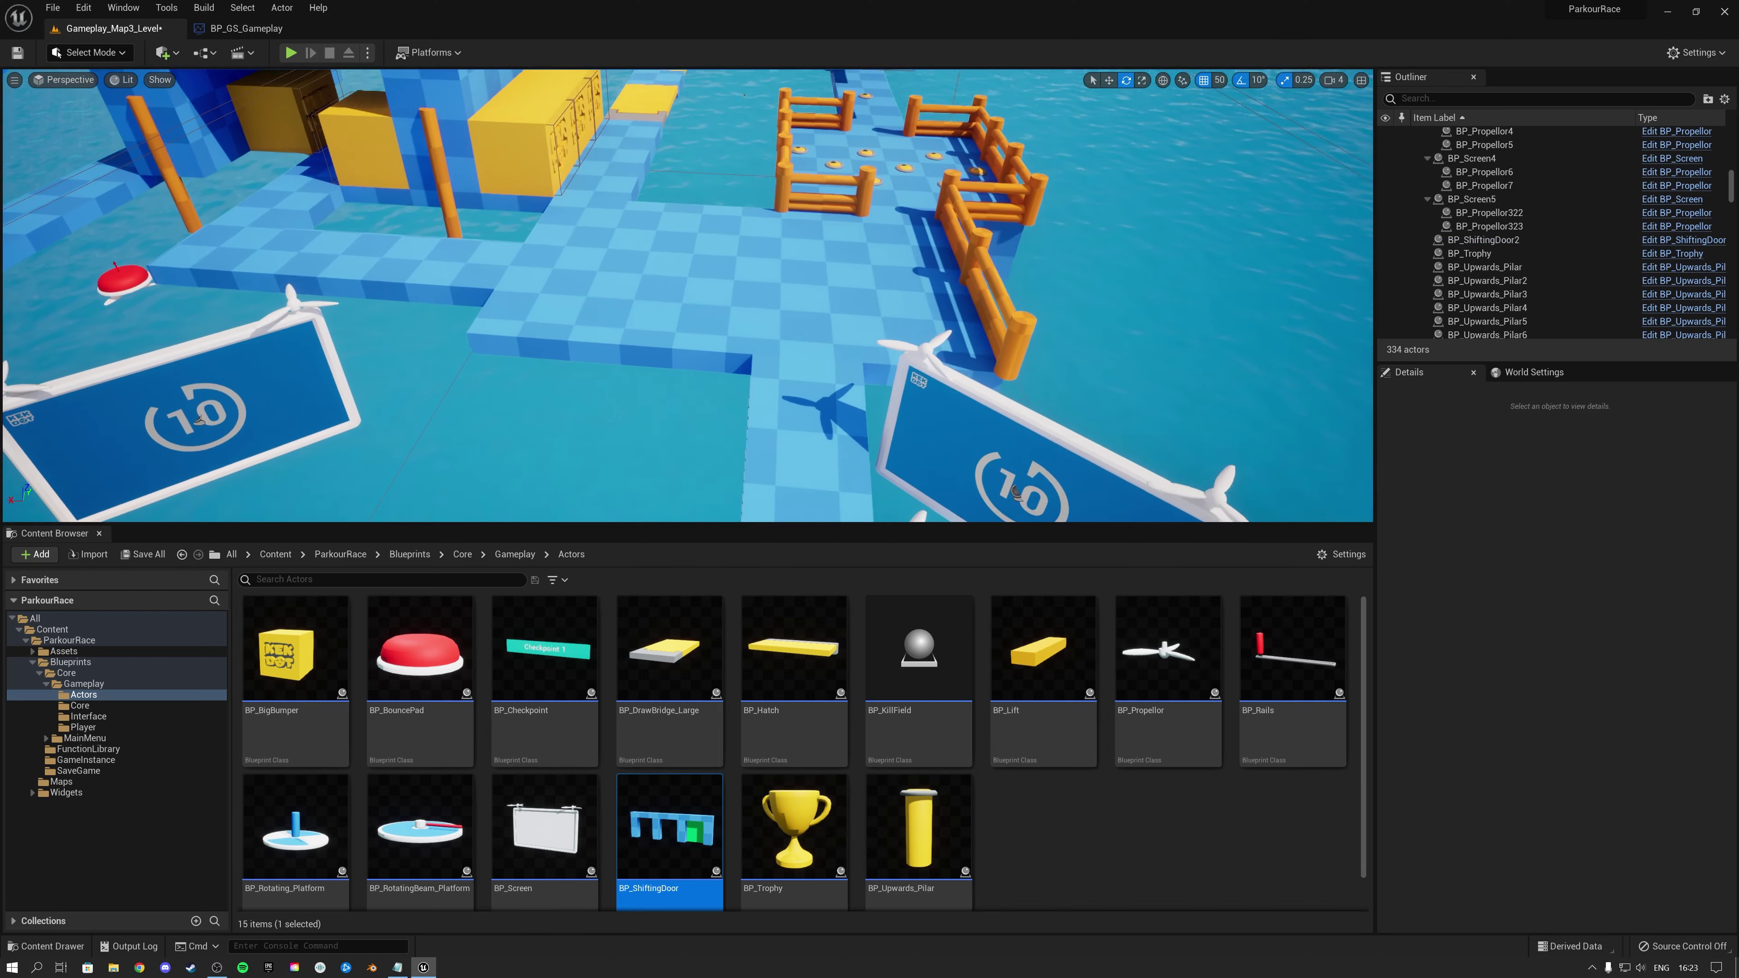
Place a trial BP_ShiftingDoor on the checkered platform at X -300, Y -2250, with Linear Movement enabled and Speed about 0.75
right_click_drag(692, 294, 691, 223)
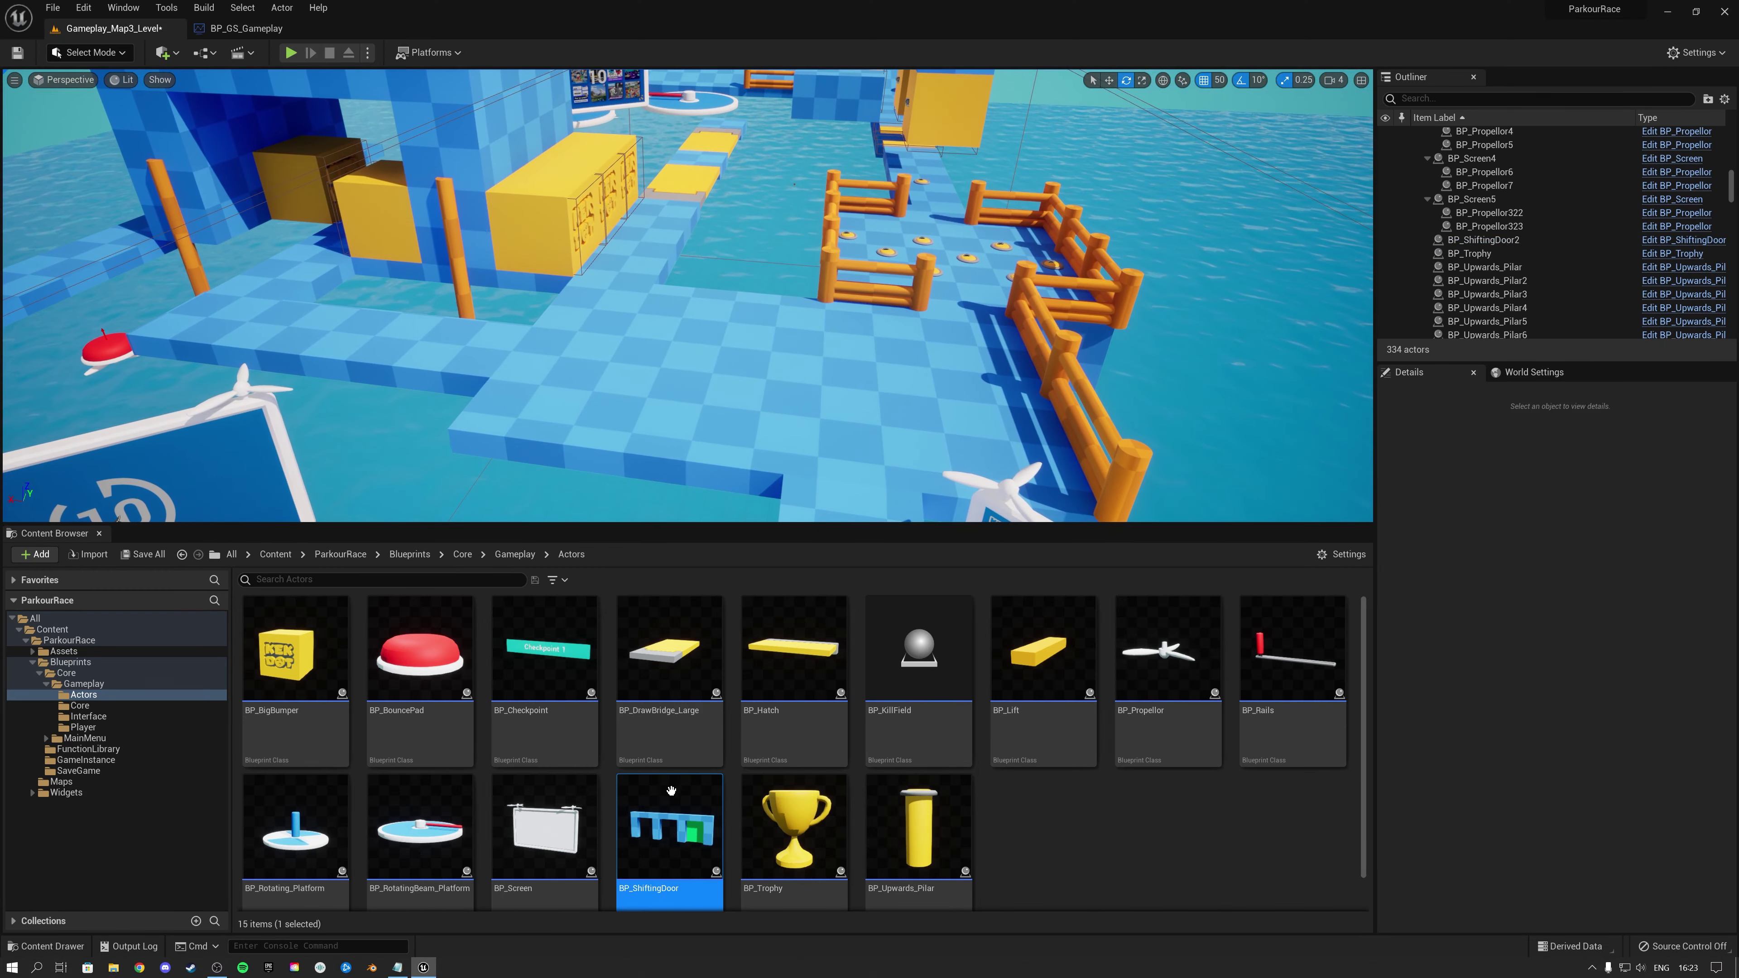
left_click_drag(670, 829, 785, 391)
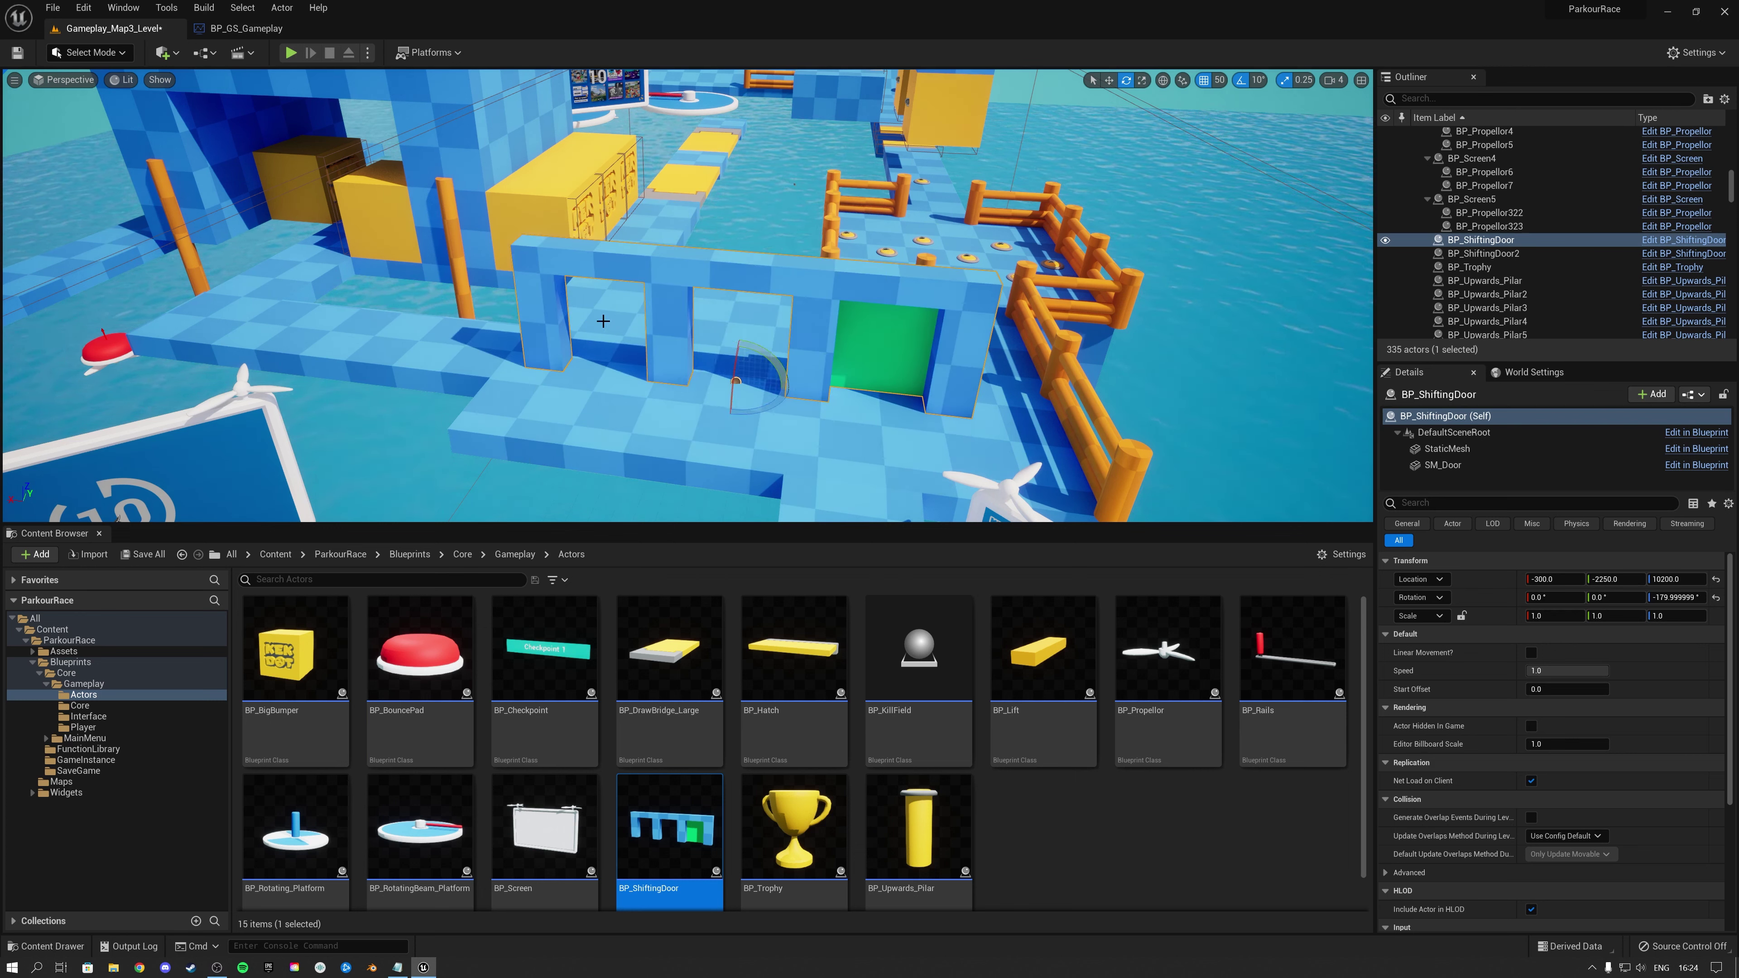
left_click_drag(761, 411, 760, 411)
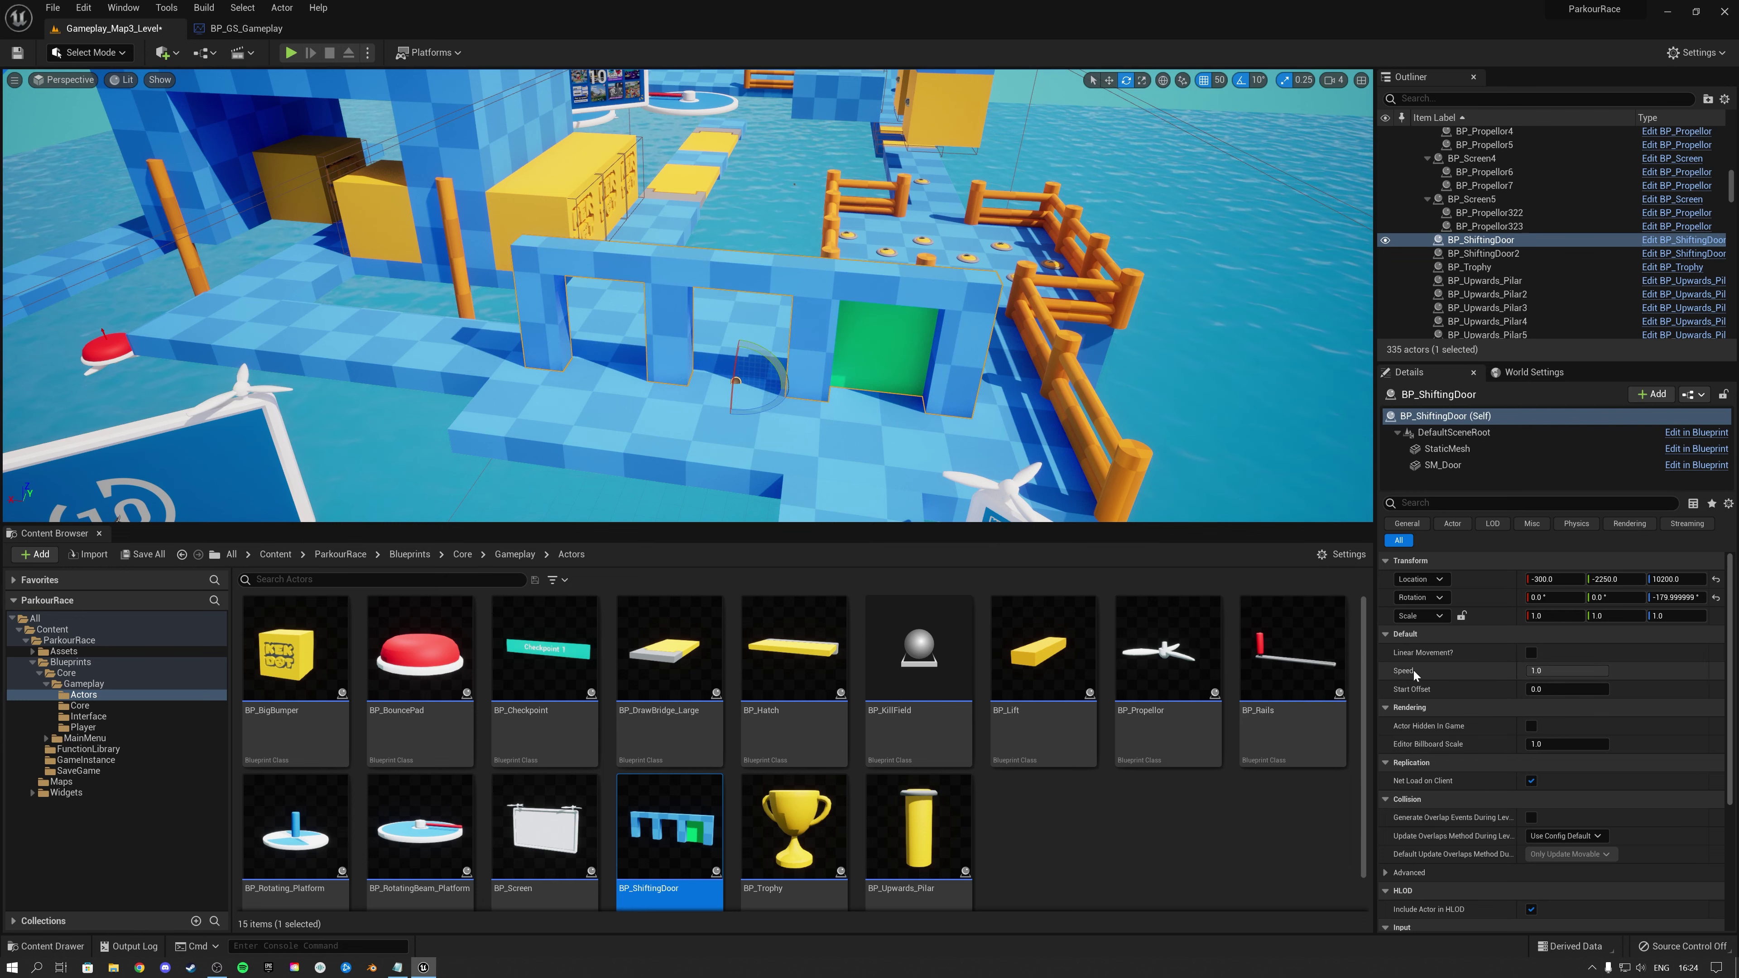
right_click_drag(885, 339, 885, 339)
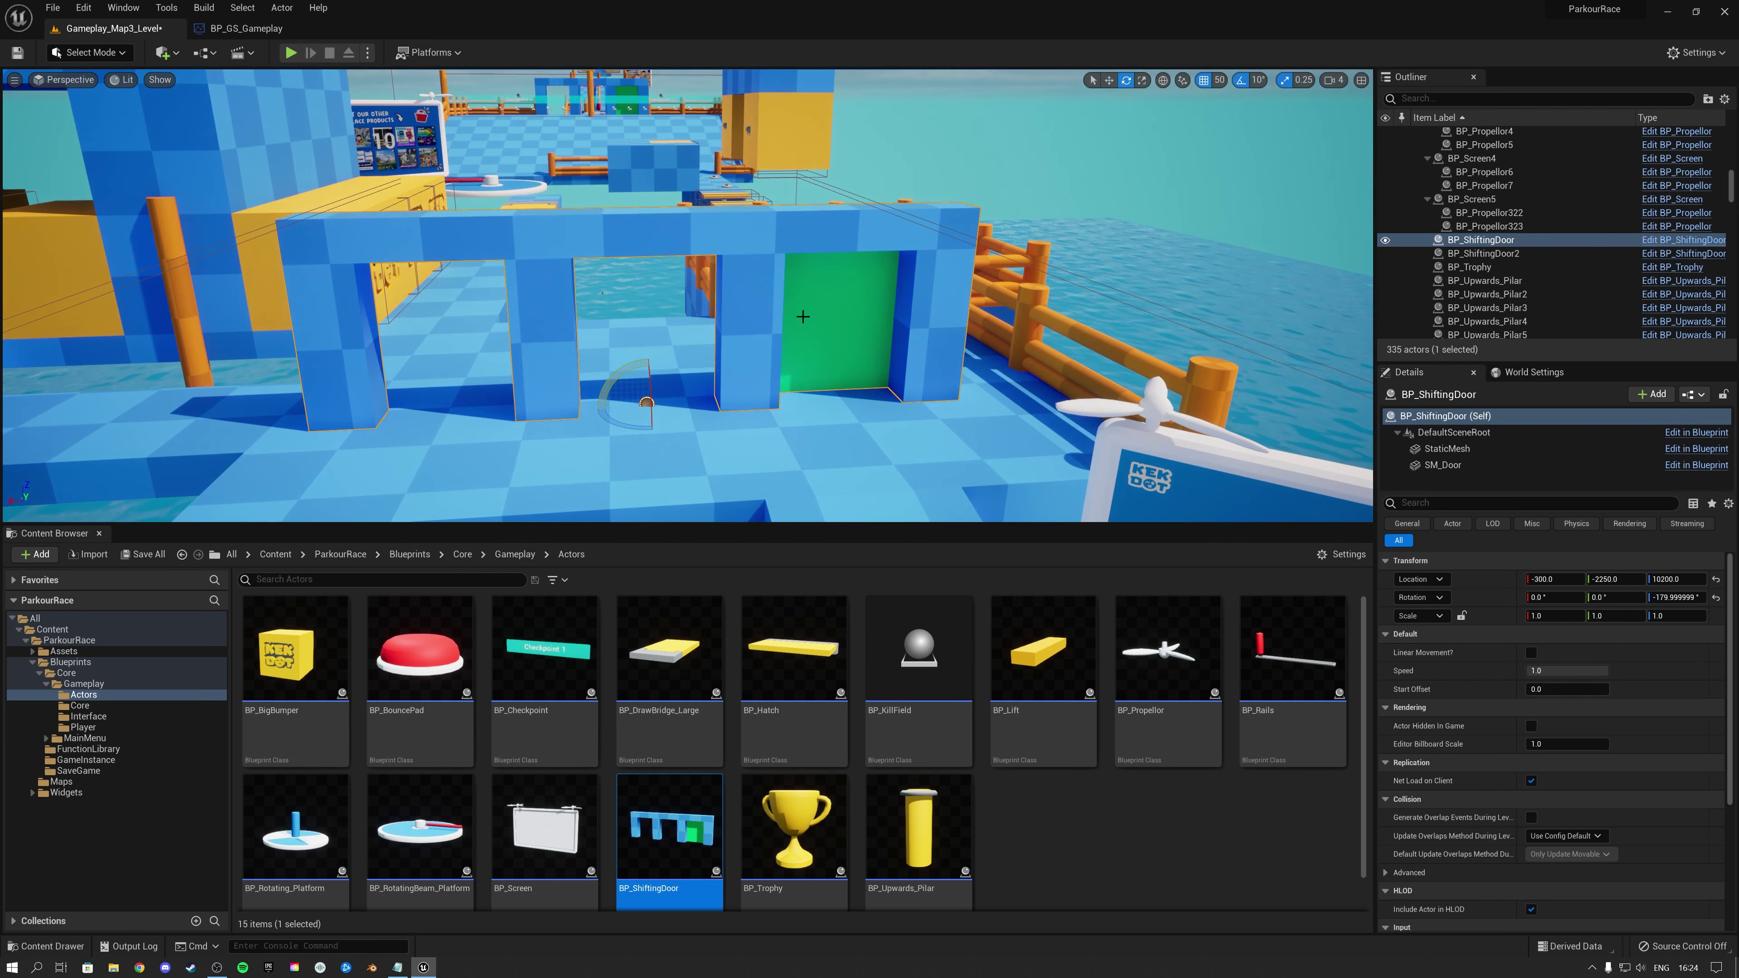
left_click(1530, 652)
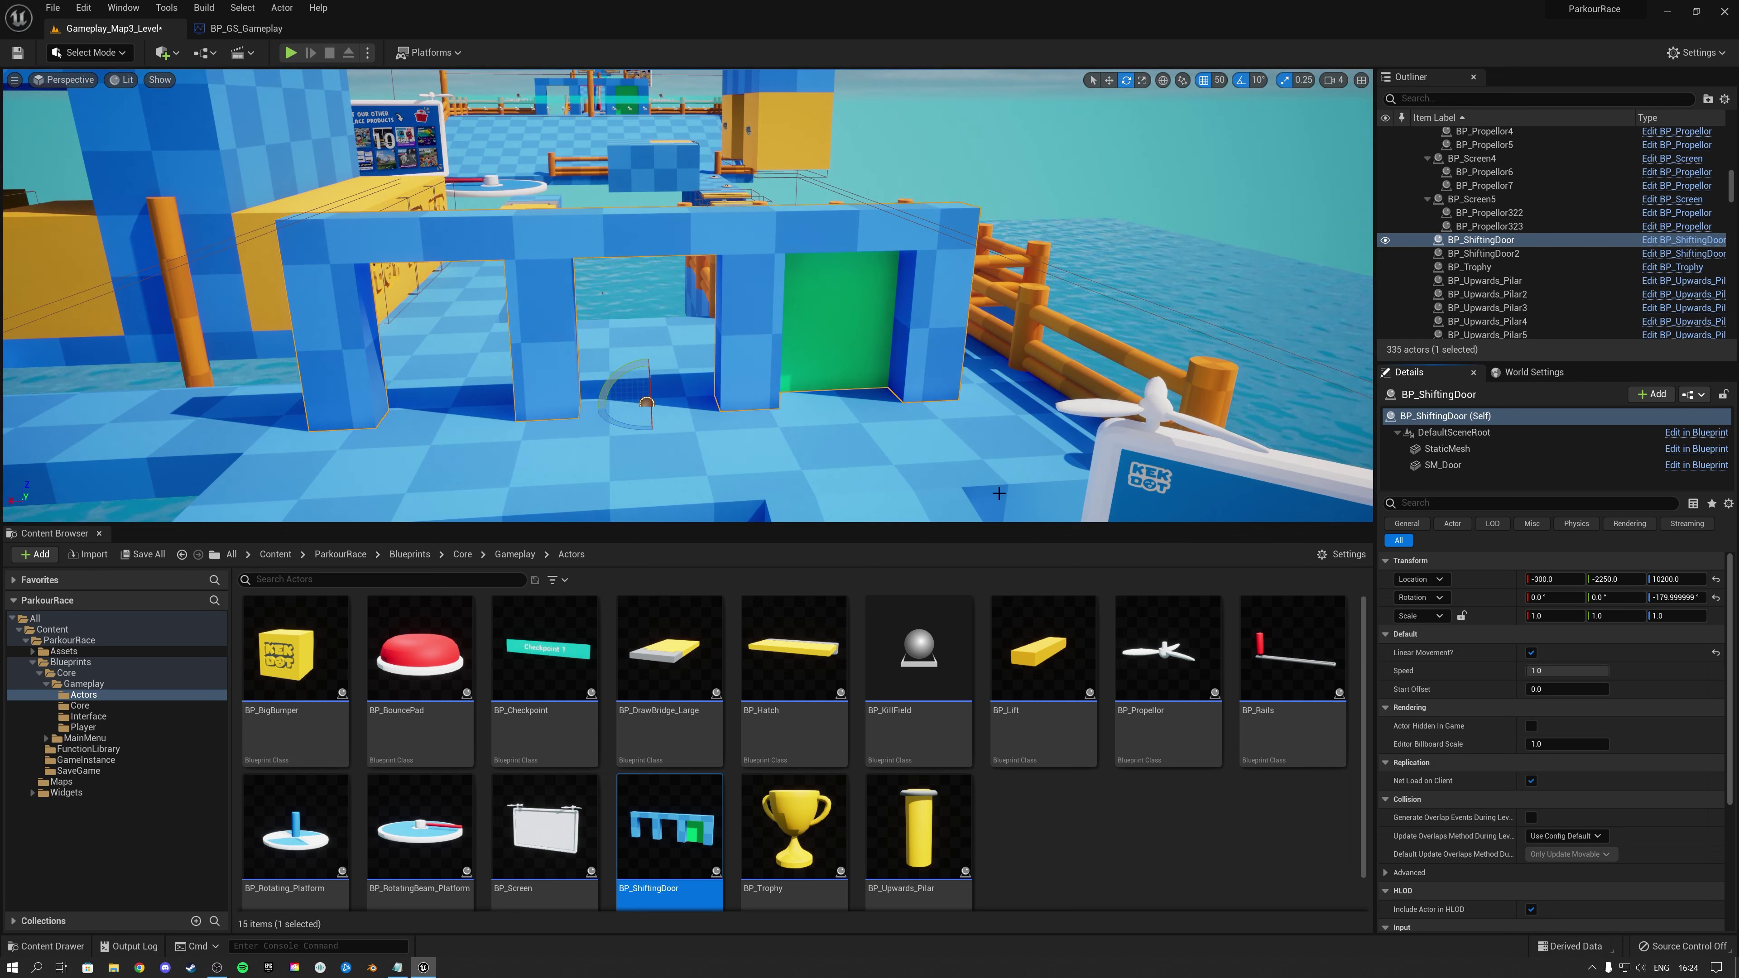
left_click_drag(1565, 671, 1565, 689)
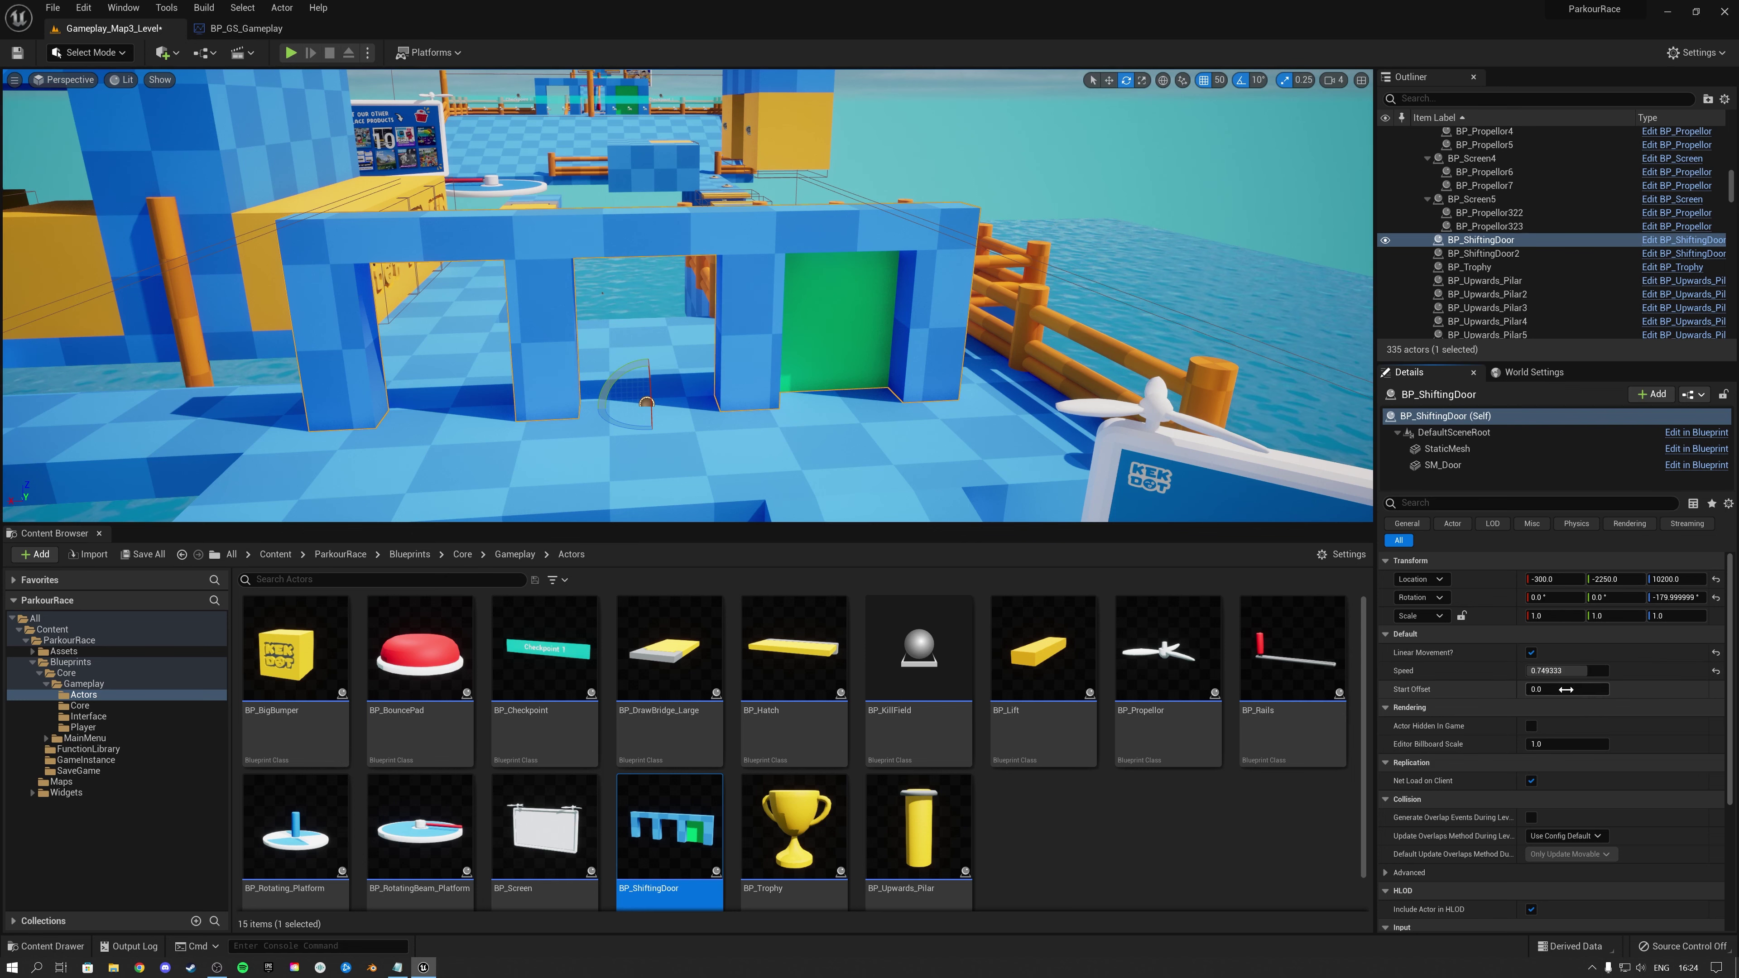
Duplicate the shifting door along the Y axis to Y -2550, in front of the original door
right_click_drag(758, 370, 633, 426)
key("w")
left_click_drag(759, 370, 709, 427, "alt")
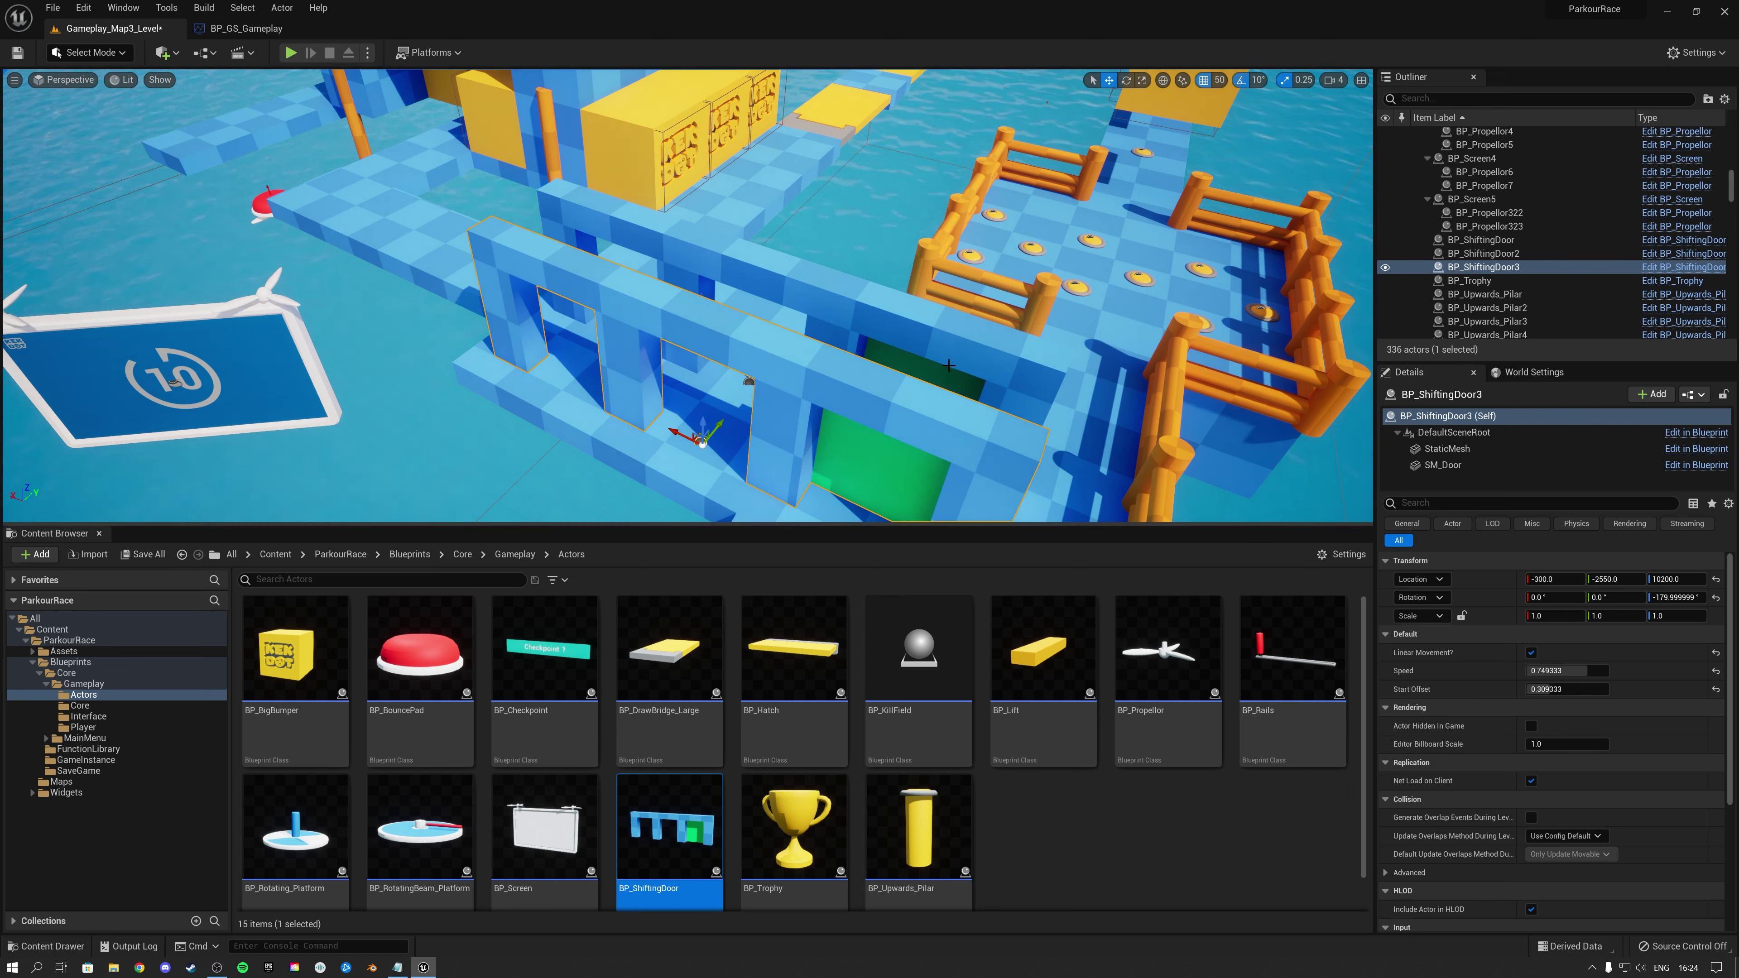
Delete both trial shifting doors from the checkered platform
left_click(849, 315)
key("Delete")
left_click(857, 390)
key("Delete")
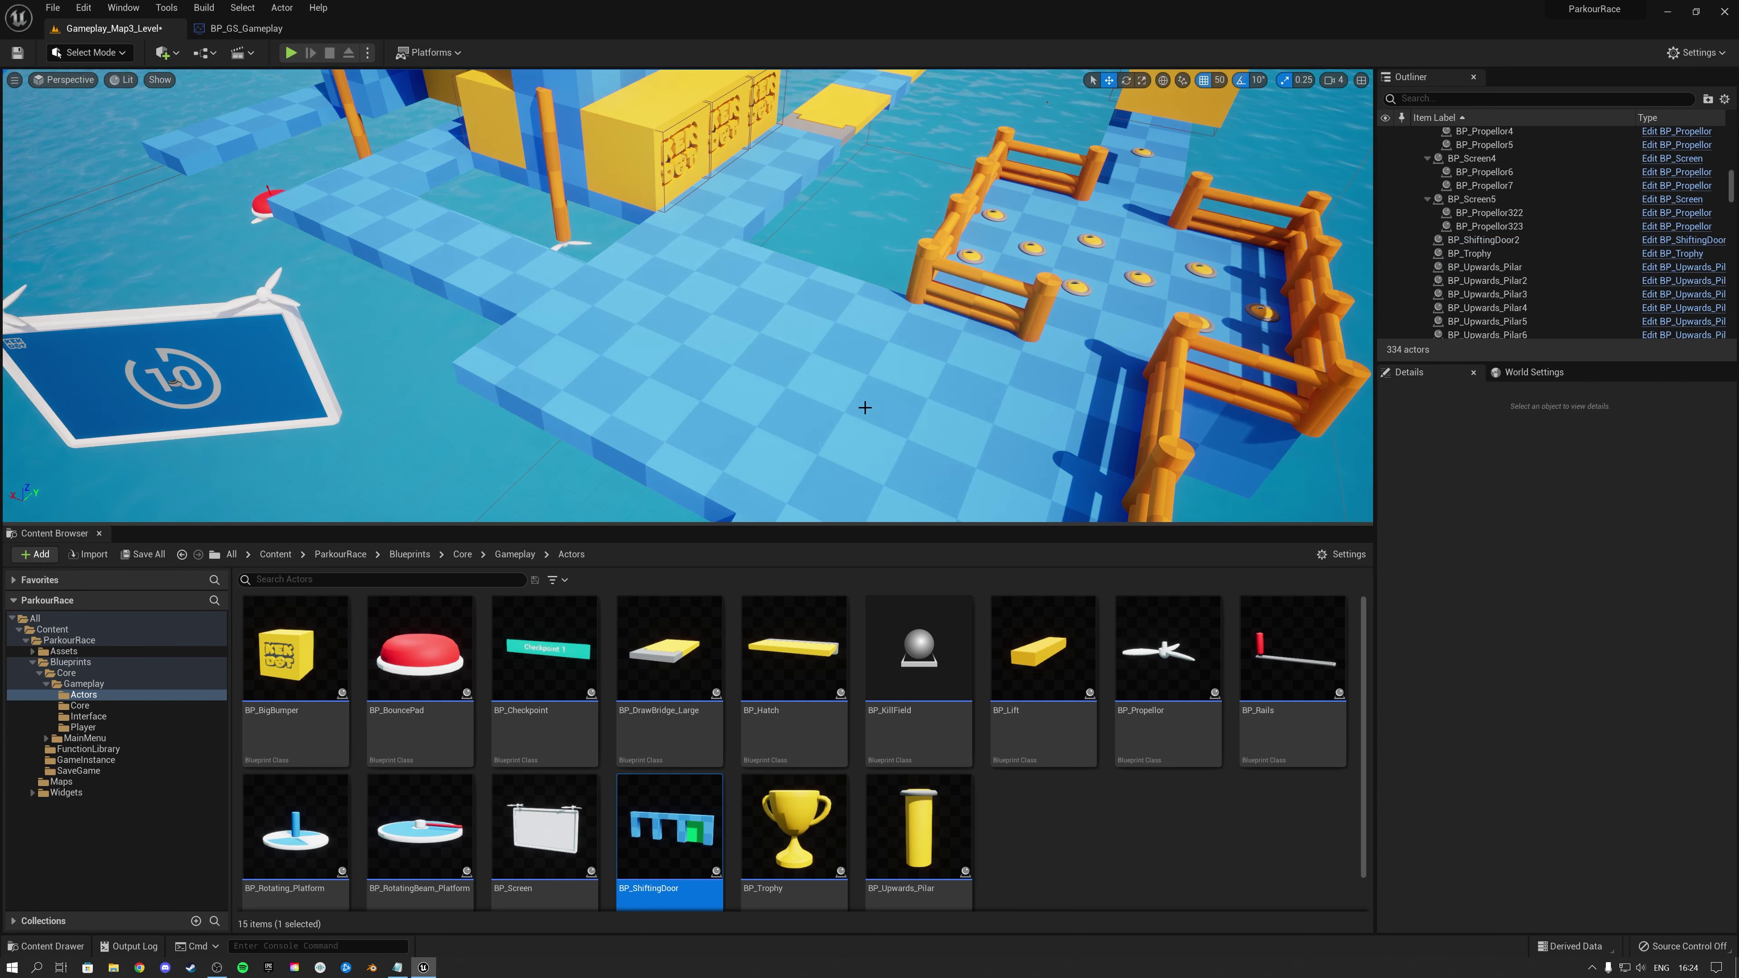
Place a trial BP_Upwards_Pilar on the checkered platform at X -150, Y -2250, and delete it after viewing it
mouse_move(860, 403)
right_mouse_down()
mouse_move(876, 387)
mouse_move(863, 405)
mouse_move(856, 383)
right_mouse_up()
key("s")
key("w")
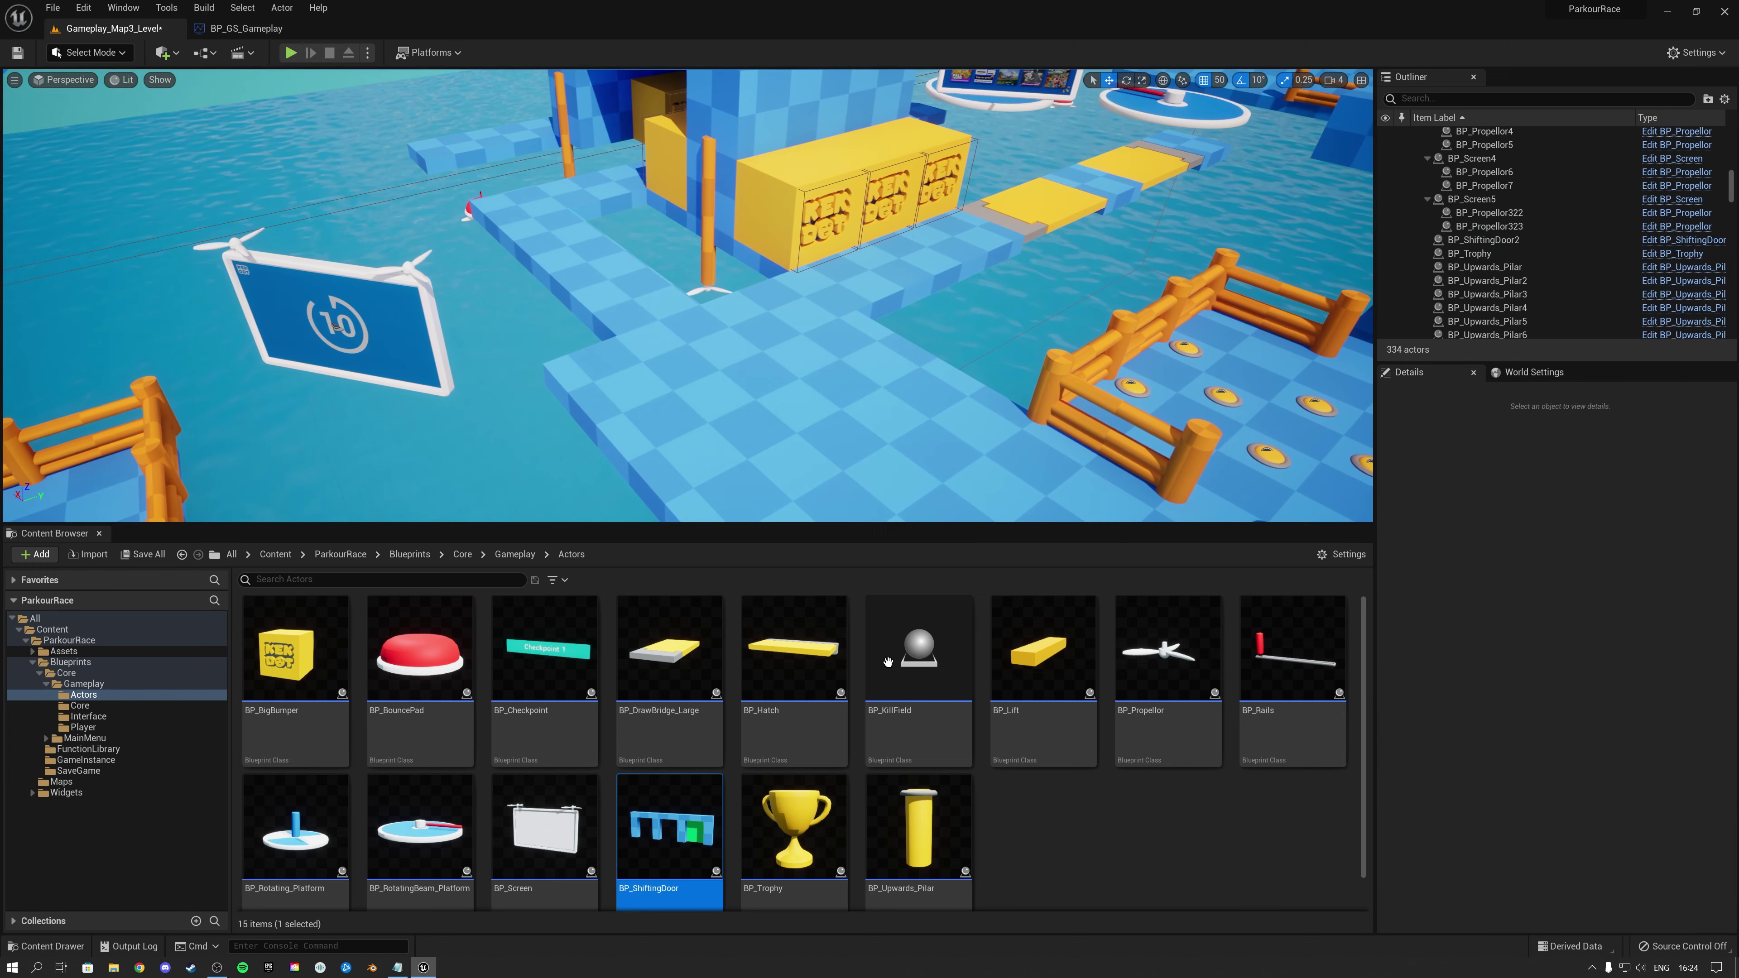
left_click(917, 842)
left_click_drag(777, 429, 778, 430)
right_click_drag(847, 439, 861, 472)
key("w")
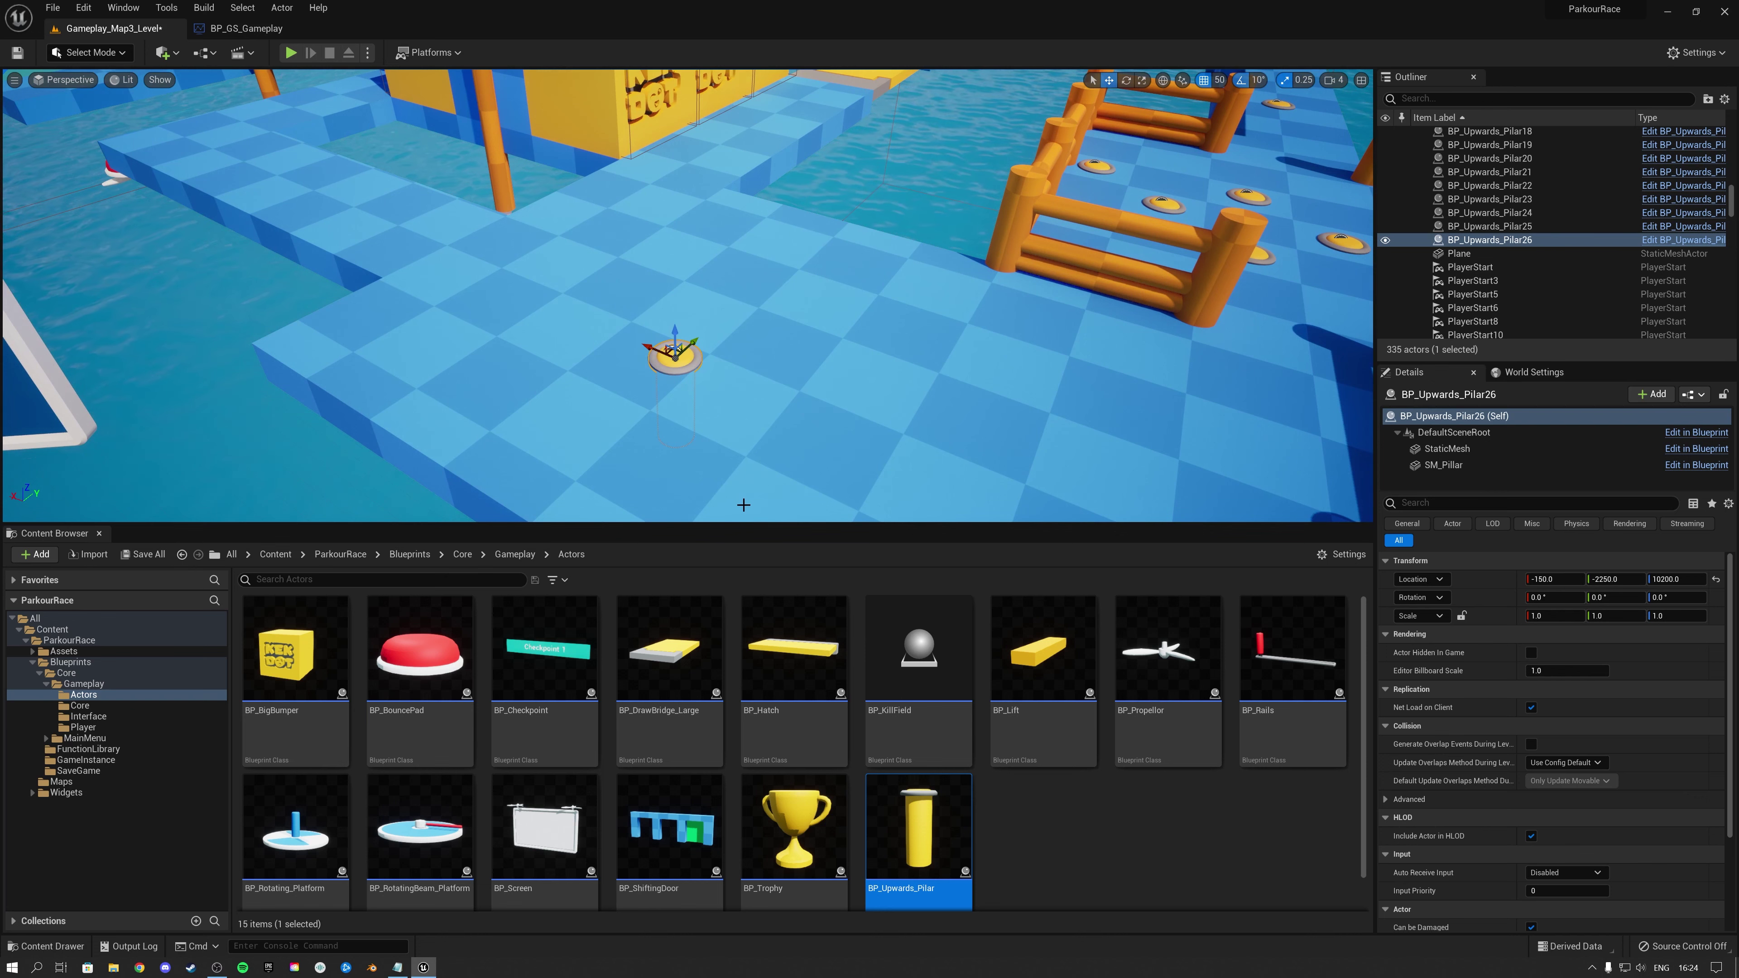
key("Delete")
Locate the trophy at the end of the course and examine its placement beside the last rotating platform
key("w")
right_click_drag(898, 497, 912, 430)
left_click(858, 294)
key("f")
key("w")
right_click_drag(858, 294, 733, 351)
key("e")
key("d")
left_click(821, 274)
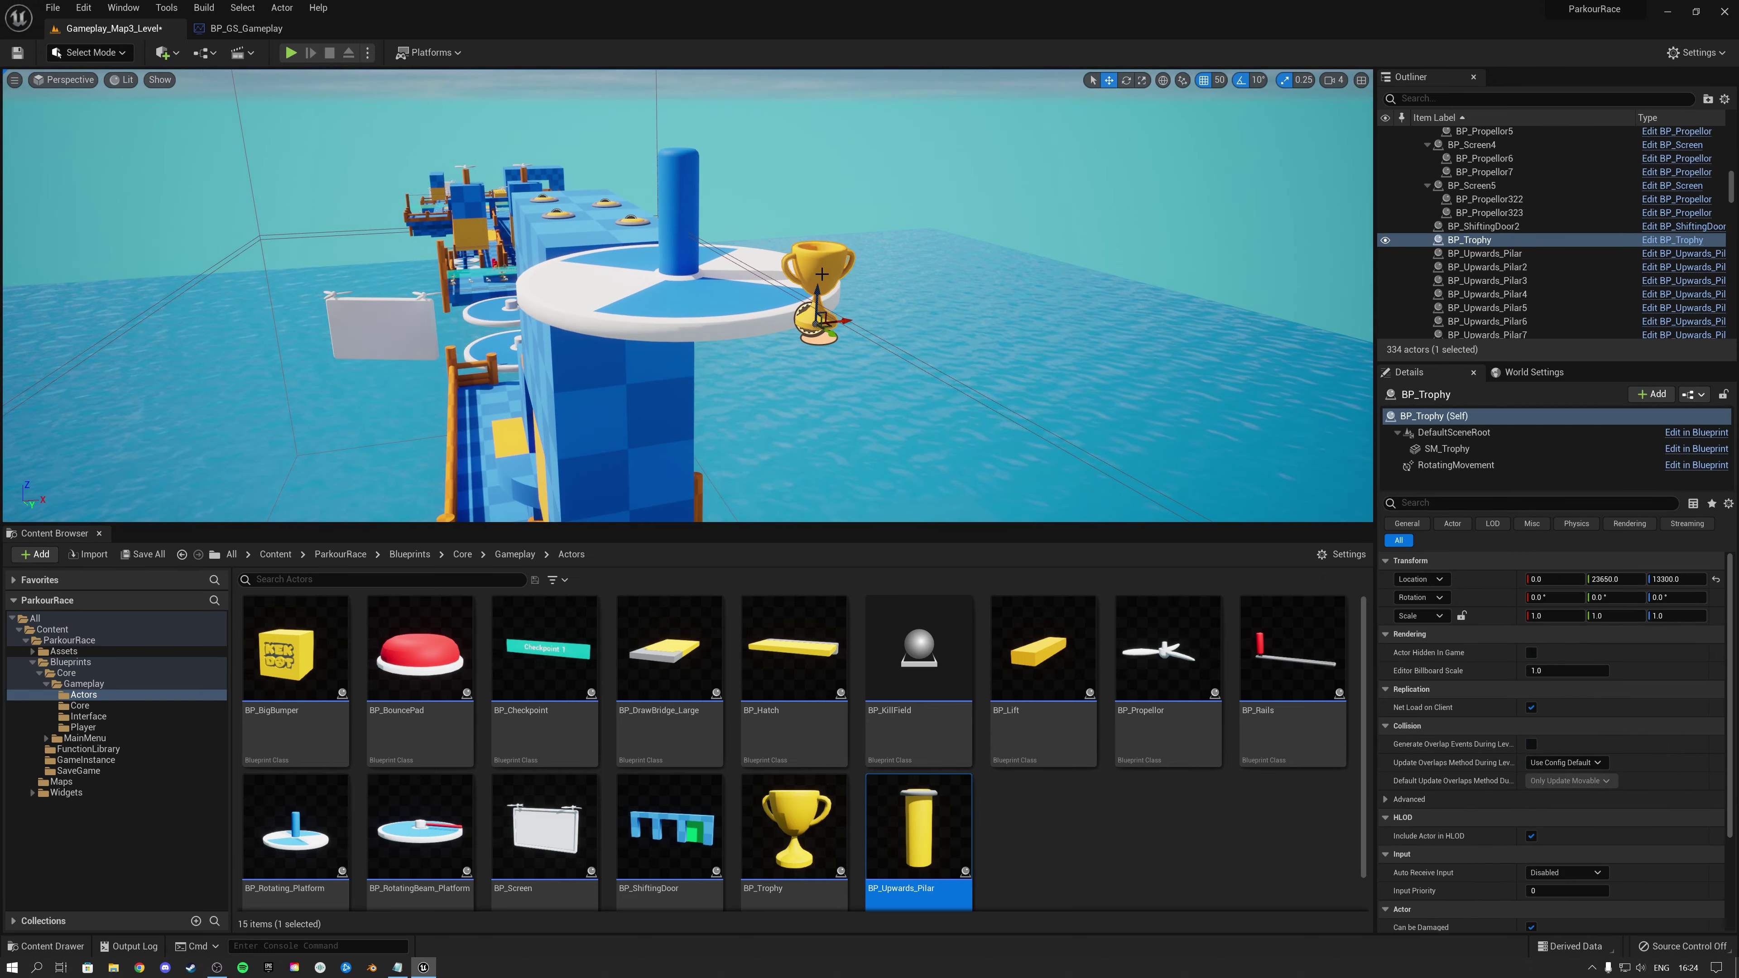
key("e")
key("a")
right_click_drag(943, 318, 961, 384)
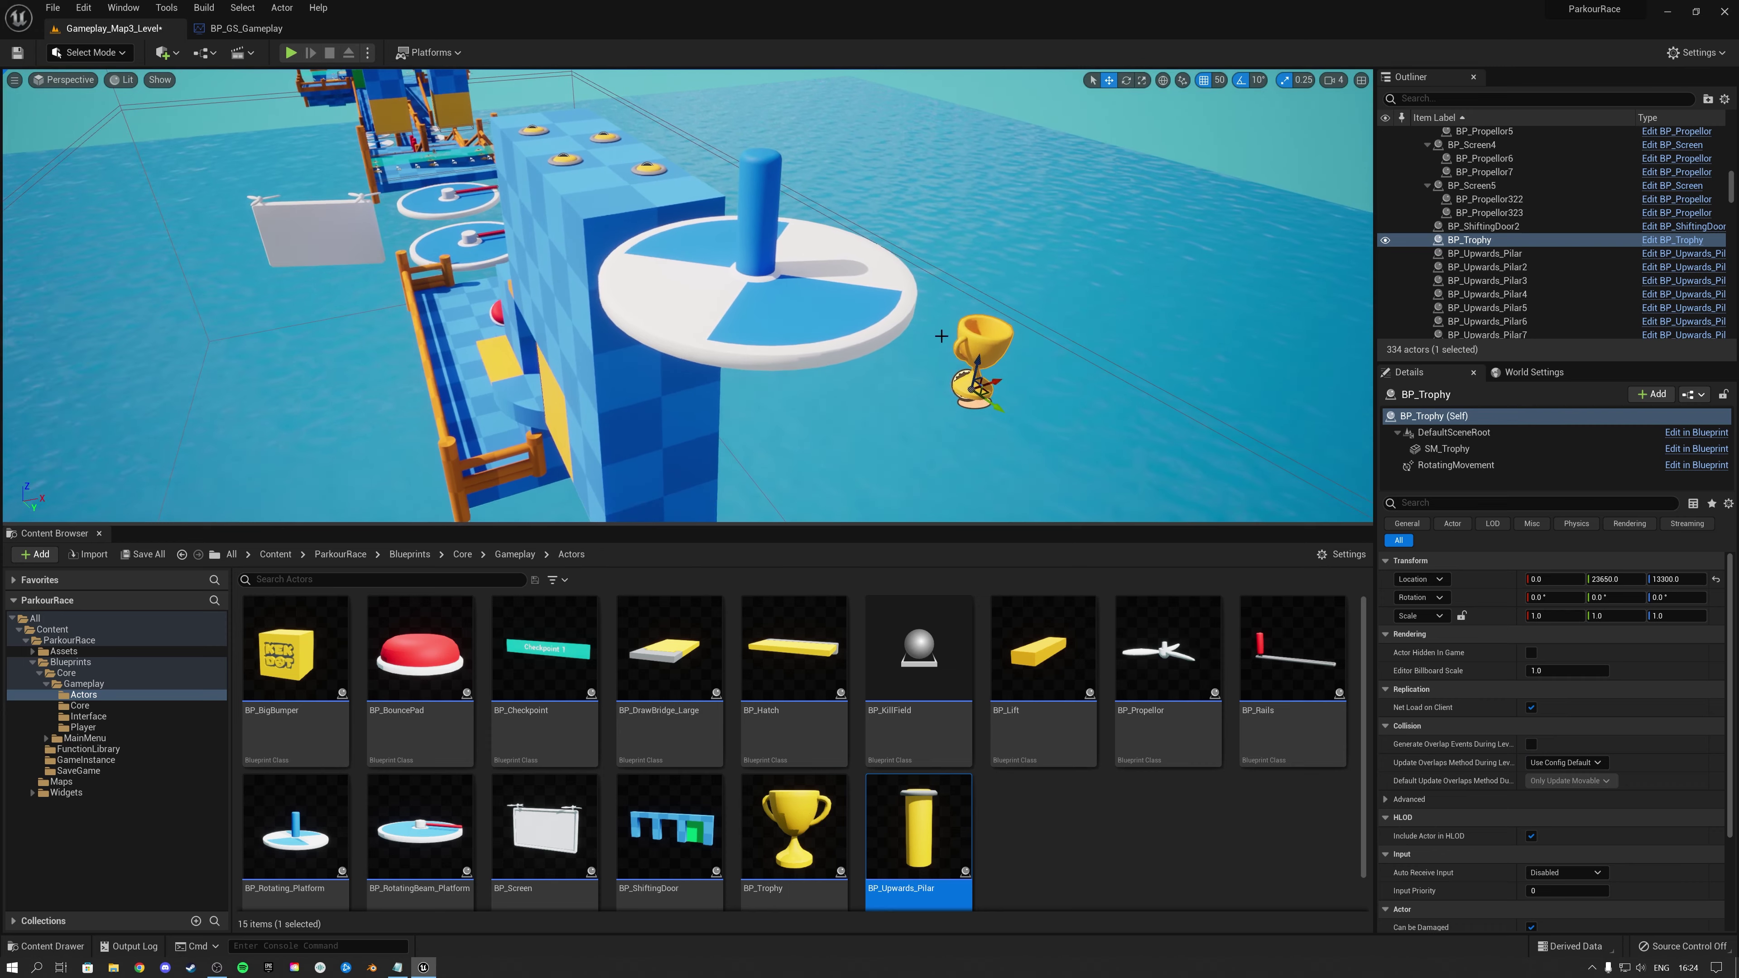
Place a second BP_Trophy beside the existing trophy at Y 23600 and delete it again
left_click_drag(828, 795, 852, 554)
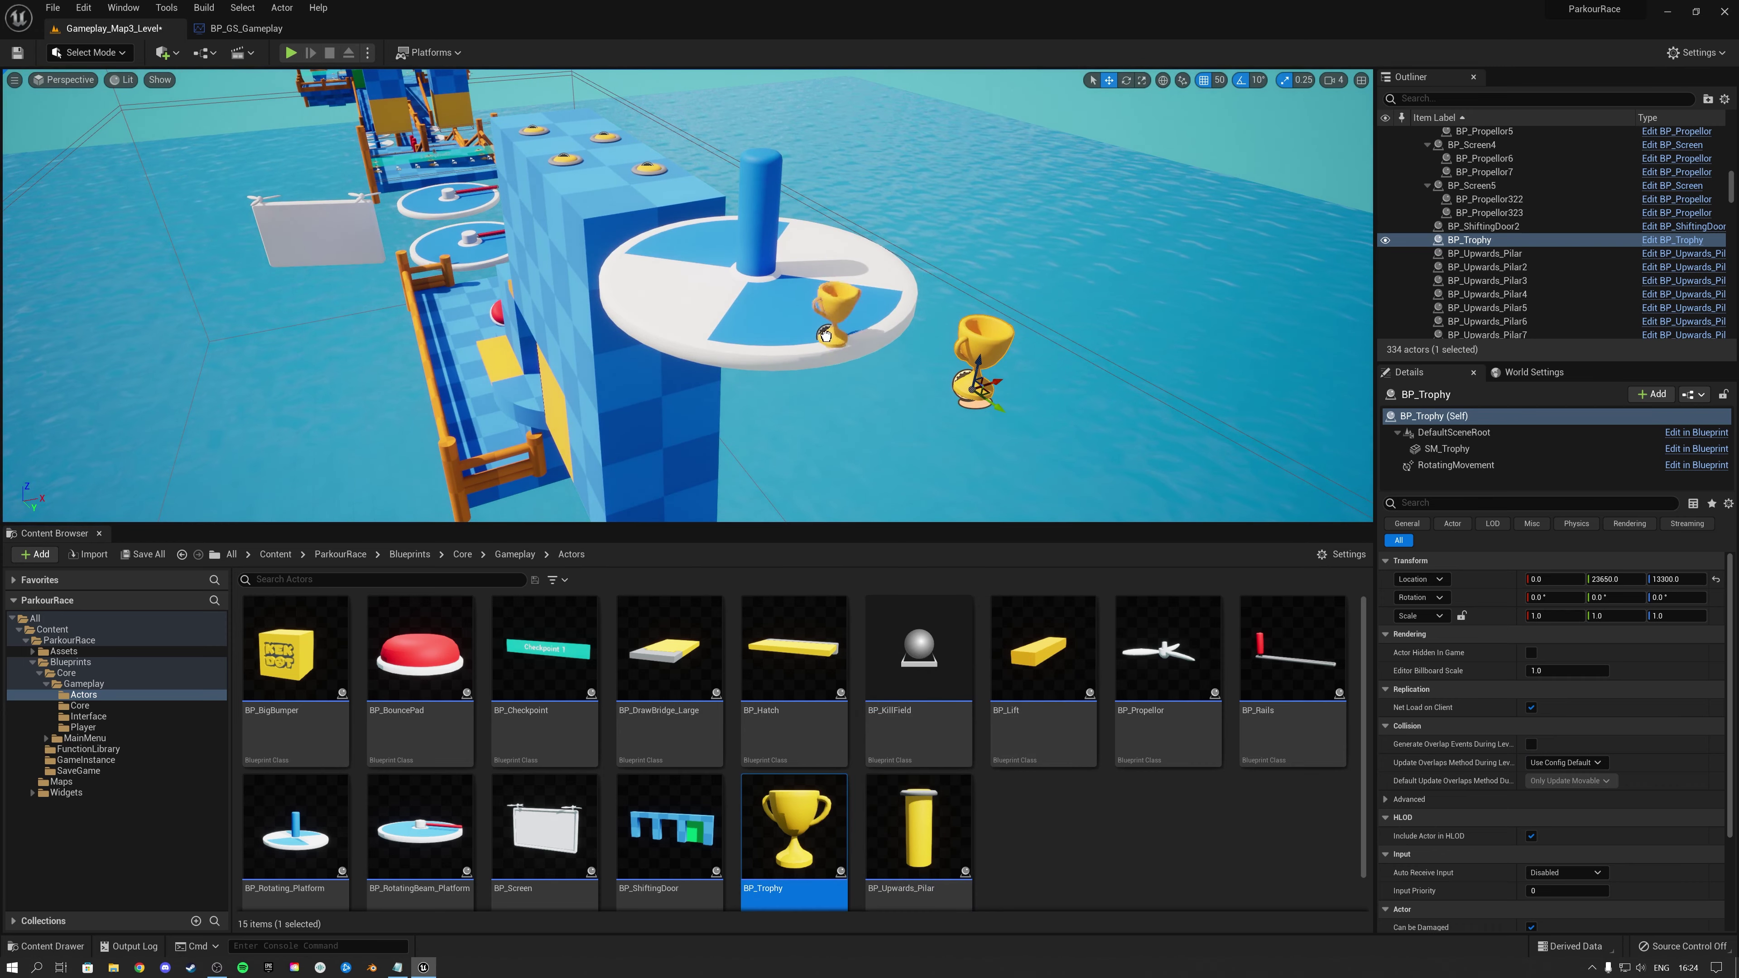
left_click_drag(825, 334, 822, 341)
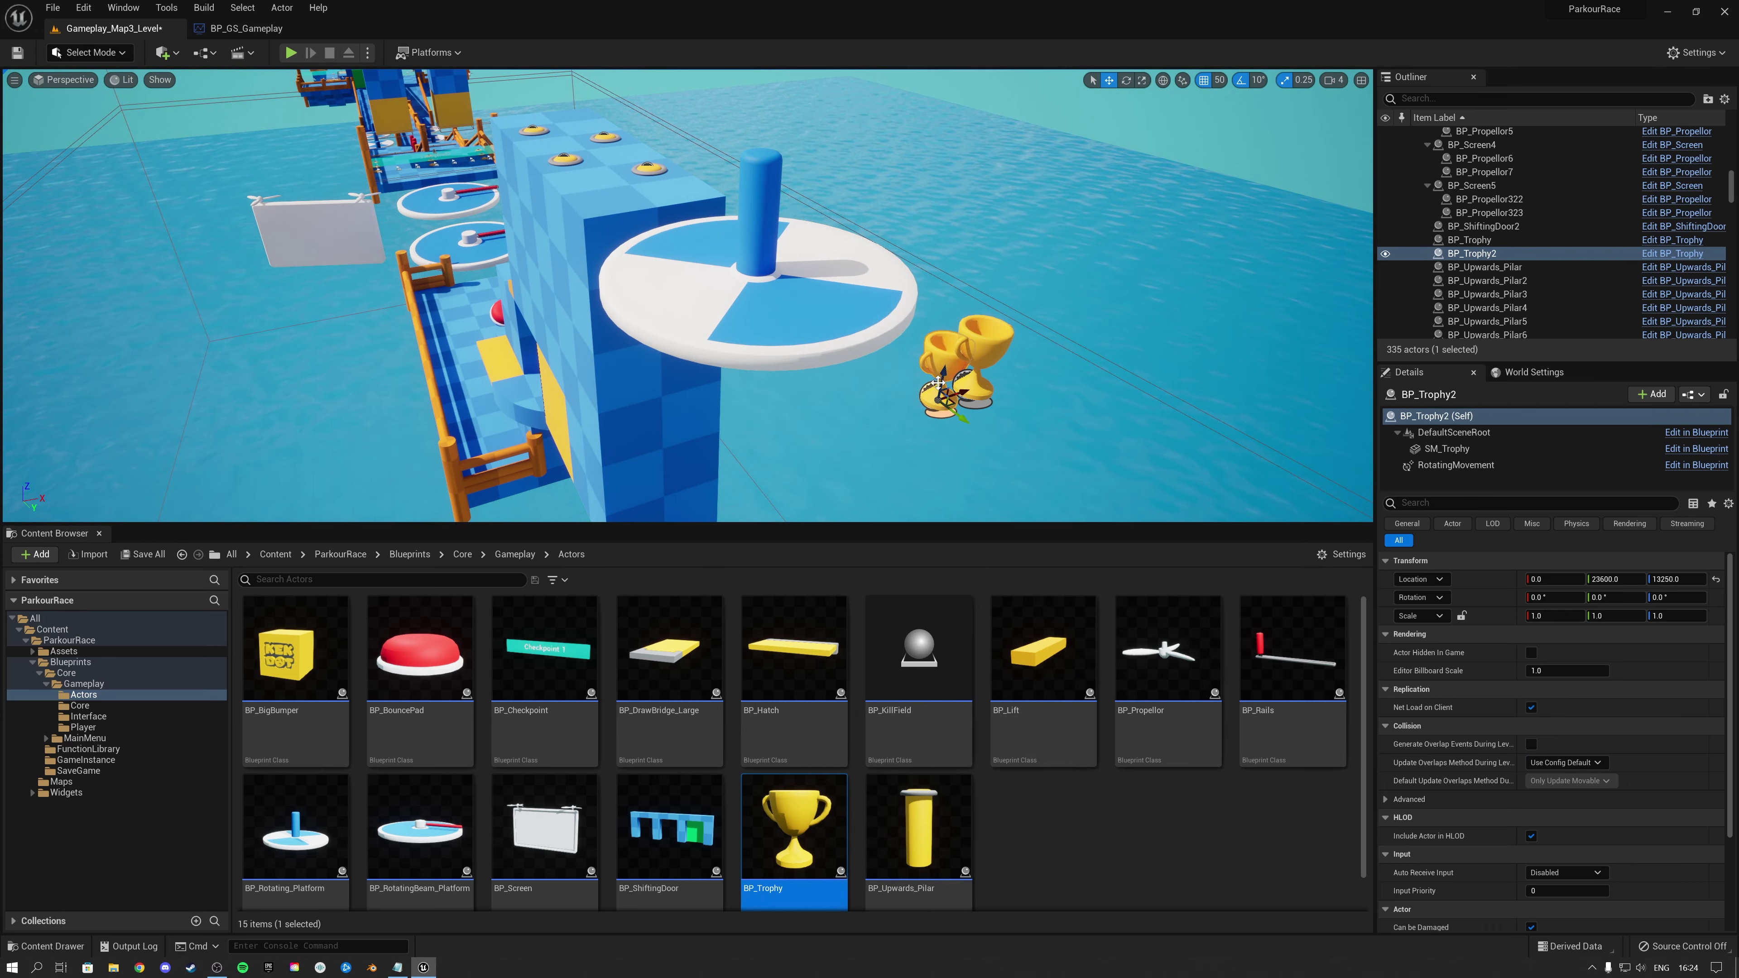
key("Delete")
Examine the full course layout from the trophy back to the start area
left_click(978, 363)
right_click_drag(978, 363, 881, 313)
key("d")
key("s")
key("w")
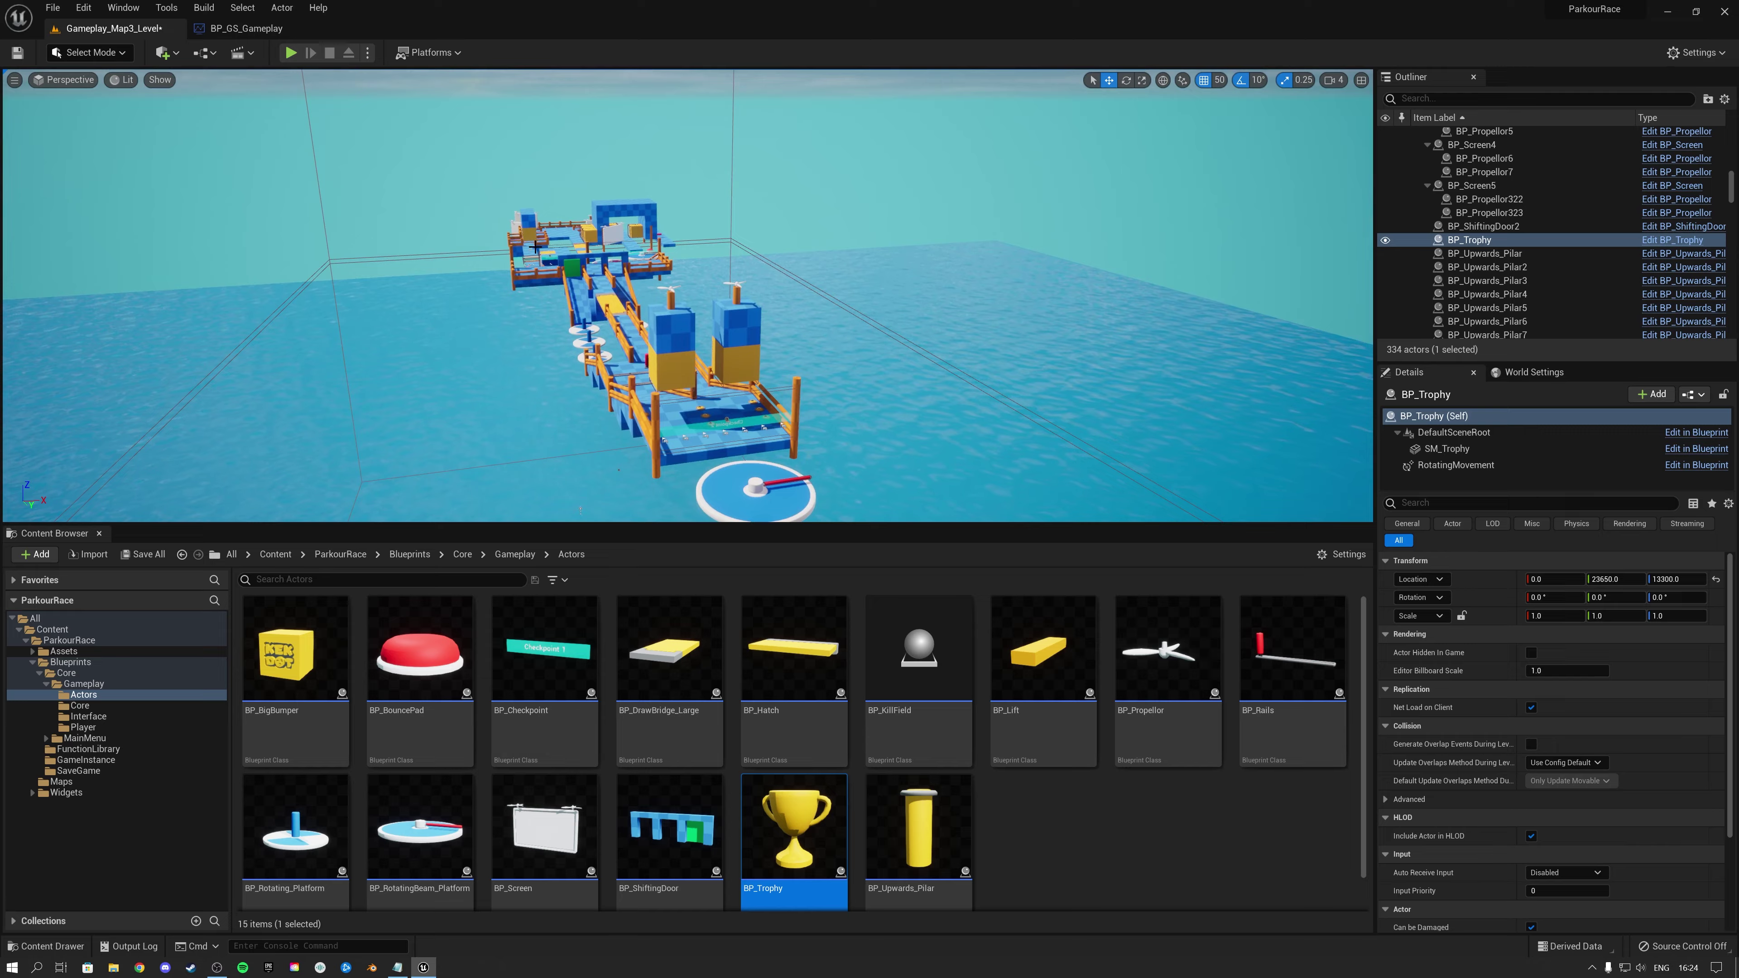
left_click(545, 236)
key("f")
right_click_drag(607, 334, 692, 370)
key("w")
left_click(751, 345)
key("Escape")
right_click_drag(857, 370, 857, 370)
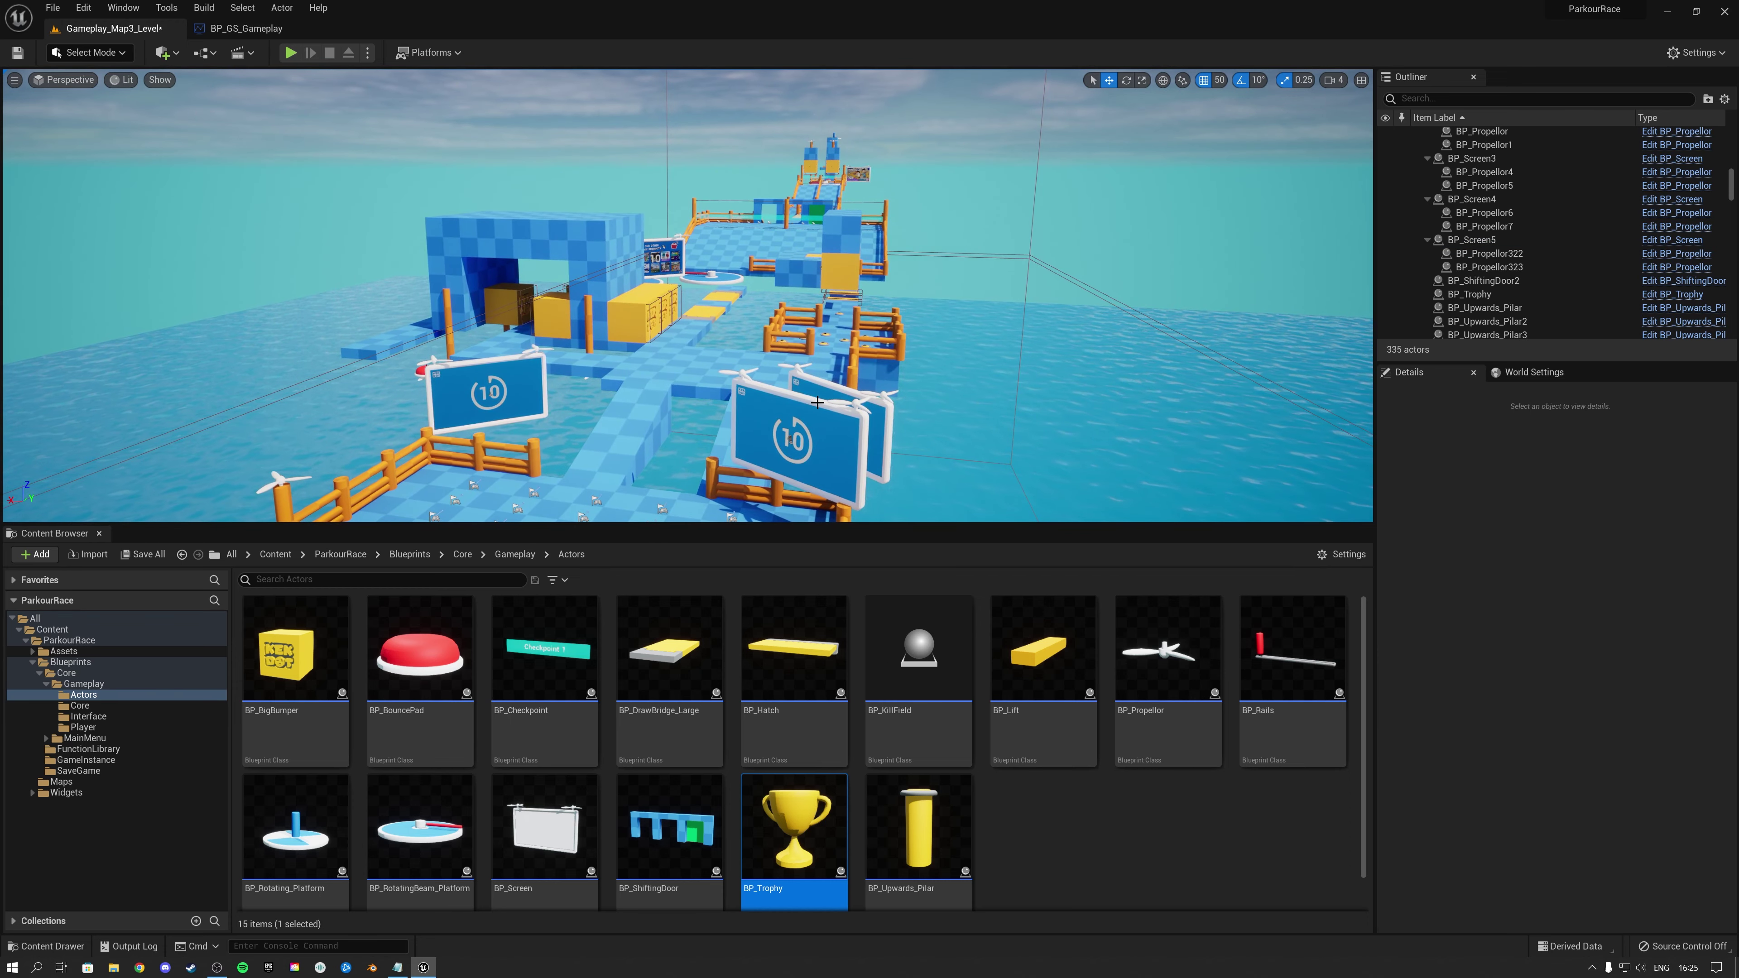